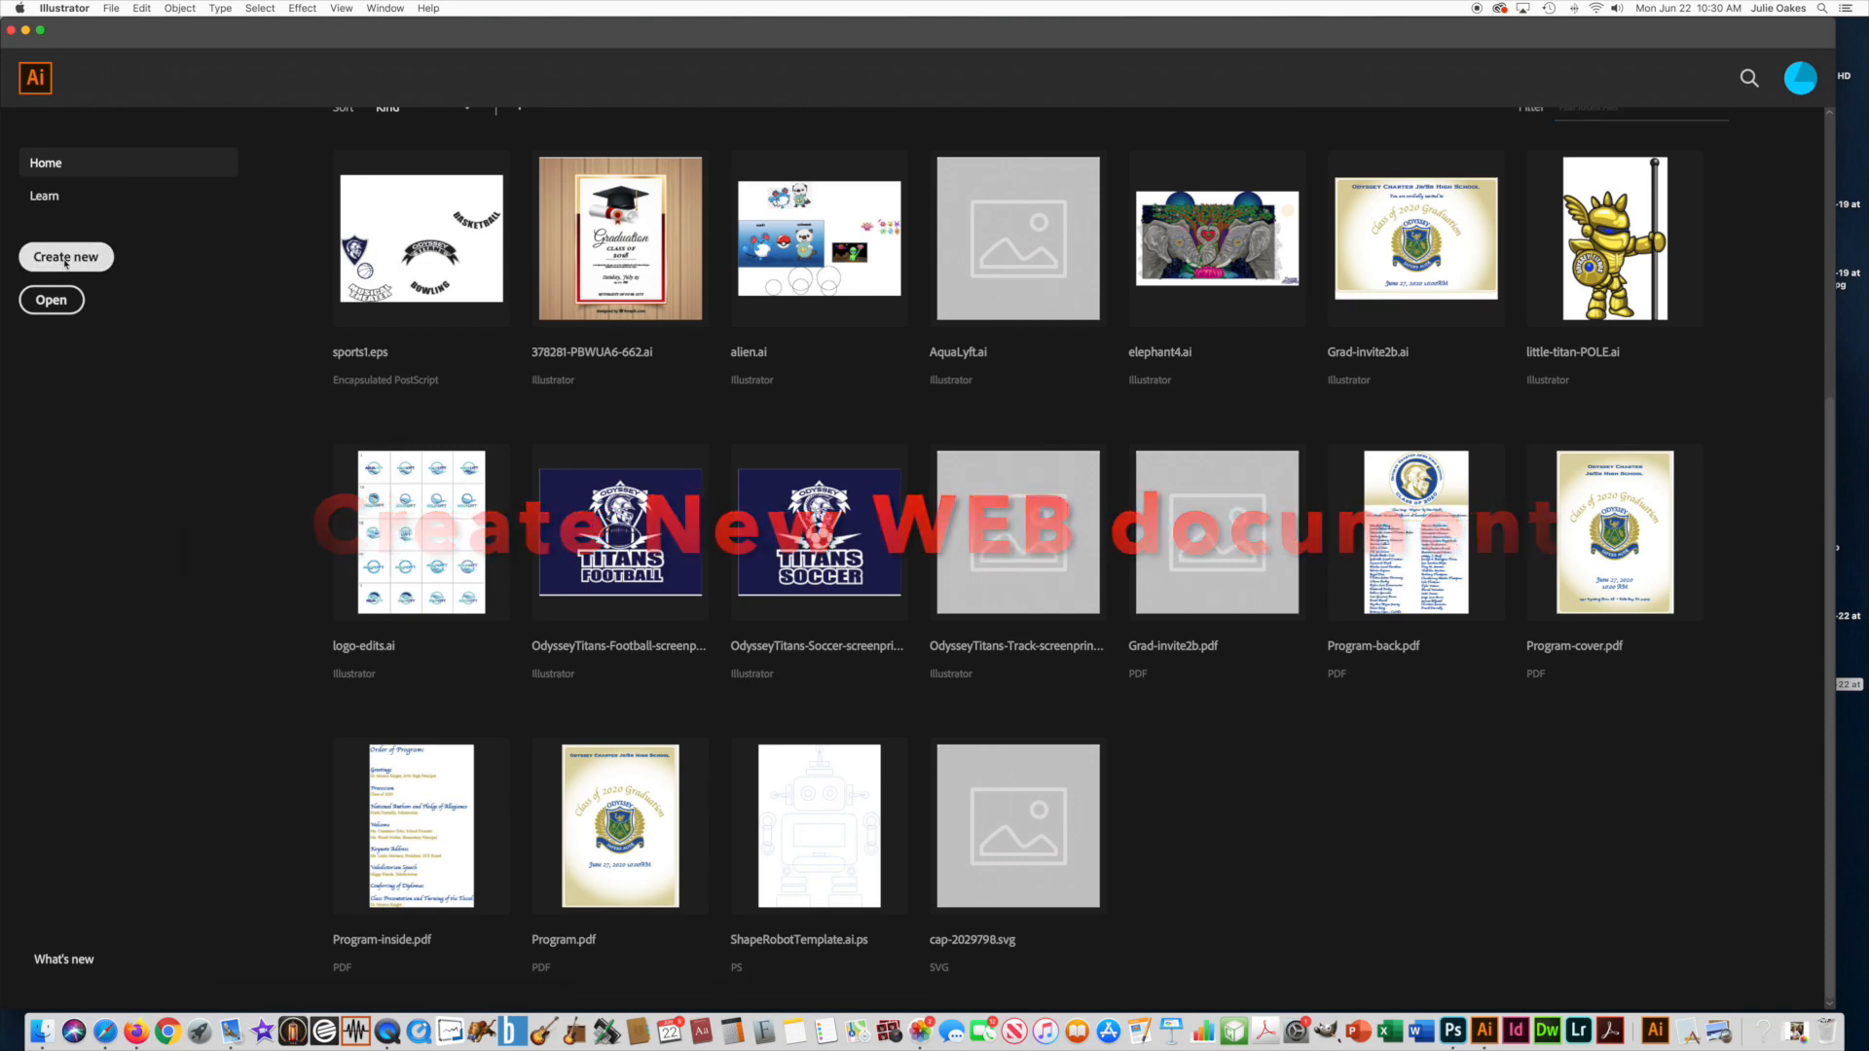
Create a new web document from the Common 1366 x 768 px blank preset
{"action": "left_click", "coordinate": [64, 258]}
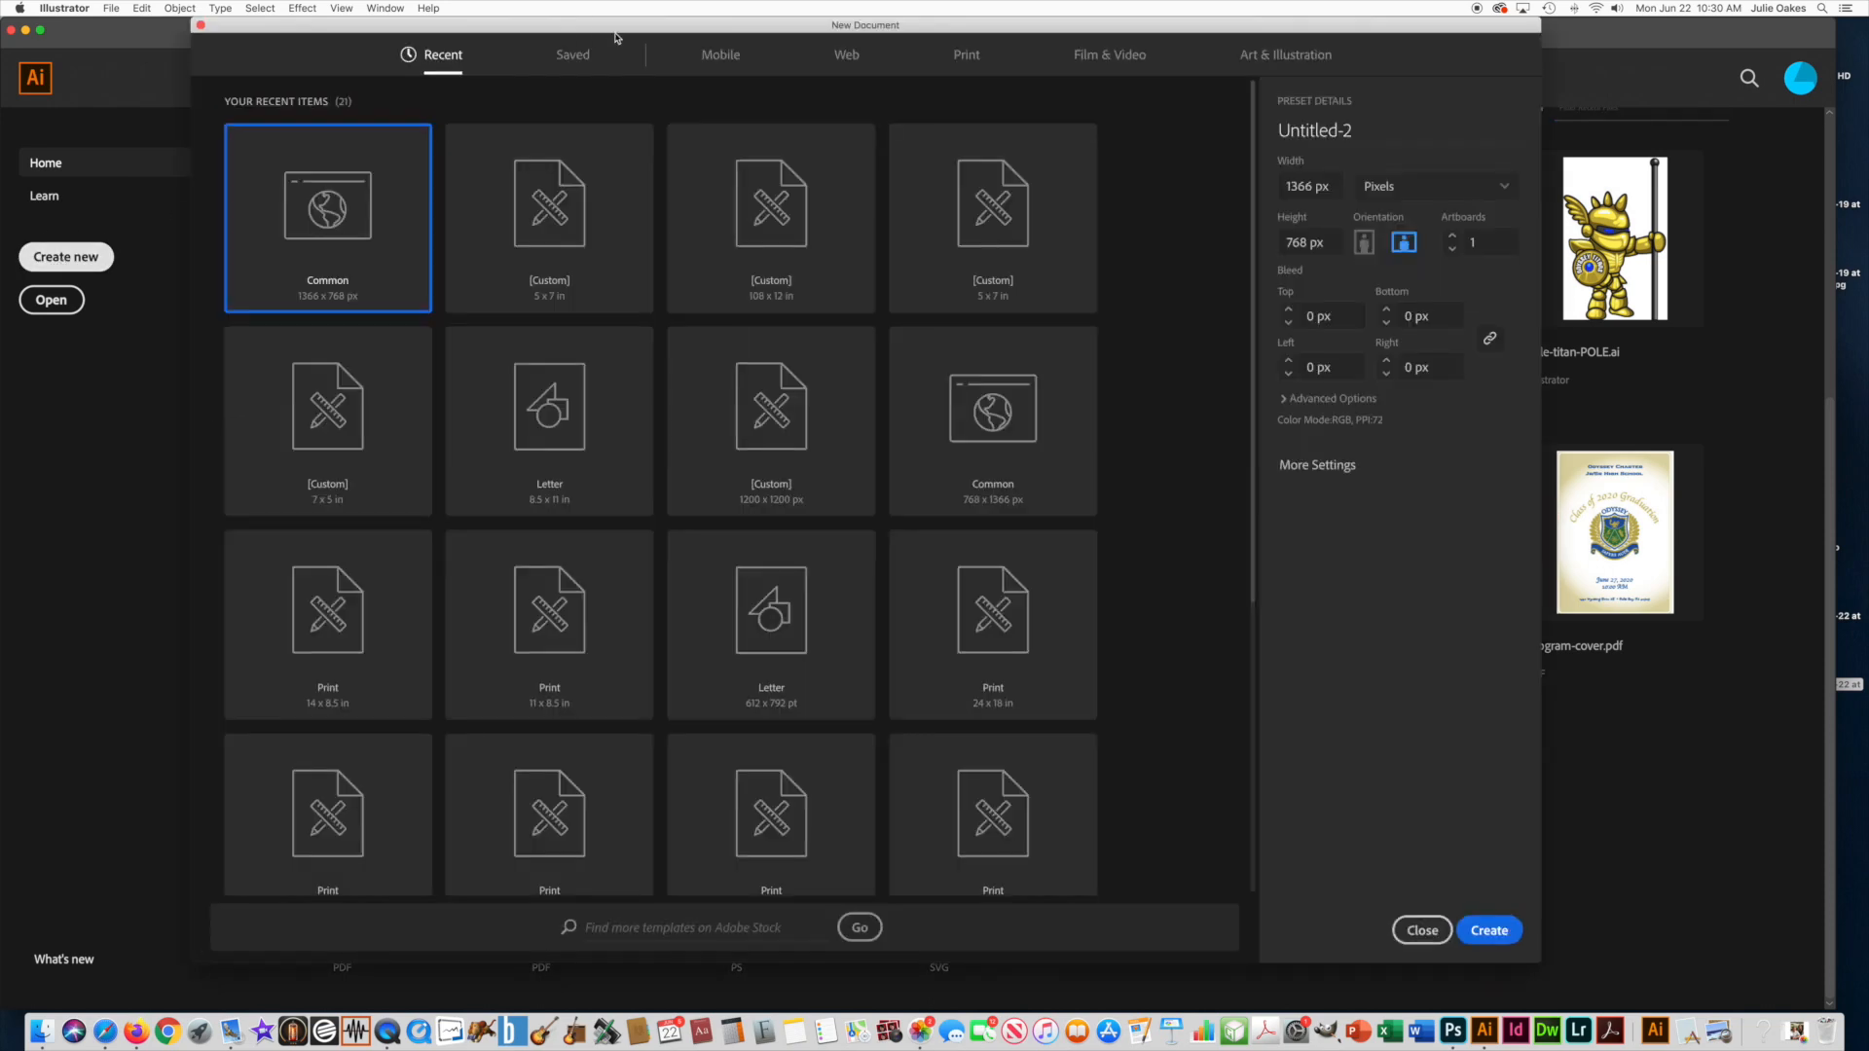
{"action": "left_click", "coordinate": [837, 57]}
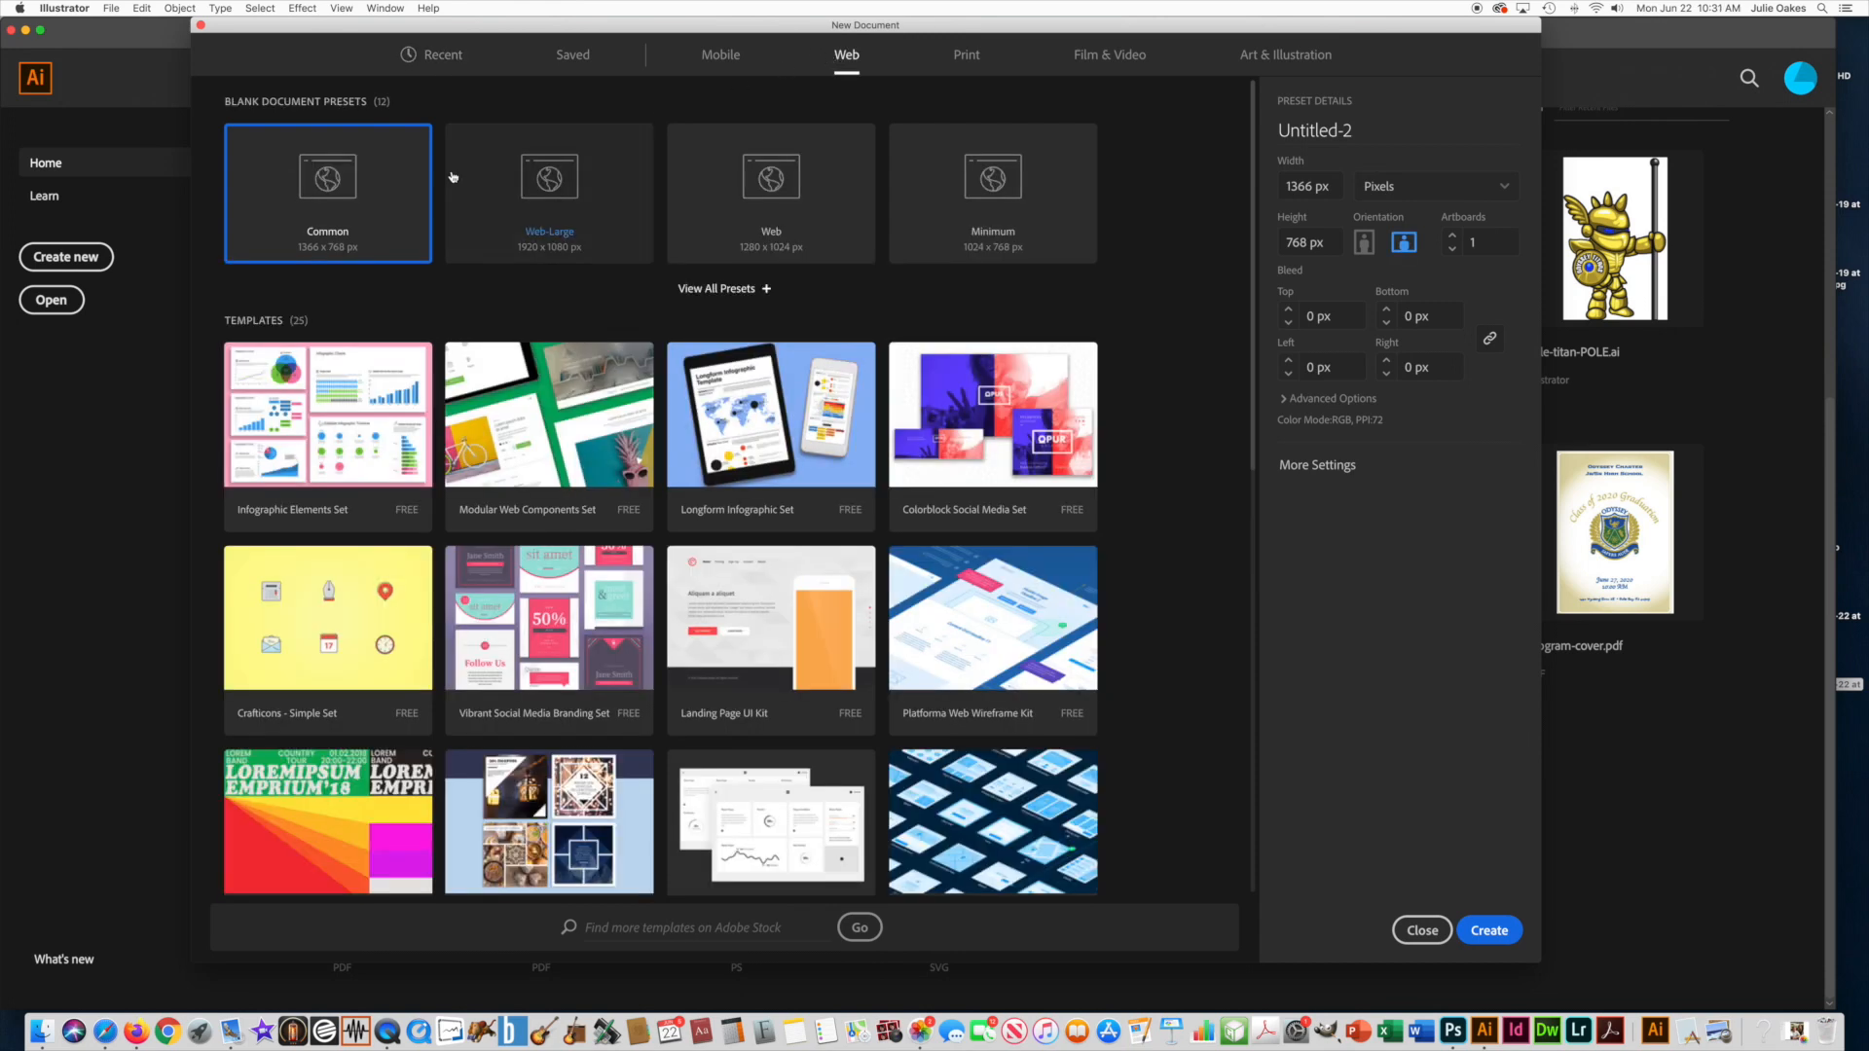
{"action": "double_click", "coordinate": [364, 250]}
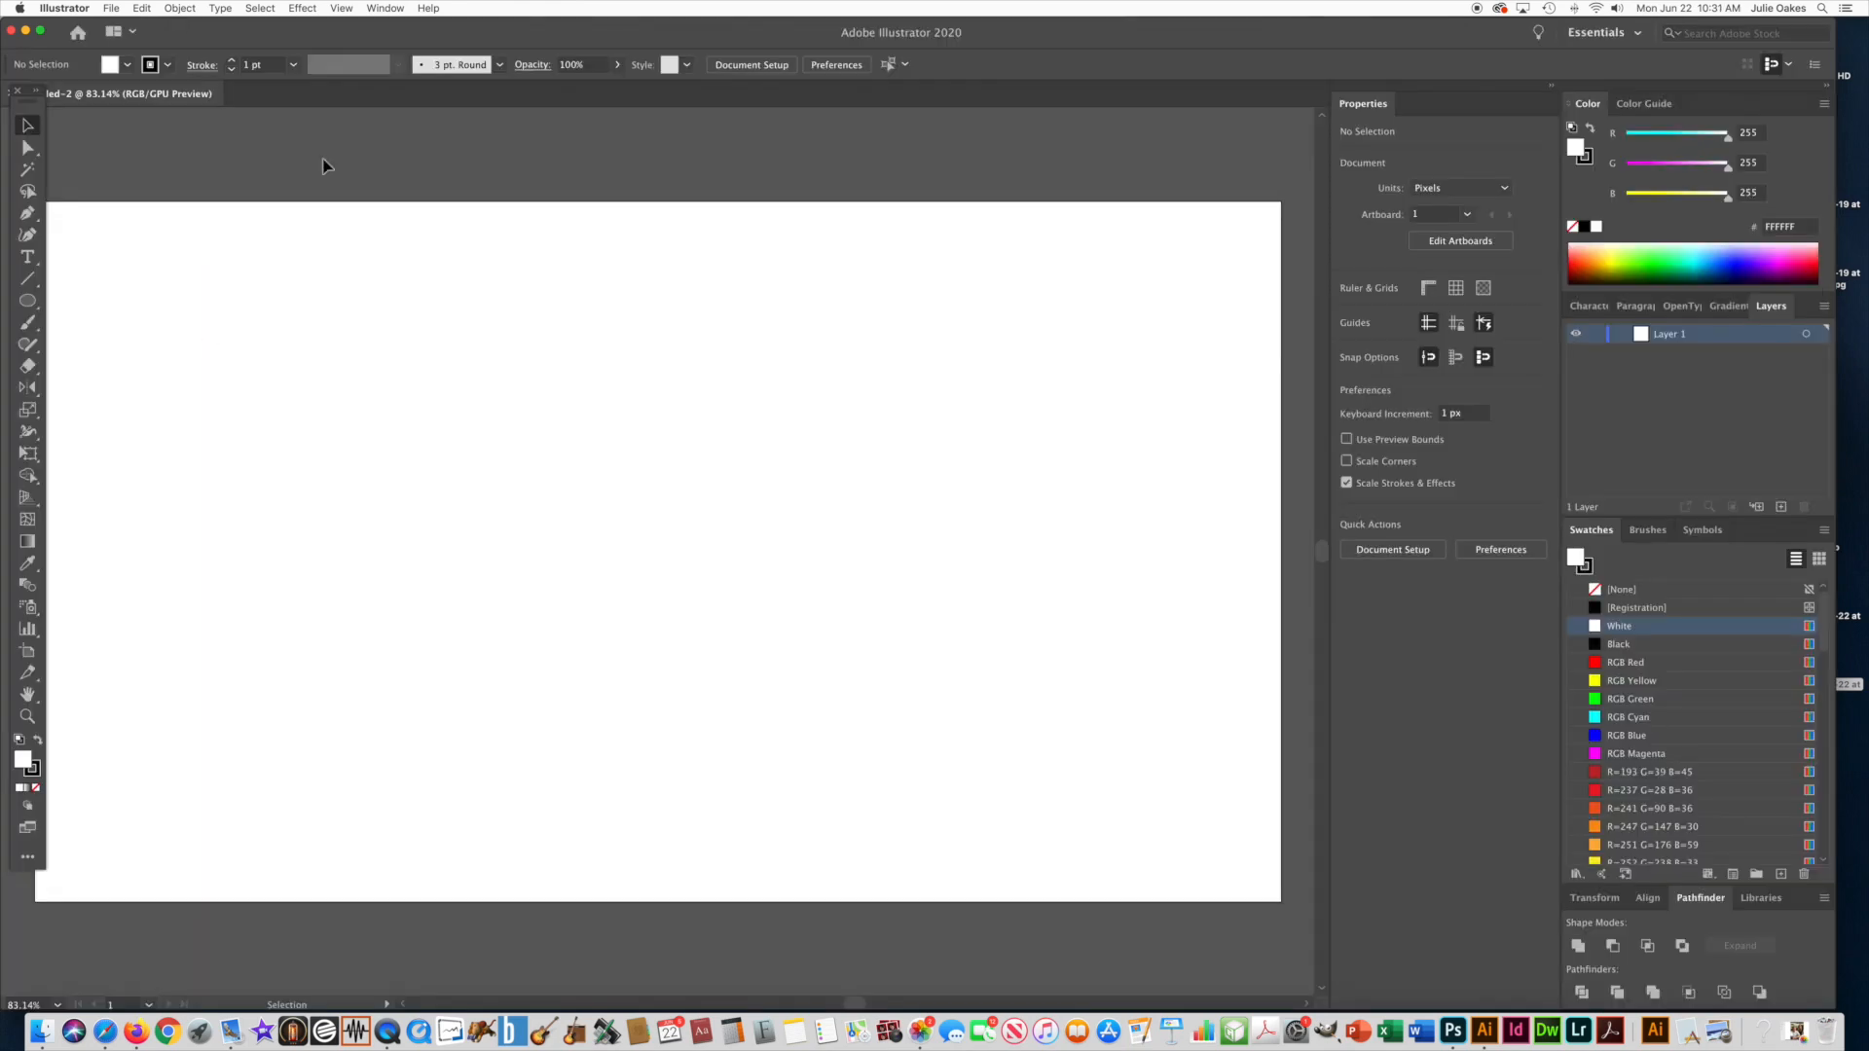
Check that the Essentials workspace is the active one
{"action": "left_click", "coordinate": [383, 9]}
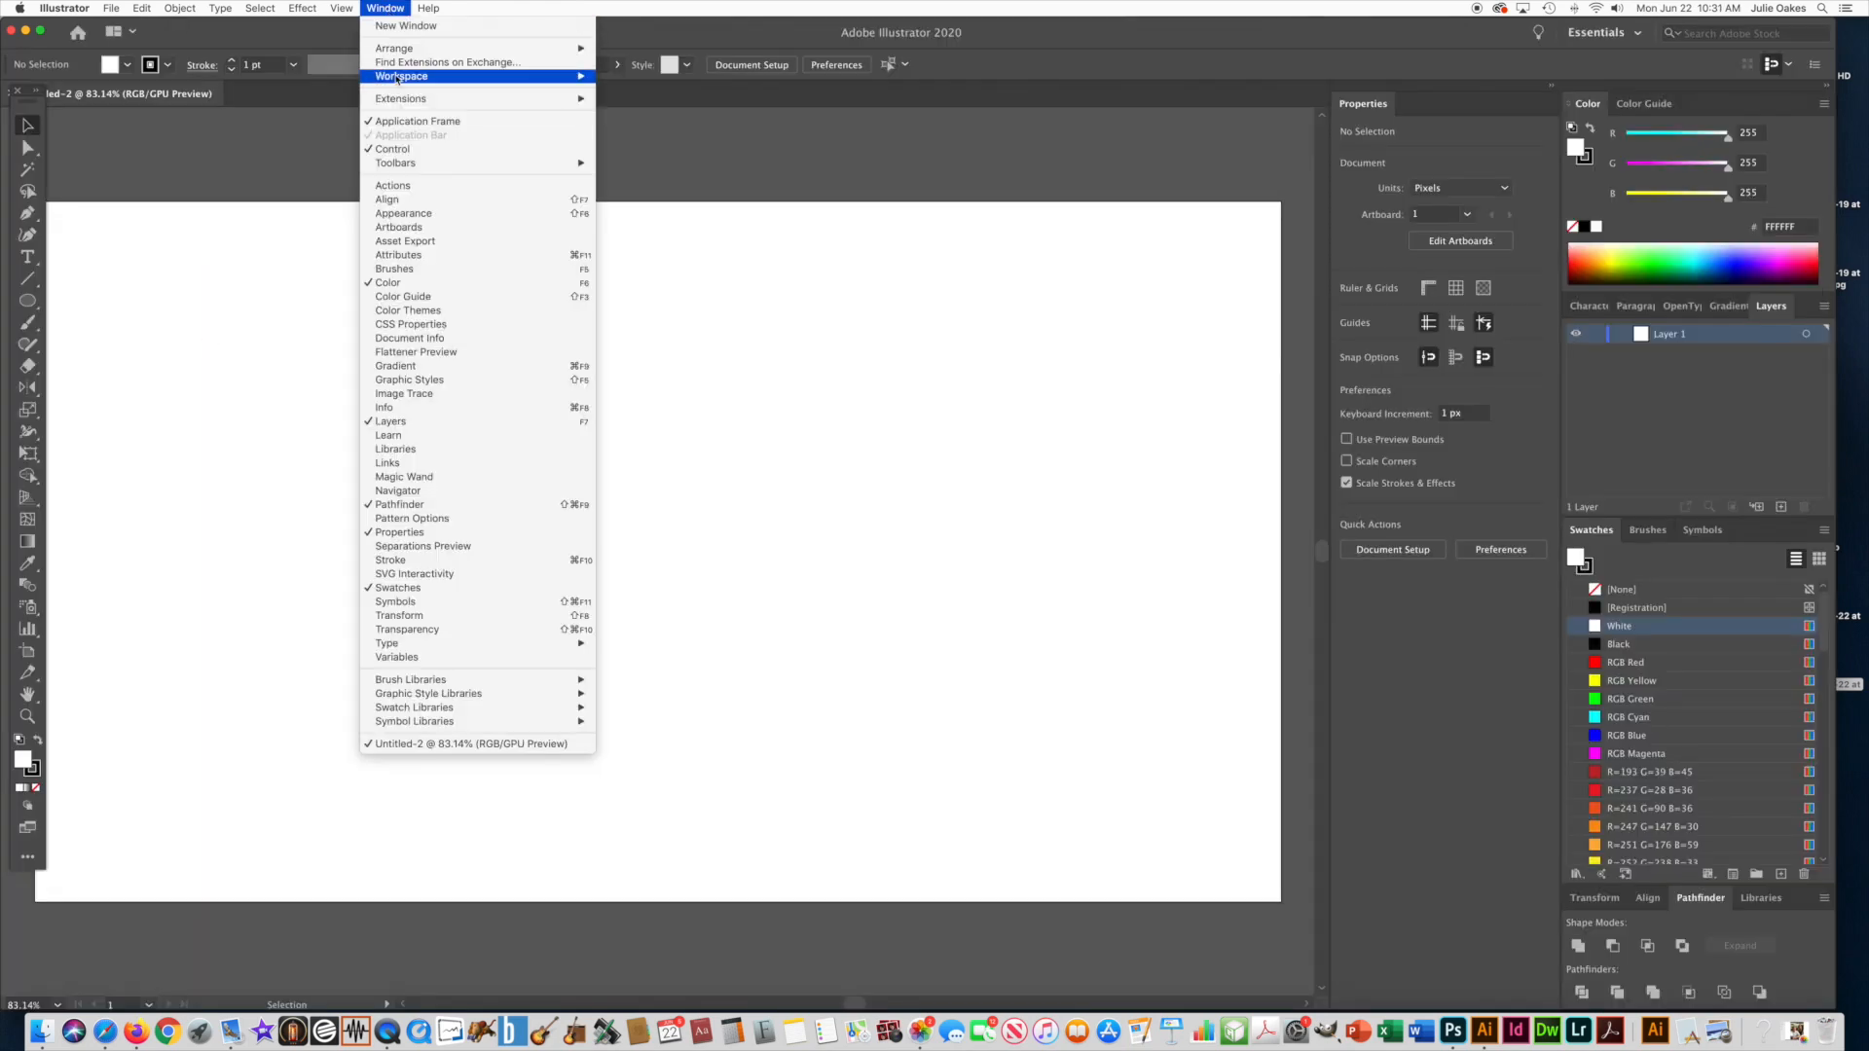
{"action": "mouse_move", "coordinate": [448, 76]}
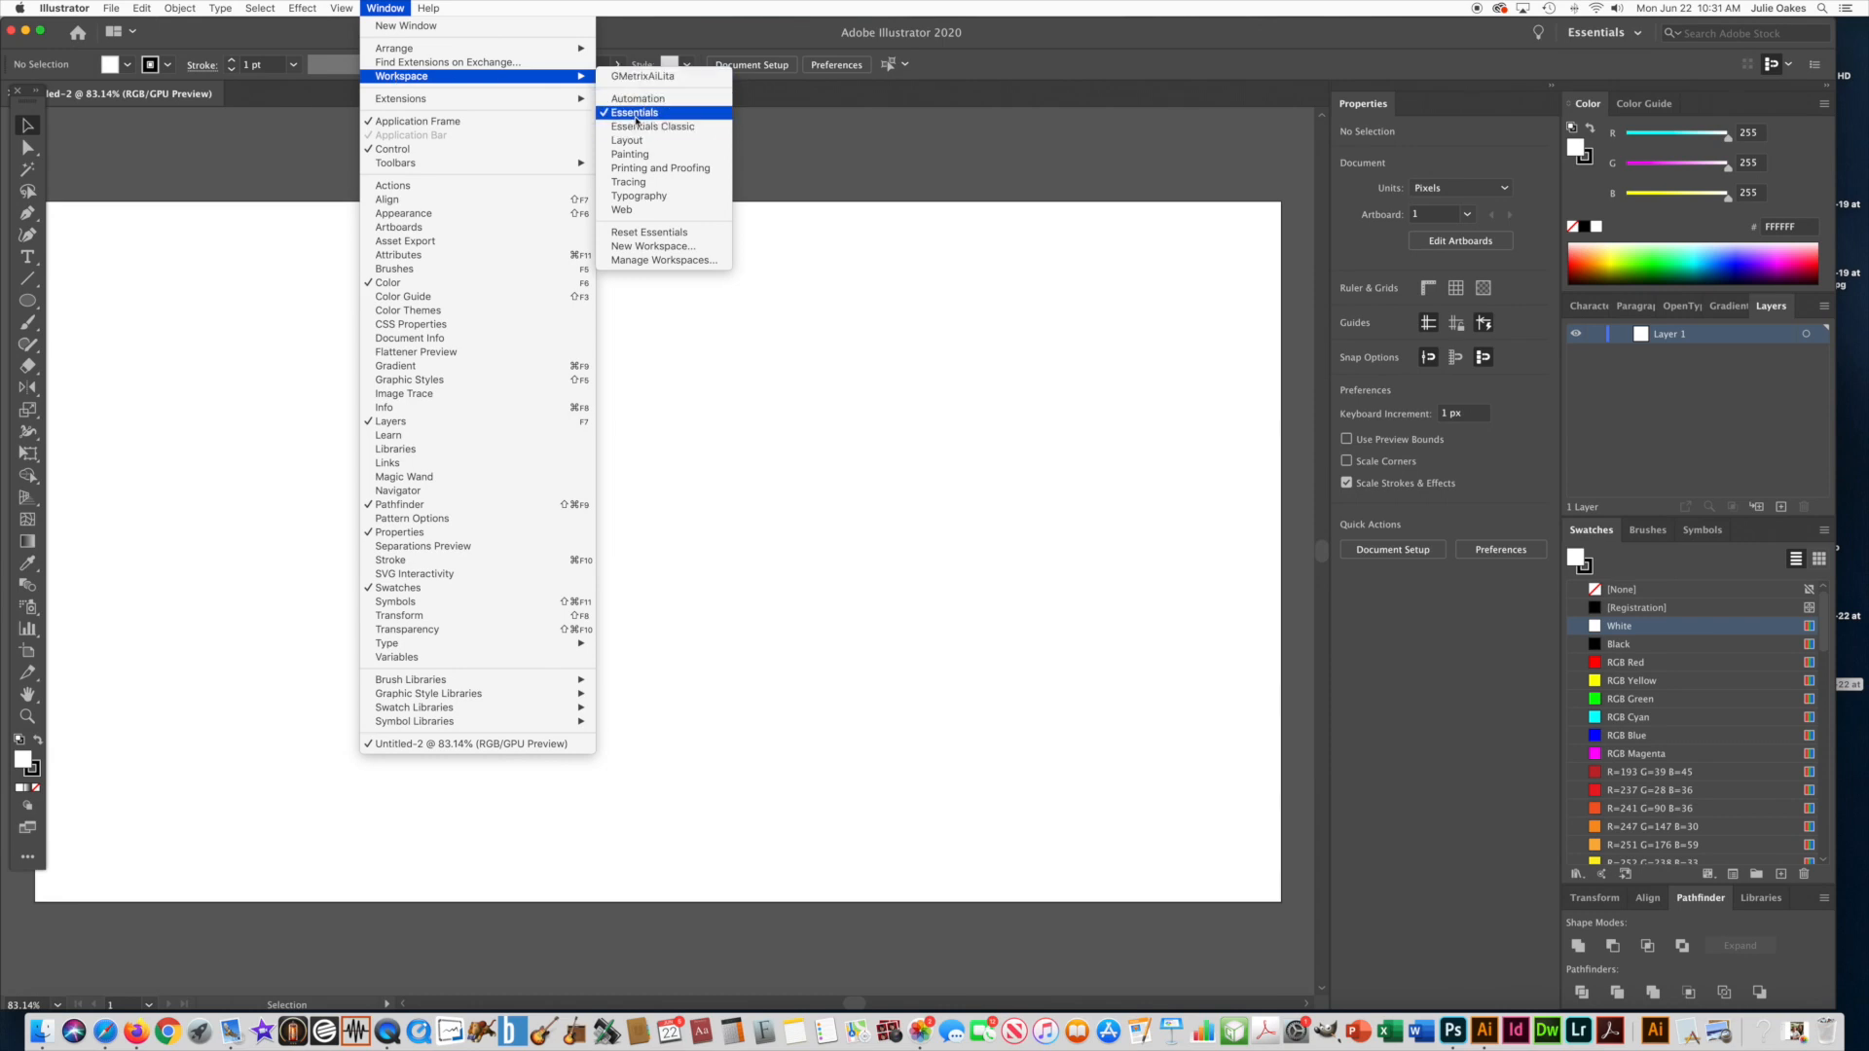
{"action": "left_click", "coordinate": [384, 9]}
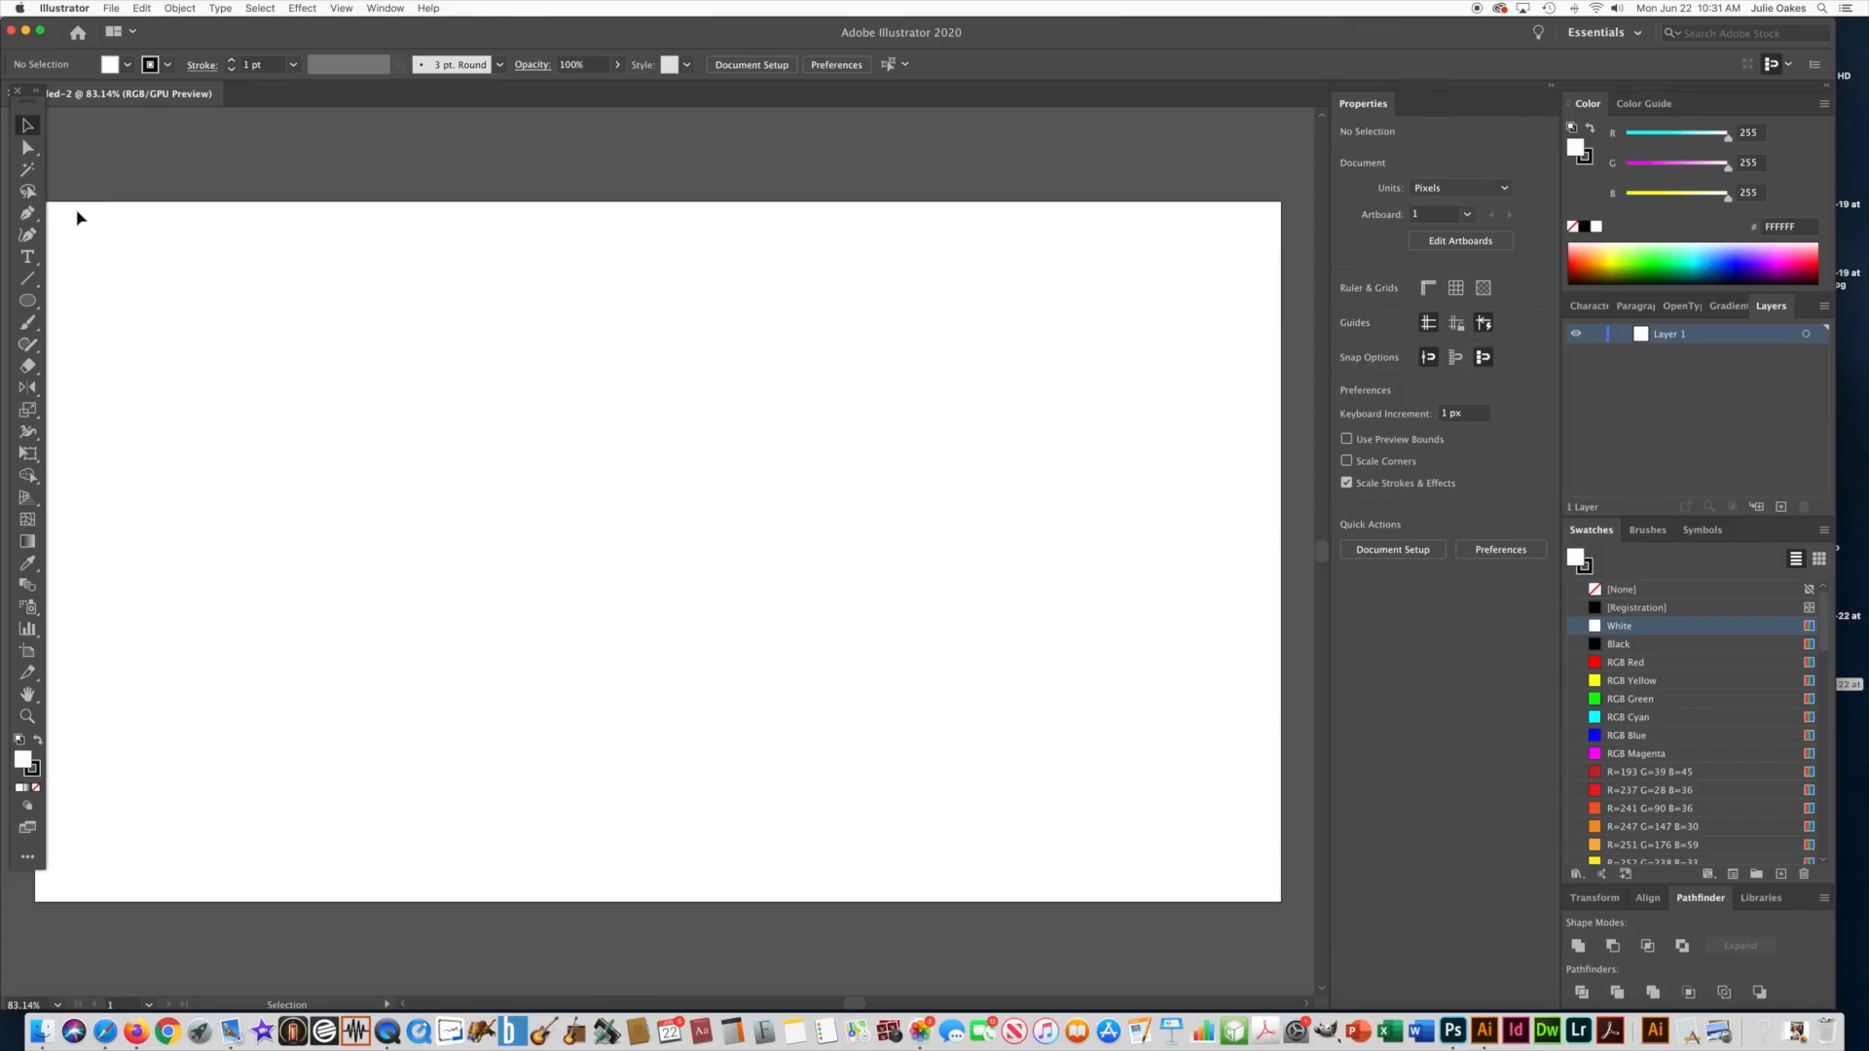
Draw an ellipse about 273 x 160 px in the upper part of the artboard and remove its fill
{"action": "left_click", "coordinate": [28, 301]}
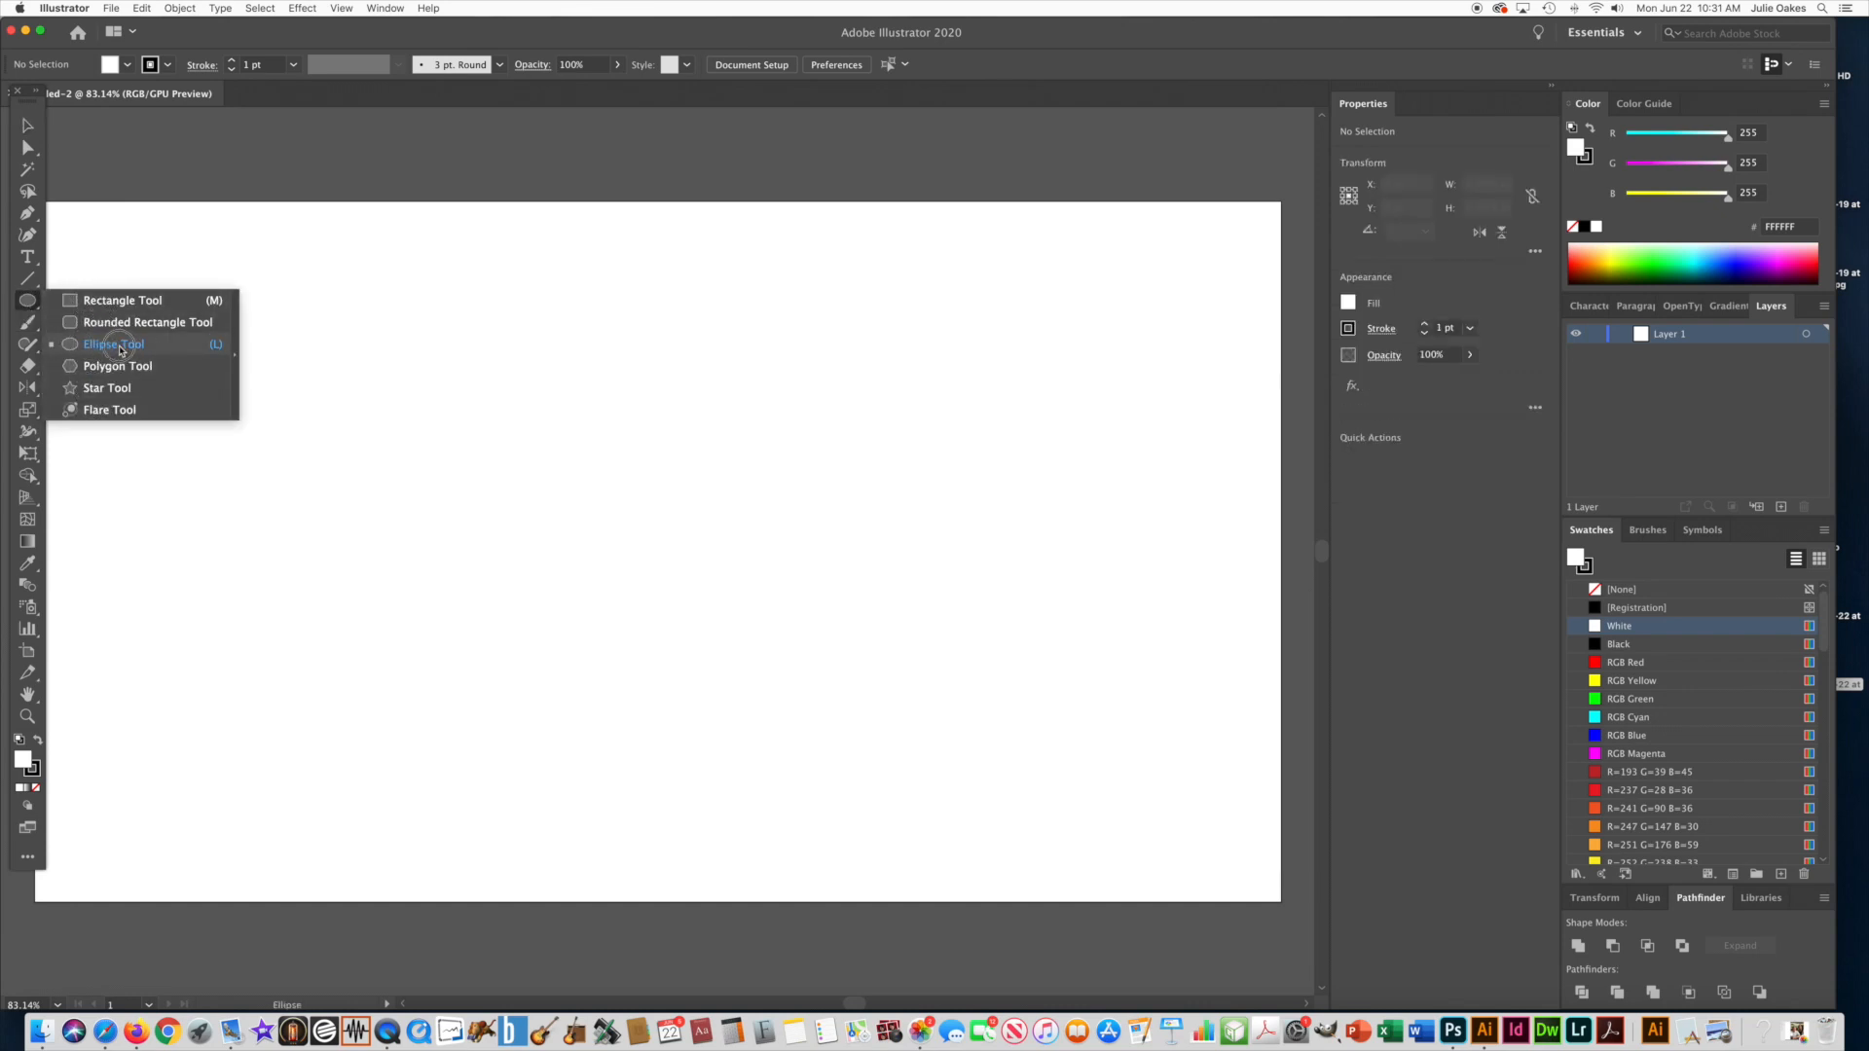
{"action": "left_click", "coordinate": [118, 345]}
{"action": "left_click_drag", "start_coordinate": [370, 353], "coordinate": [620, 500]}
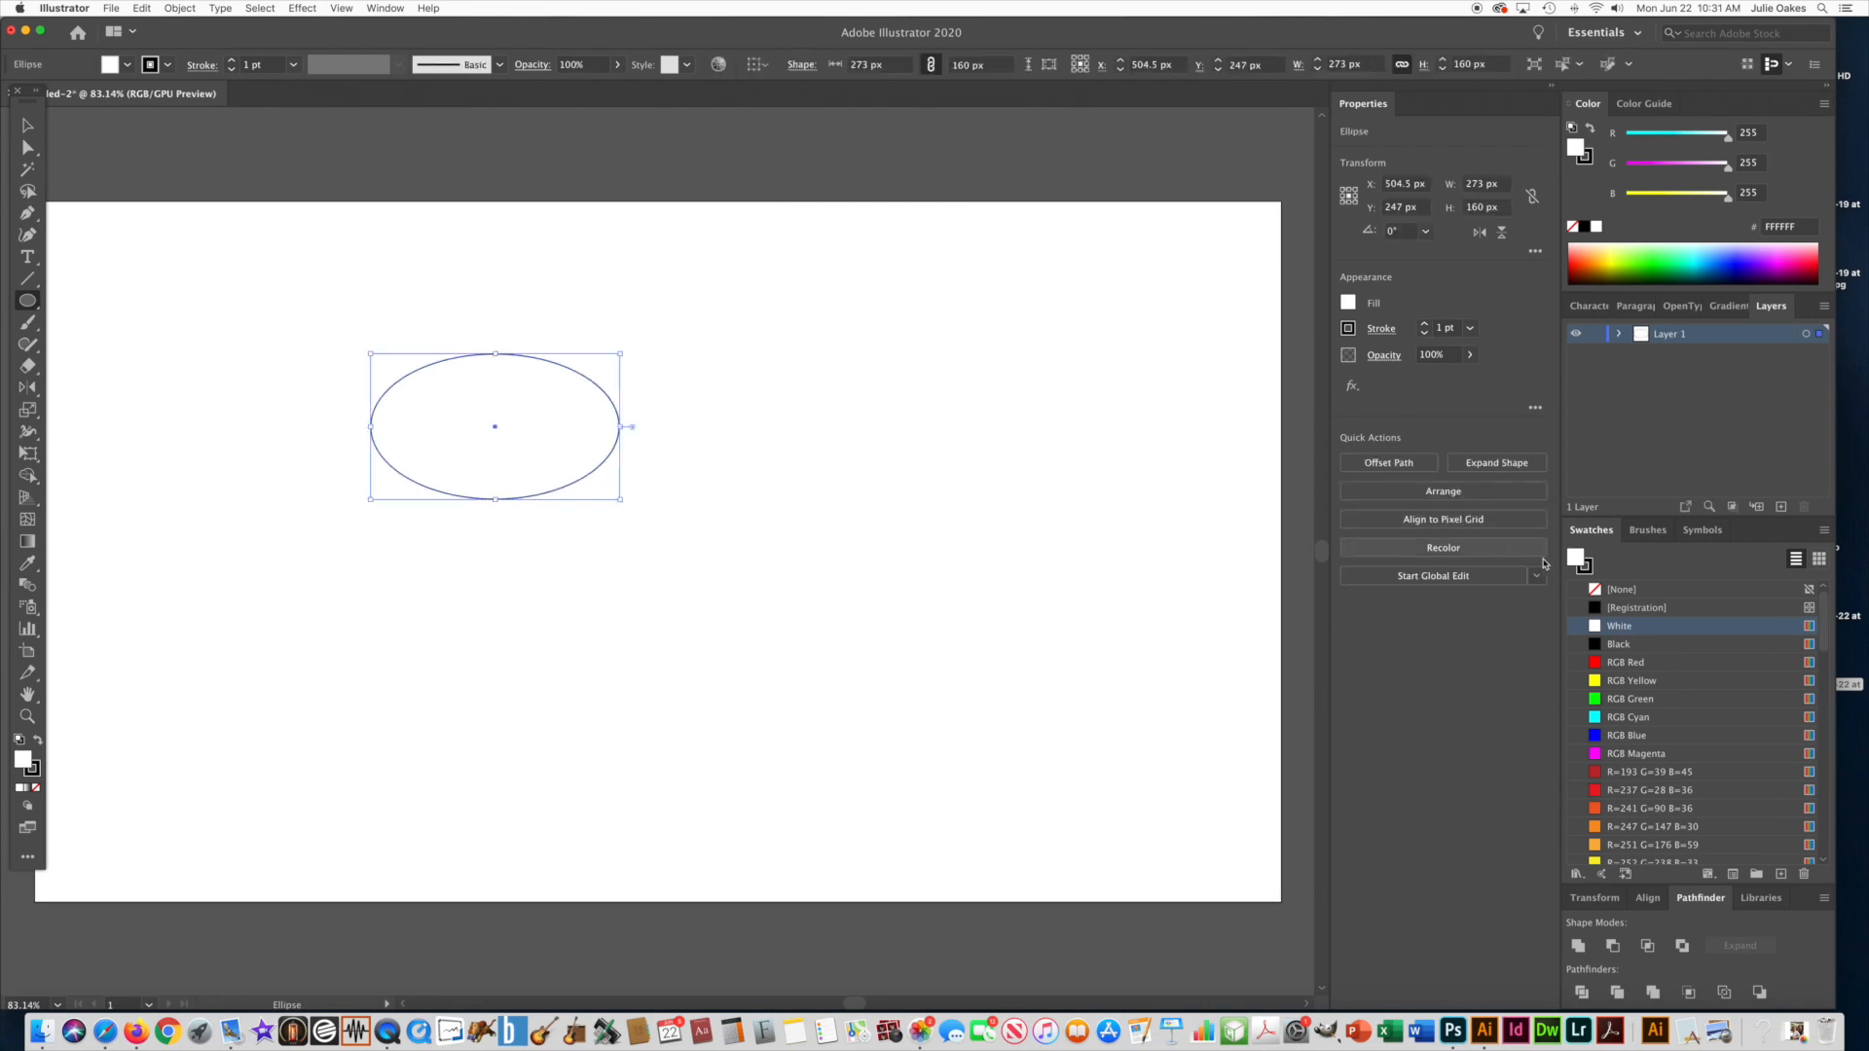
{"action": "left_click", "coordinate": [1594, 591]}
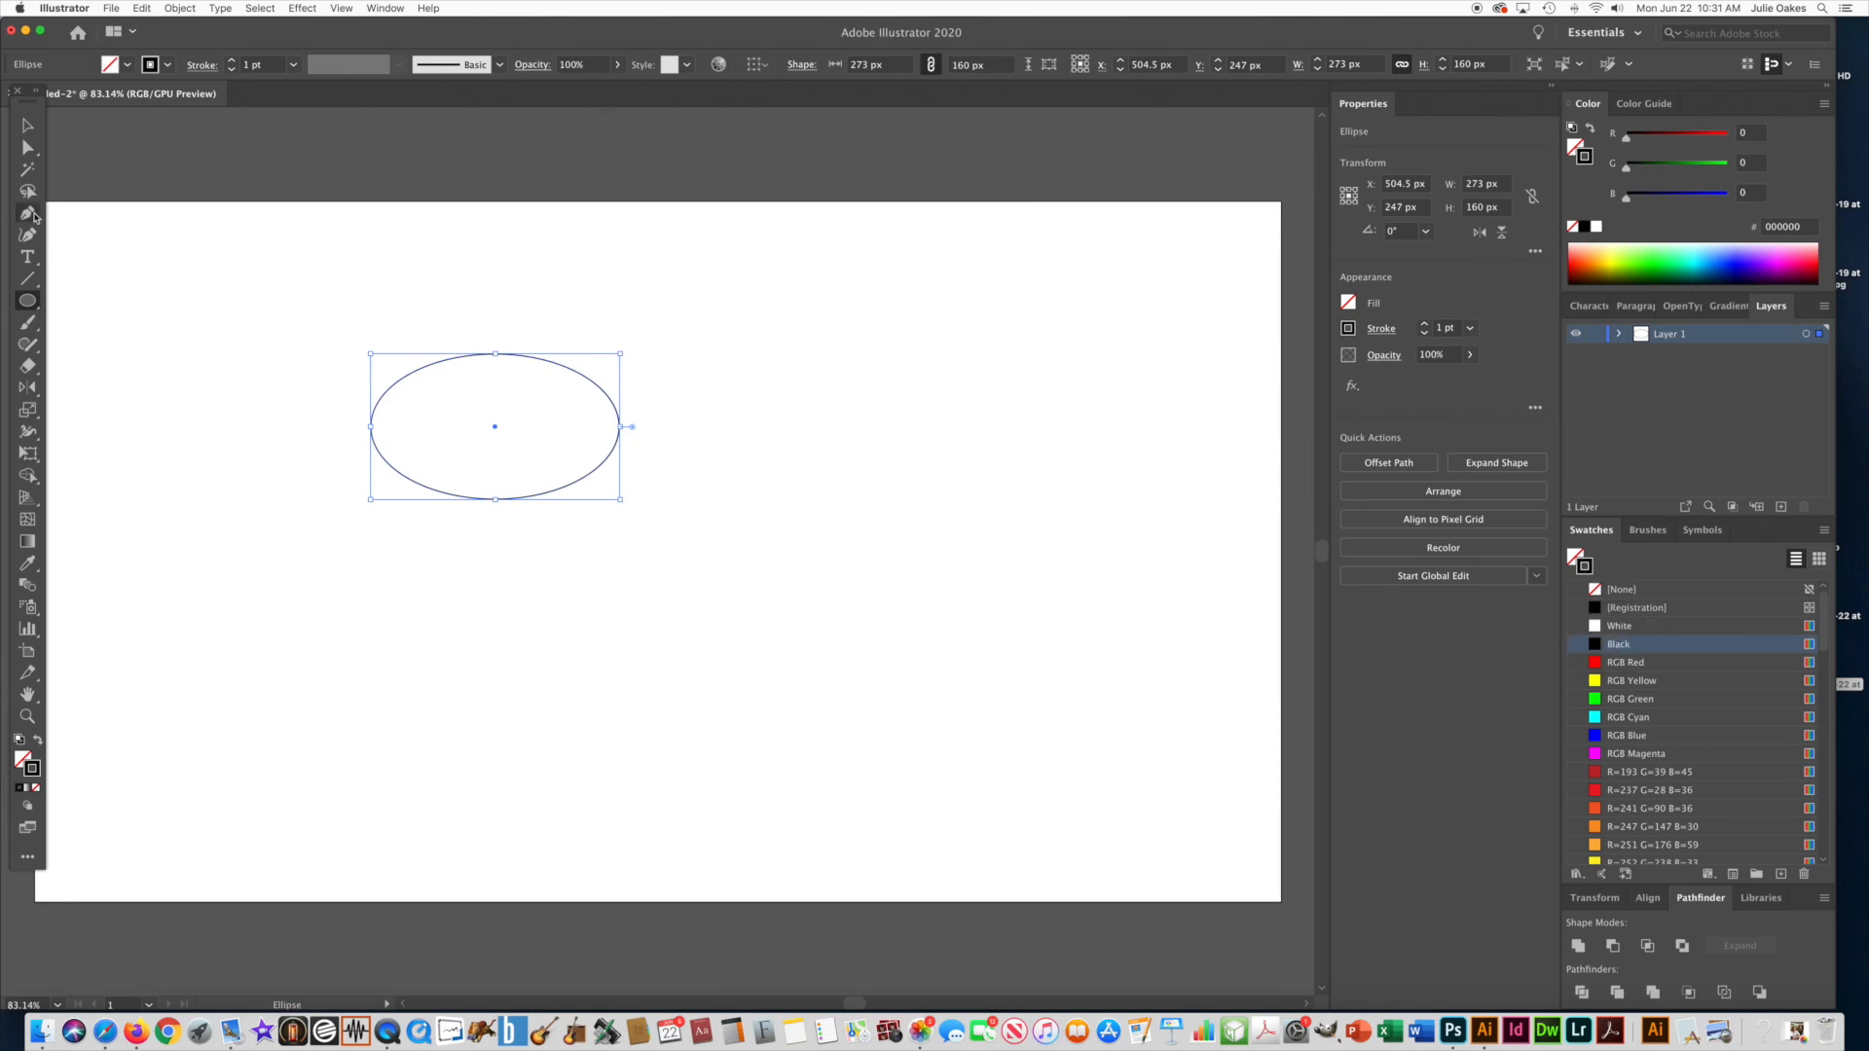
Draw a closed Pen path with a zigzag upper edge across the ellipse's middle, enclosing its lower half
{"action": "left_click", "coordinate": [29, 215]}
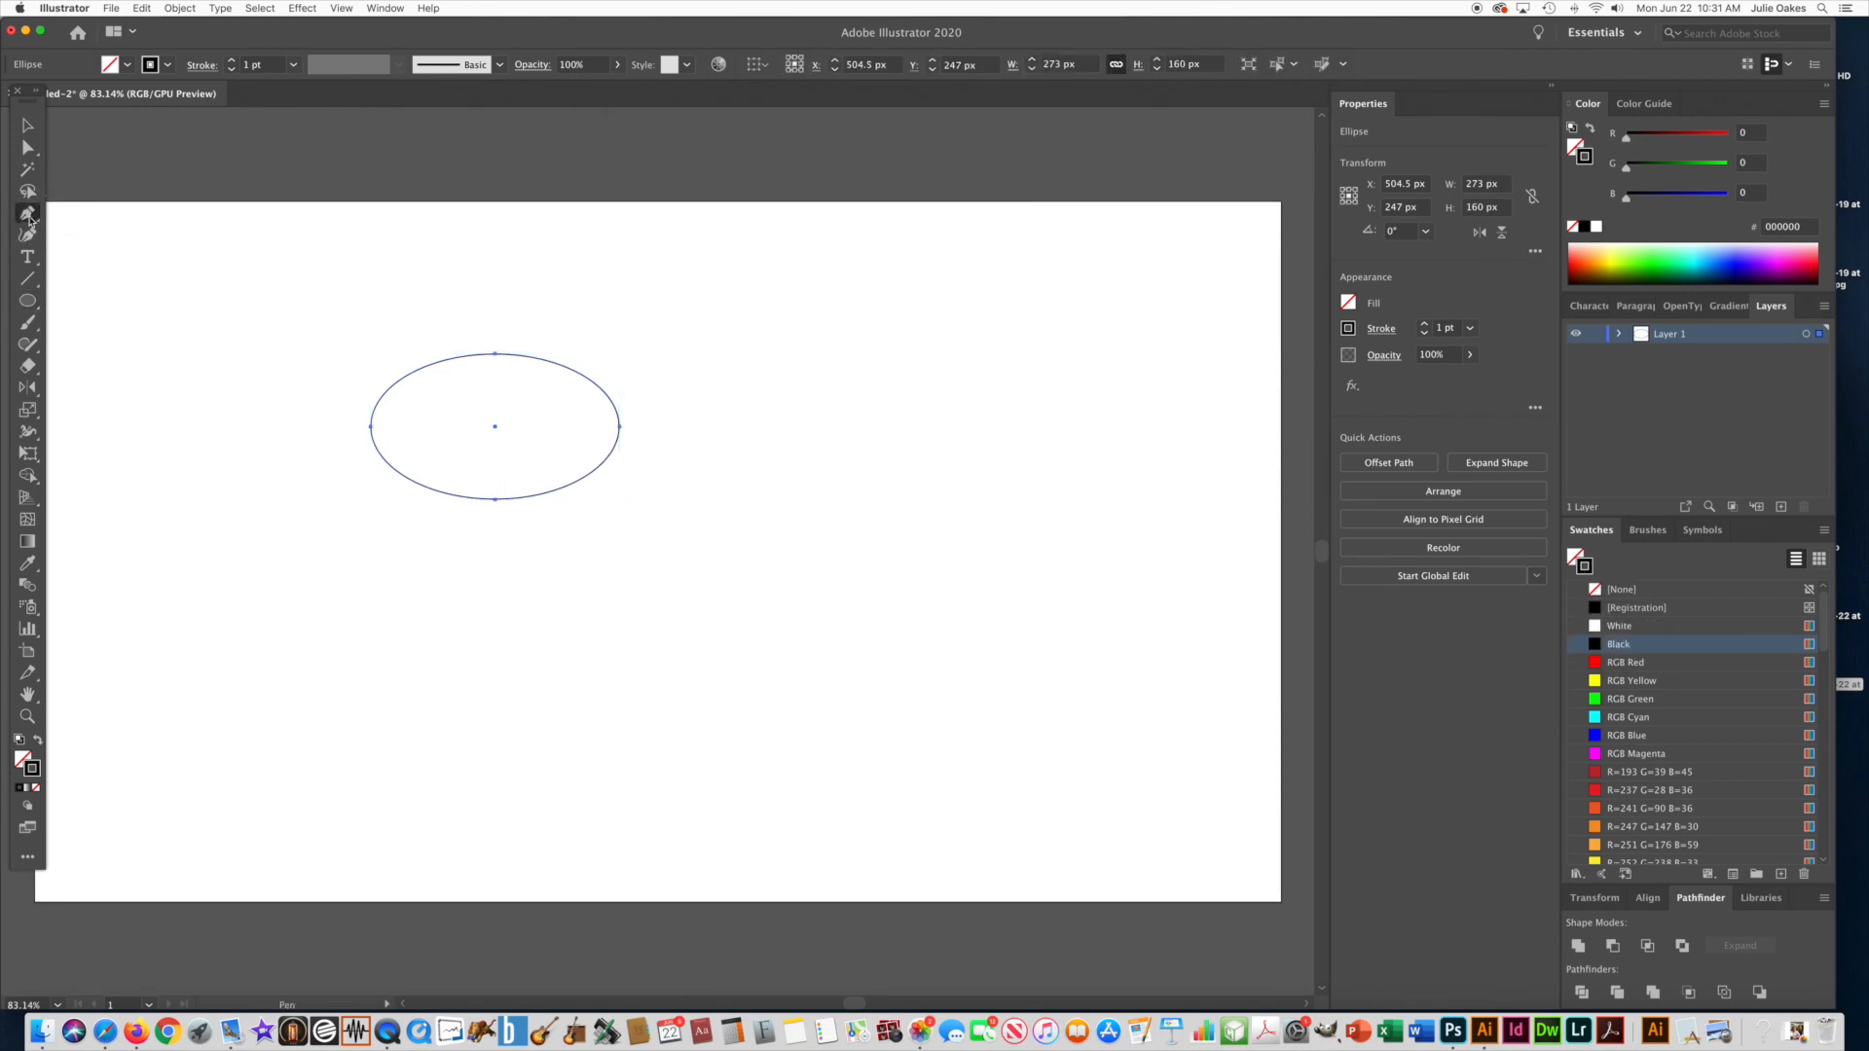
{"action": "left_click", "coordinate": [29, 215]}
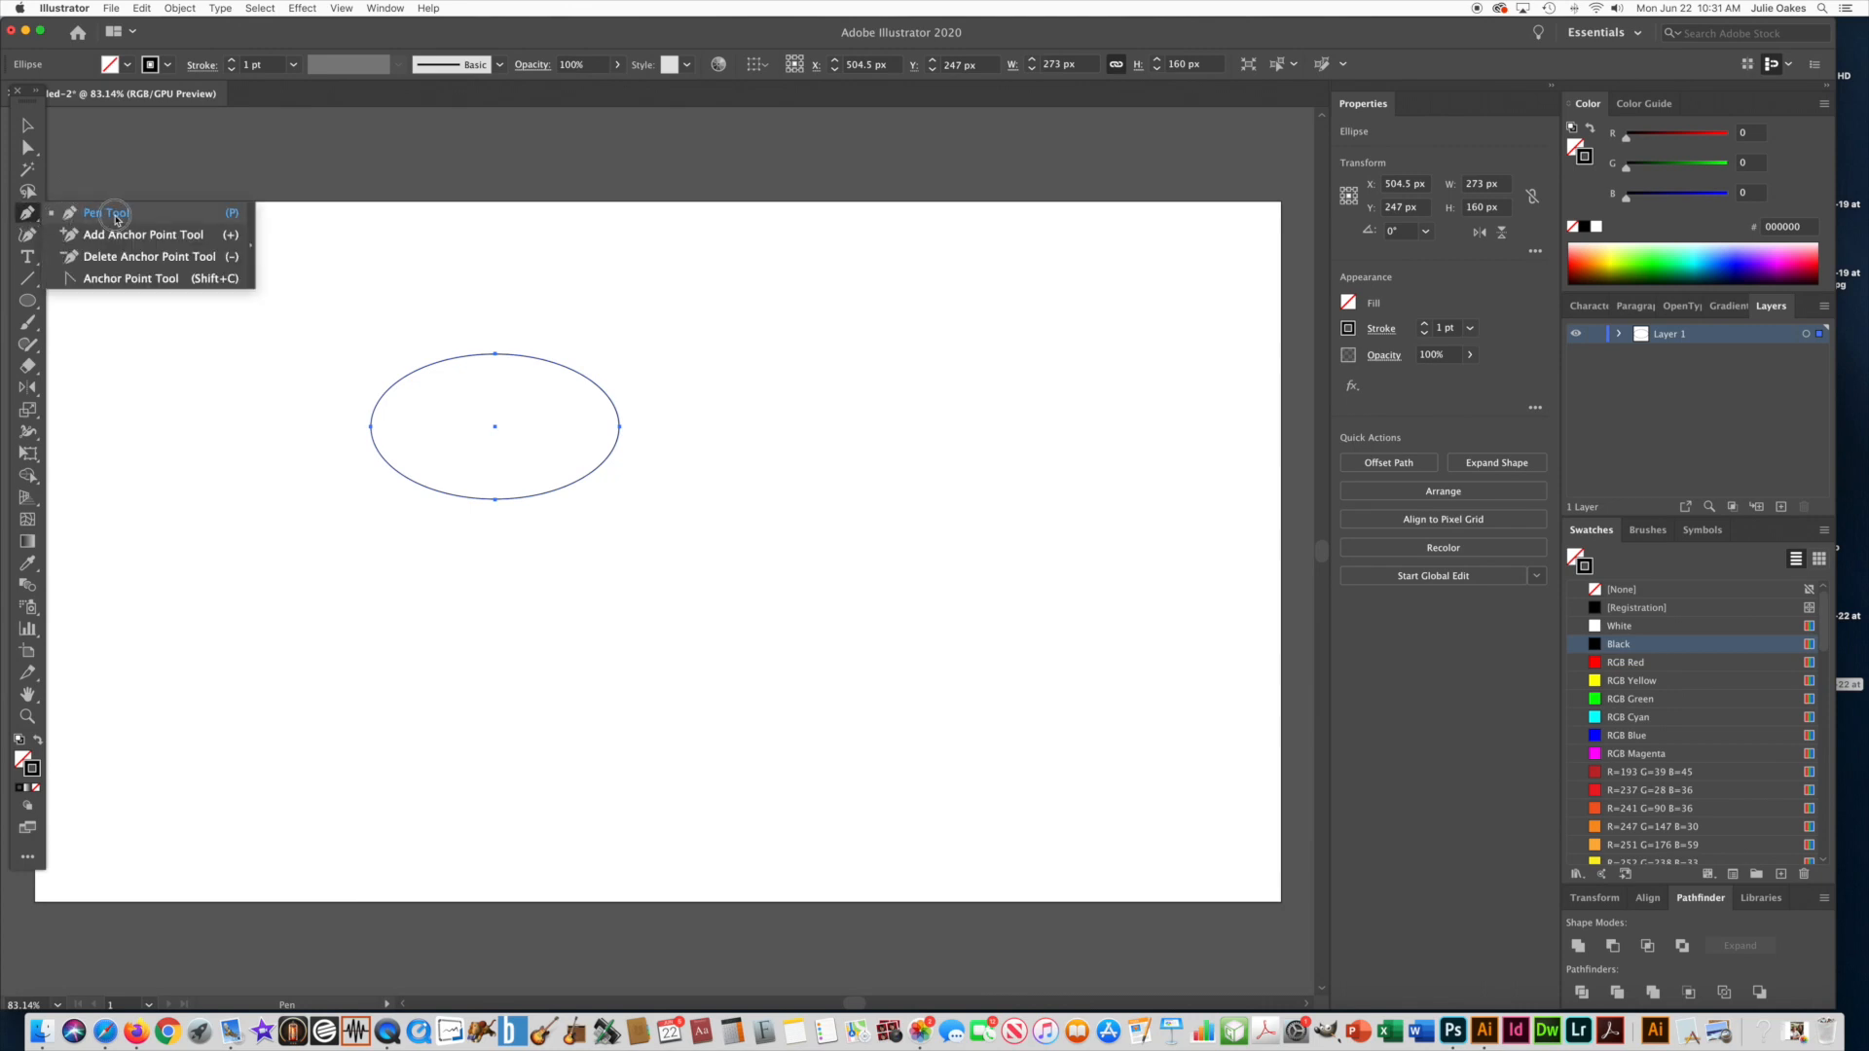
{"action": "left_click", "coordinate": [101, 215]}
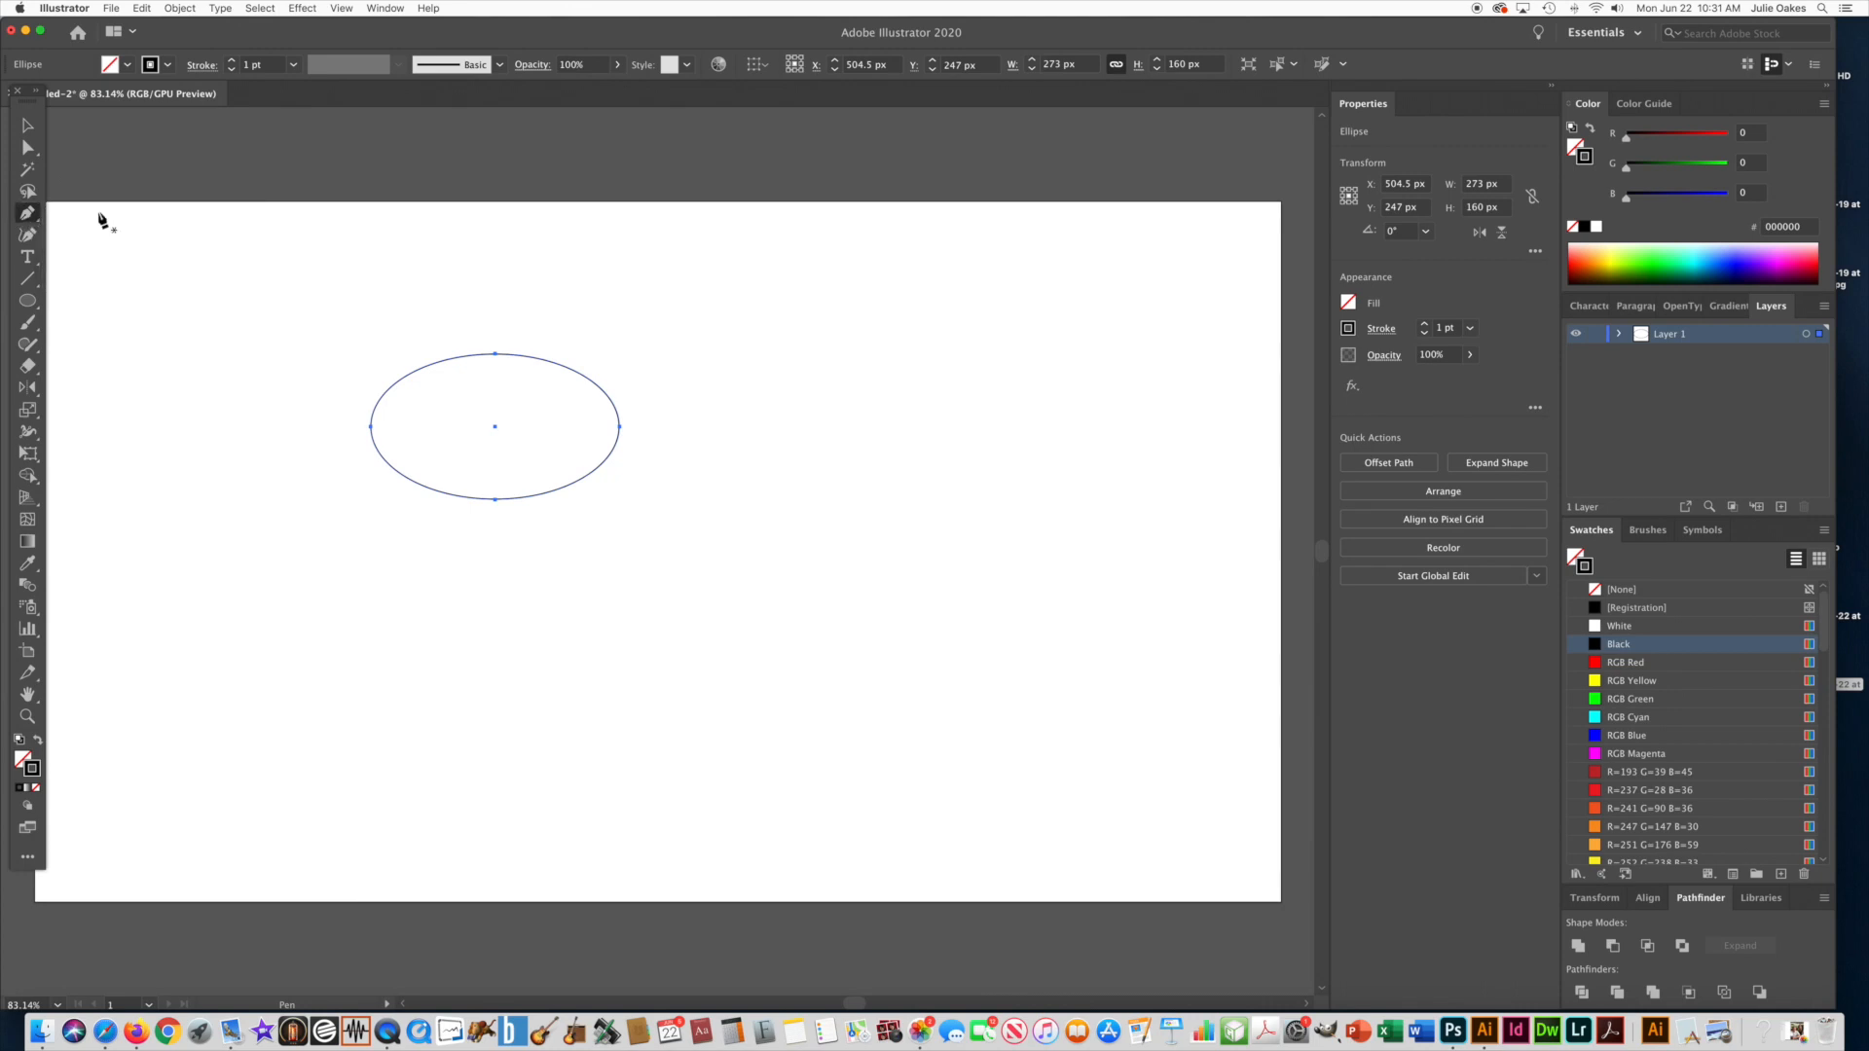
{"action": "left_click", "coordinate": [351, 420]}
{"action": "left_click", "coordinate": [364, 451]}
{"action": "left_click", "coordinate": [422, 416]}
{"action": "left_click", "coordinate": [473, 448]}
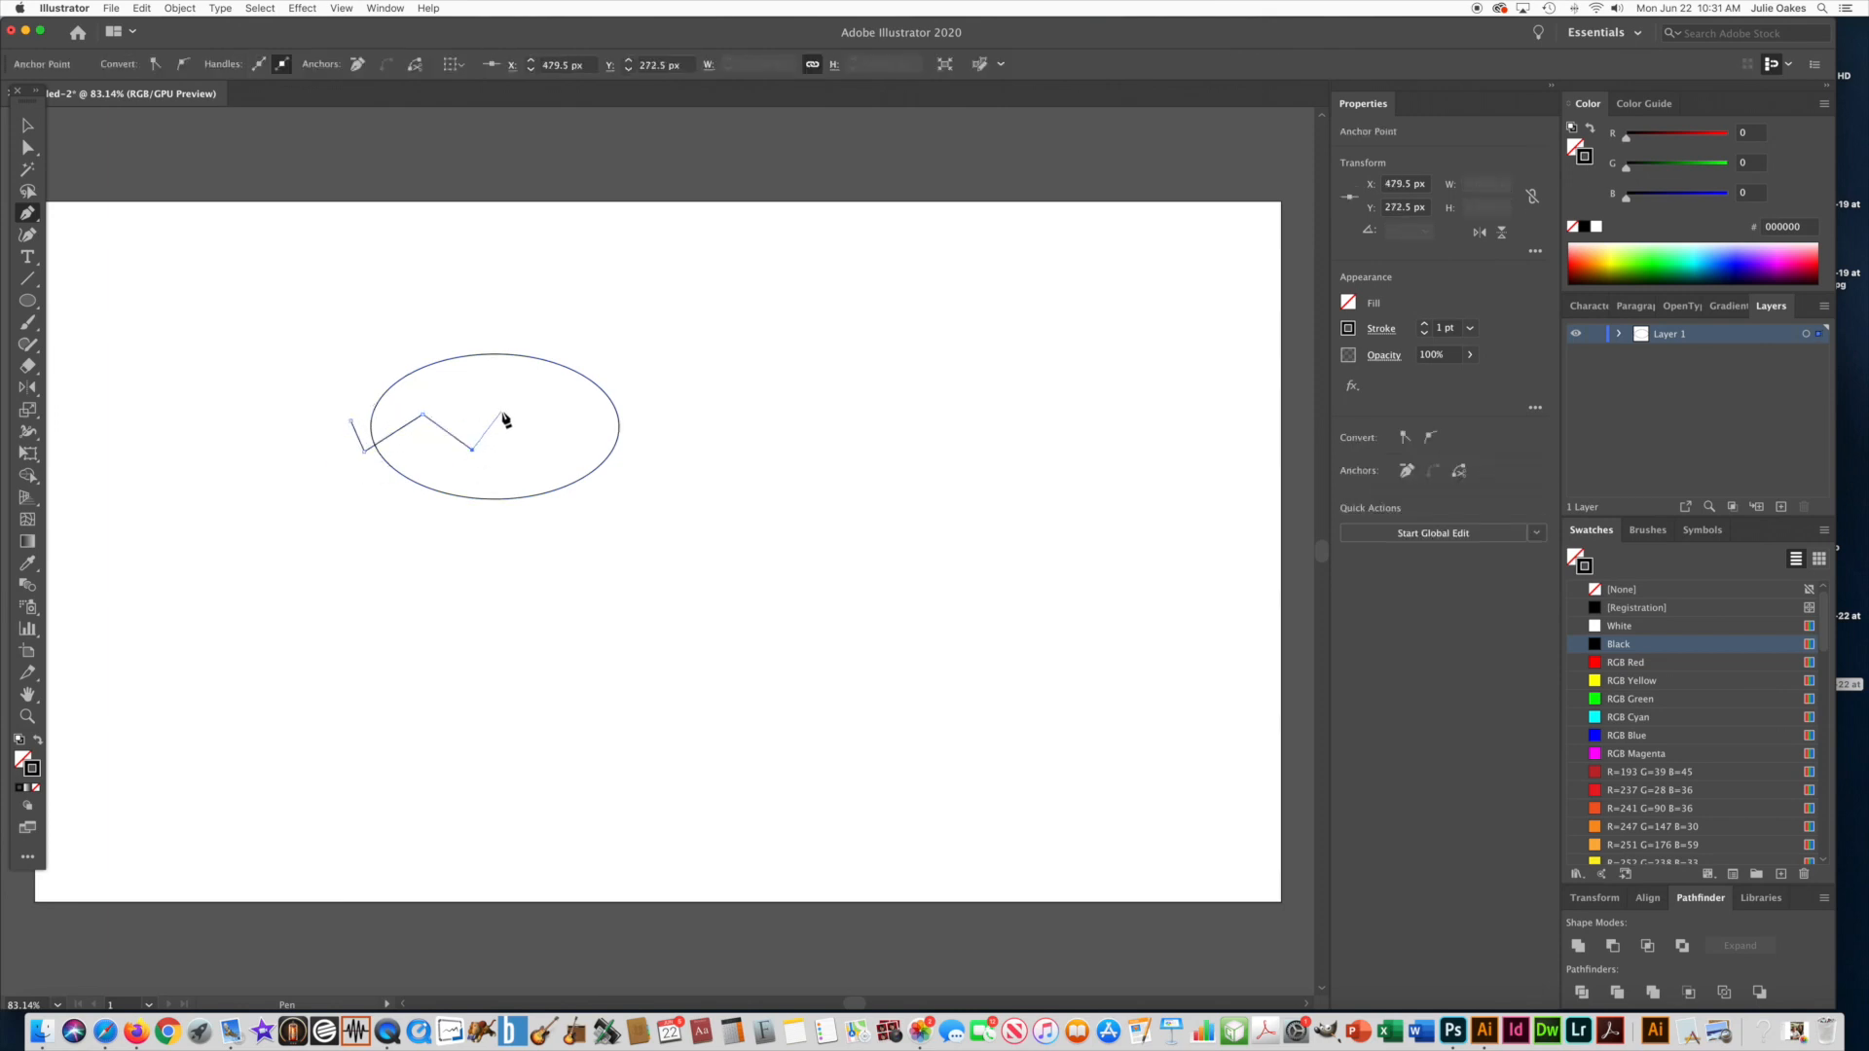
{"action": "left_click", "coordinate": [501, 411]}
{"action": "left_click", "coordinate": [531, 406]}
{"action": "left_click", "coordinate": [571, 452]}
{"action": "left_click", "coordinate": [590, 413]}
{"action": "left_click", "coordinate": [631, 447]}
{"action": "left_click", "coordinate": [633, 510]}
{"action": "left_click", "coordinate": [321, 511]}
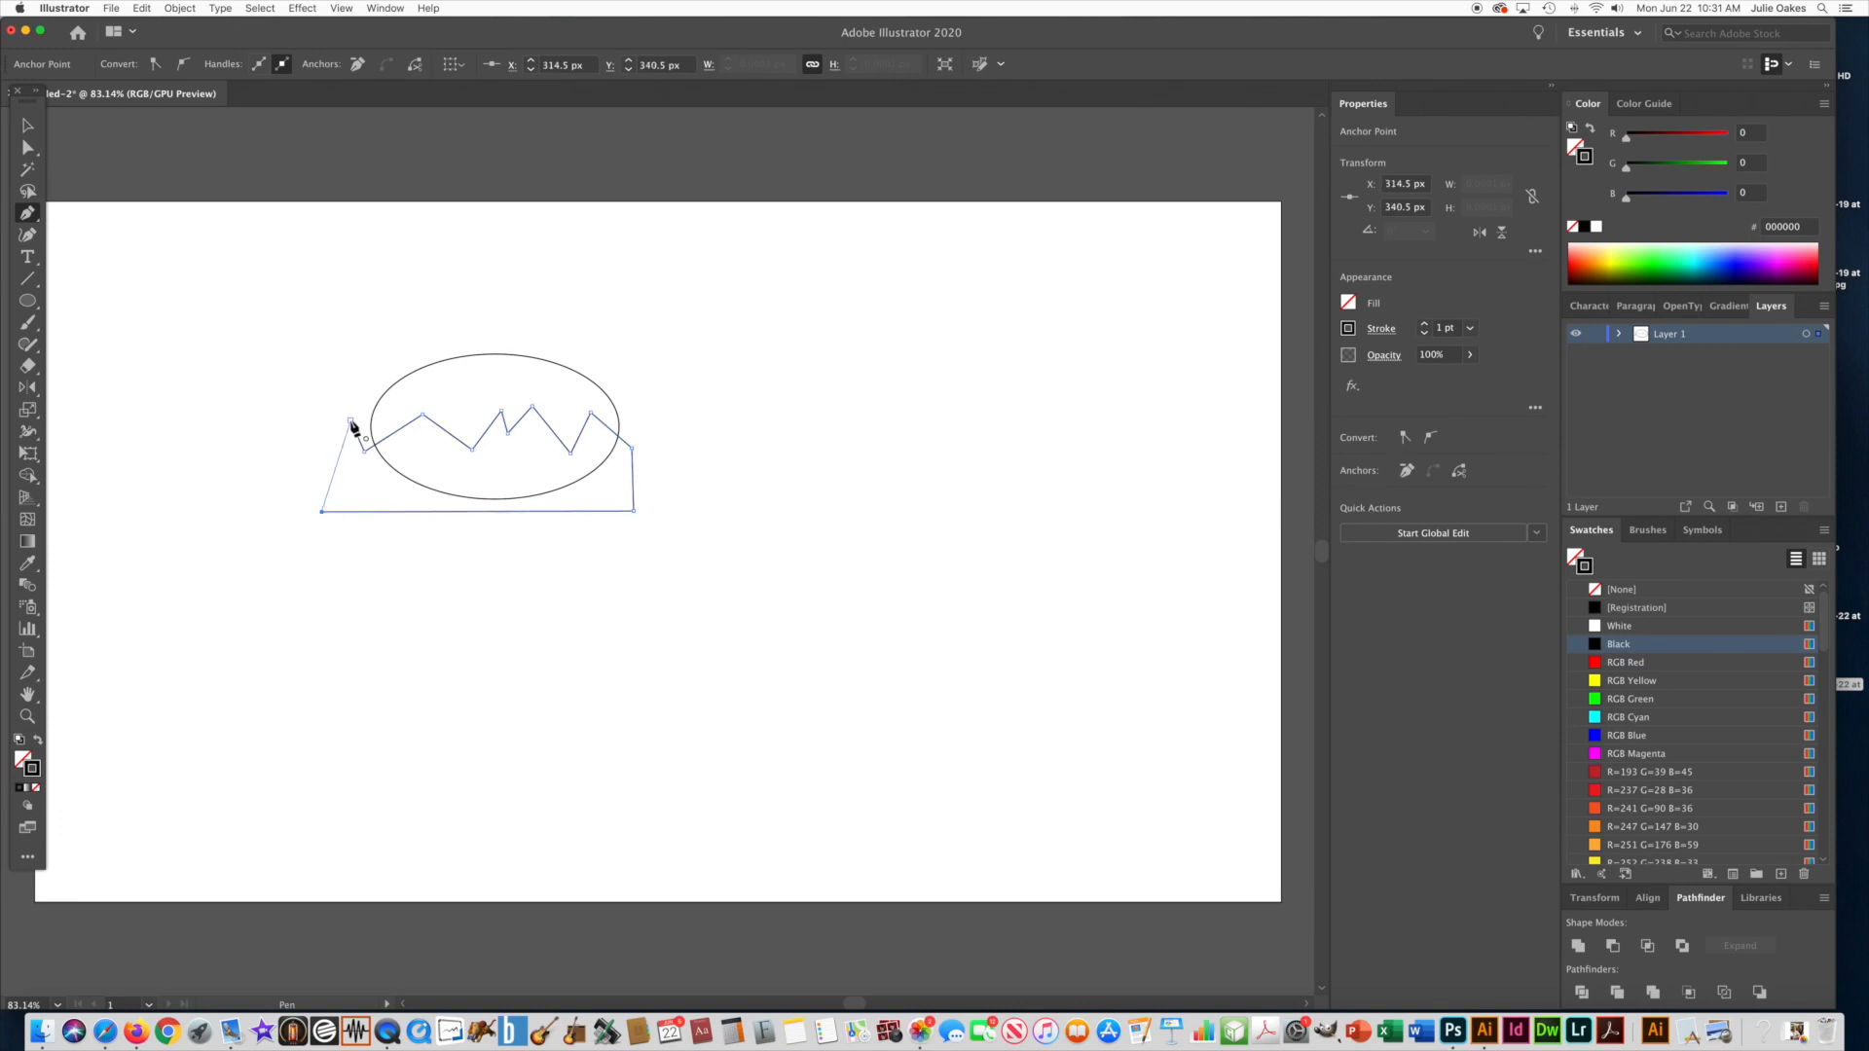
{"action": "left_click", "coordinate": [351, 421]}
Select both shapes and remove everything below the zigzag with Shape Builder, keeping only the ellipse's upper part
{"action": "left_click", "coordinate": [29, 129]}
{"action": "left_click_drag", "start_coordinate": [246, 321], "coordinate": [713, 589]}
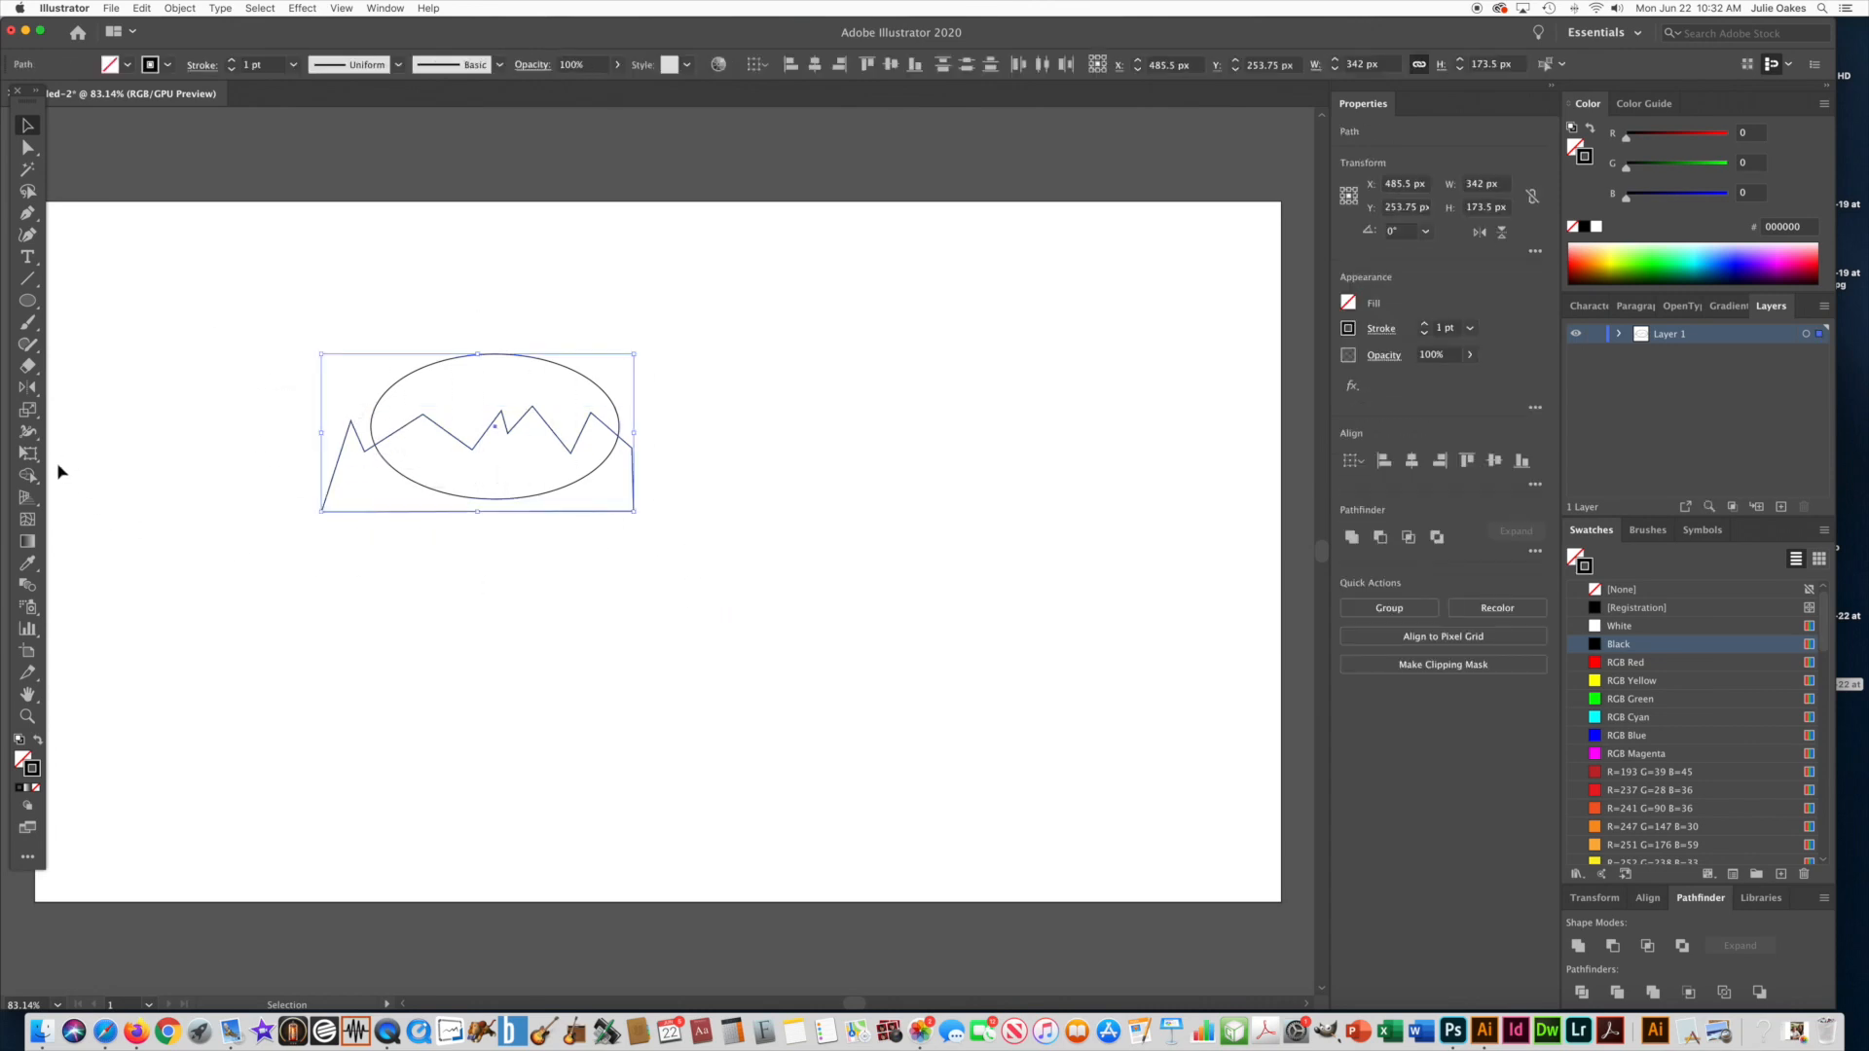
{"action": "left_click", "coordinate": [26, 476]}
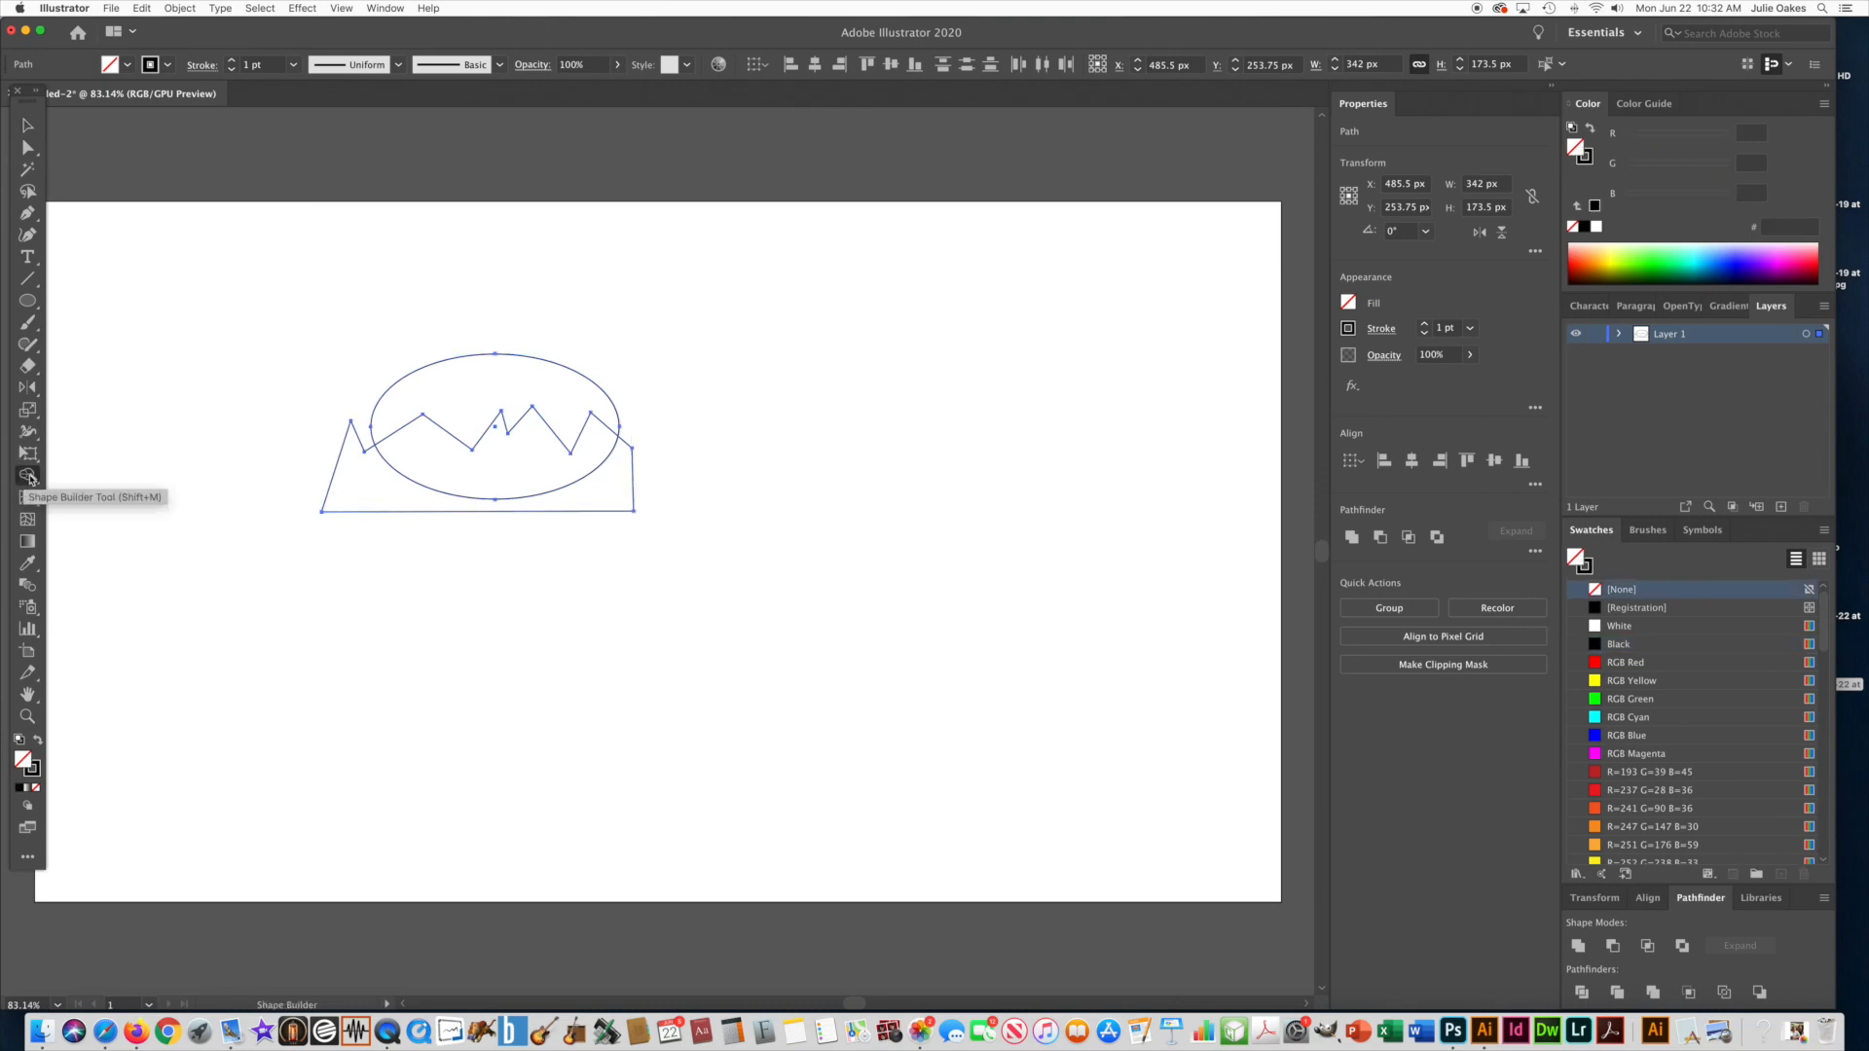
{"action": "left_click", "coordinate": [367, 501], "text": "alt"}
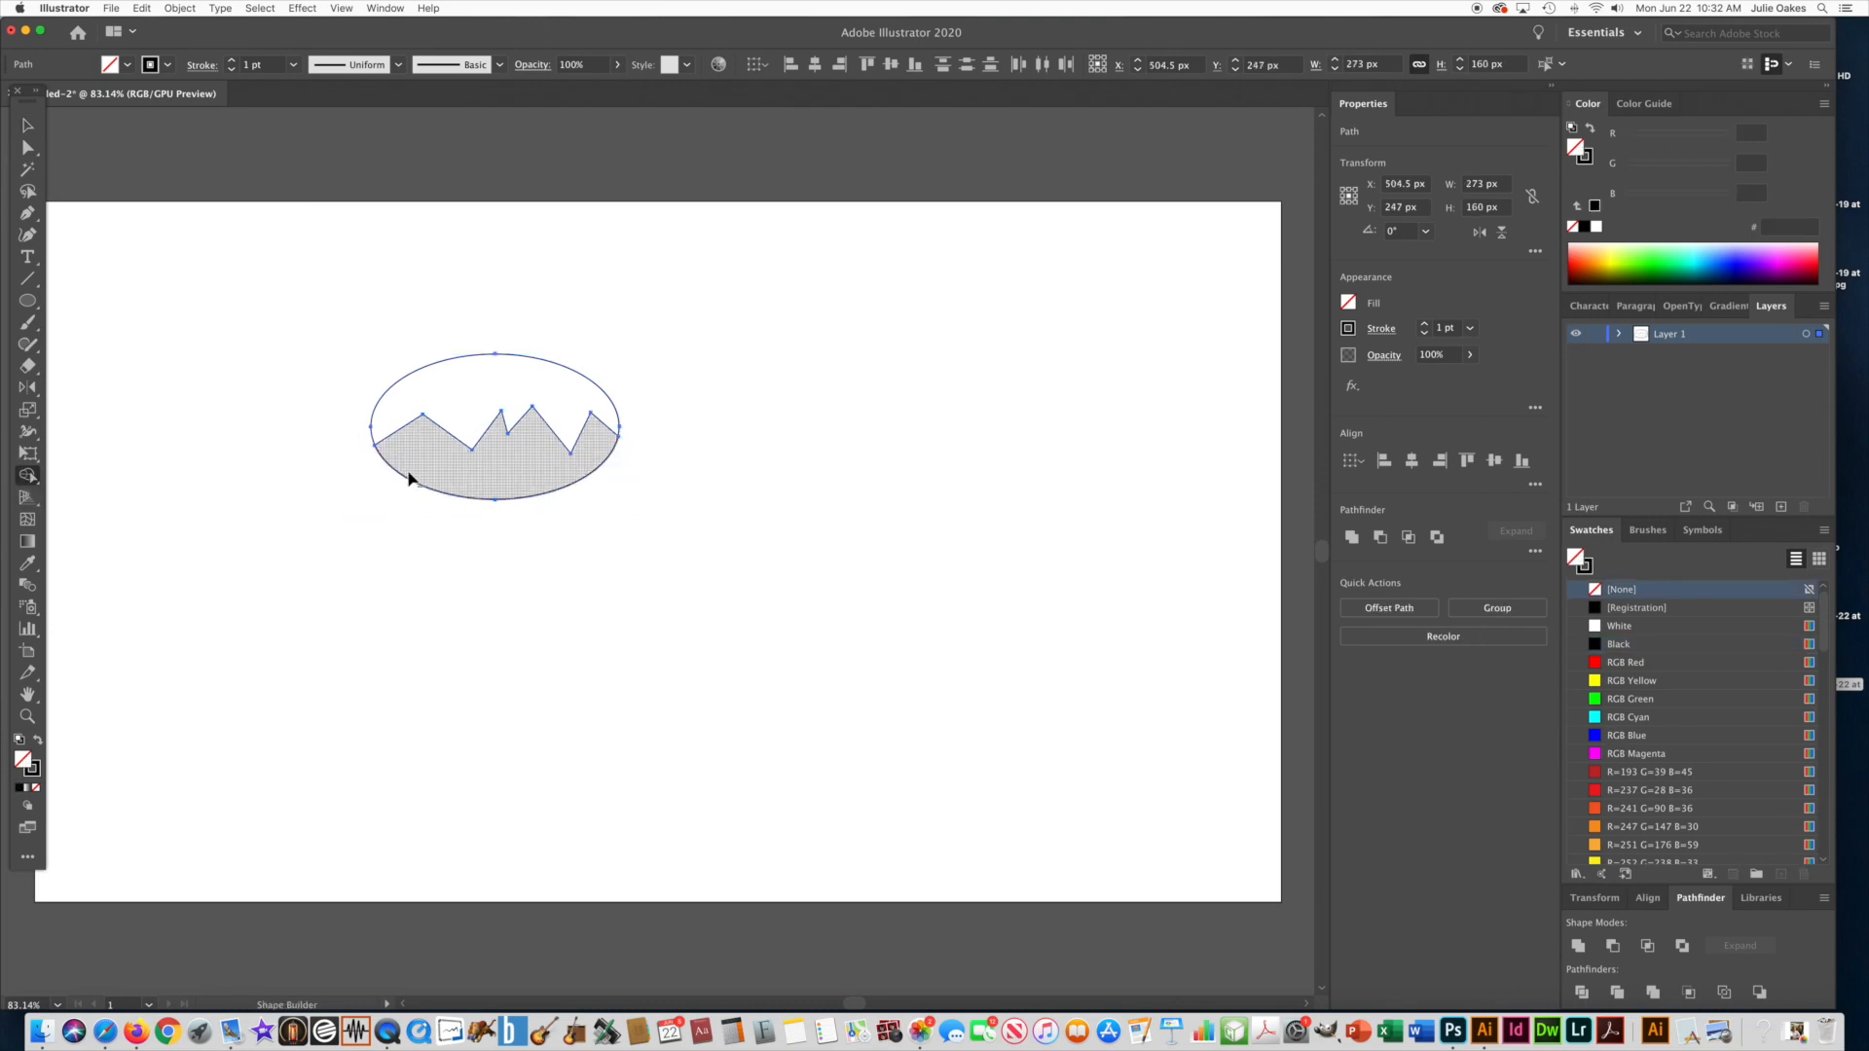
{"action": "left_click", "coordinate": [412, 476], "text": "alt"}
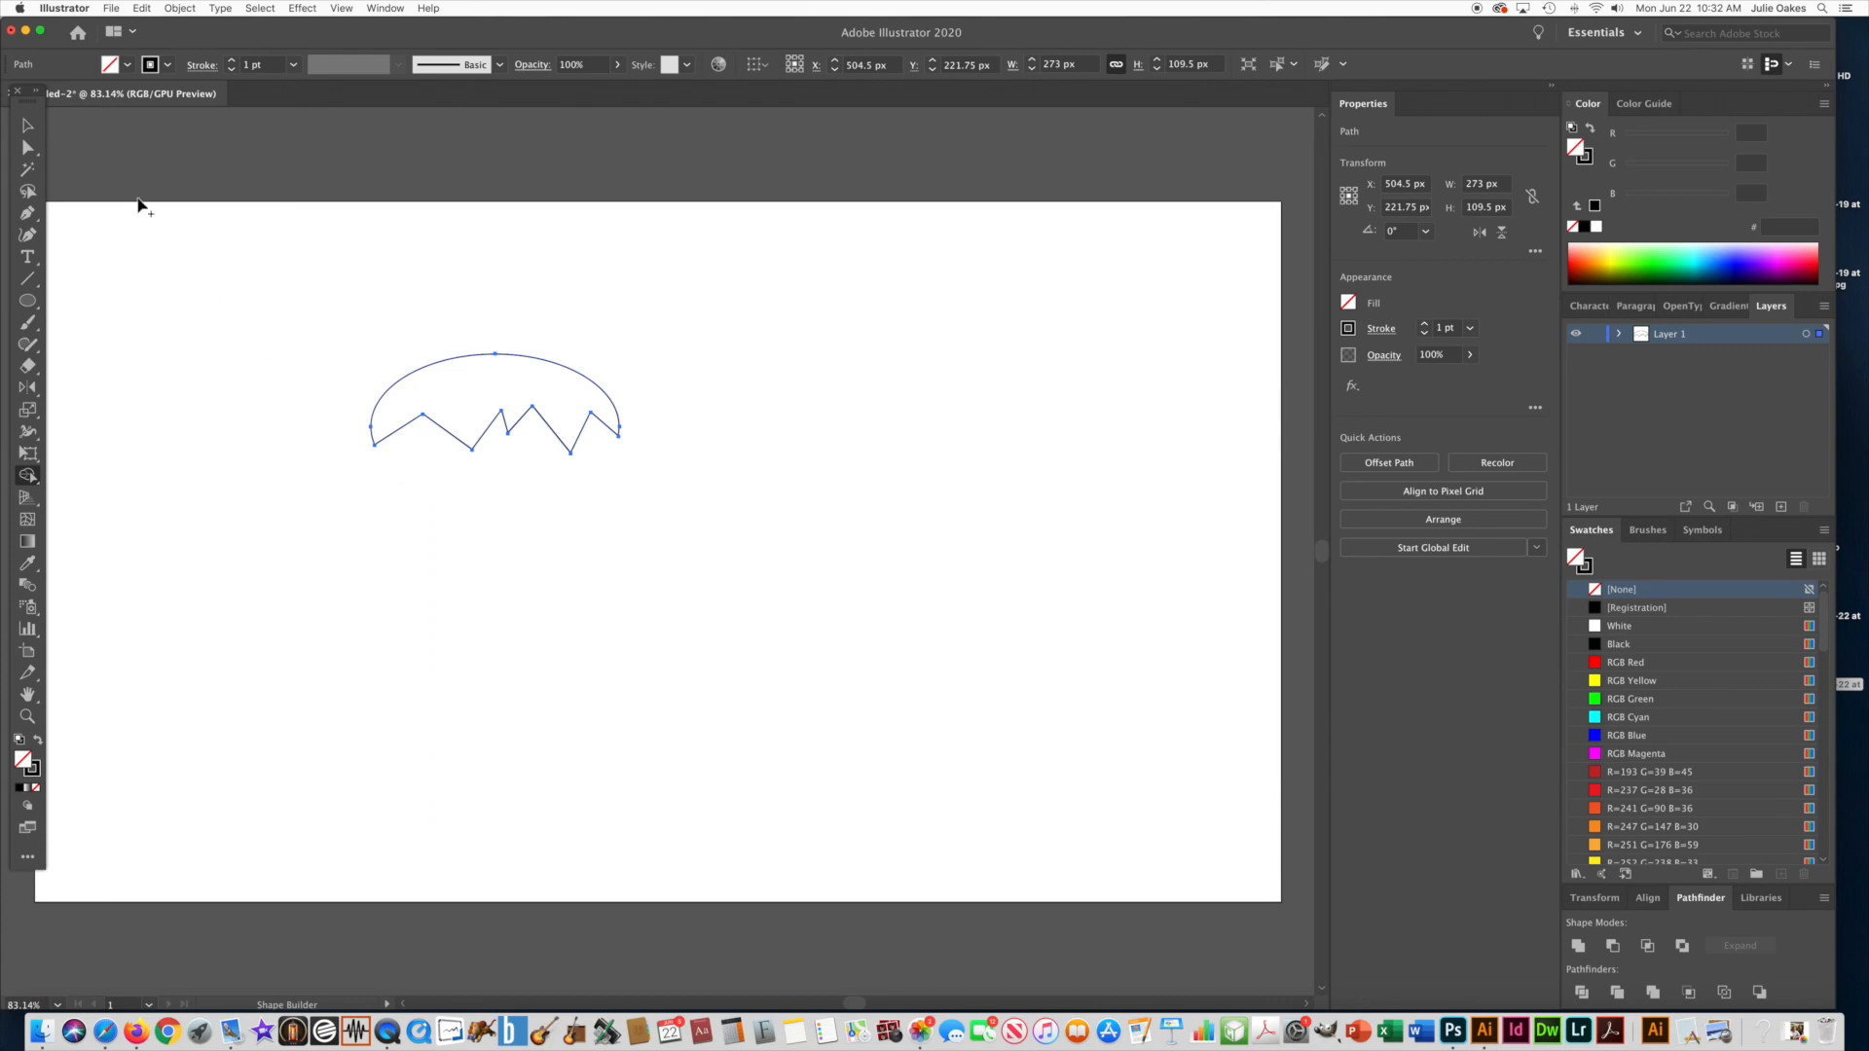
Flatten the leaf shape to about 268 x 77 px and give it a bright green fill with no stroke
{"action": "left_click", "coordinate": [27, 125]}
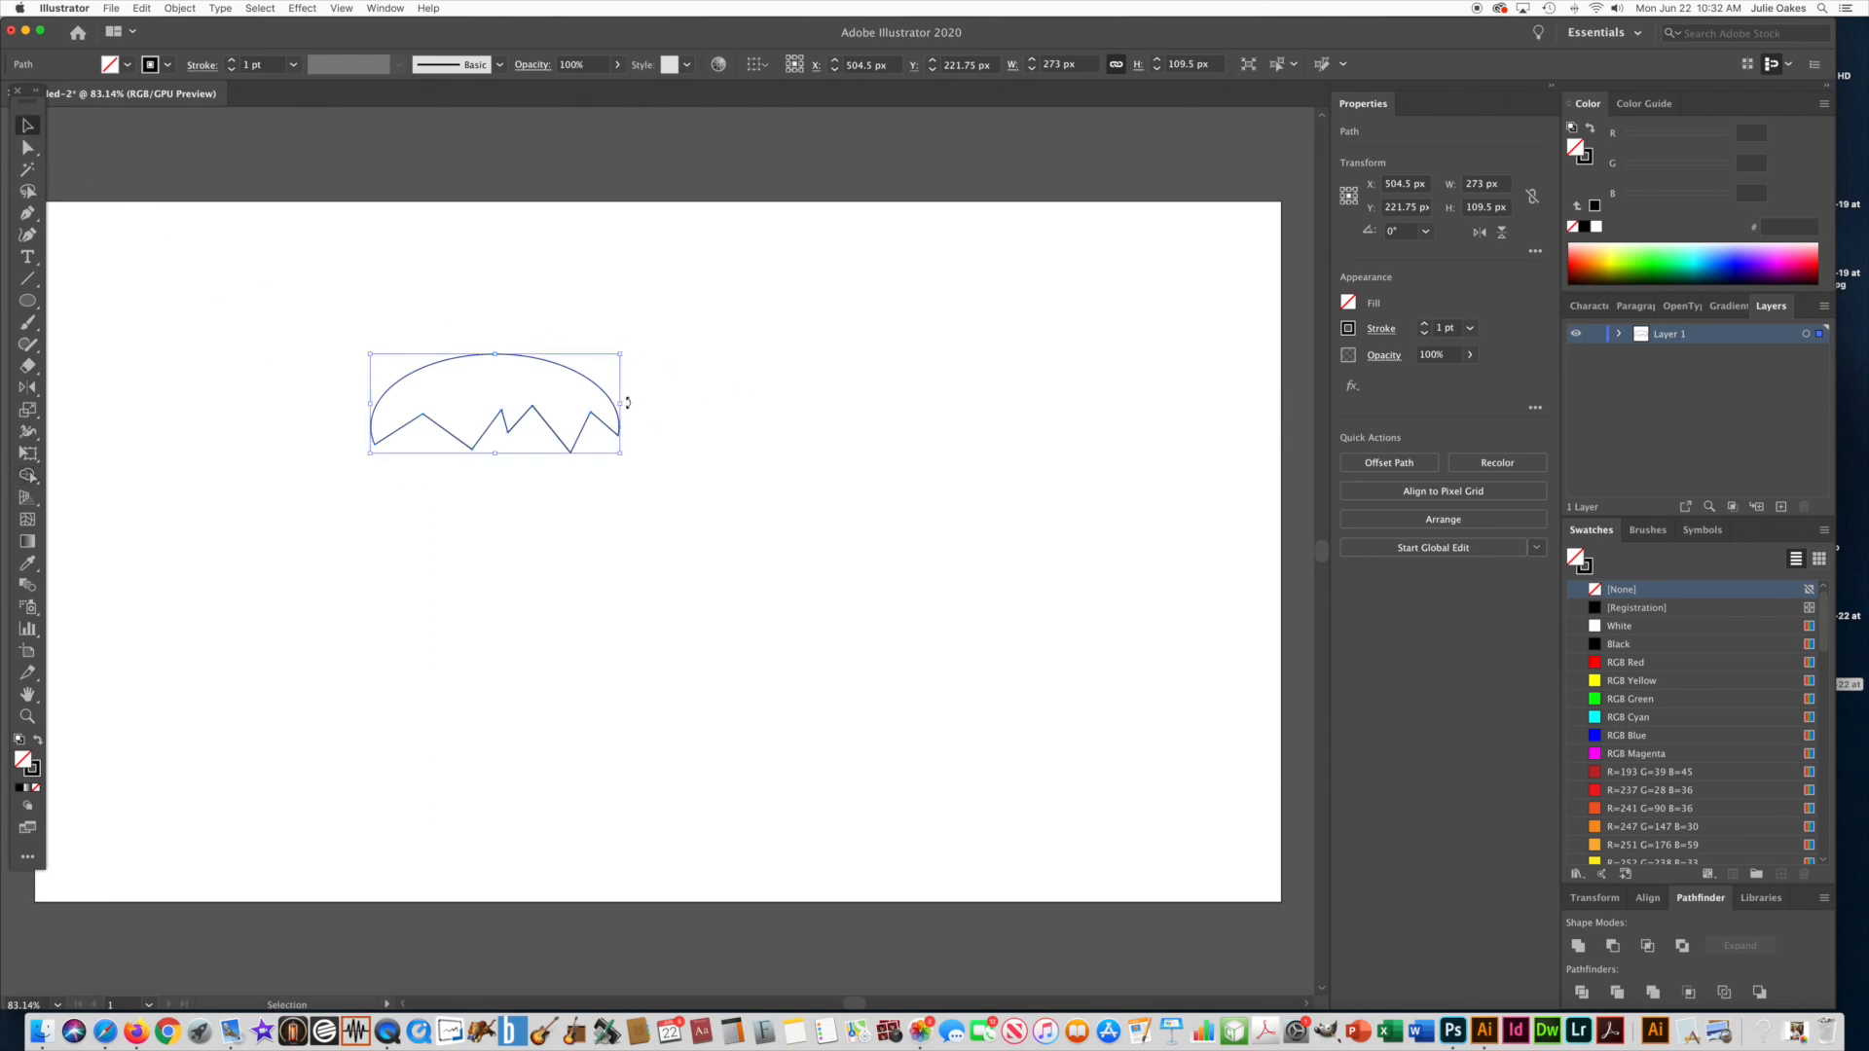
{"action": "mouse_move", "coordinate": [623, 405]}
{"action": "left_mouse_down"}
{"action": "mouse_move", "coordinate": [638, 396]}
{"action": "mouse_move", "coordinate": [616, 432]}
{"action": "left_mouse_up"}
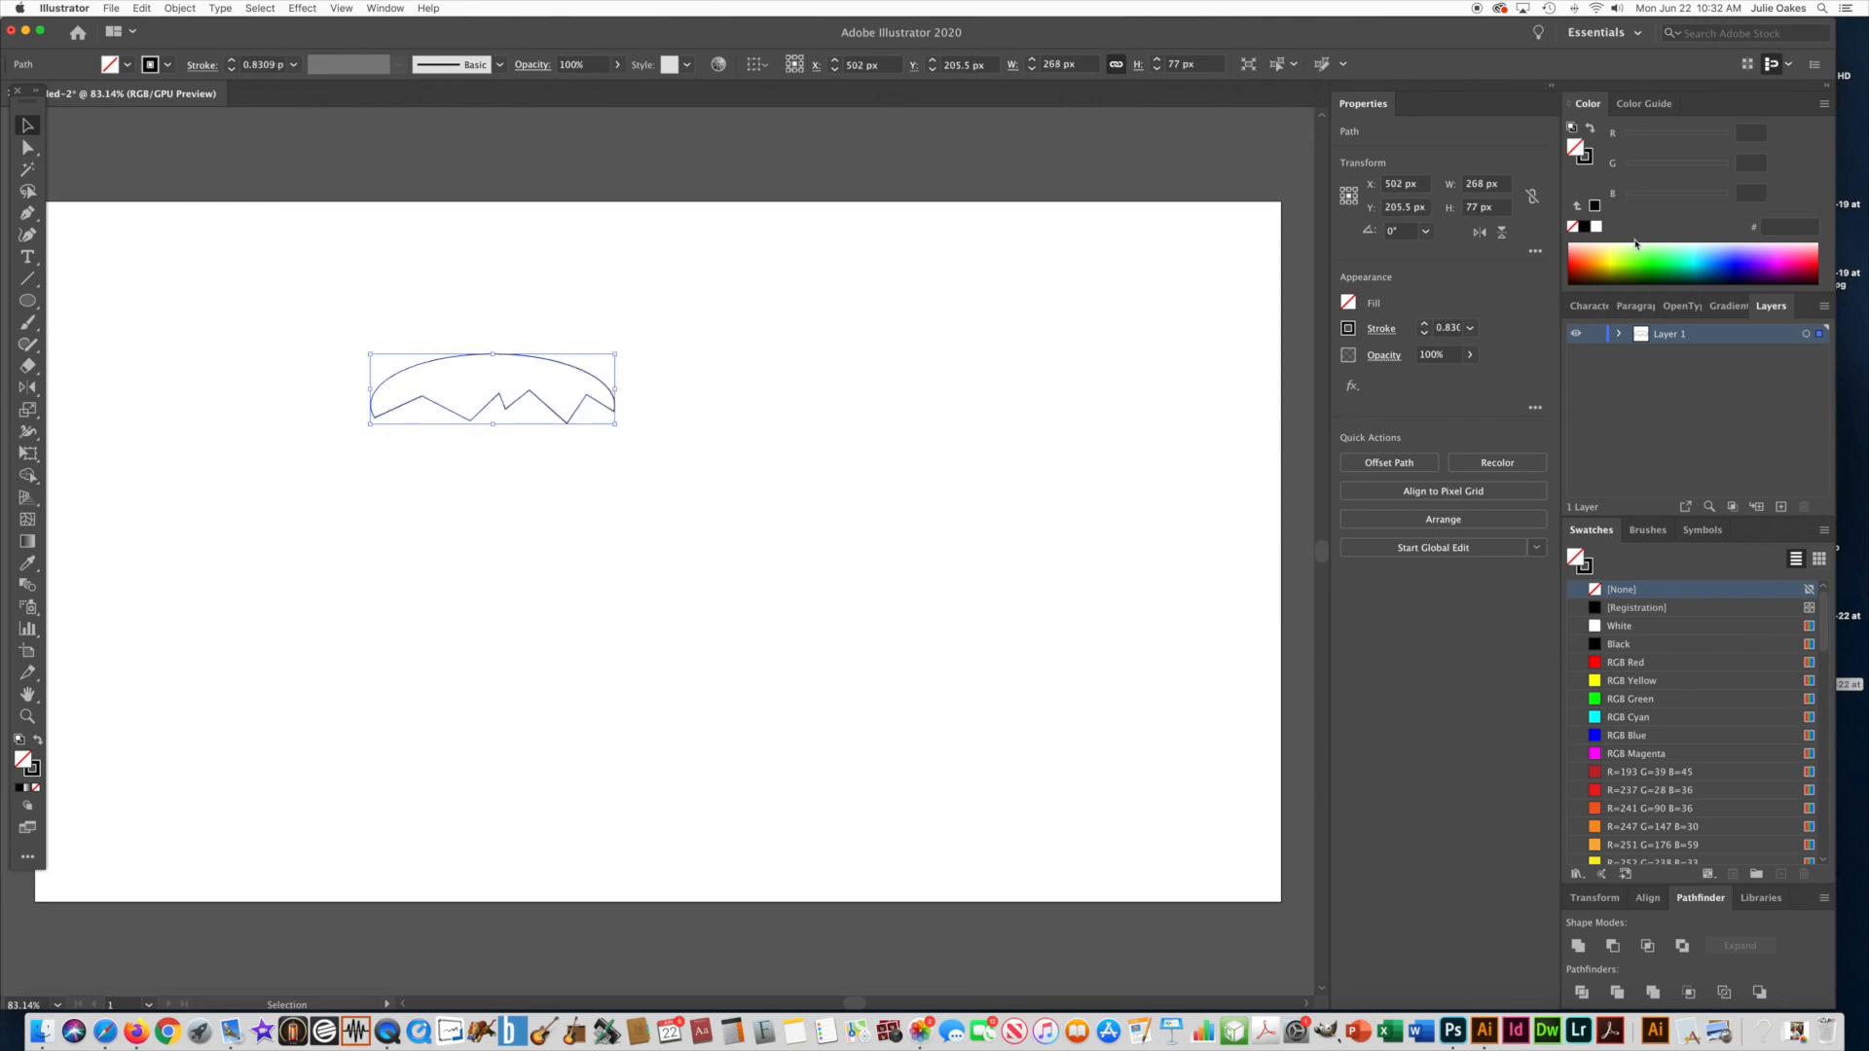
{"action": "left_click", "coordinate": [1637, 255]}
{"action": "left_click", "coordinate": [1583, 158]}
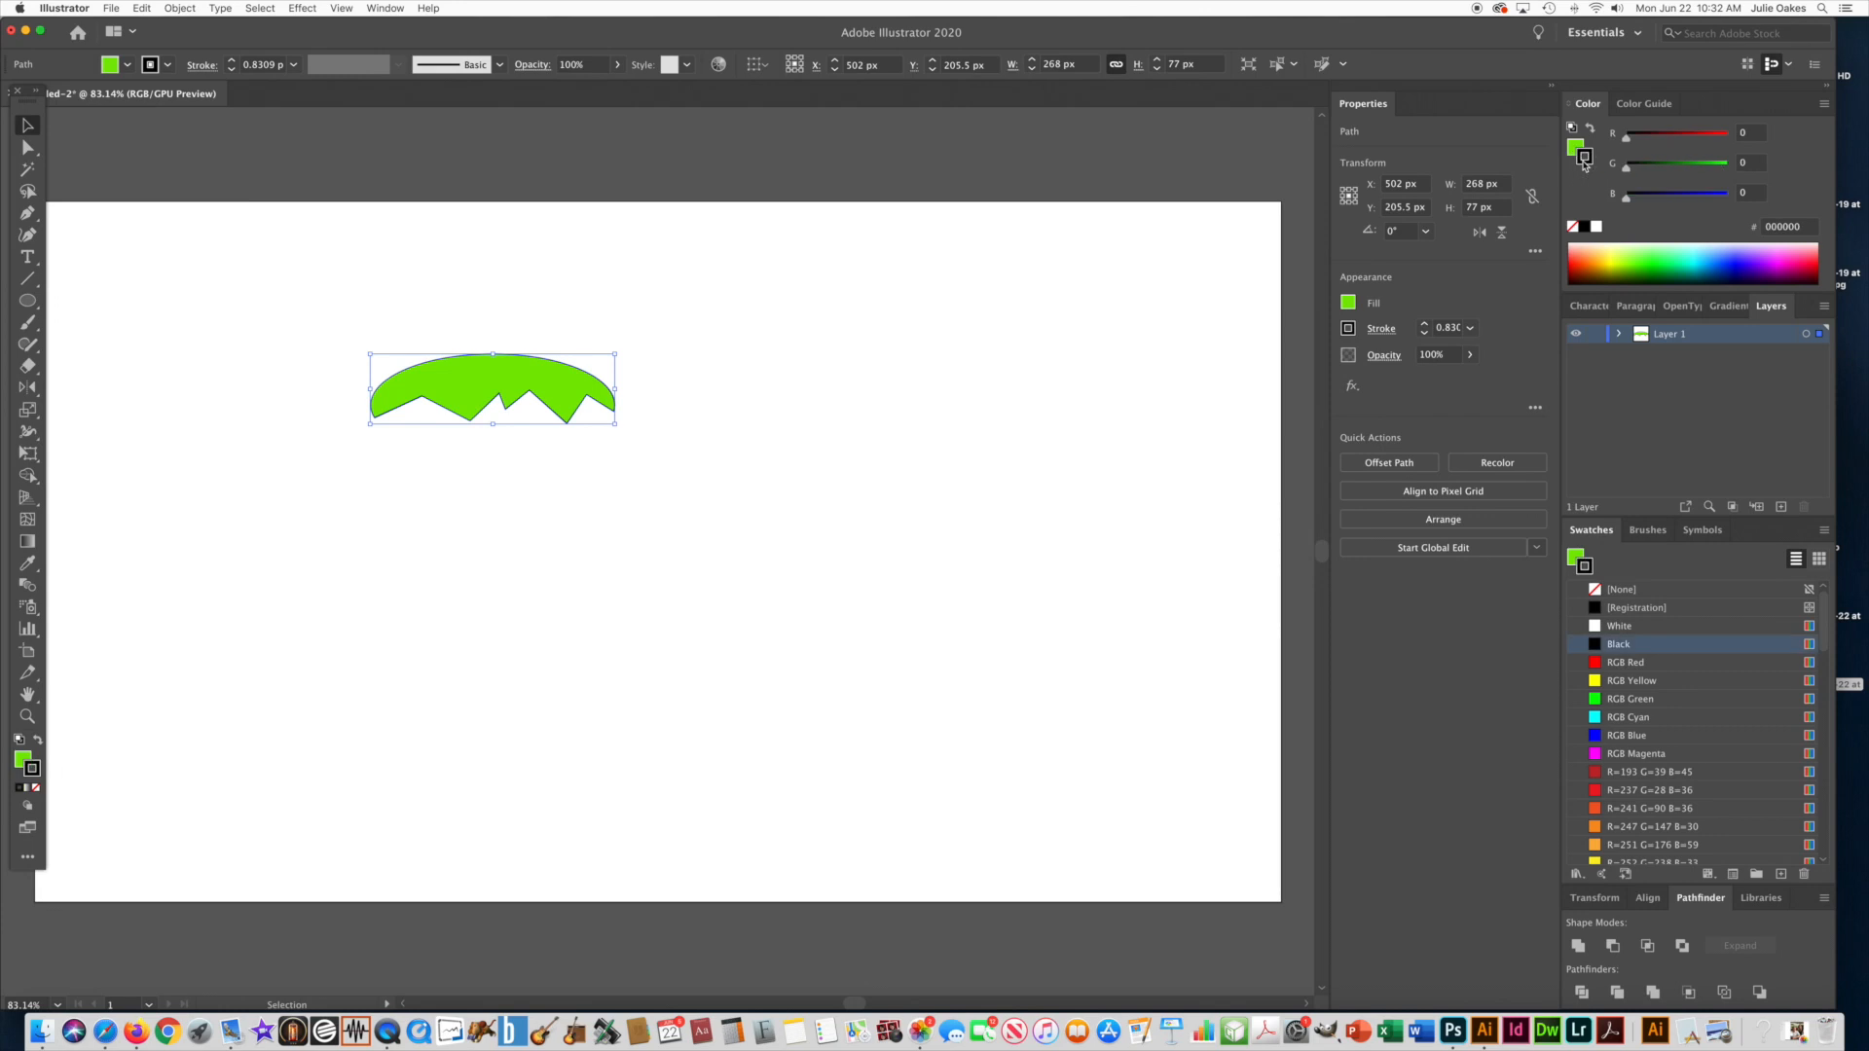
{"action": "left_click", "coordinate": [1594, 590]}
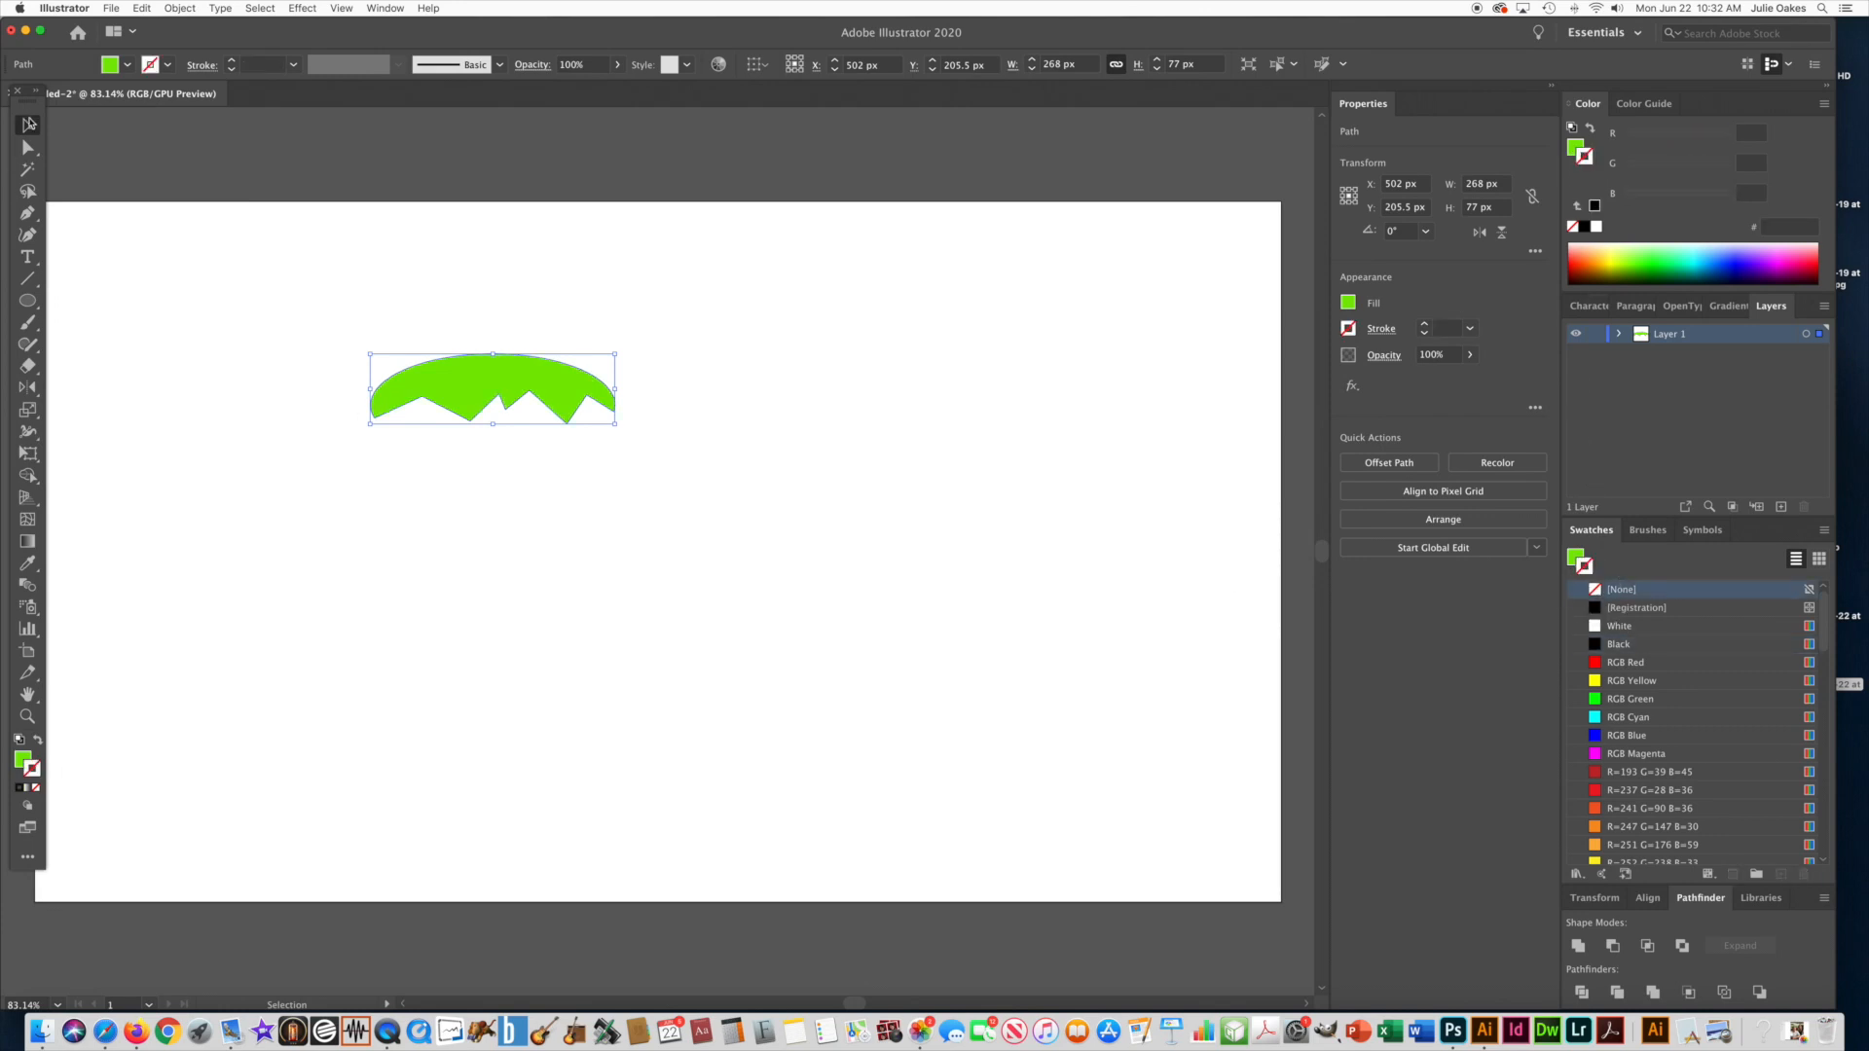
Move the green leaf slightly lower on the artboard and paste a copy of it
{"action": "left_click_drag", "start_coordinate": [413, 378], "coordinate": [415, 446]}
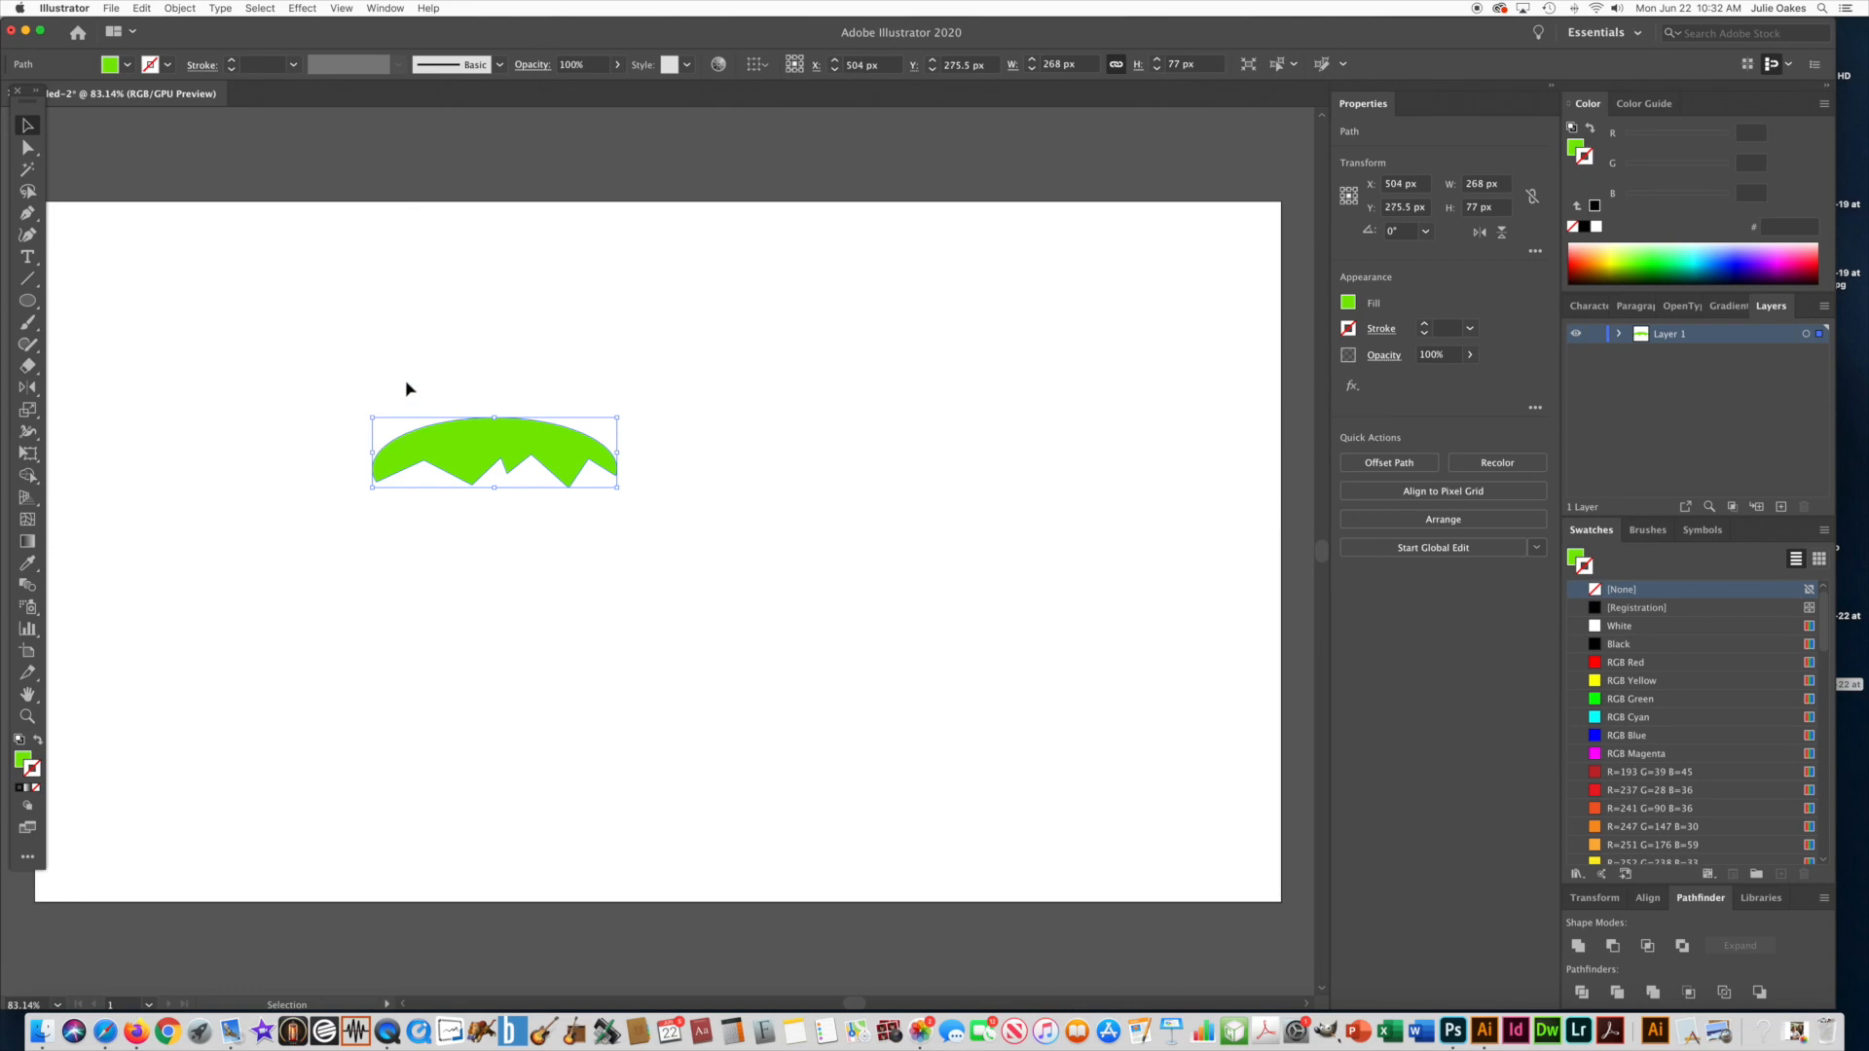
{"action": "key", "text": "super+c"}
{"action": "key", "text": "super+v"}
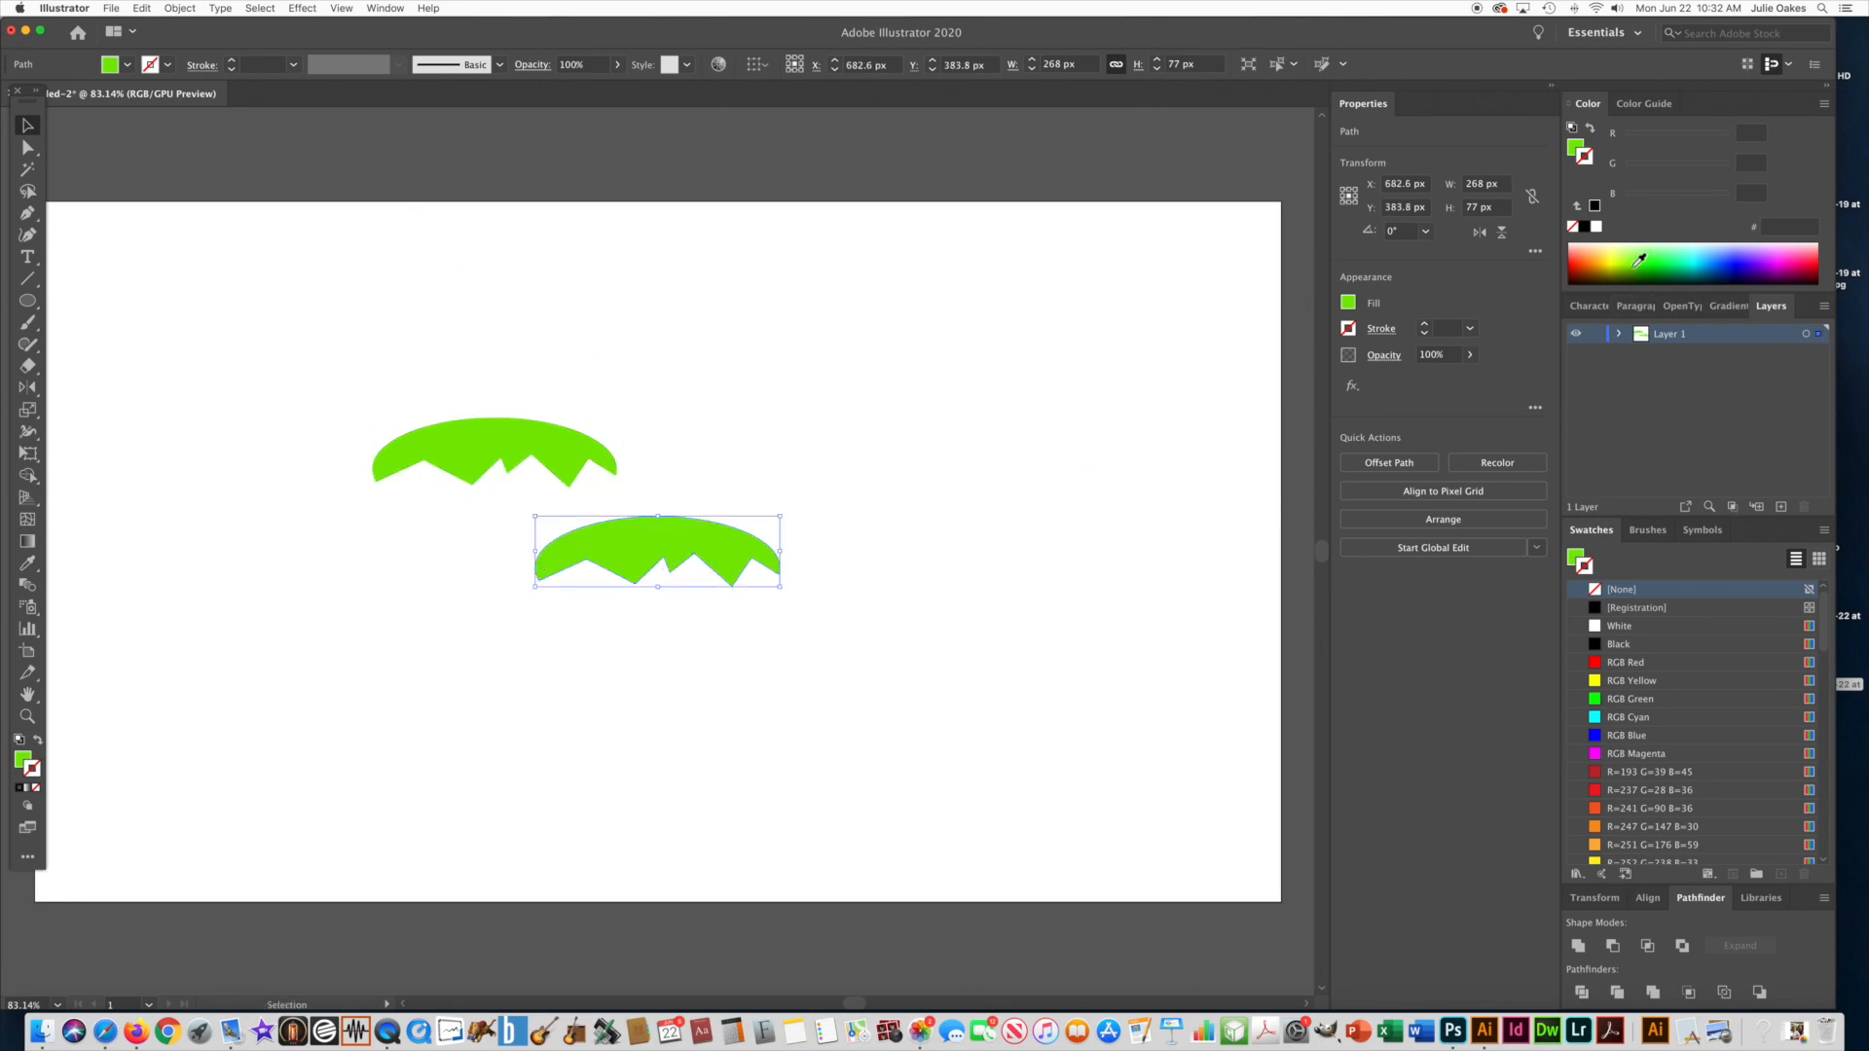
{"action": "left_click", "coordinate": [1640, 266]}
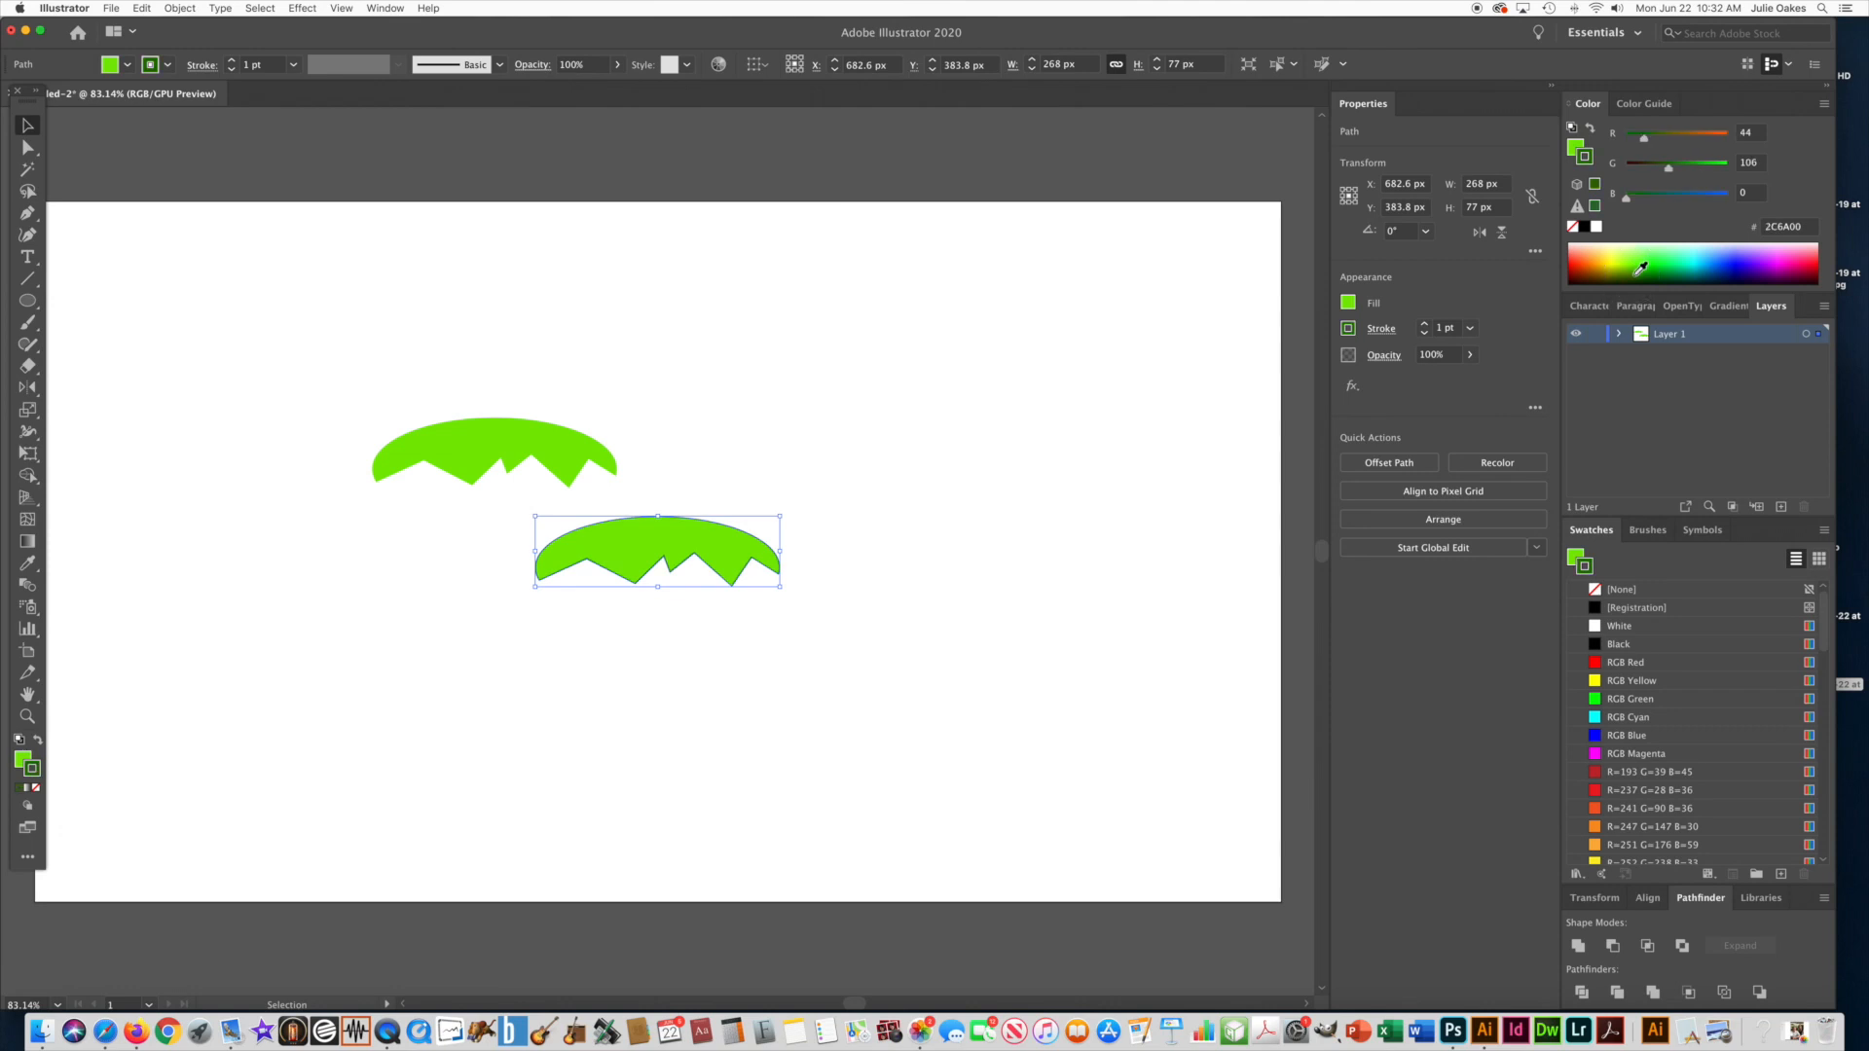
{"action": "key", "text": "super+z"}
{"action": "key", "text": "super+z"}
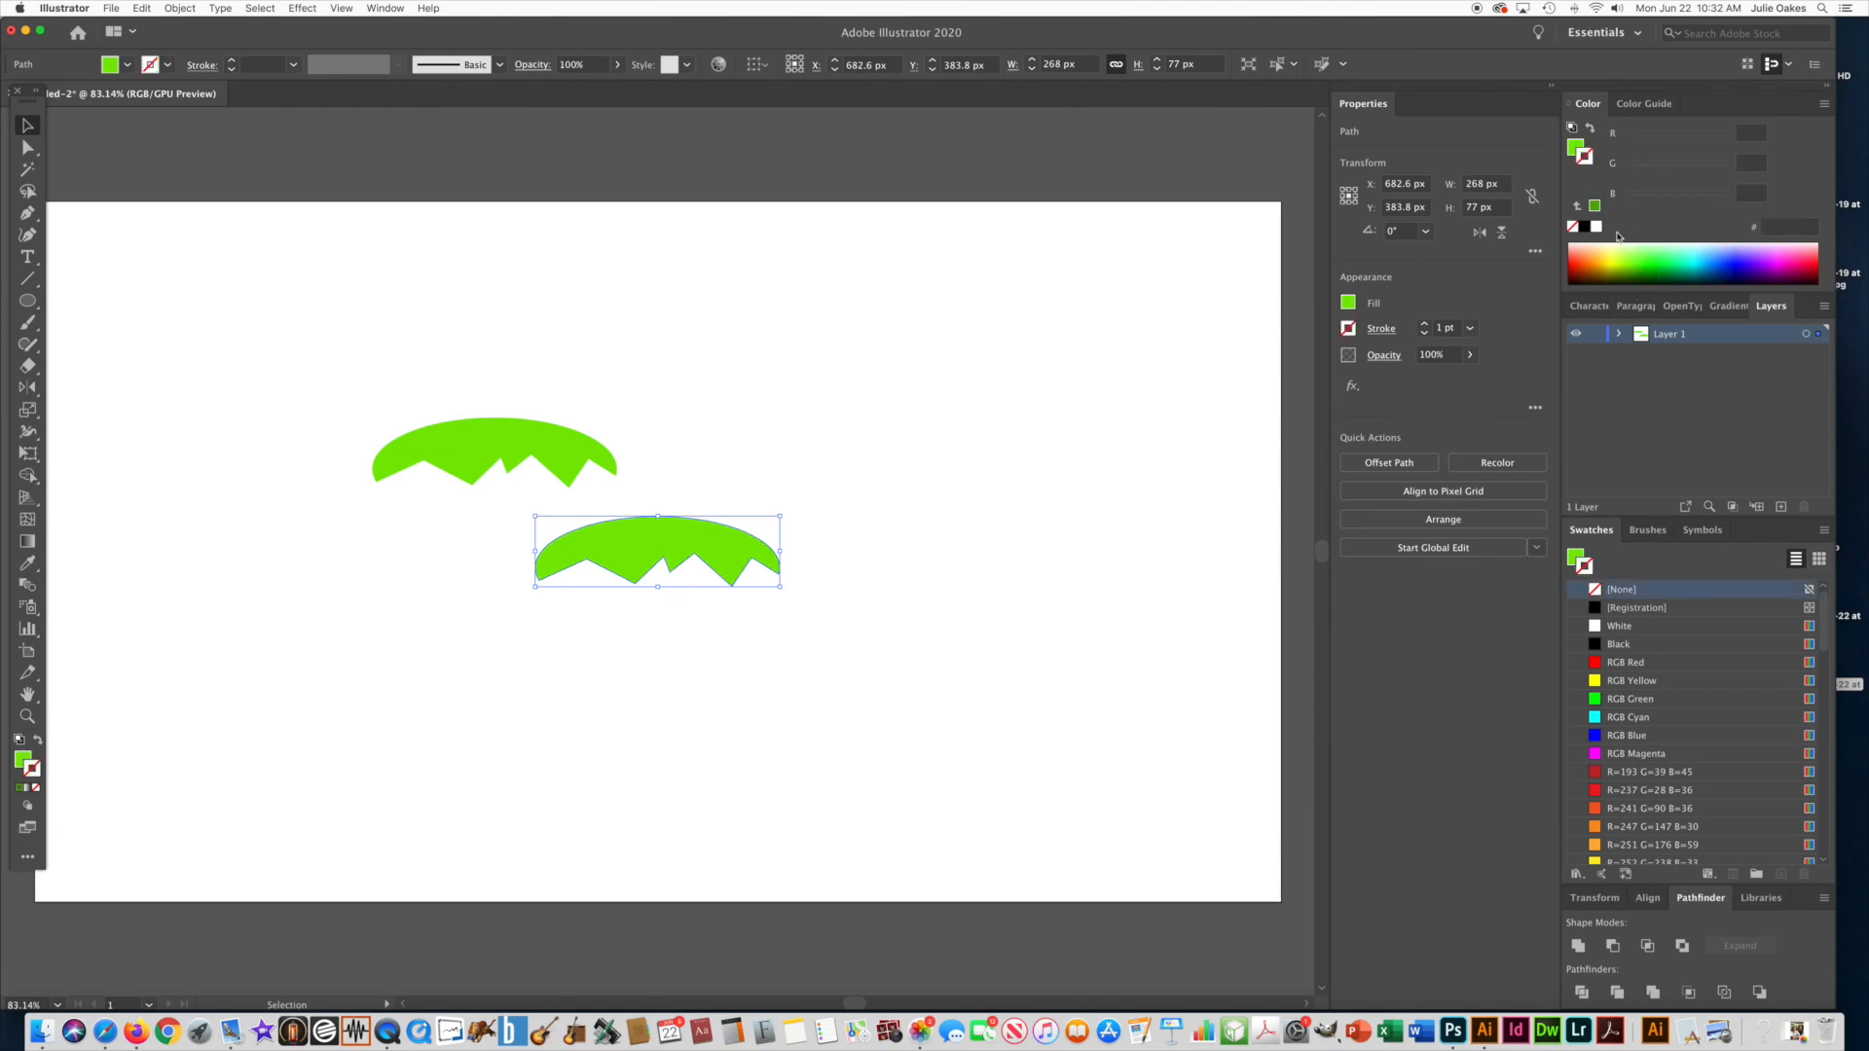
Change the pasted leaf's fill to a darker green (47AA00)
{"action": "left_click", "coordinate": [1576, 147]}
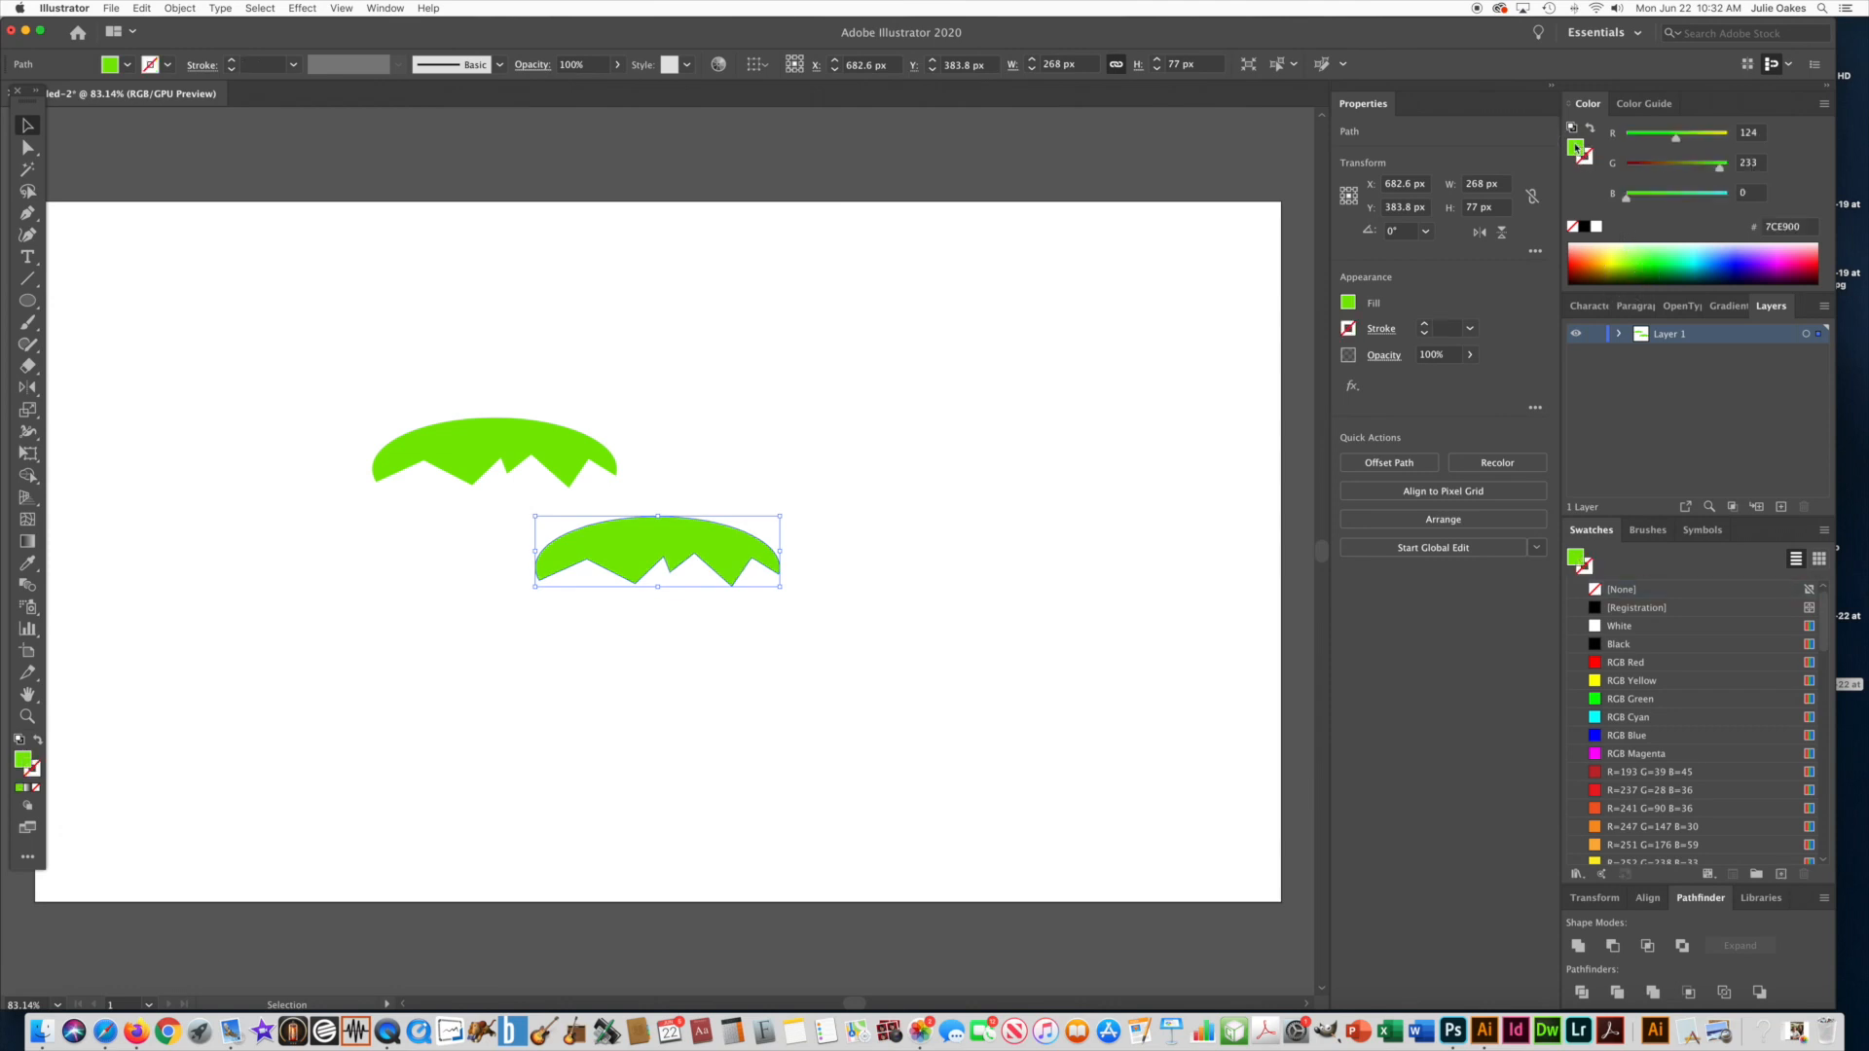
{"action": "left_click", "coordinate": [1640, 266]}
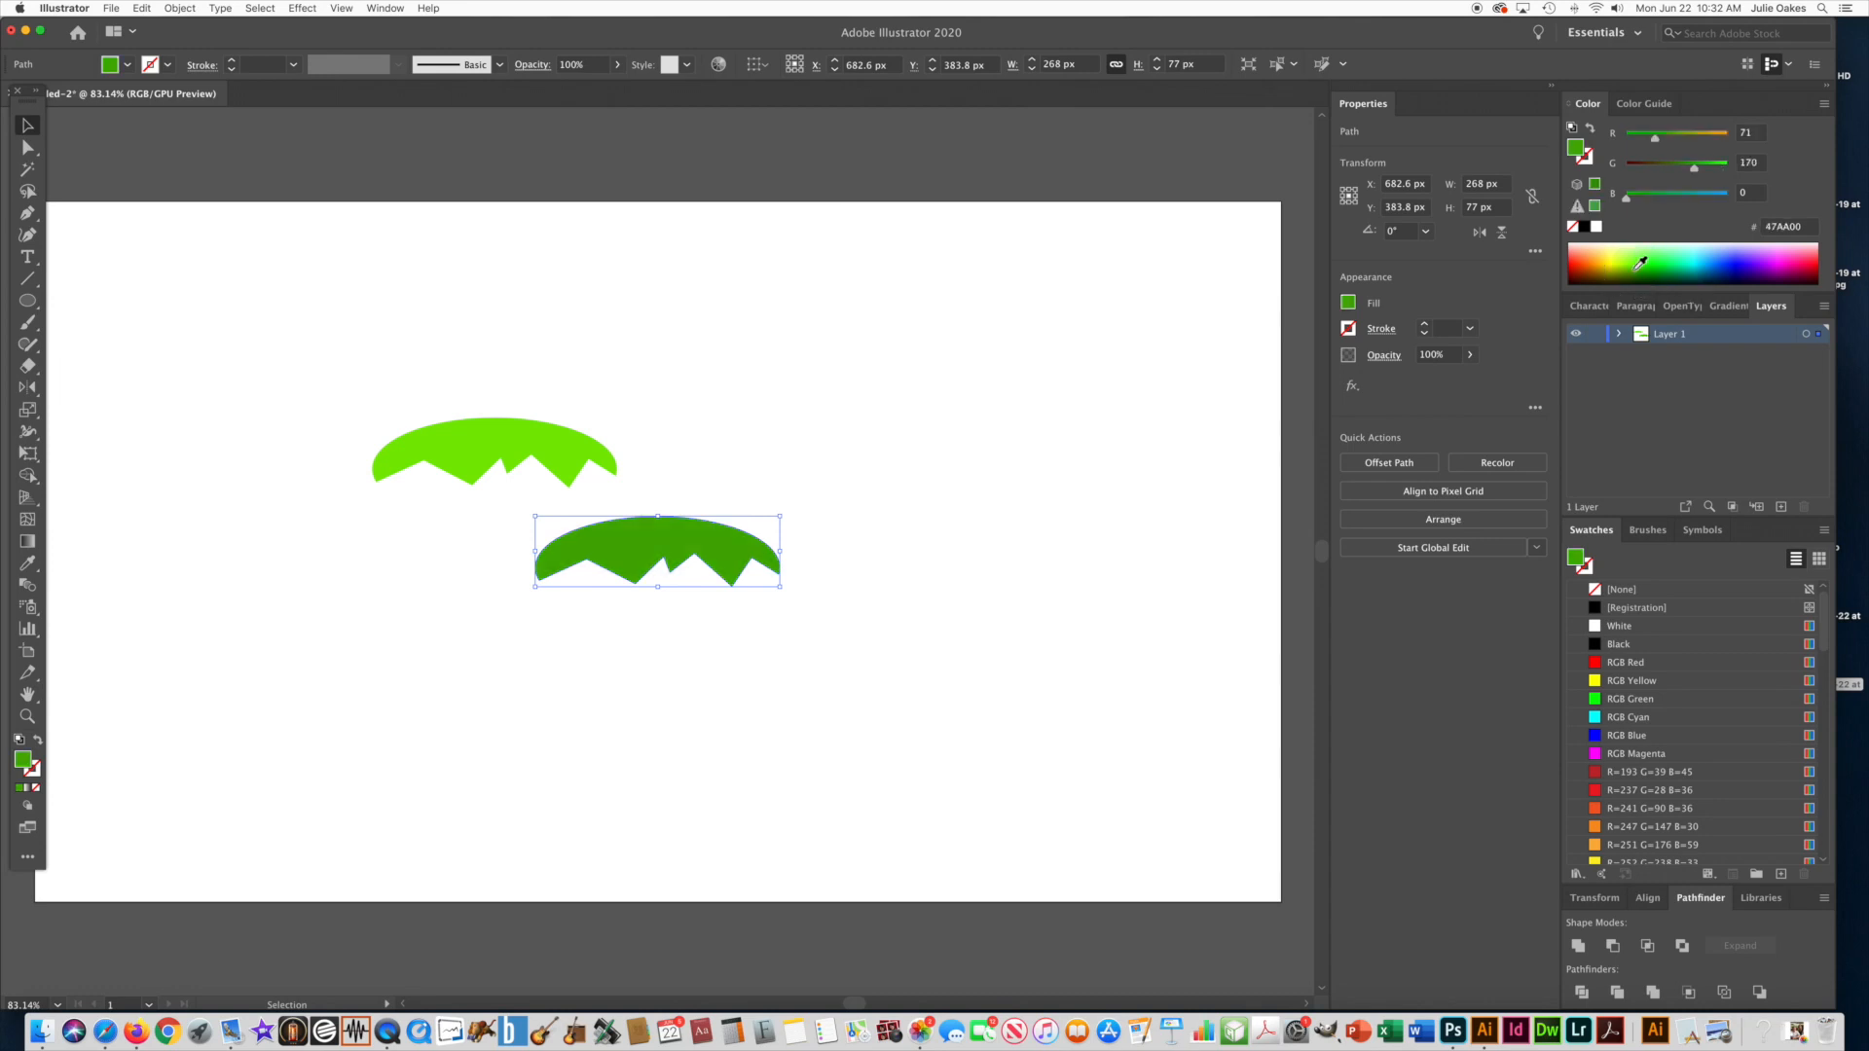
Paste a third leaf, place it to the right of the first one, and fill it with olive green (74B400)
{"action": "key", "text": "super+z"}
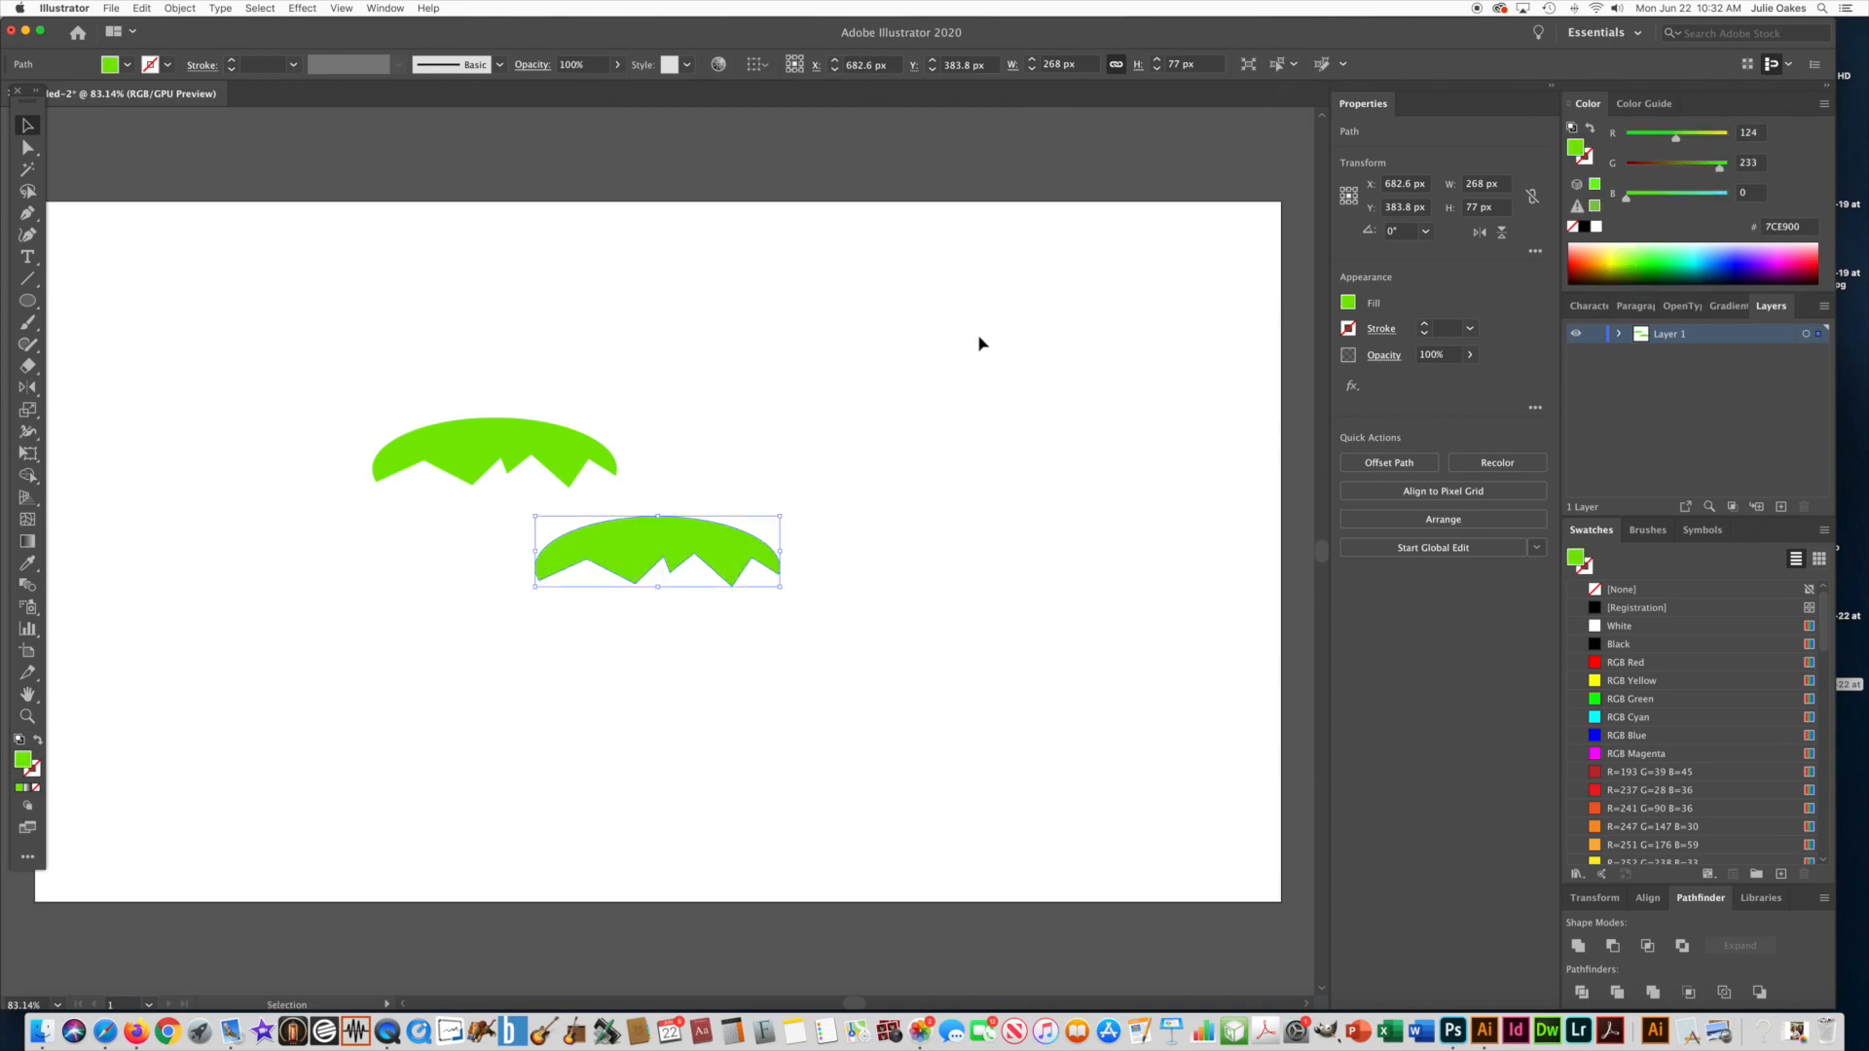
{"action": "left_click_drag", "start_coordinate": [712, 557], "coordinate": [802, 466]}
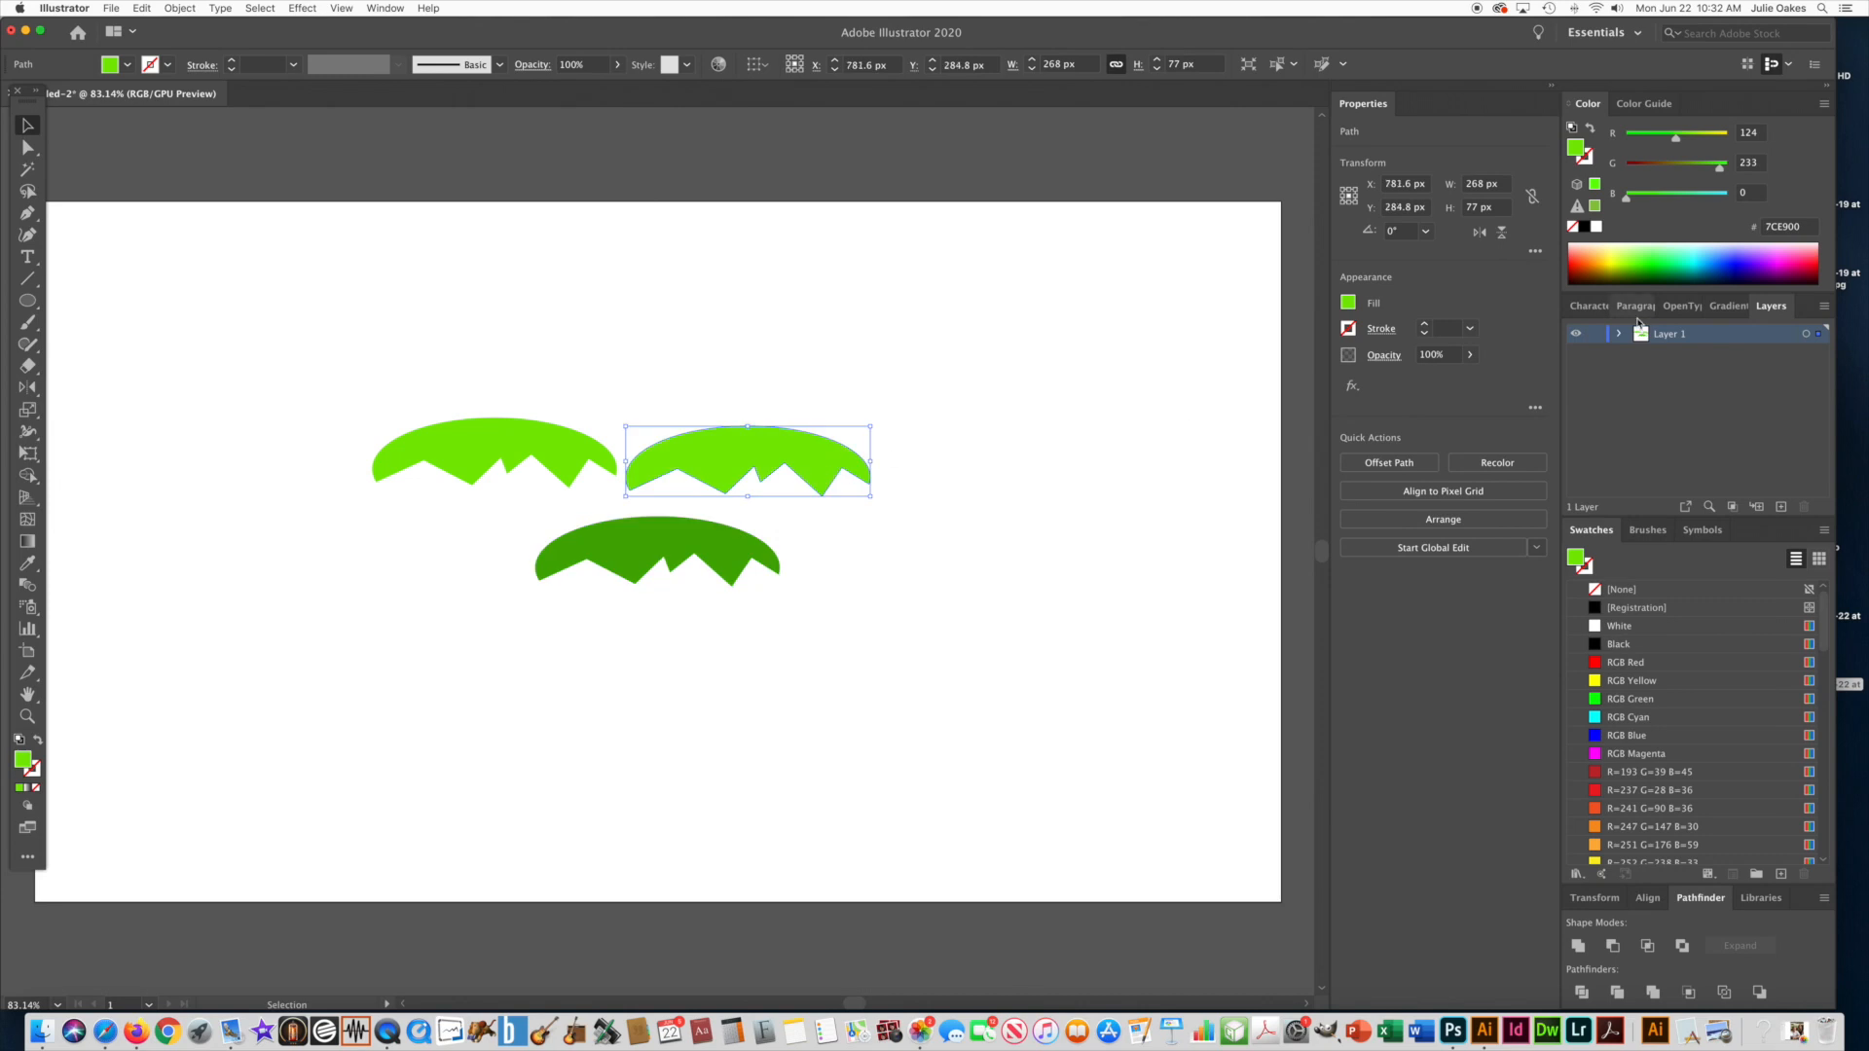
{"action": "left_click", "coordinate": [1630, 261]}
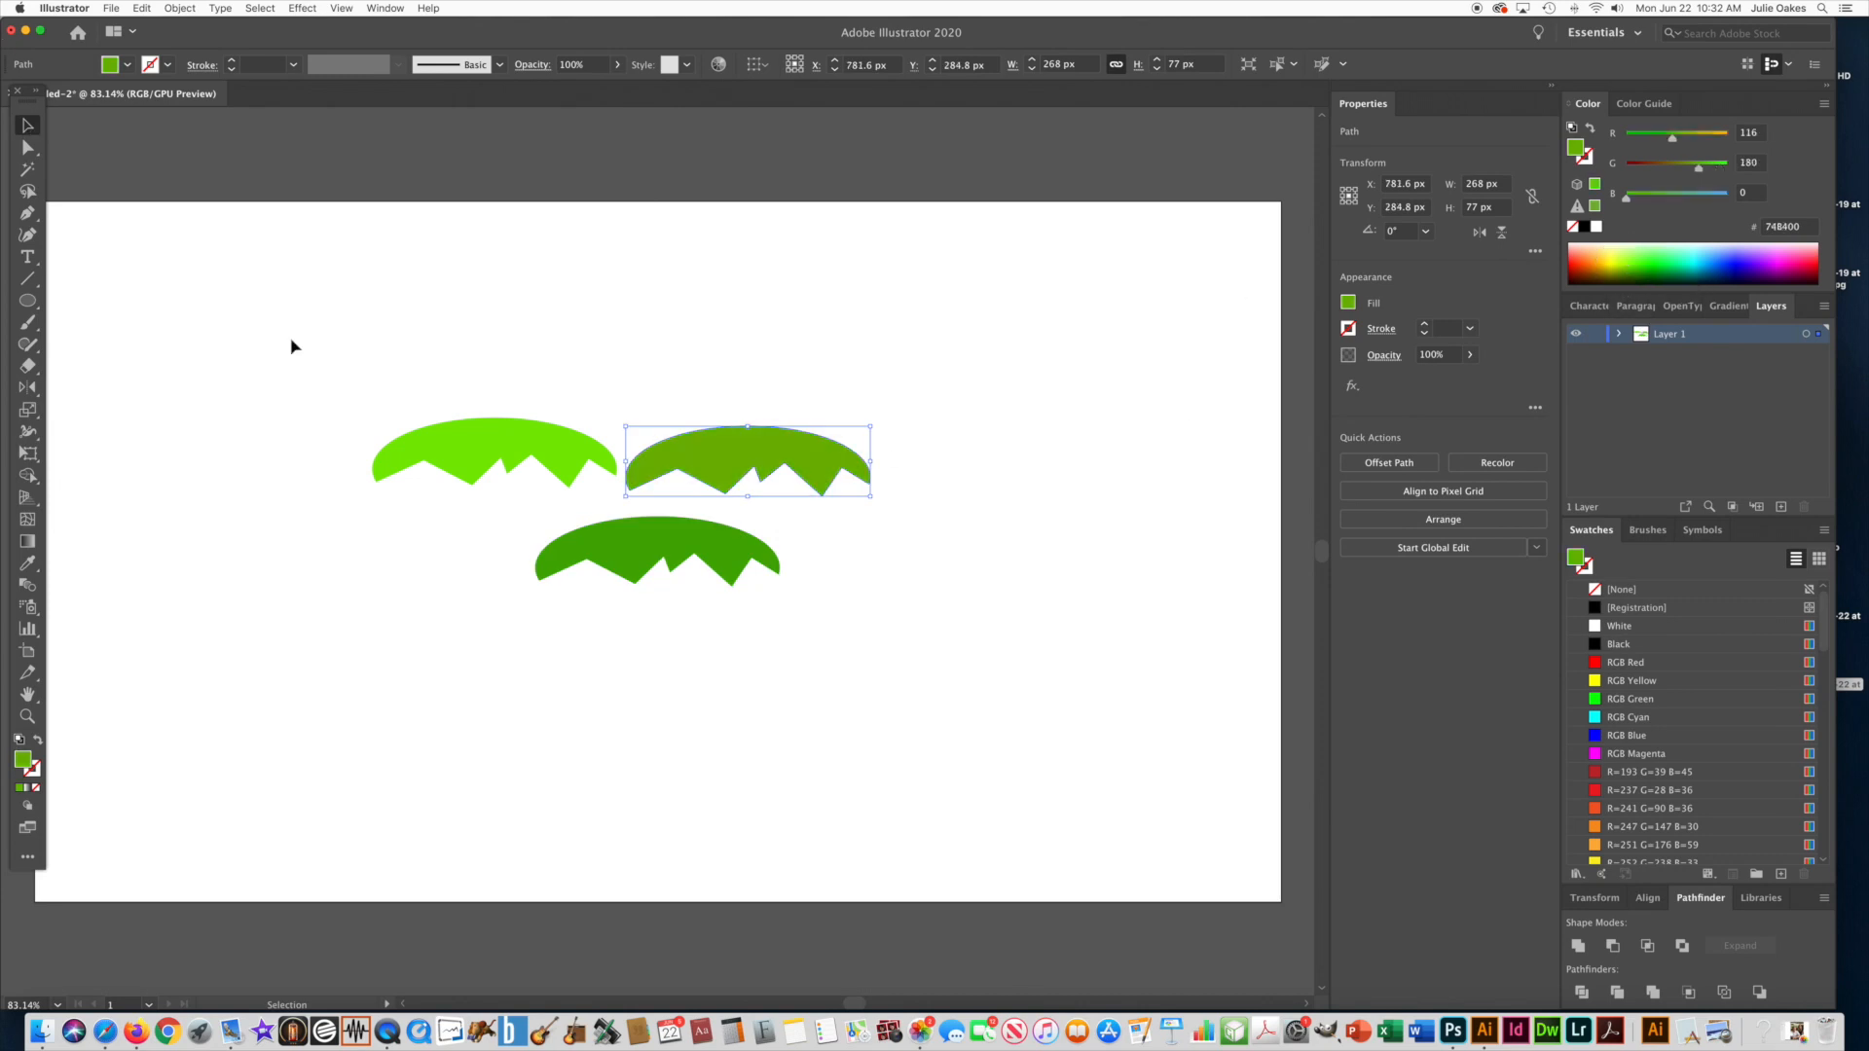
Tilt the bright green leaf clockwise, and place the olive leaf over its lower edge, rotated about 10° counterclockwise
{"action": "left_click", "coordinate": [492, 427]}
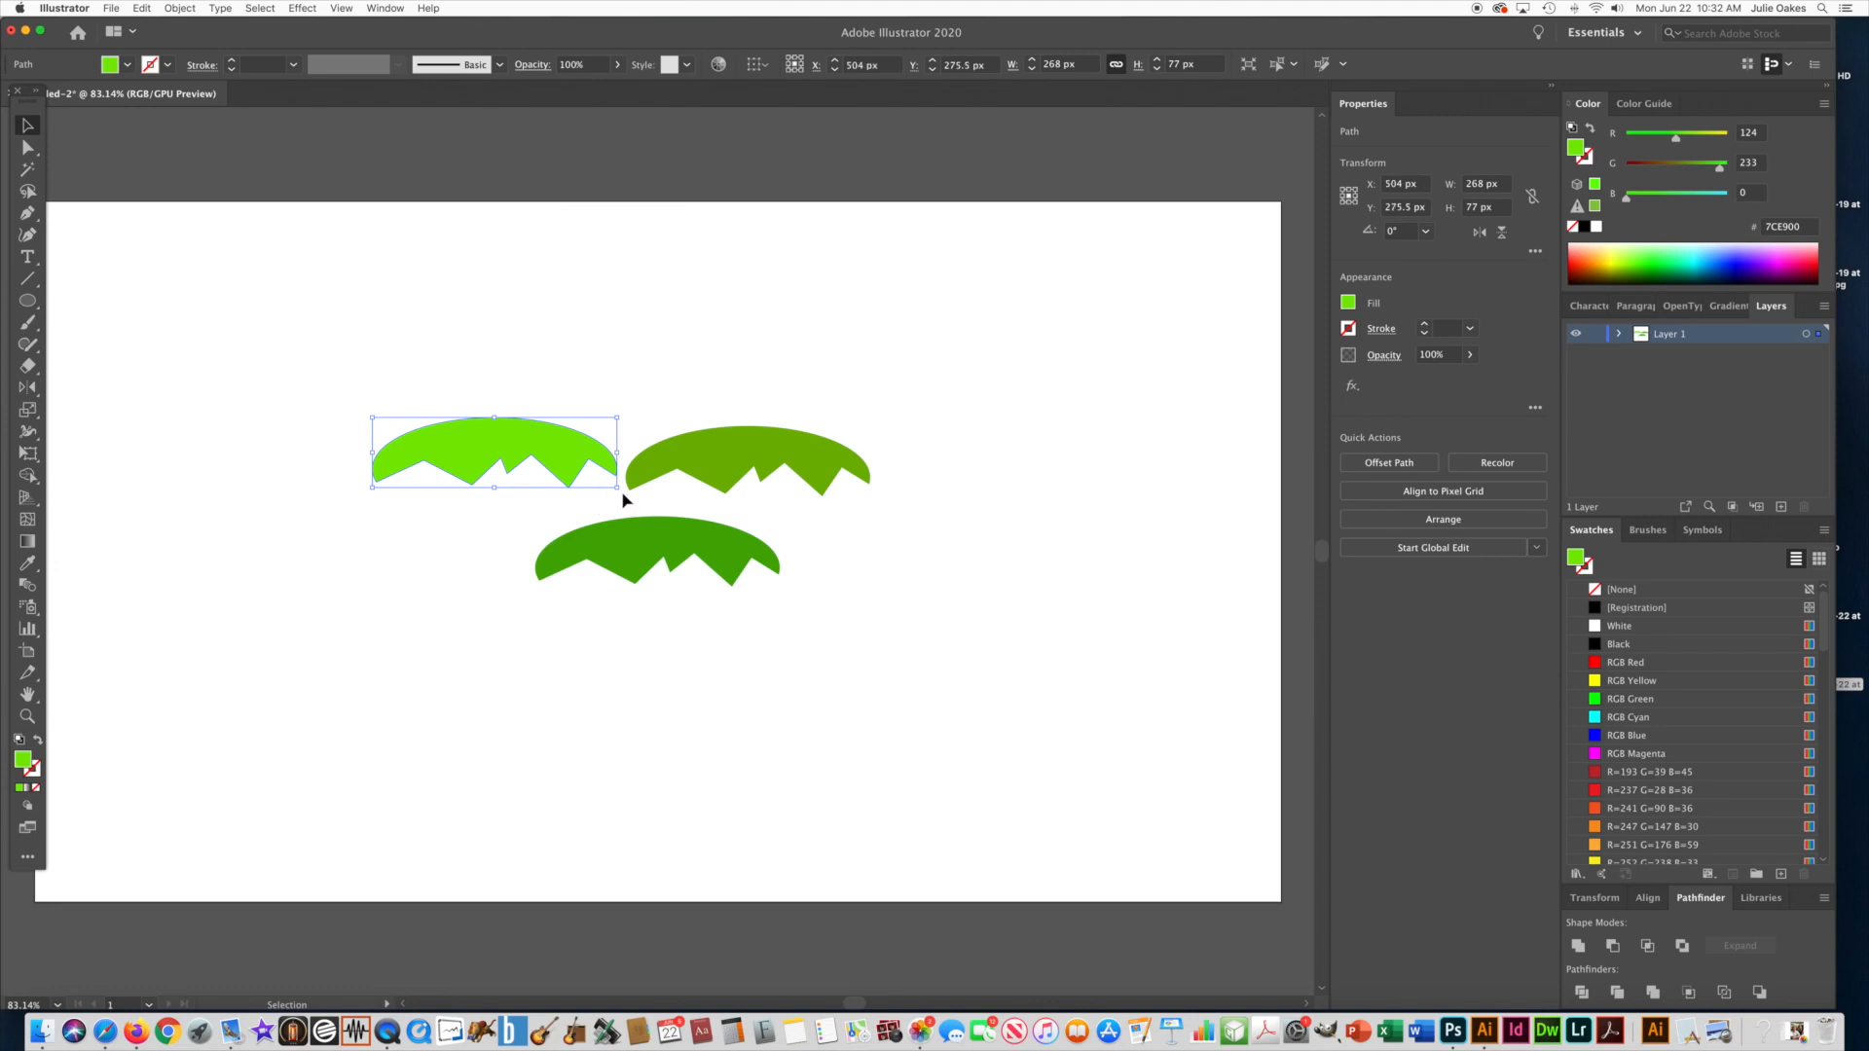
{"action": "left_click_drag", "start_coordinate": [625, 492], "coordinate": [619, 531]}
{"action": "left_click_drag", "start_coordinate": [472, 453], "coordinate": [462, 498]}
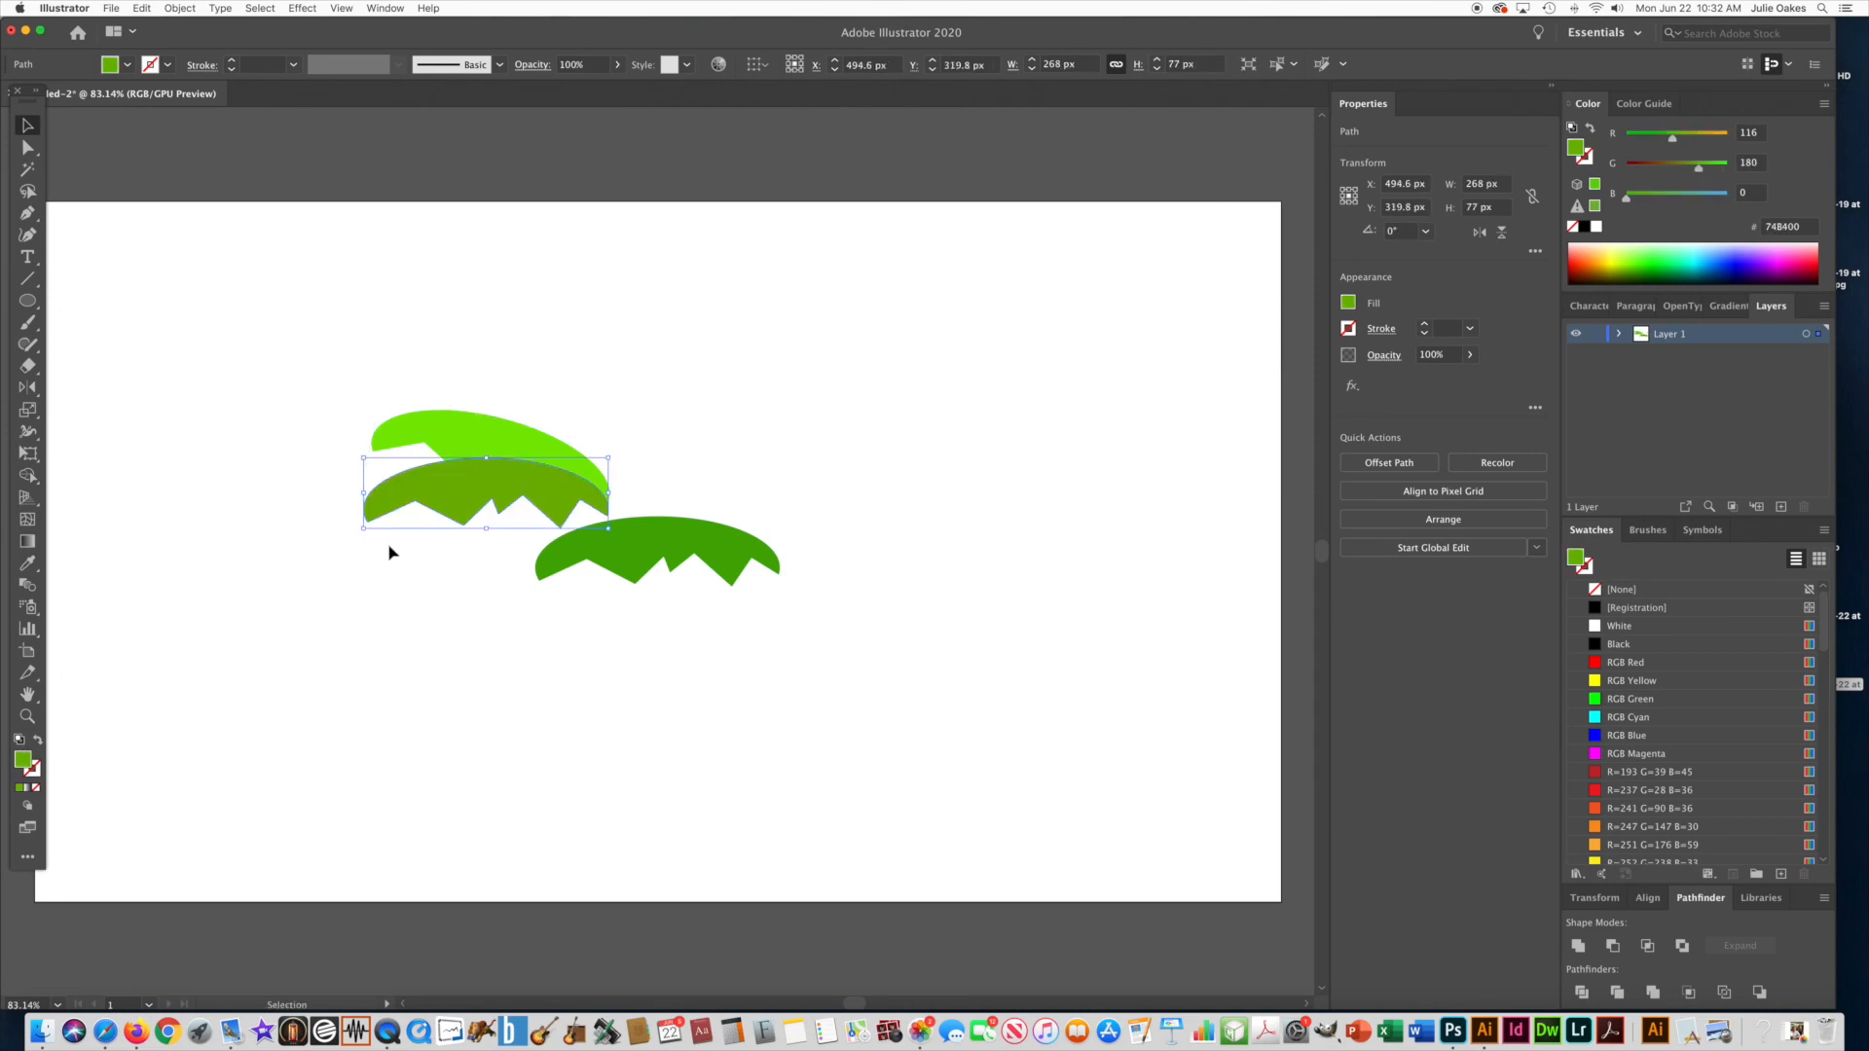
{"action": "left_click_drag", "start_coordinate": [356, 534], "coordinate": [396, 535]}
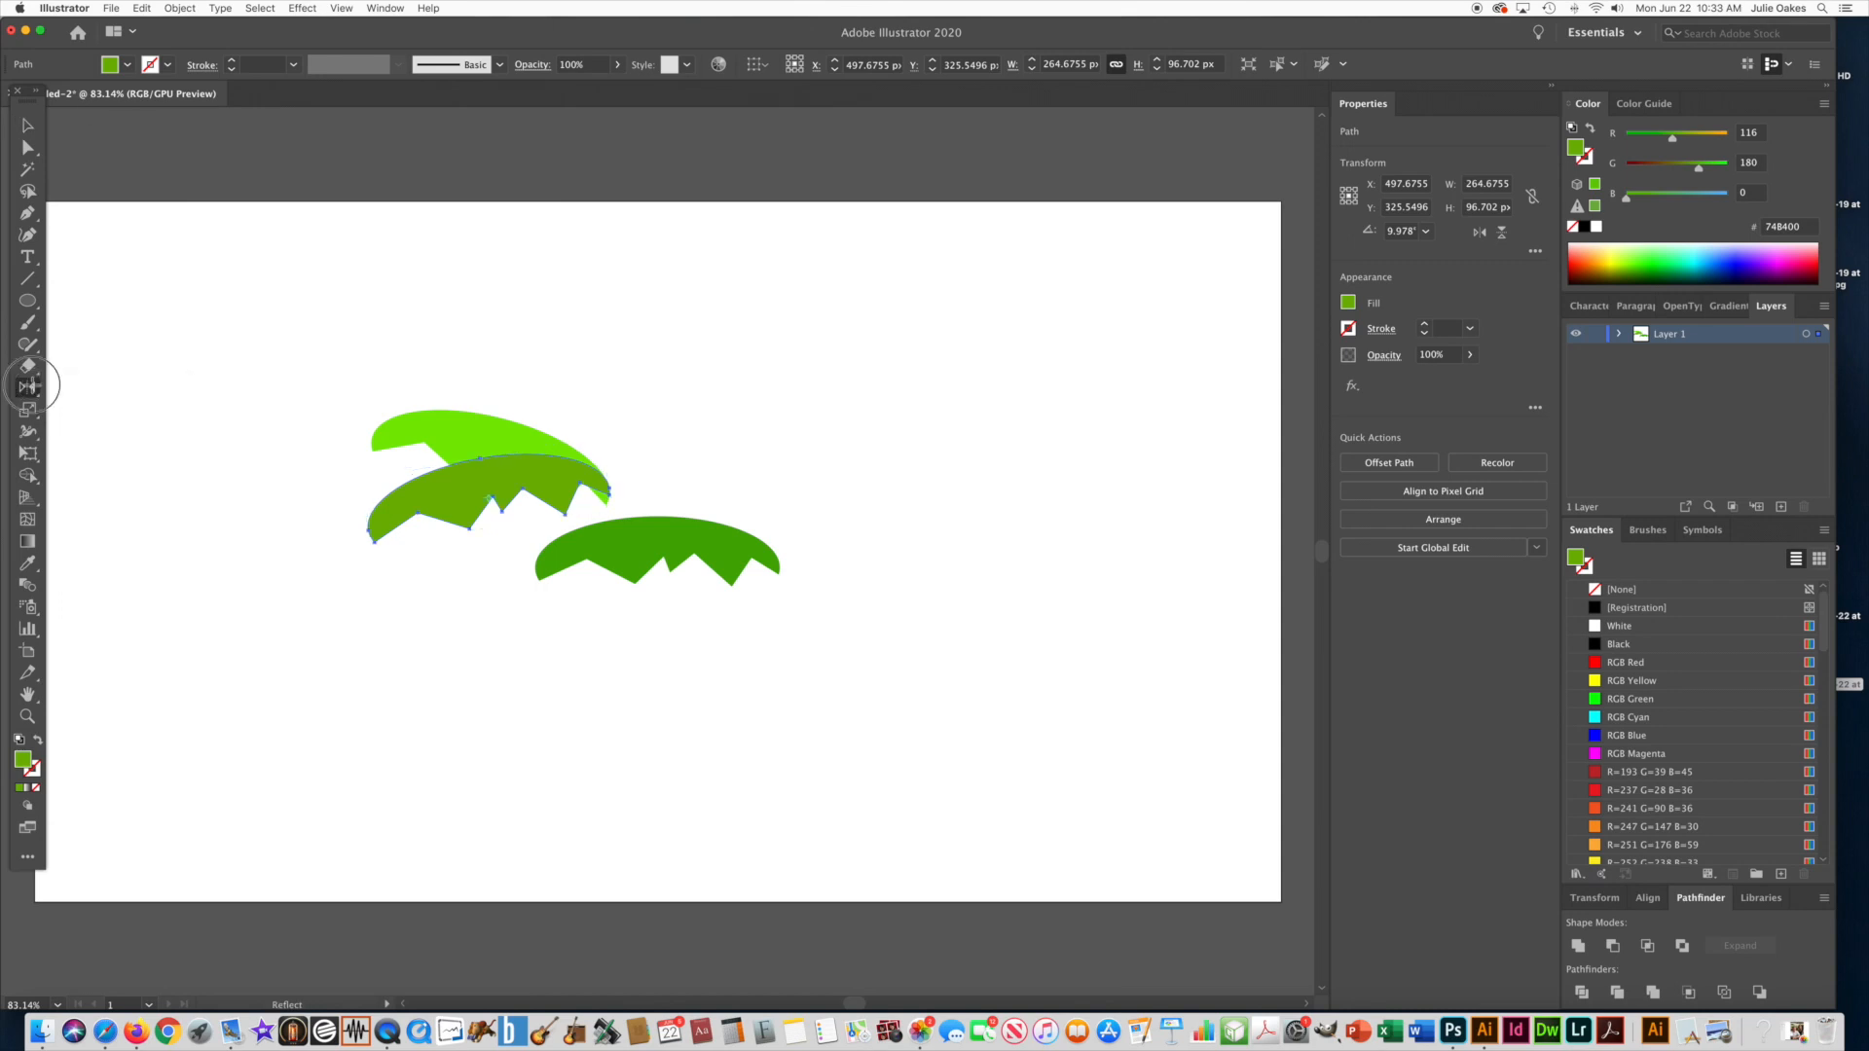
Reflect the olive green leaf across the vertical axis
{"action": "left_click", "coordinate": [28, 388]}
{"action": "left_click_drag", "start_coordinate": [27, 387], "coordinate": [83, 411]}
{"action": "double_click", "coordinate": [28, 387]}
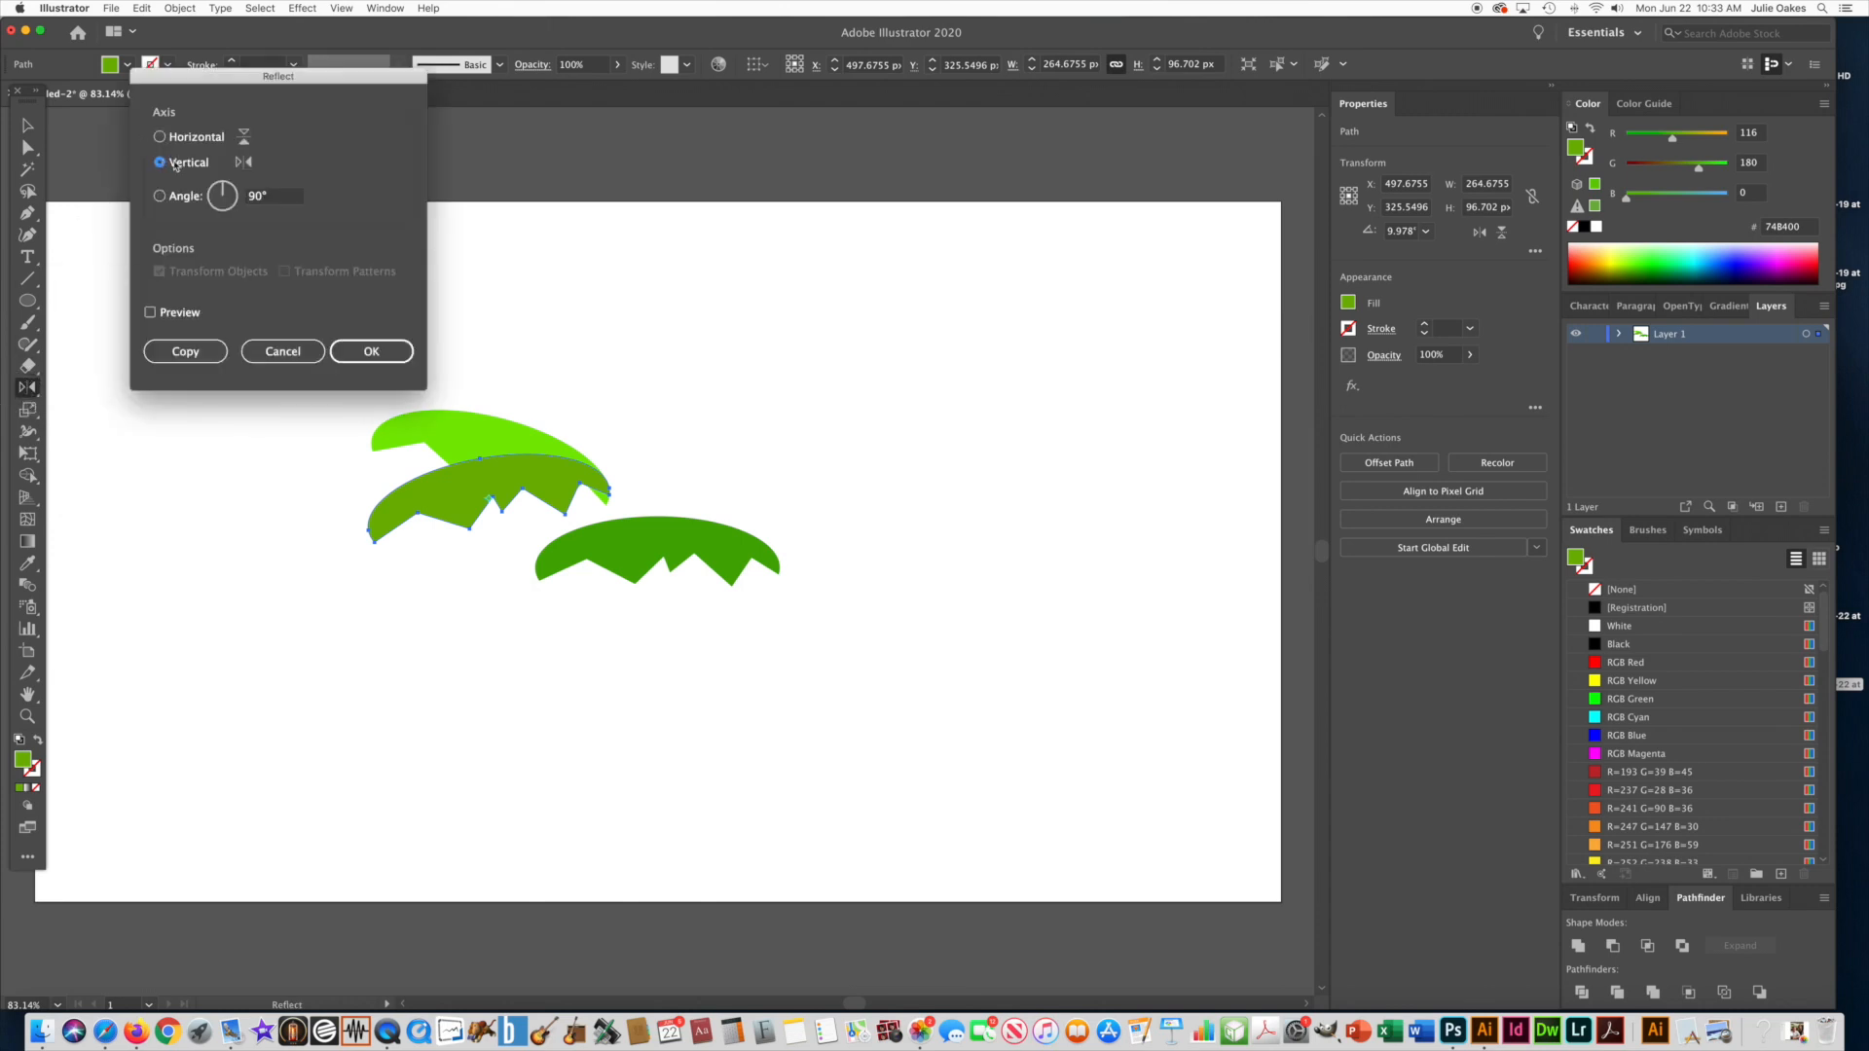
{"action": "left_click", "coordinate": [397, 364]}
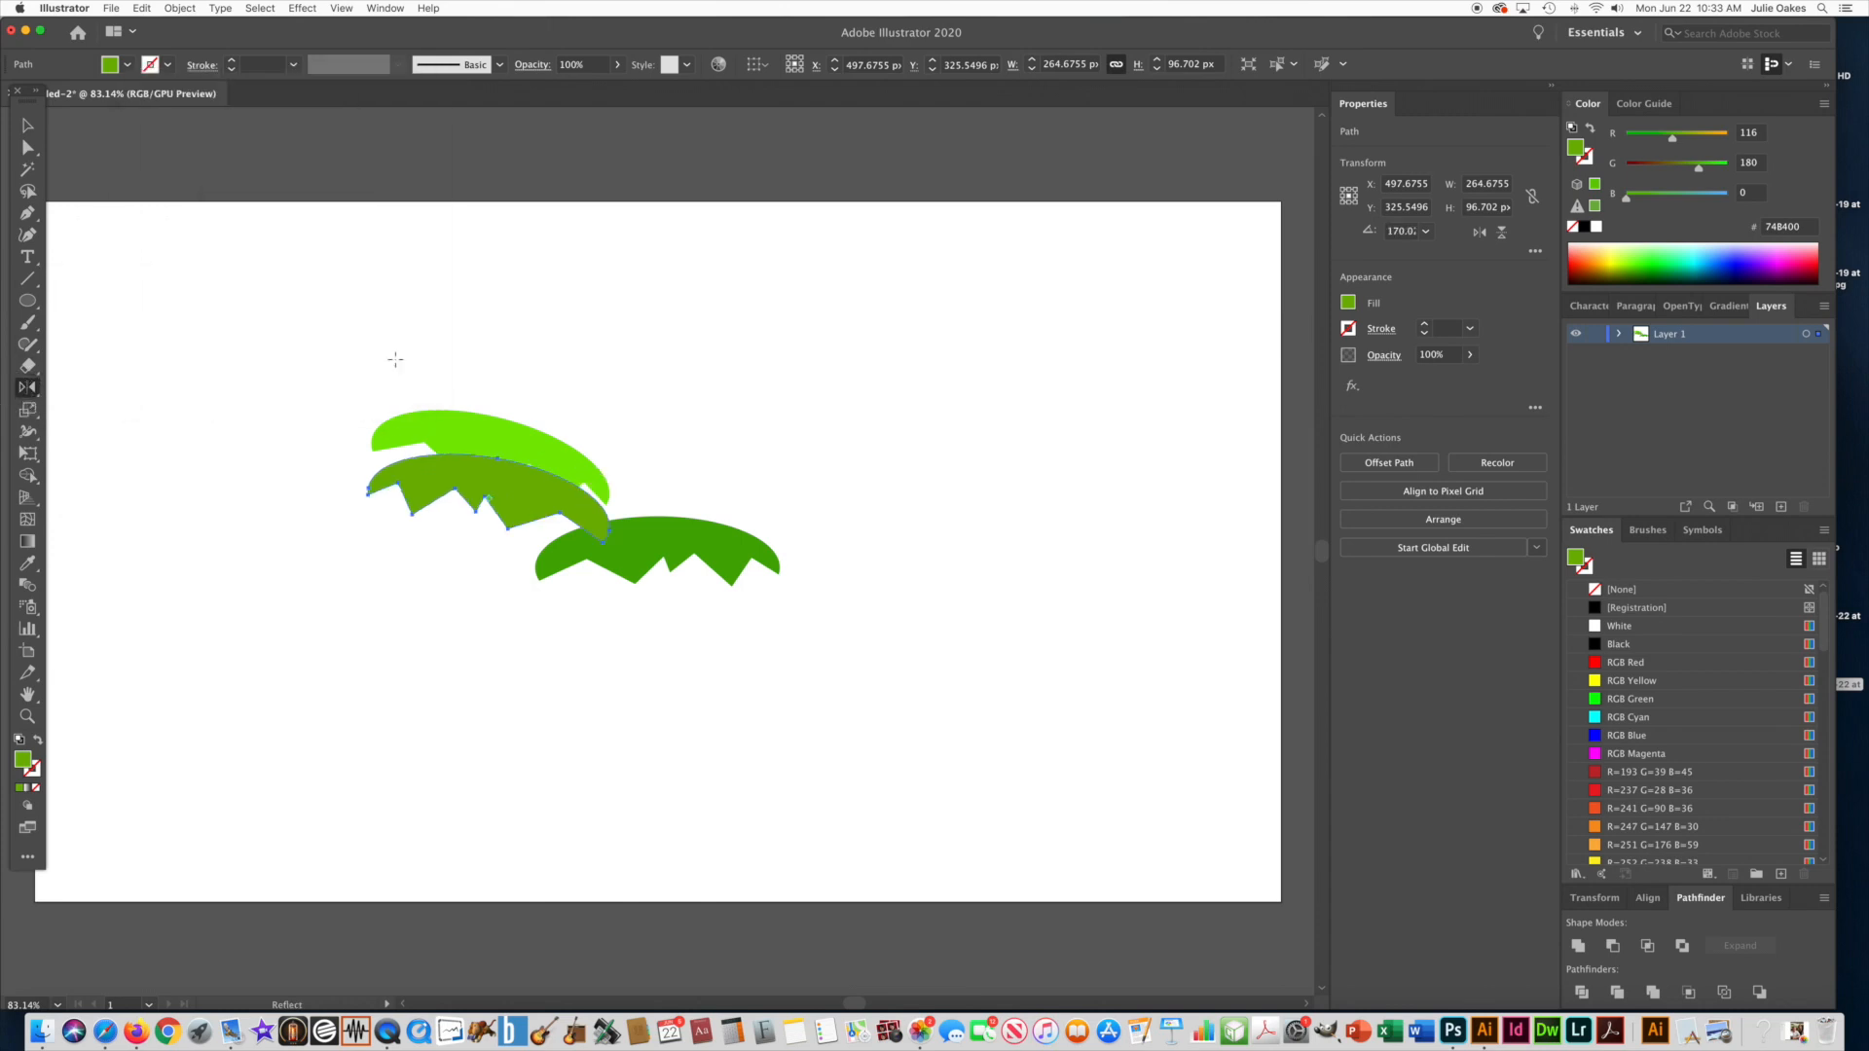
Rotate the olive leaf counterclockwise to about 198° and place it just below the bright green leaf, with their inner ends meeting
{"action": "left_click", "coordinate": [28, 127]}
{"action": "left_click_drag", "start_coordinate": [622, 473], "coordinate": [609, 429]}
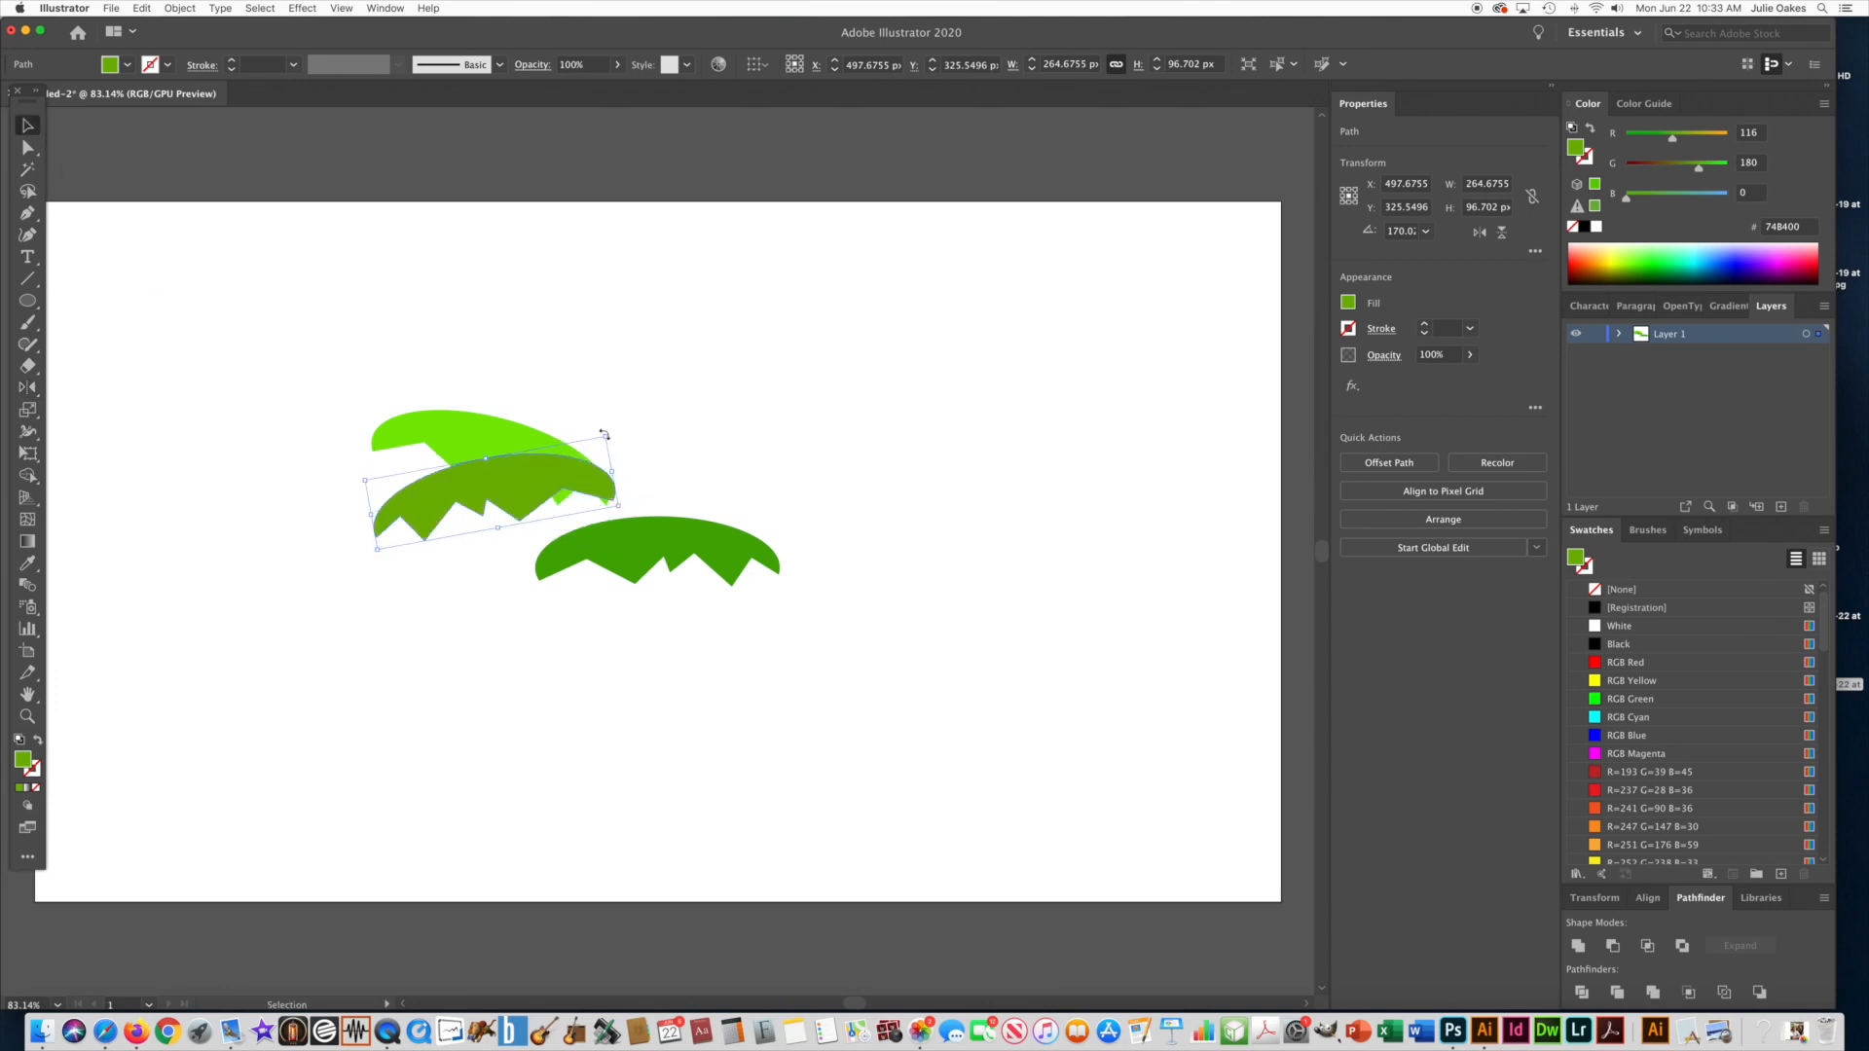
{"action": "left_click_drag", "start_coordinate": [496, 491], "coordinate": [488, 506]}
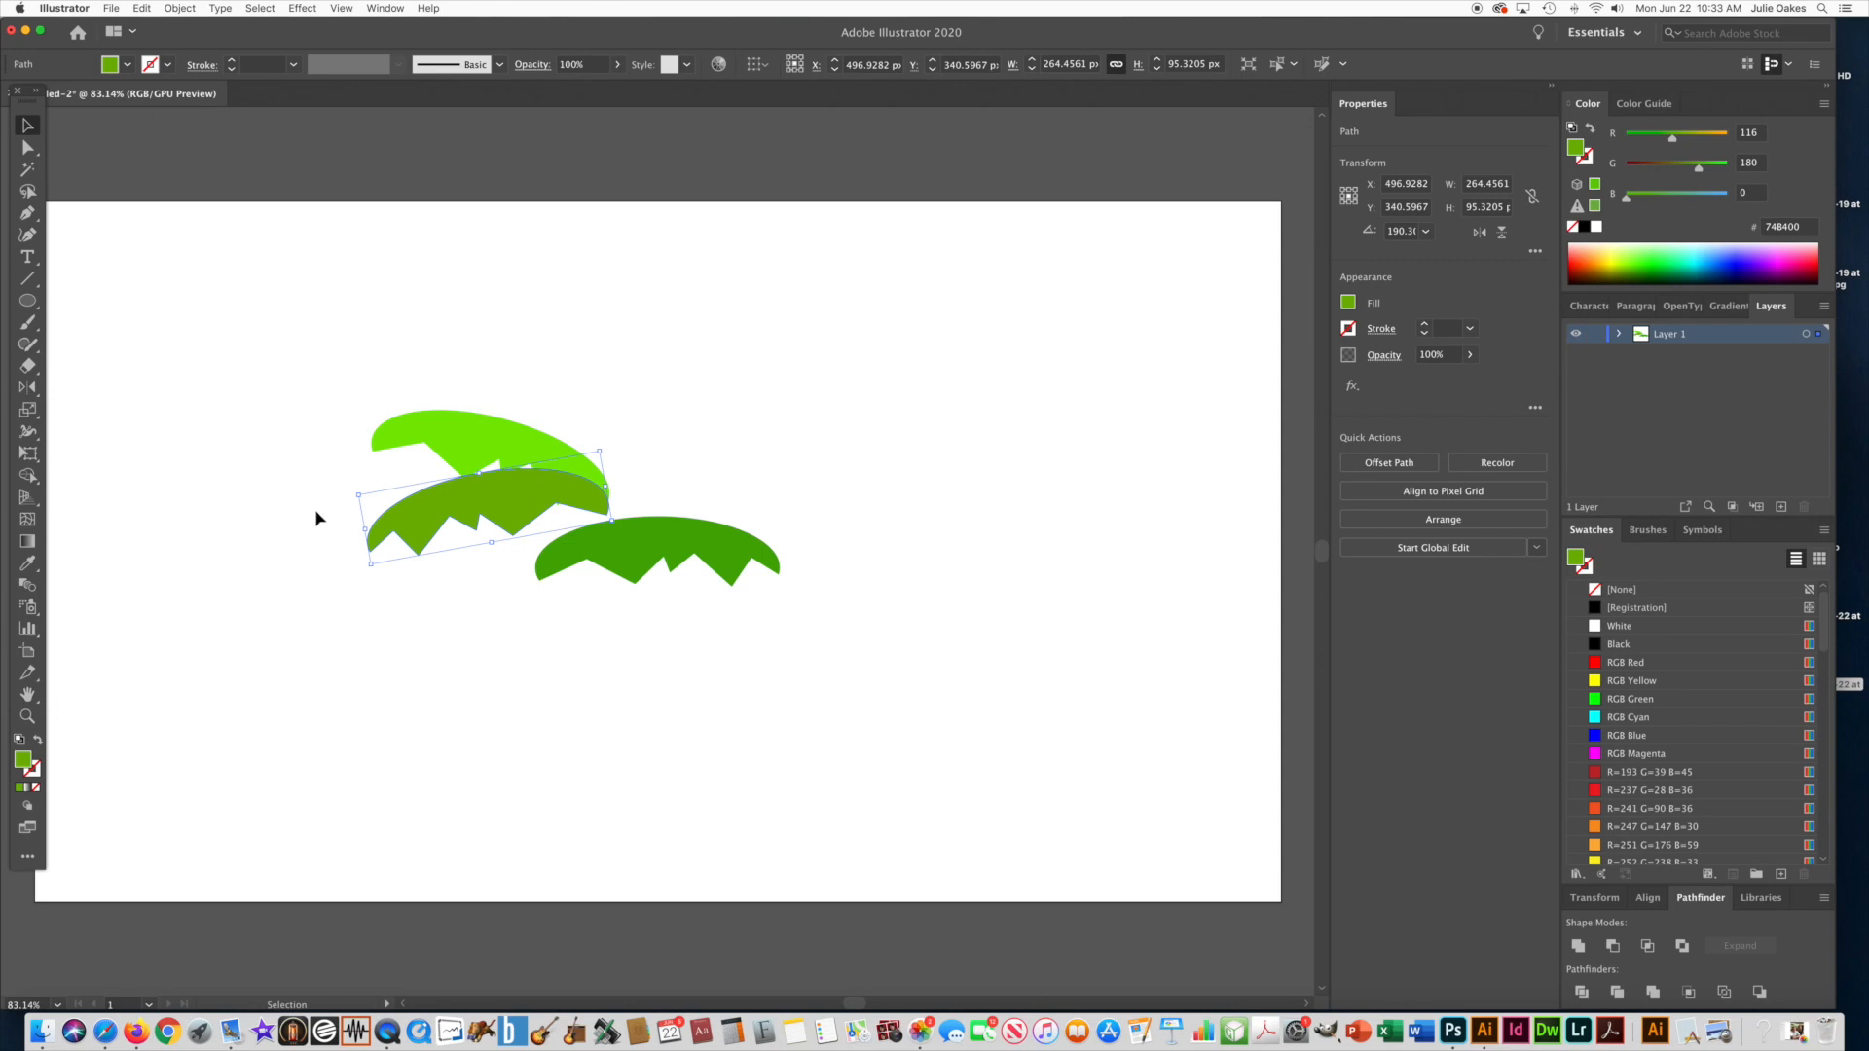
{"action": "left_click_drag", "start_coordinate": [365, 574], "coordinate": [415, 565]}
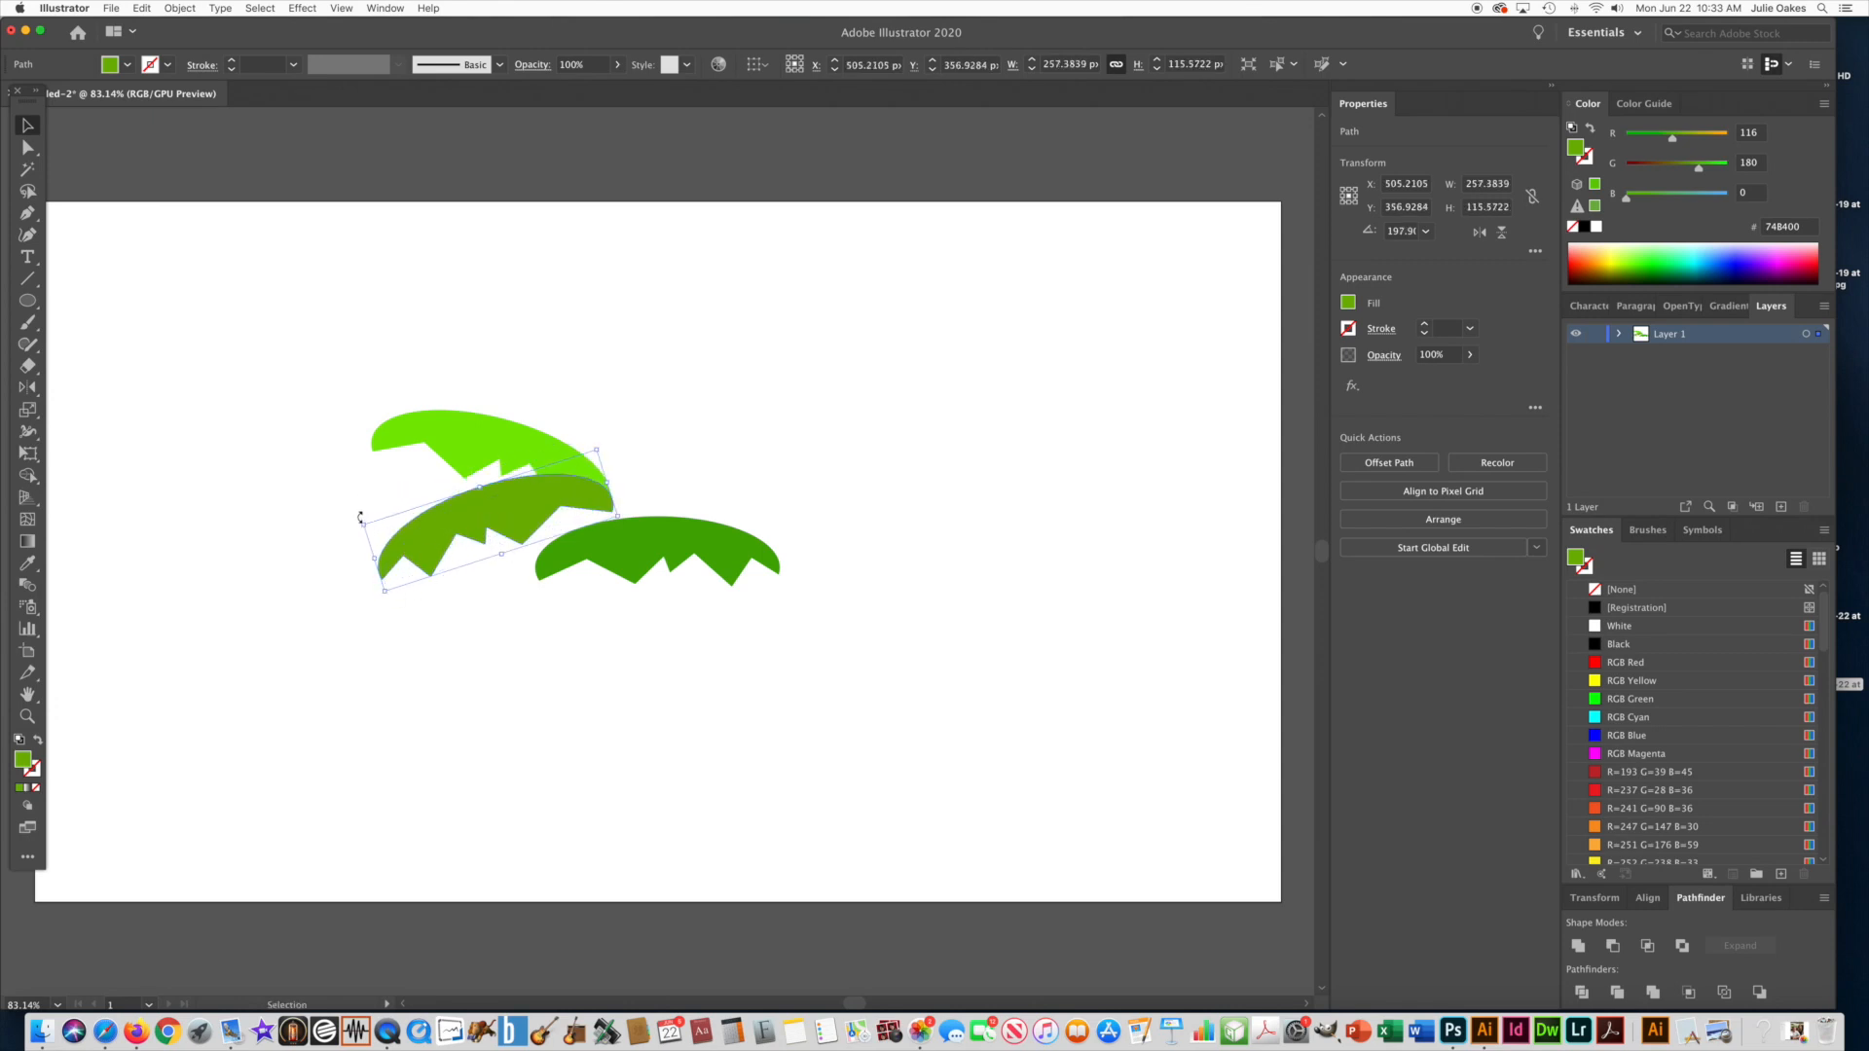
Rotate the dark green leaf to about 30°, place it beneath the olive leaf, and scale it down to about 156 × 113 px
{"action": "left_click", "coordinate": [642, 567]}
{"action": "left_click_drag", "start_coordinate": [789, 592], "coordinate": [566, 545]}
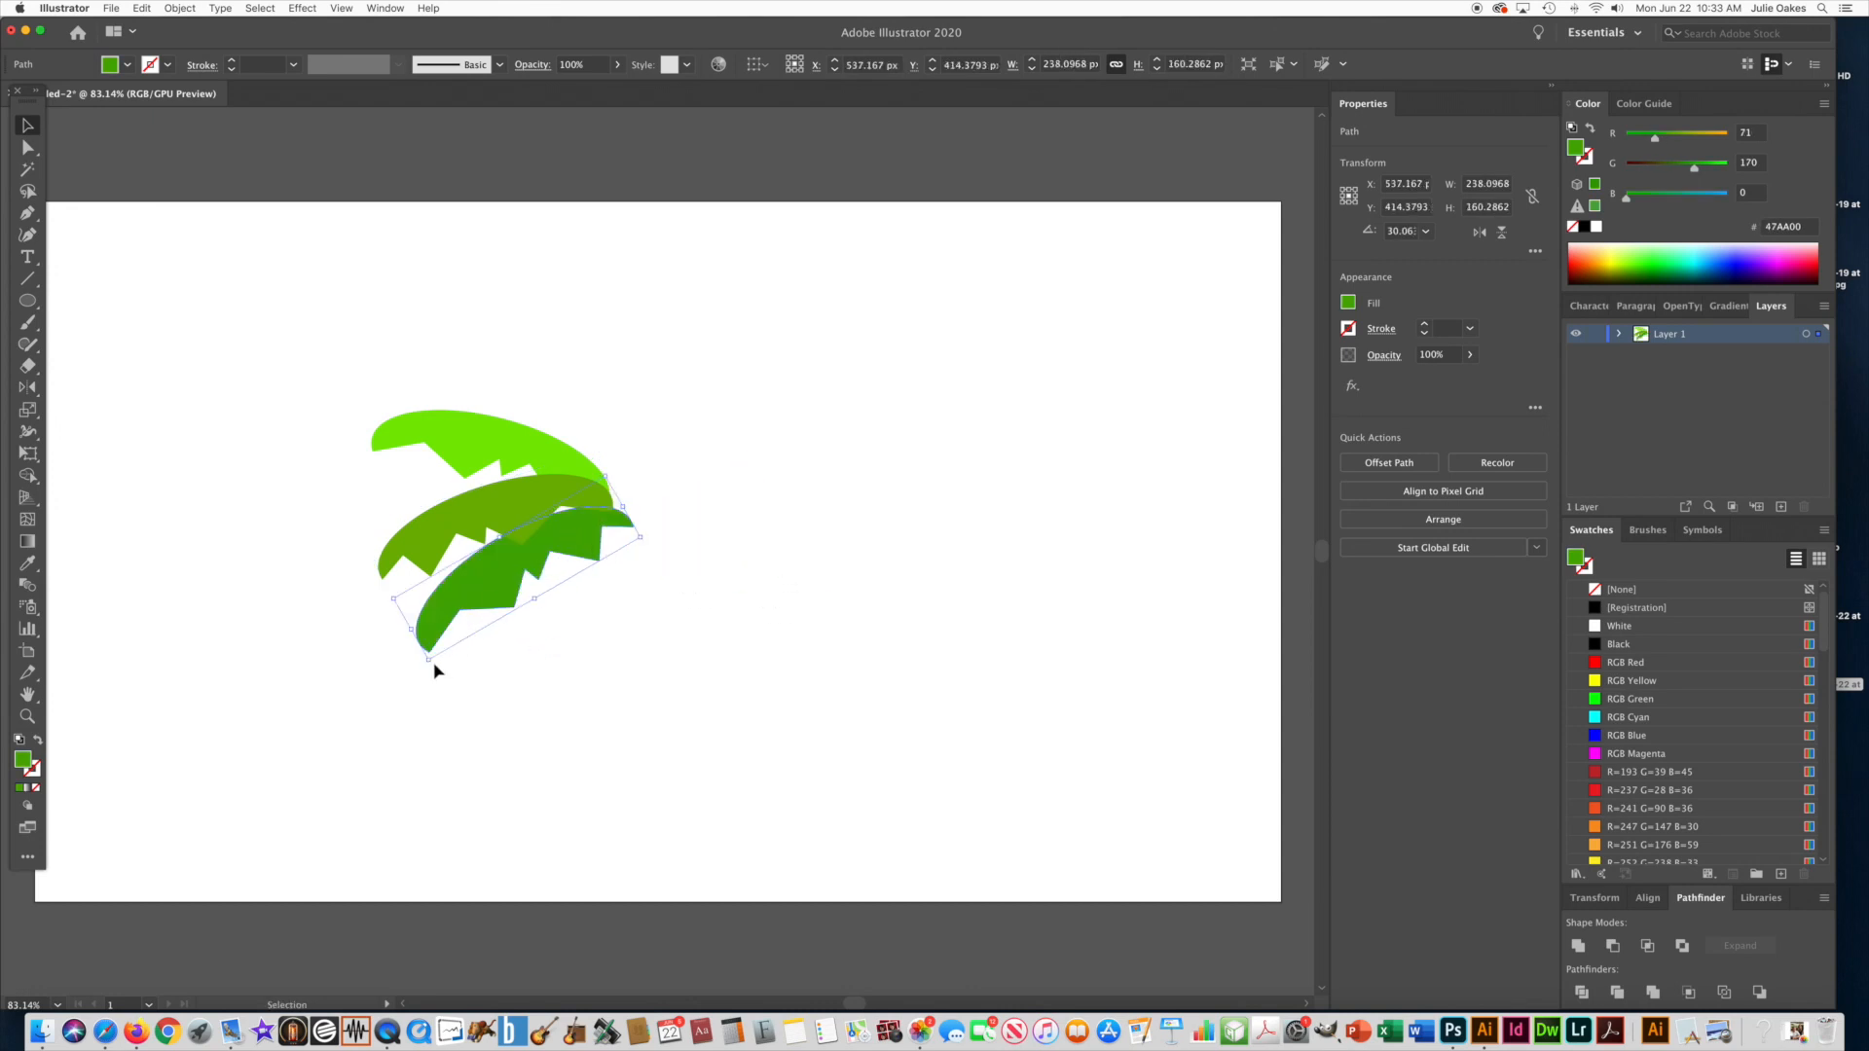
{"action": "left_click_drag", "start_coordinate": [430, 662], "coordinate": [500, 609]}
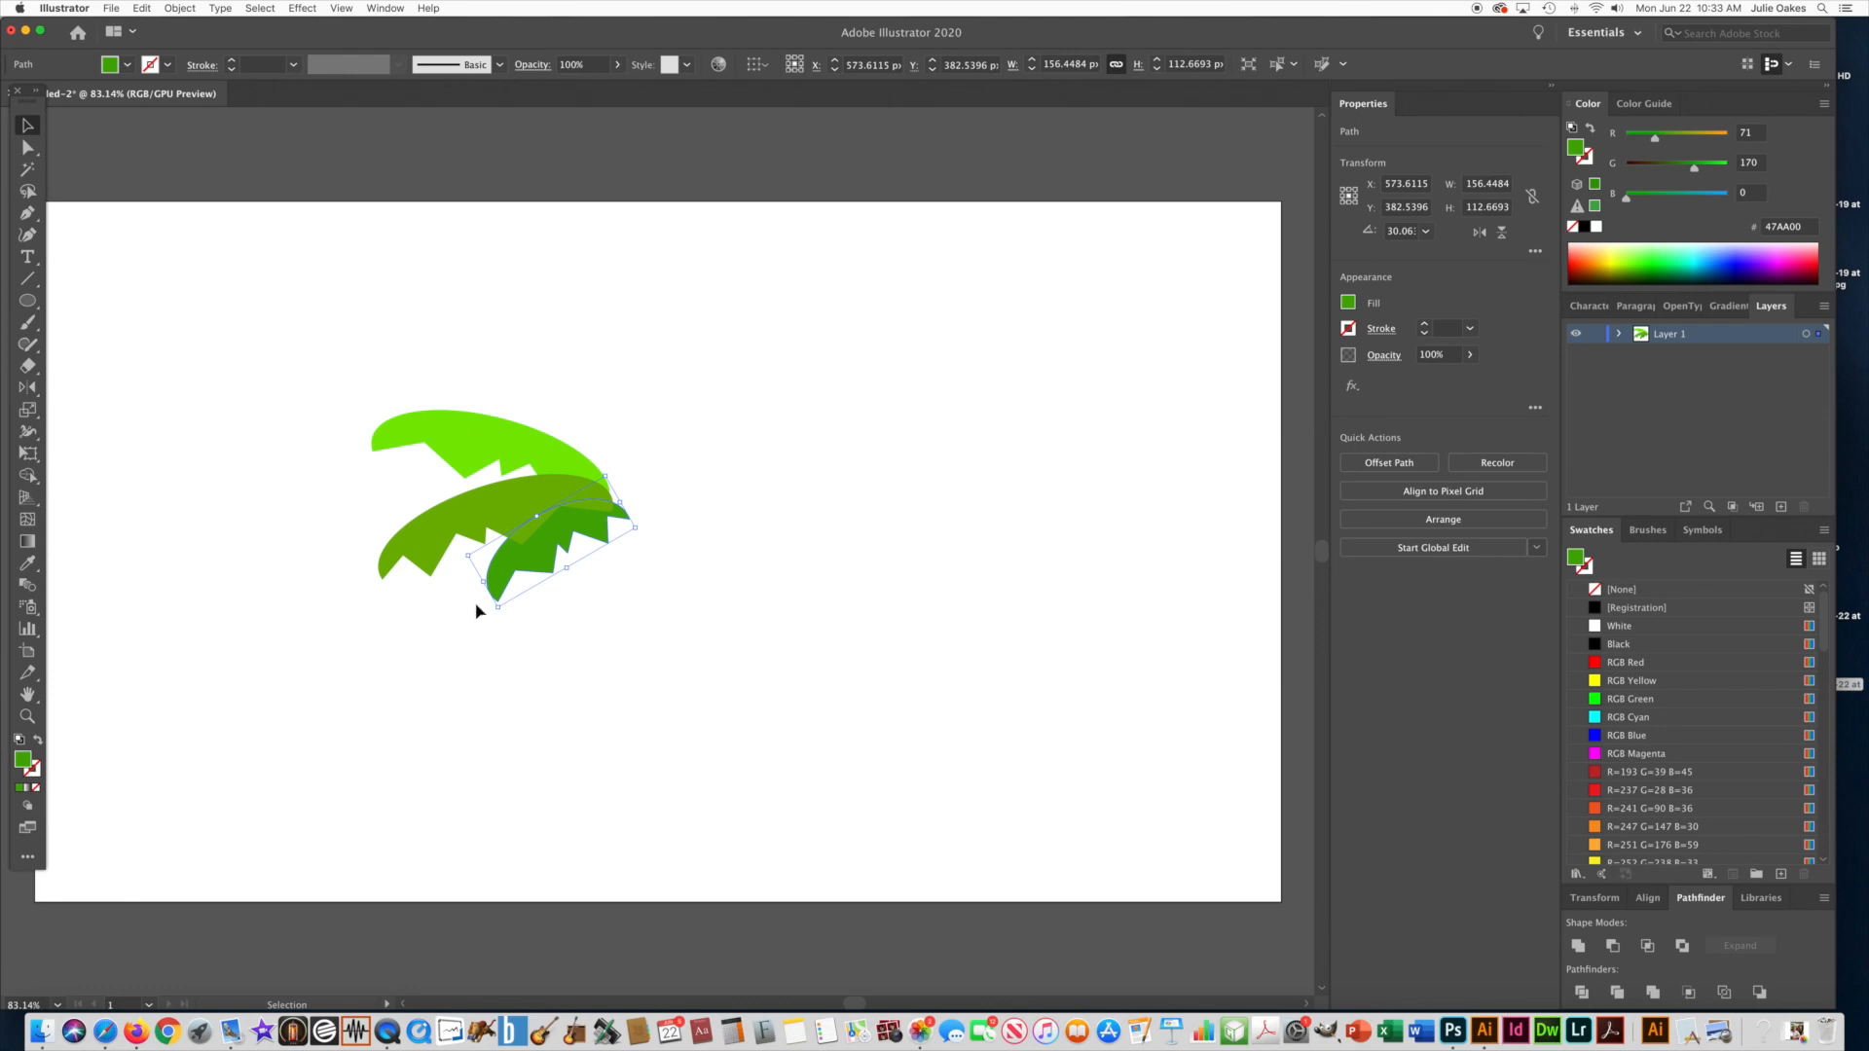
Duplicate the small dark green leaf, rotate the copy clockwise, and place it above the cluster, overlapping the inner ends of the other leaves
{"action": "left_click_drag", "start_coordinate": [500, 588], "coordinate": [605, 593]}
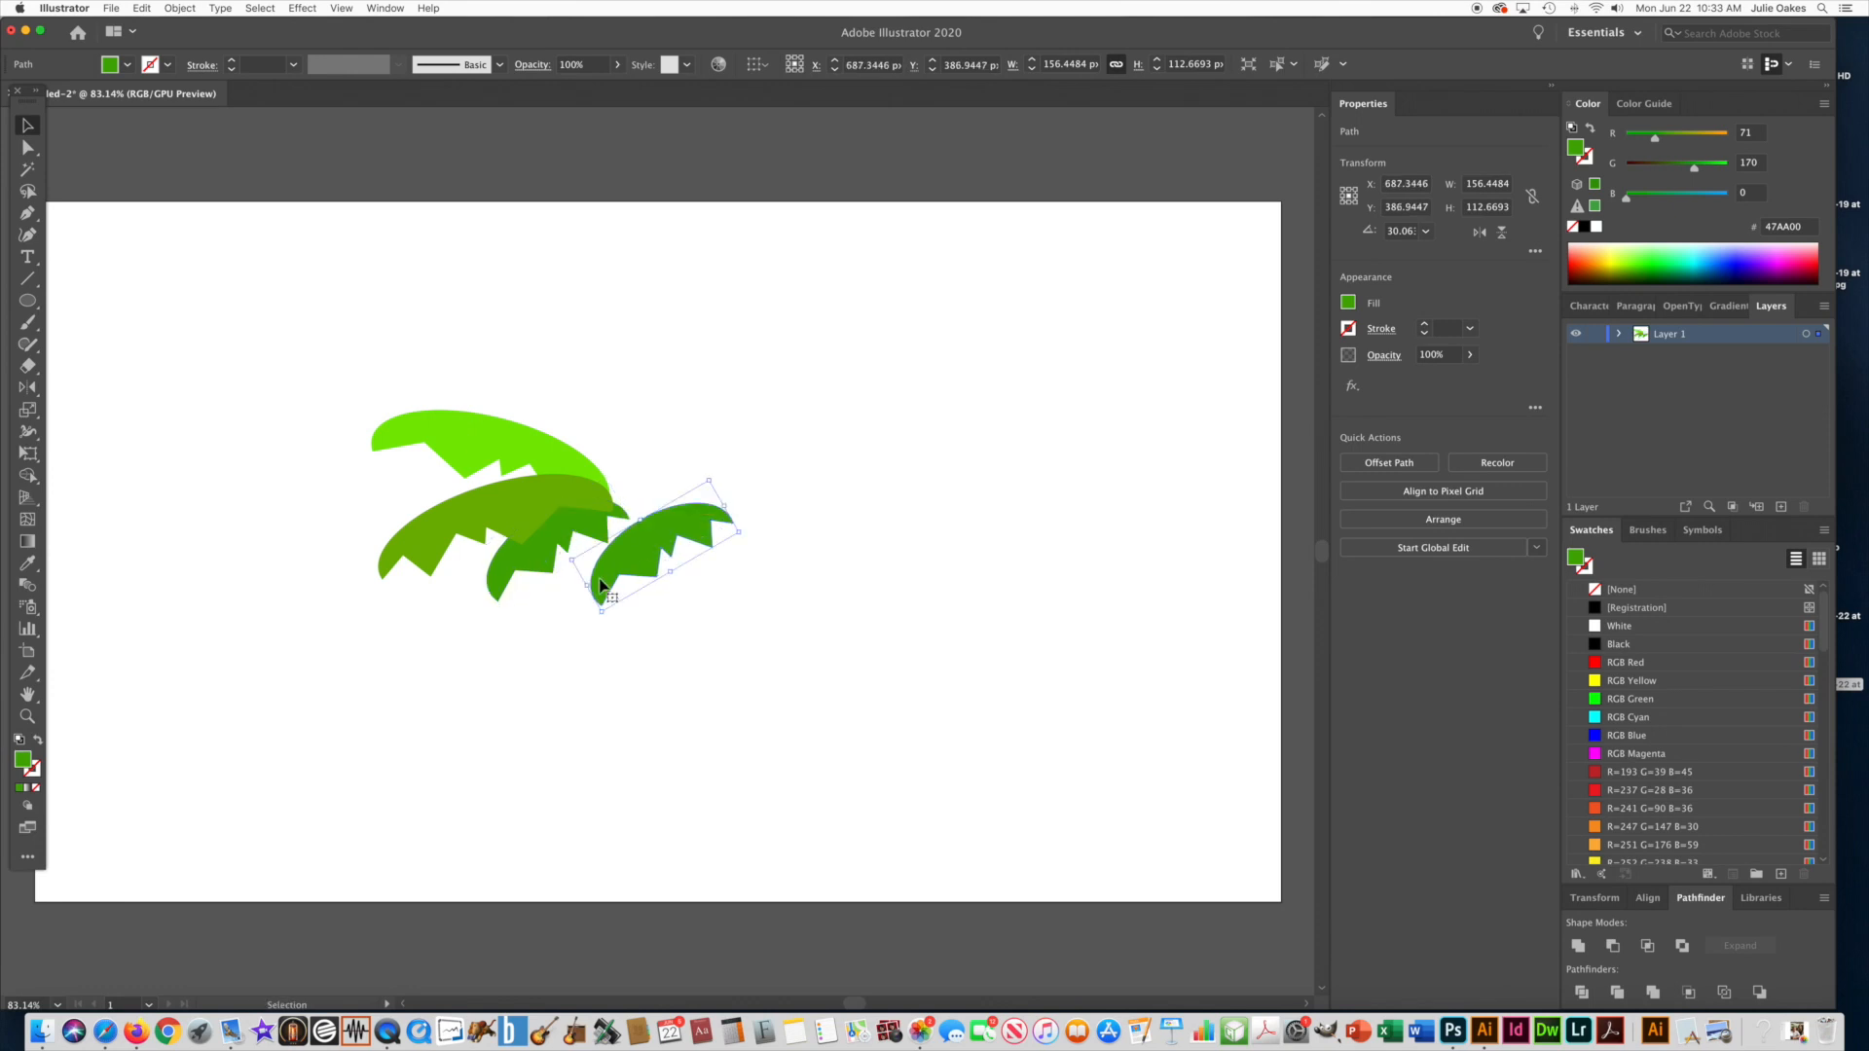
{"action": "left_click_drag", "start_coordinate": [747, 529], "coordinate": [736, 642]}
{"action": "left_click_drag", "start_coordinate": [655, 545], "coordinate": [616, 487]}
Tilt the bright green leaf slightly counterclockwise and nudge it left and up
{"action": "left_click", "coordinate": [719, 425]}
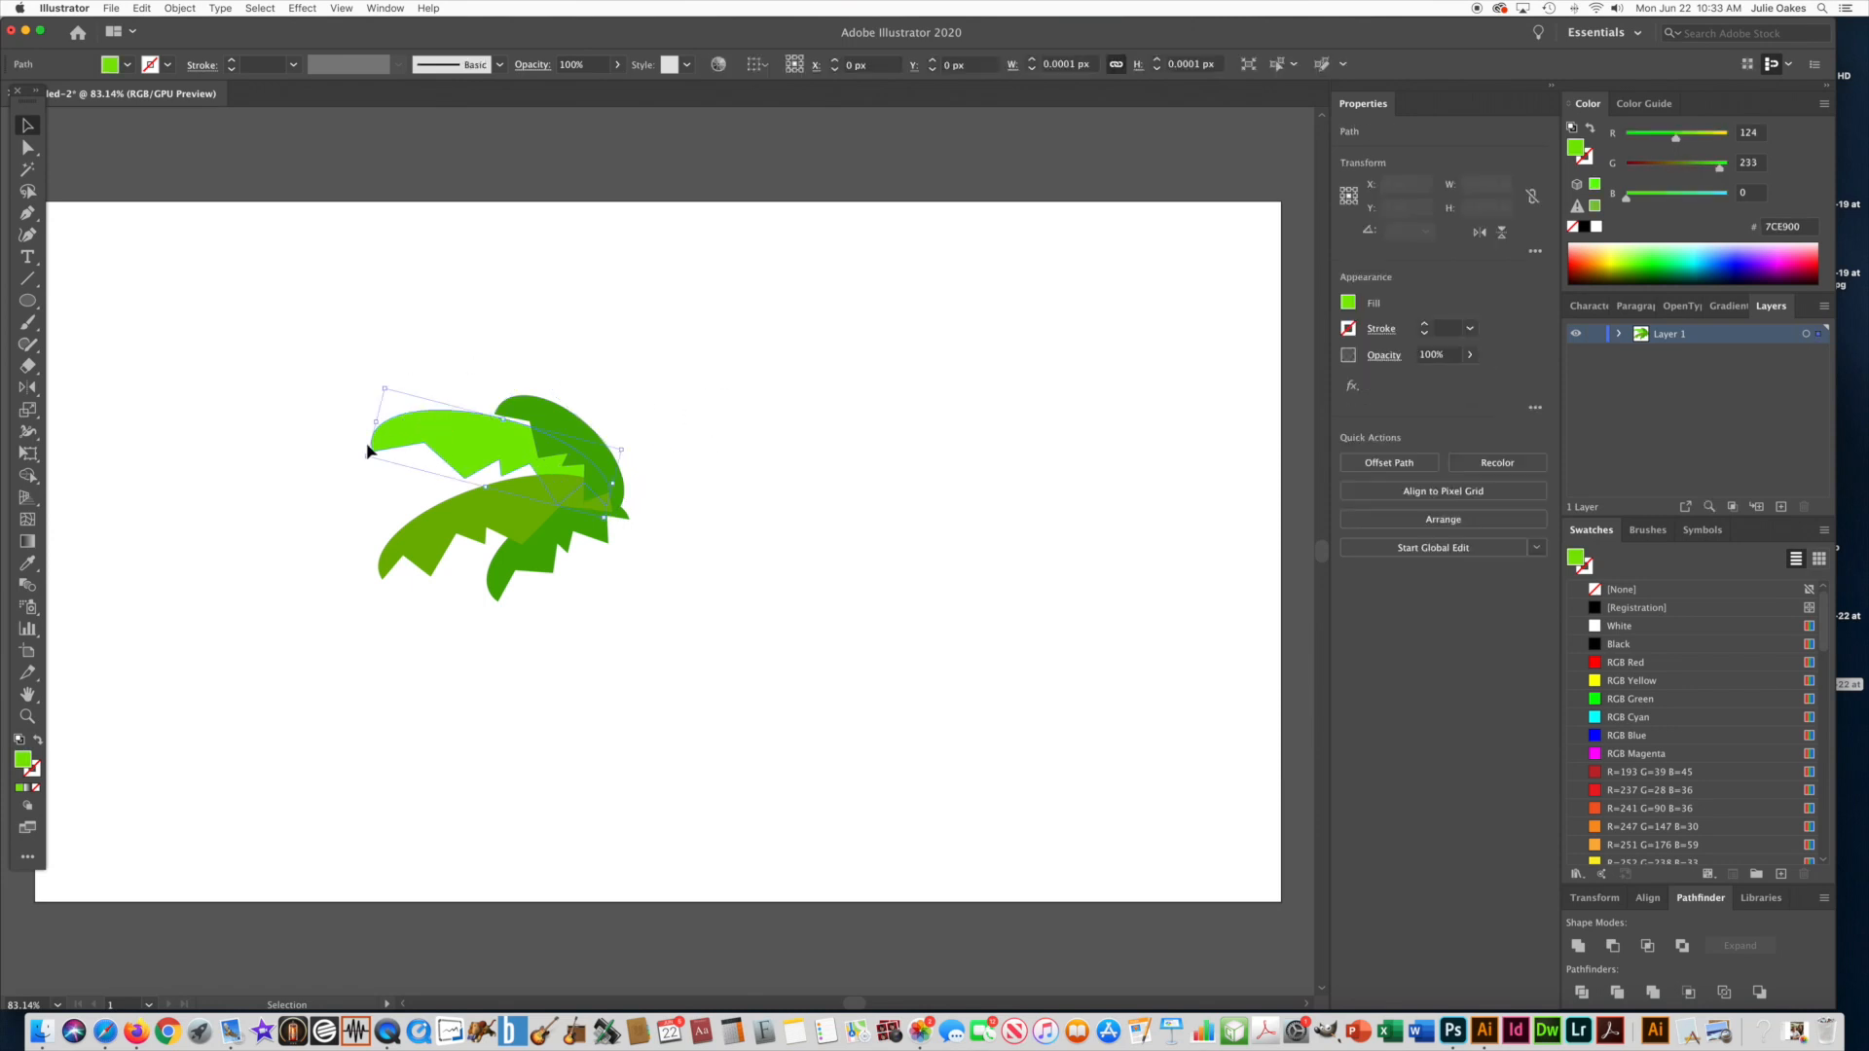
{"action": "left_click_drag", "start_coordinate": [382, 382], "coordinate": [373, 395]}
{"action": "key", "text": "Left"}
{"action": "key", "text": "Left"}
{"action": "key", "text": "Left"}
{"action": "key", "text": "Left"}
{"action": "key", "text": "Left"}
{"action": "key", "text": "Up"}
{"action": "key", "text": "Up"}
{"action": "key", "text": "Up"}
{"action": "key", "text": "Up"}
{"action": "key", "text": "Up"}
{"action": "key", "text": "Up"}
{"action": "key", "text": "Up"}
{"action": "key", "text": "Up"}
{"action": "key", "text": "Up"}
{"action": "key", "text": "Up"}
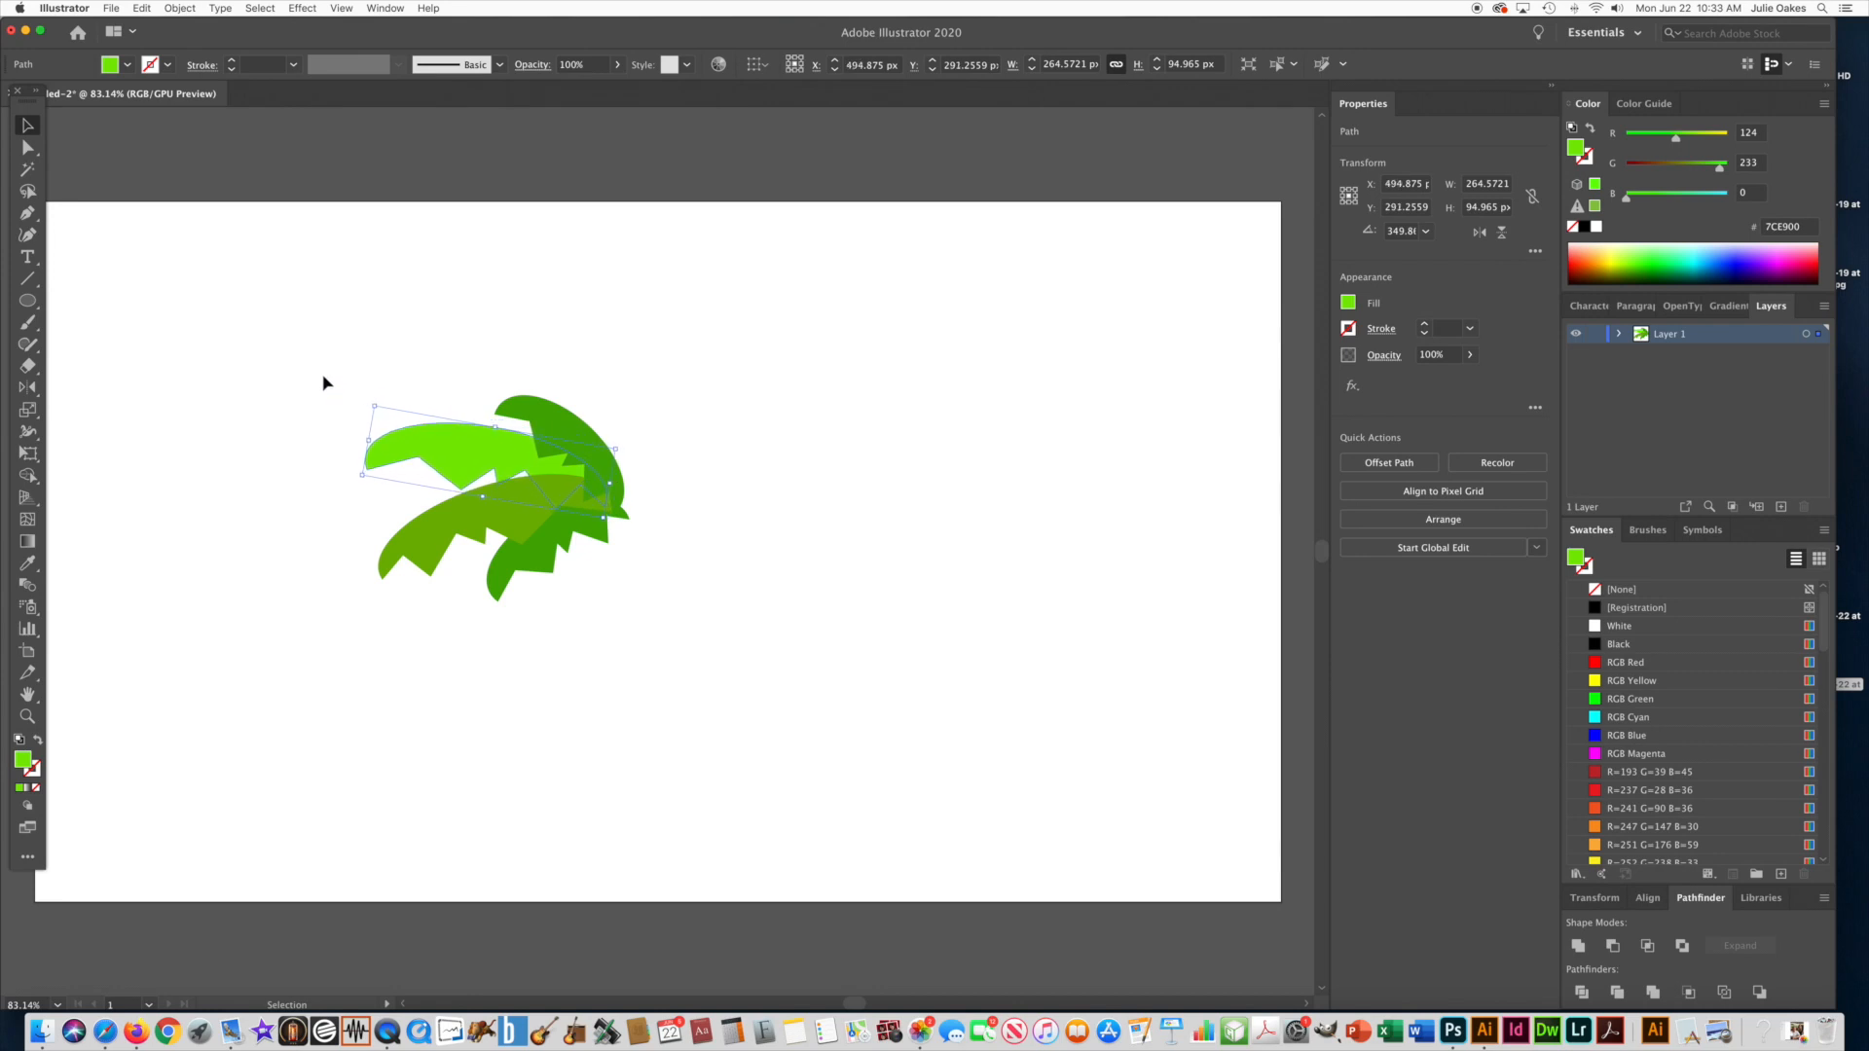
{"action": "left_click", "coordinate": [321, 377]}
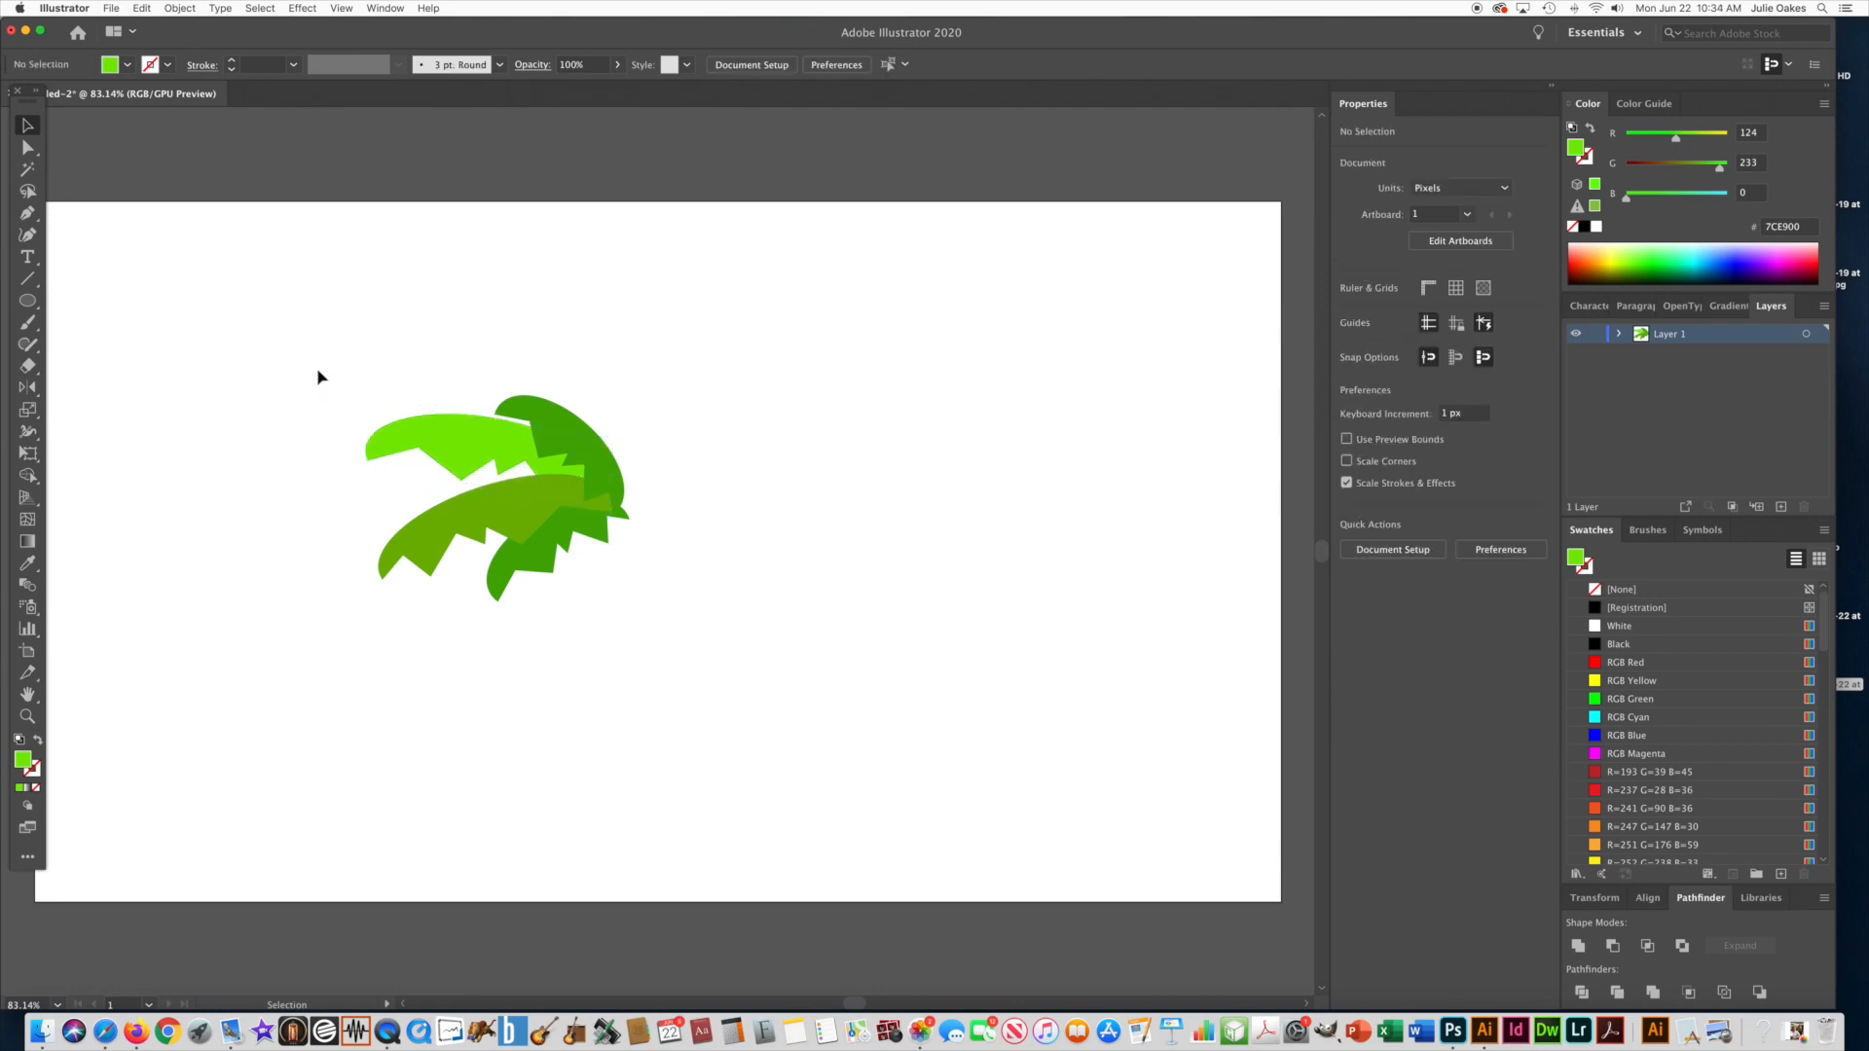
Adjust the upper dark green leaf's position, nudging it slightly to the right over the cluster's inner end
{"action": "left_click", "coordinate": [535, 417]}
{"action": "mouse_move", "coordinate": [529, 369]}
{"action": "left_mouse_down"}
{"action": "mouse_move", "coordinate": [534, 351]}
{"action": "mouse_move", "coordinate": [534, 367]}
{"action": "left_mouse_up"}
{"action": "key", "text": "Right"}
{"action": "key", "text": "Right"}
{"action": "key", "text": "Right"}
{"action": "key", "text": "Right"}
{"action": "key", "text": "Right"}
{"action": "key", "text": "Right"}
{"action": "key", "text": "Right"}
{"action": "key", "text": "Right"}
{"action": "key", "text": "Right"}
{"action": "key", "text": "Right"}
{"action": "key", "text": "Right"}
{"action": "key", "text": "Right"}
{"action": "key", "text": "Right"}
{"action": "key", "text": "Right"}
{"action": "key", "text": "Left"}
{"action": "key", "text": "Left"}
{"action": "key", "text": "Left"}
{"action": "key", "text": "Left"}
{"action": "key", "text": "Left"}
{"action": "key", "text": "Left"}
{"action": "key", "text": "Left"}
{"action": "key", "text": "Left"}
{"action": "left_click", "coordinate": [380, 292]}
Group the four leaves and scale the group down to about 203 × 193 px, placing it higher on the artboard
{"action": "left_click_drag", "start_coordinate": [288, 335], "coordinate": [738, 717]}
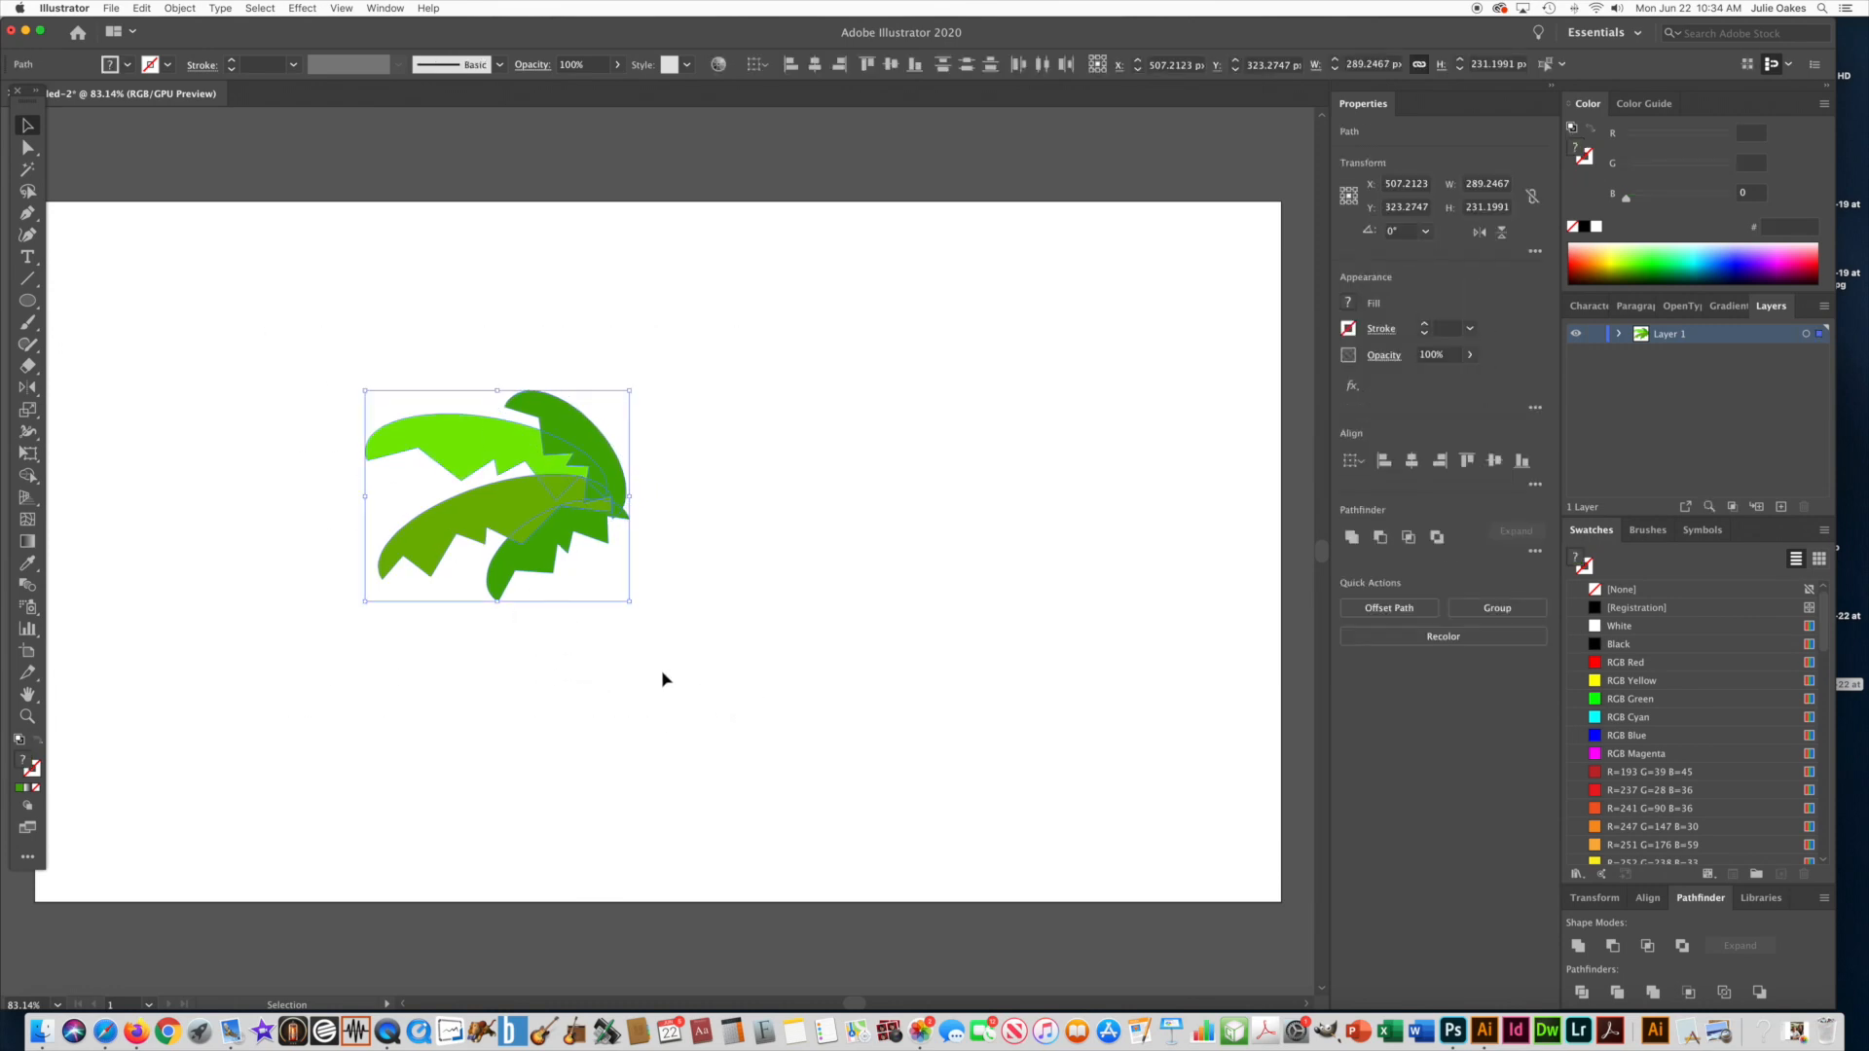
{"action": "left_click", "coordinate": [180, 8]}
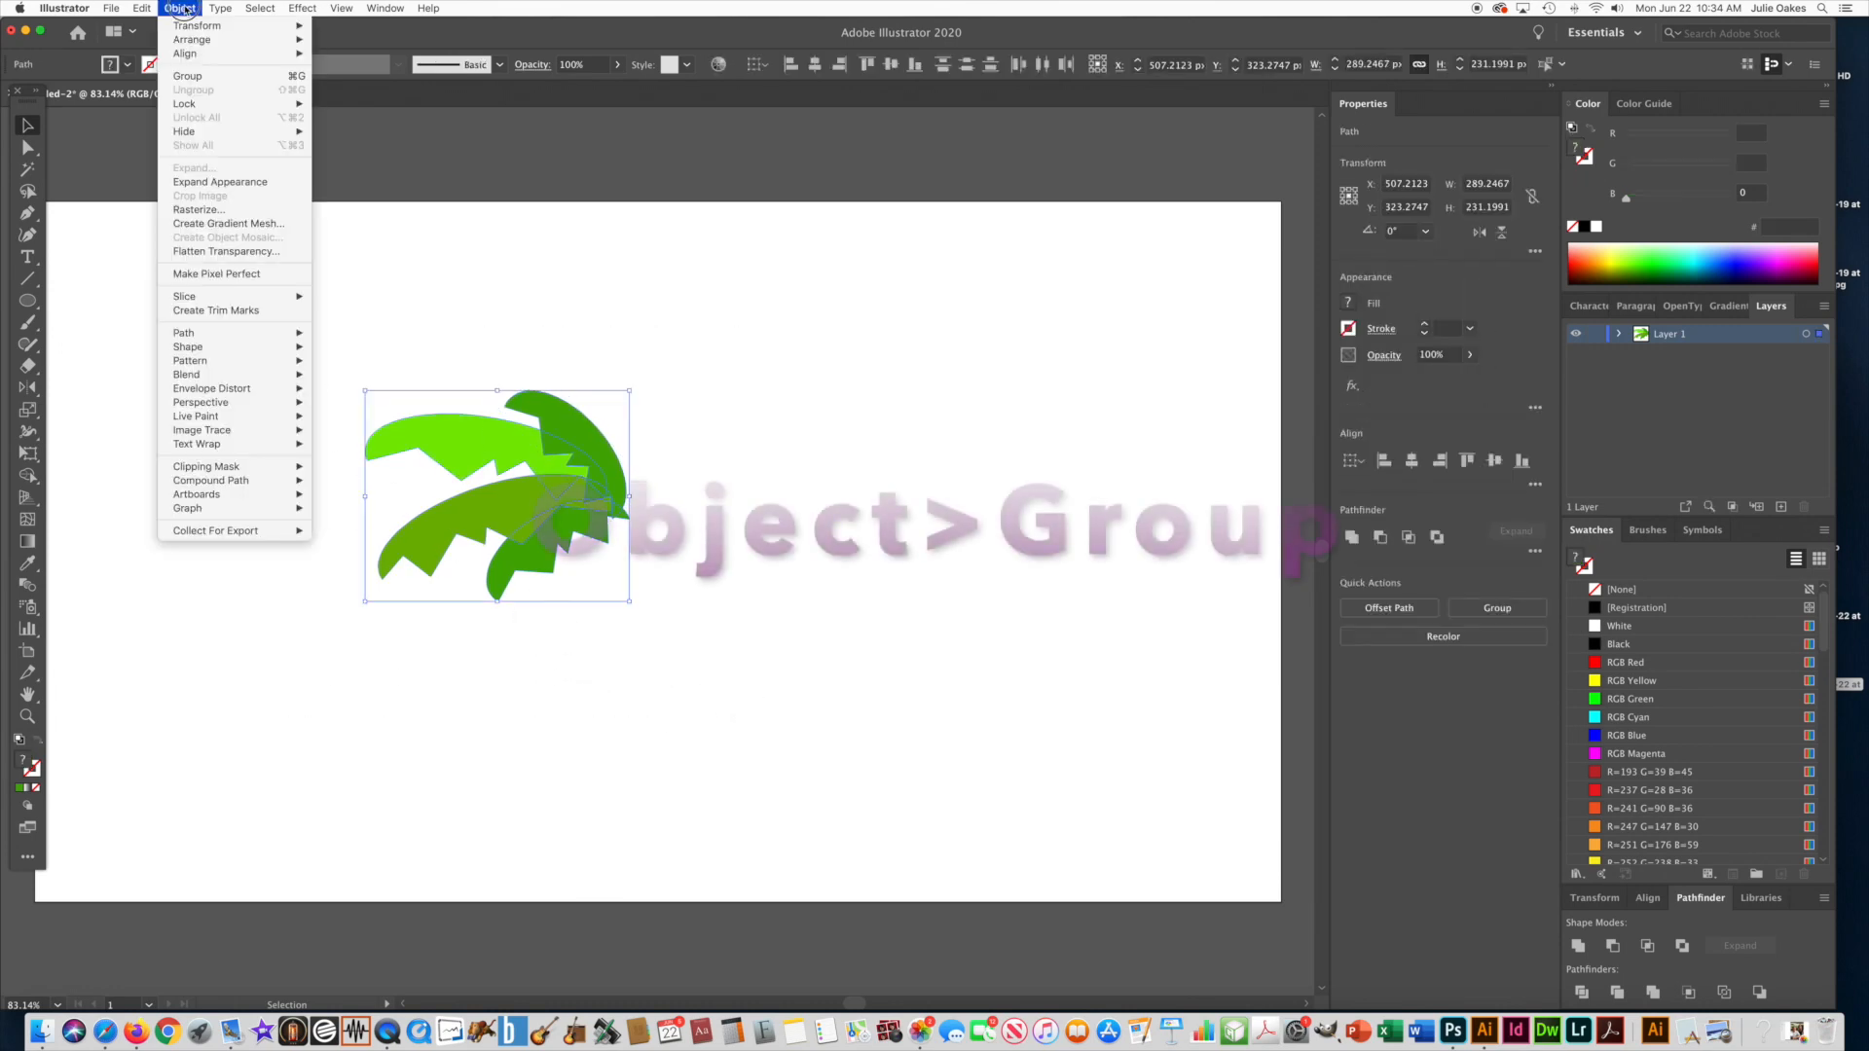
{"action": "left_click", "coordinate": [188, 76]}
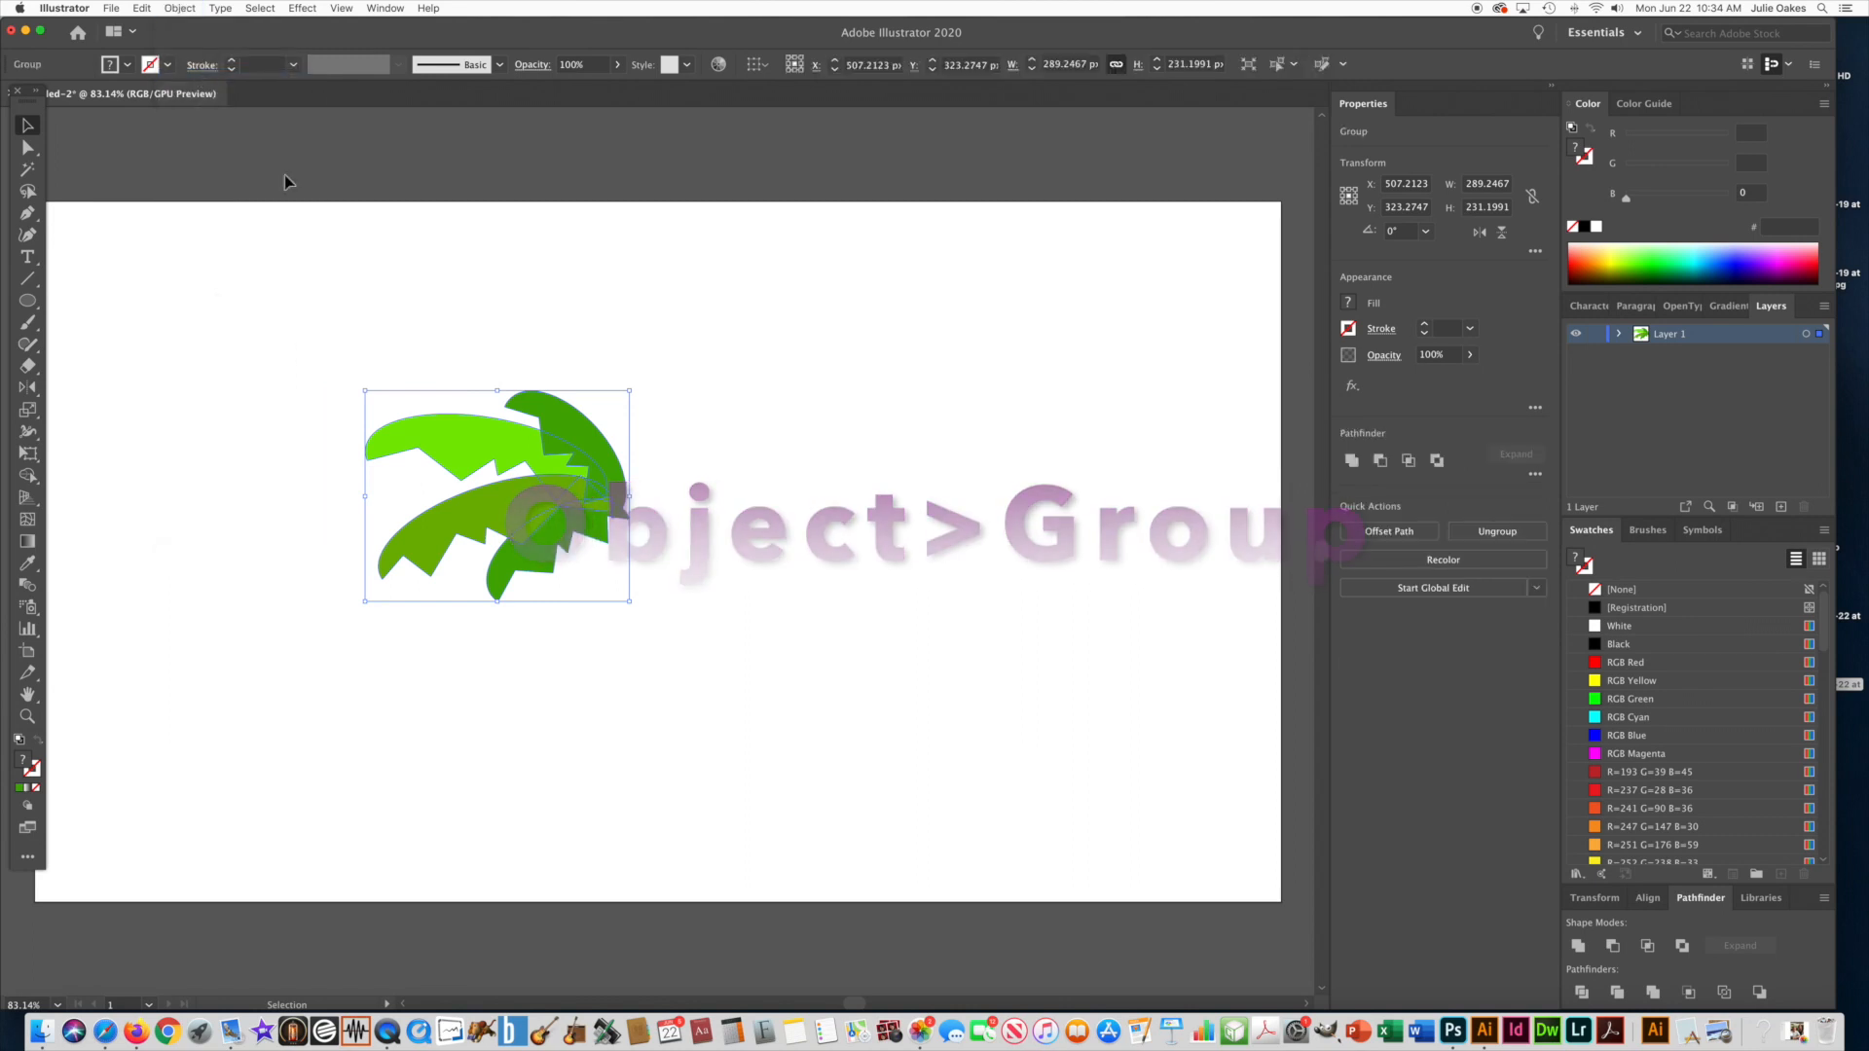
{"action": "left_click_drag", "start_coordinate": [365, 389], "coordinate": [481, 388]}
{"action": "left_click", "coordinate": [324, 438]}
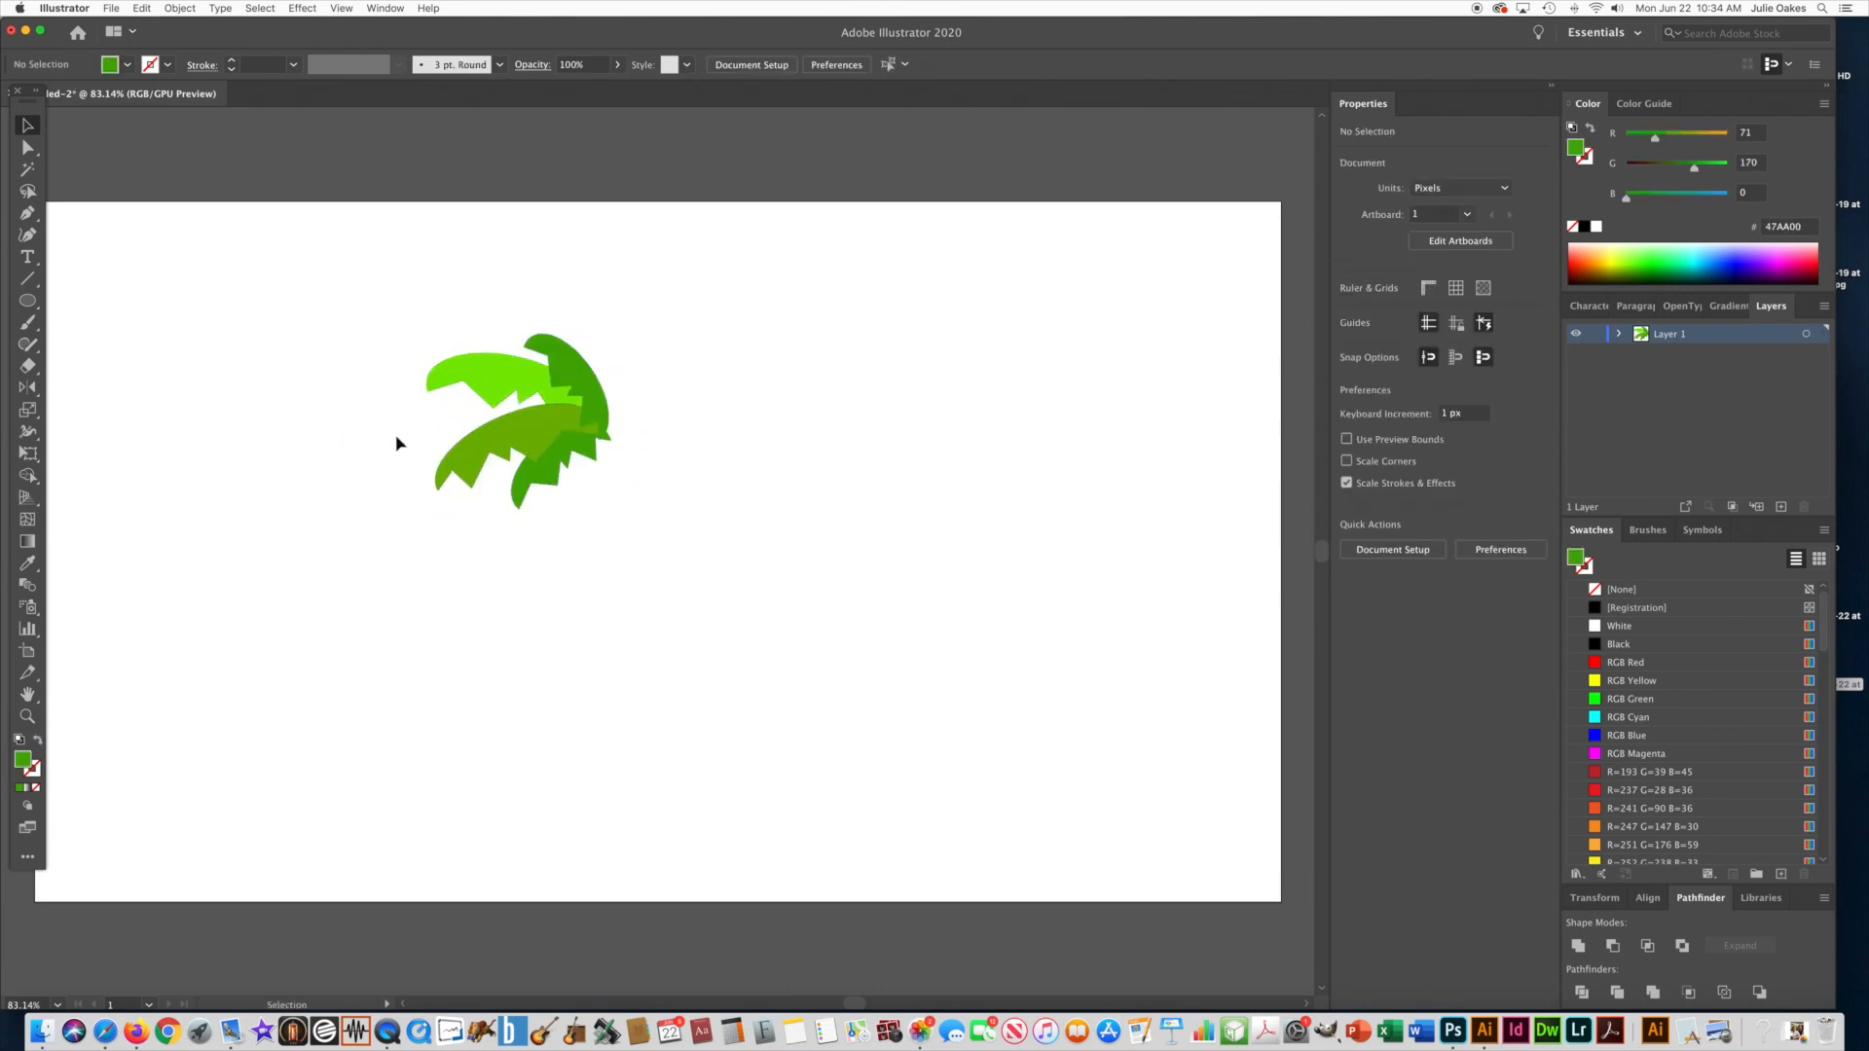
Make a vertically reflected copy of the leaf group and move it to the right so the inner ends of both halves meet
{"action": "left_click", "coordinate": [487, 471]}
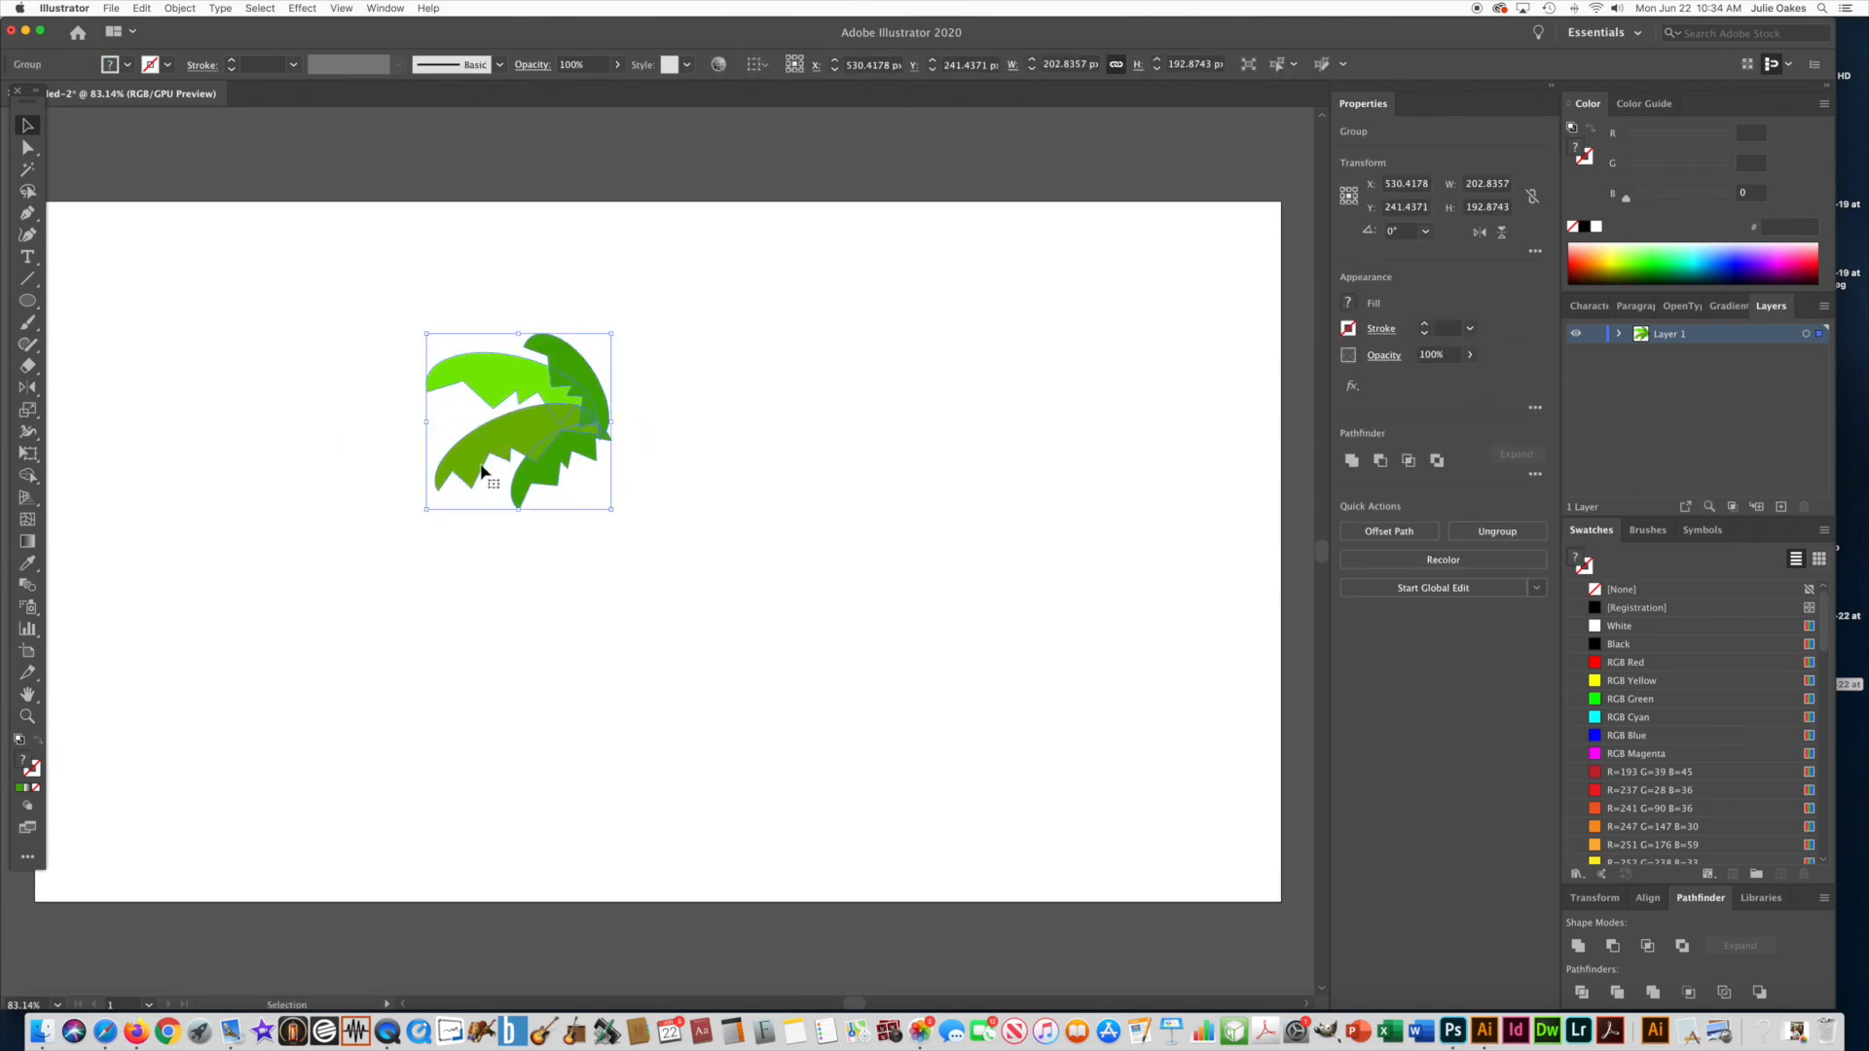
{"action": "left_click_drag", "start_coordinate": [32, 393], "coordinate": [80, 416]}
{"action": "double_click", "coordinate": [30, 391]}
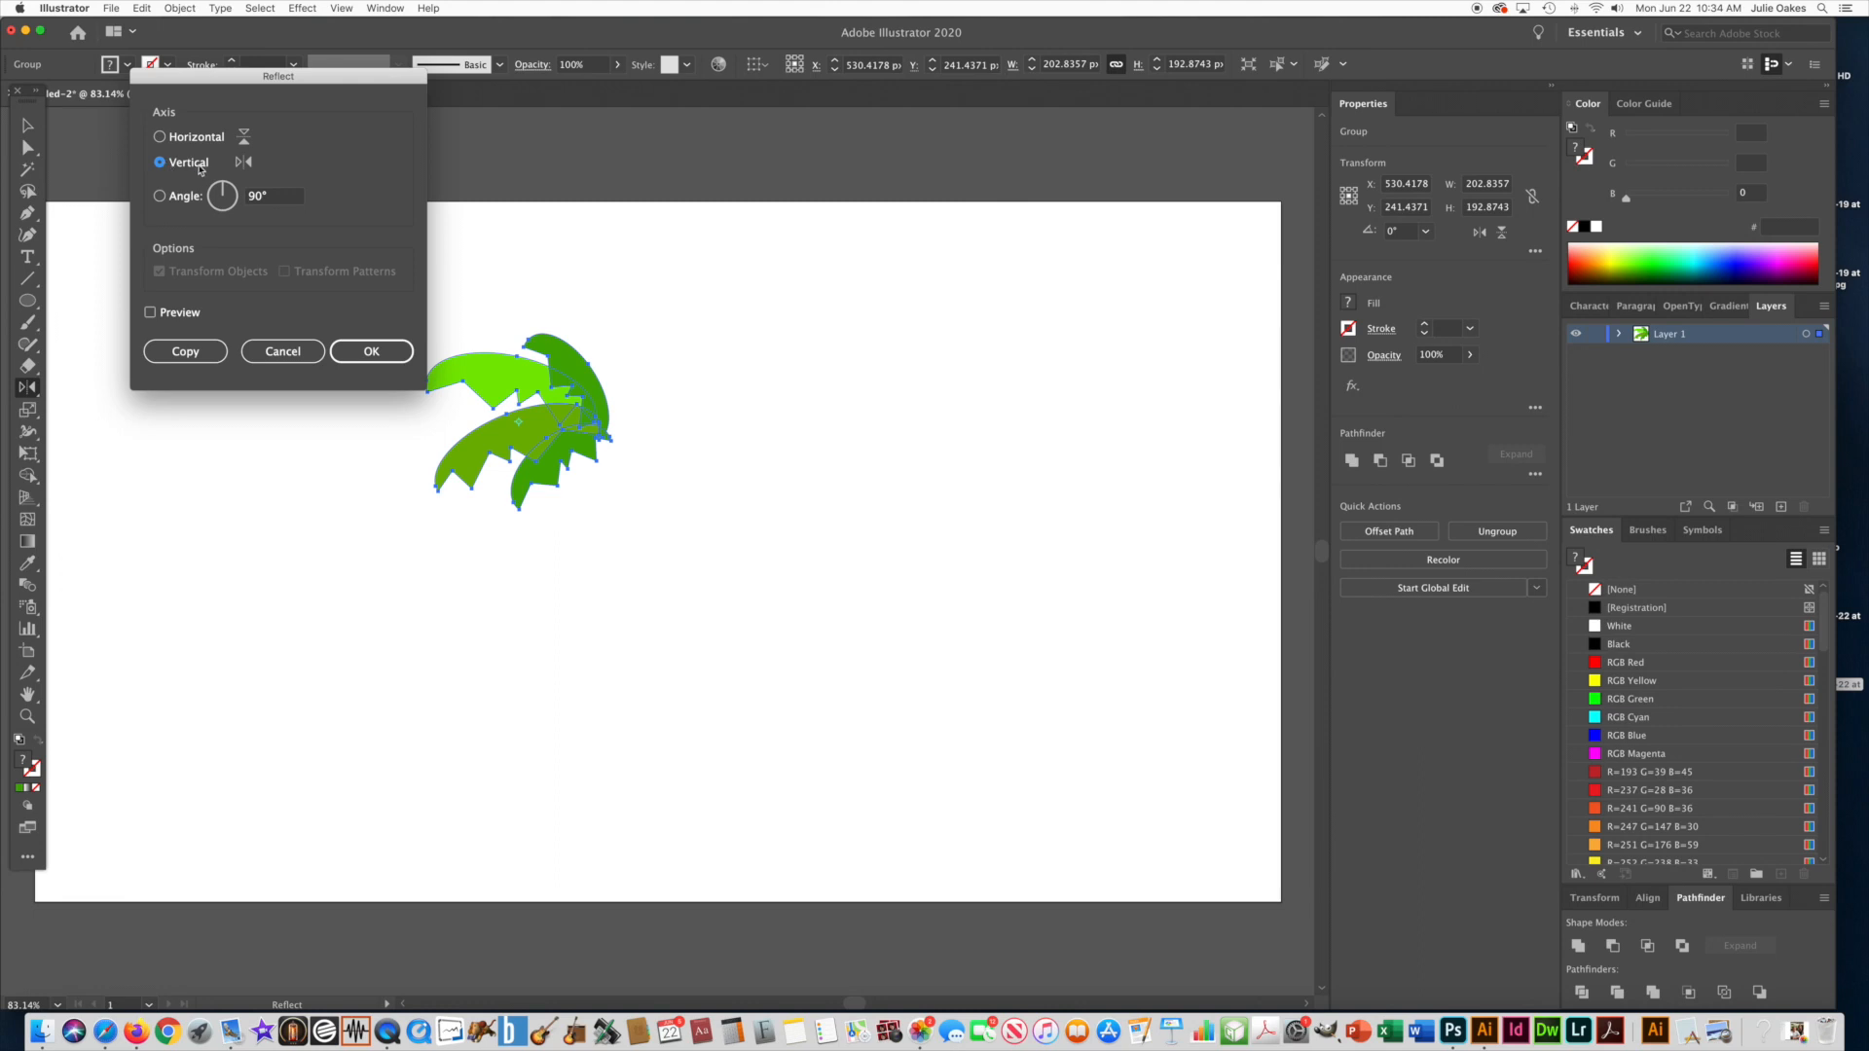
{"action": "left_click", "coordinate": [200, 358]}
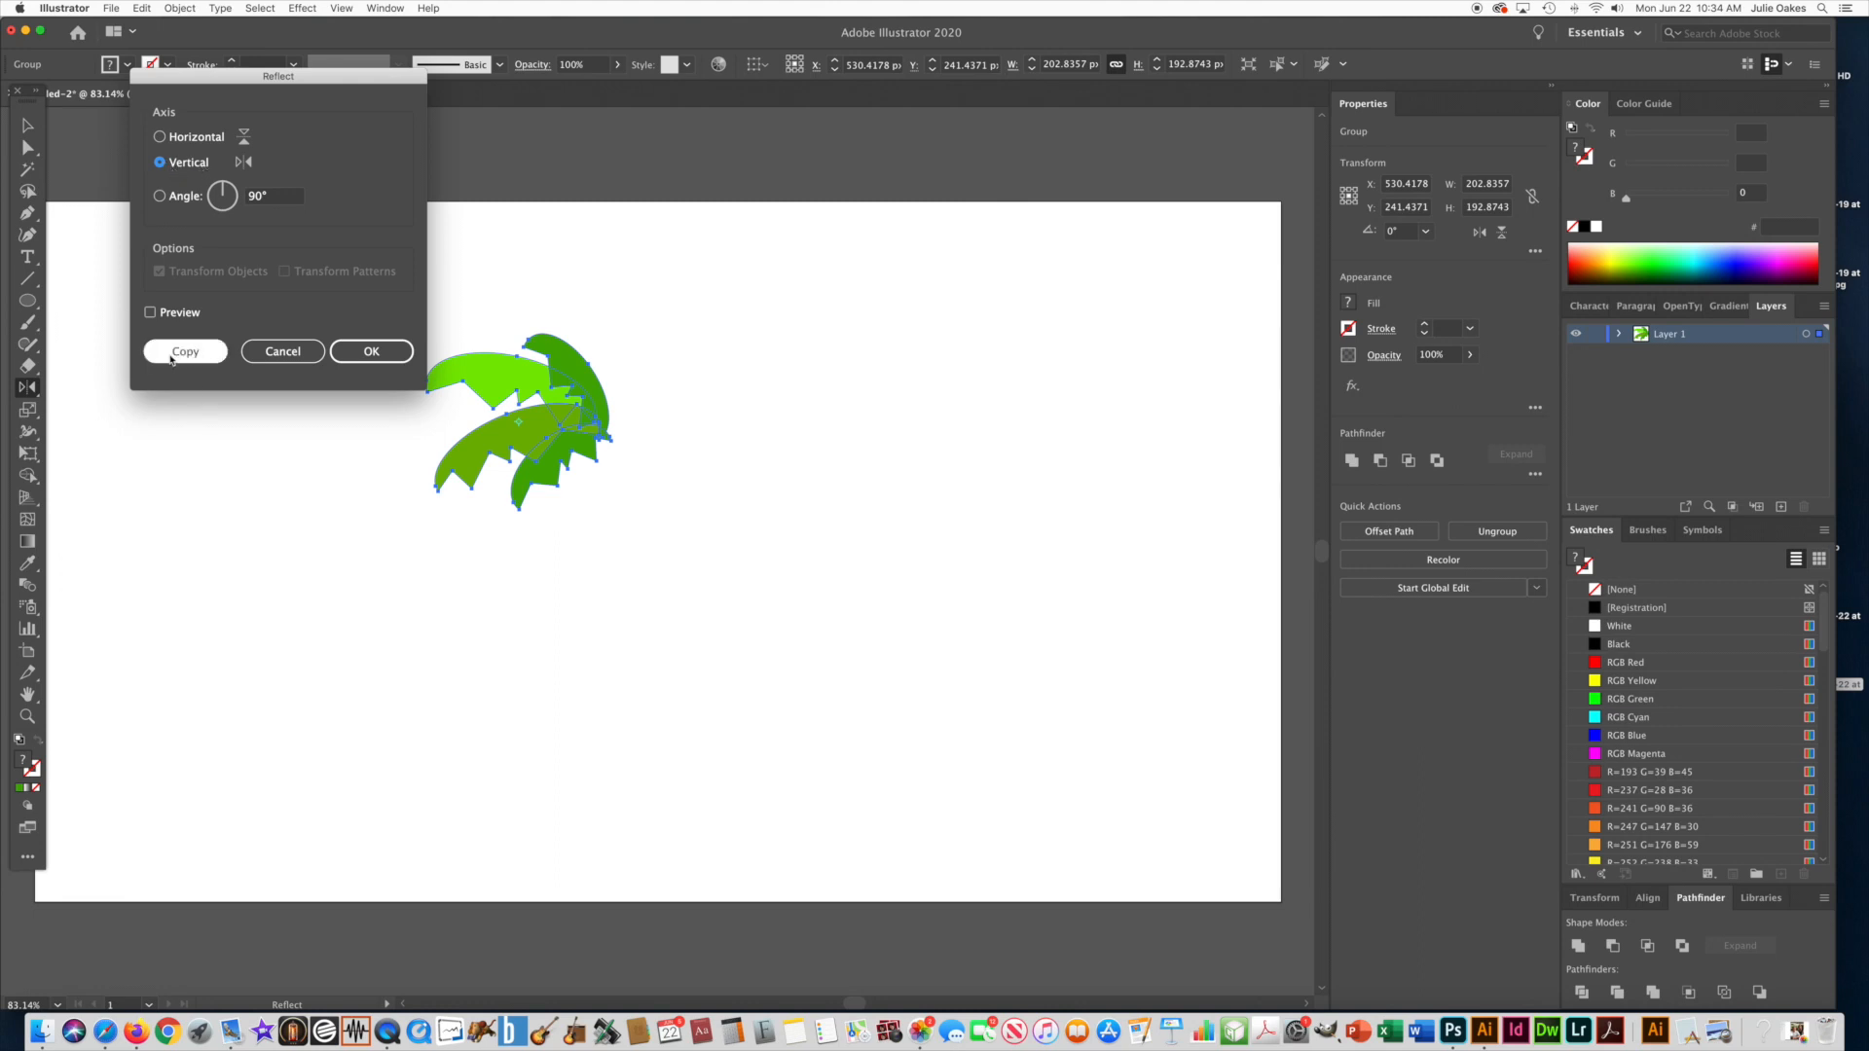
{"action": "left_click", "coordinate": [28, 125]}
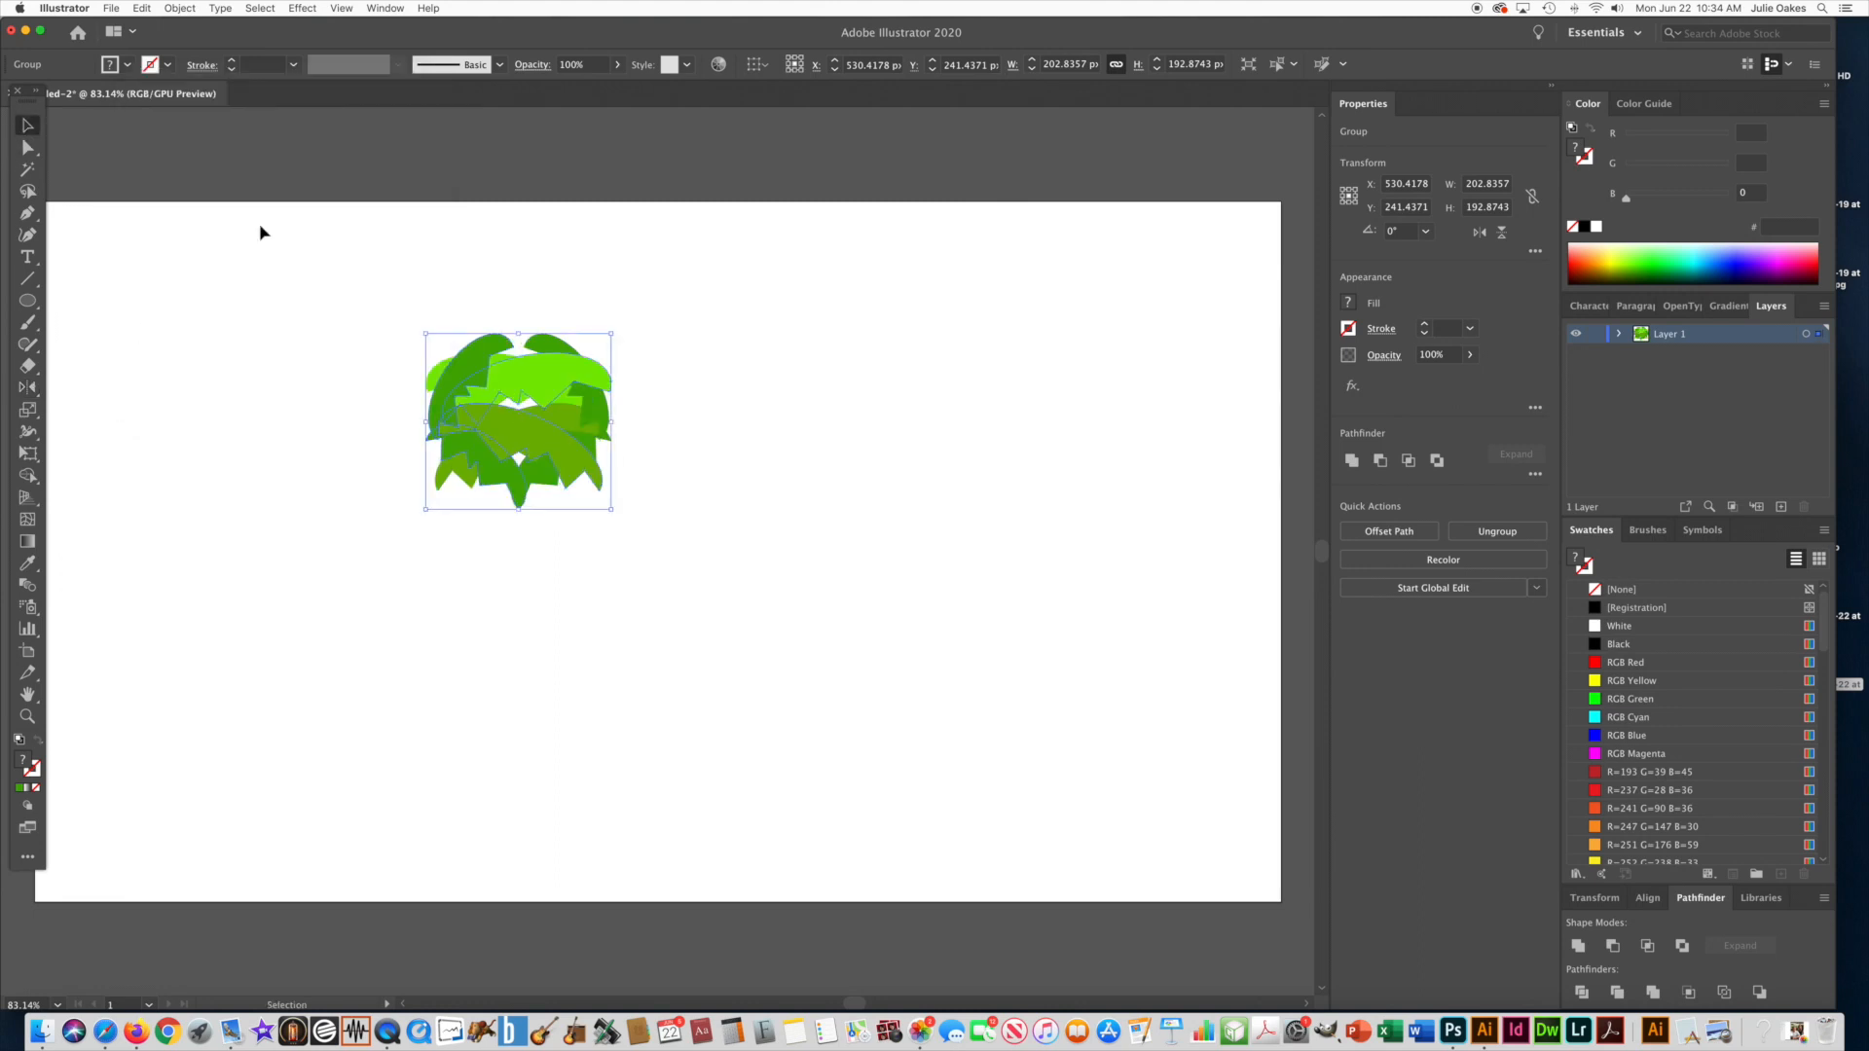
{"action": "left_click_drag", "start_coordinate": [457, 391], "coordinate": [632, 397]}
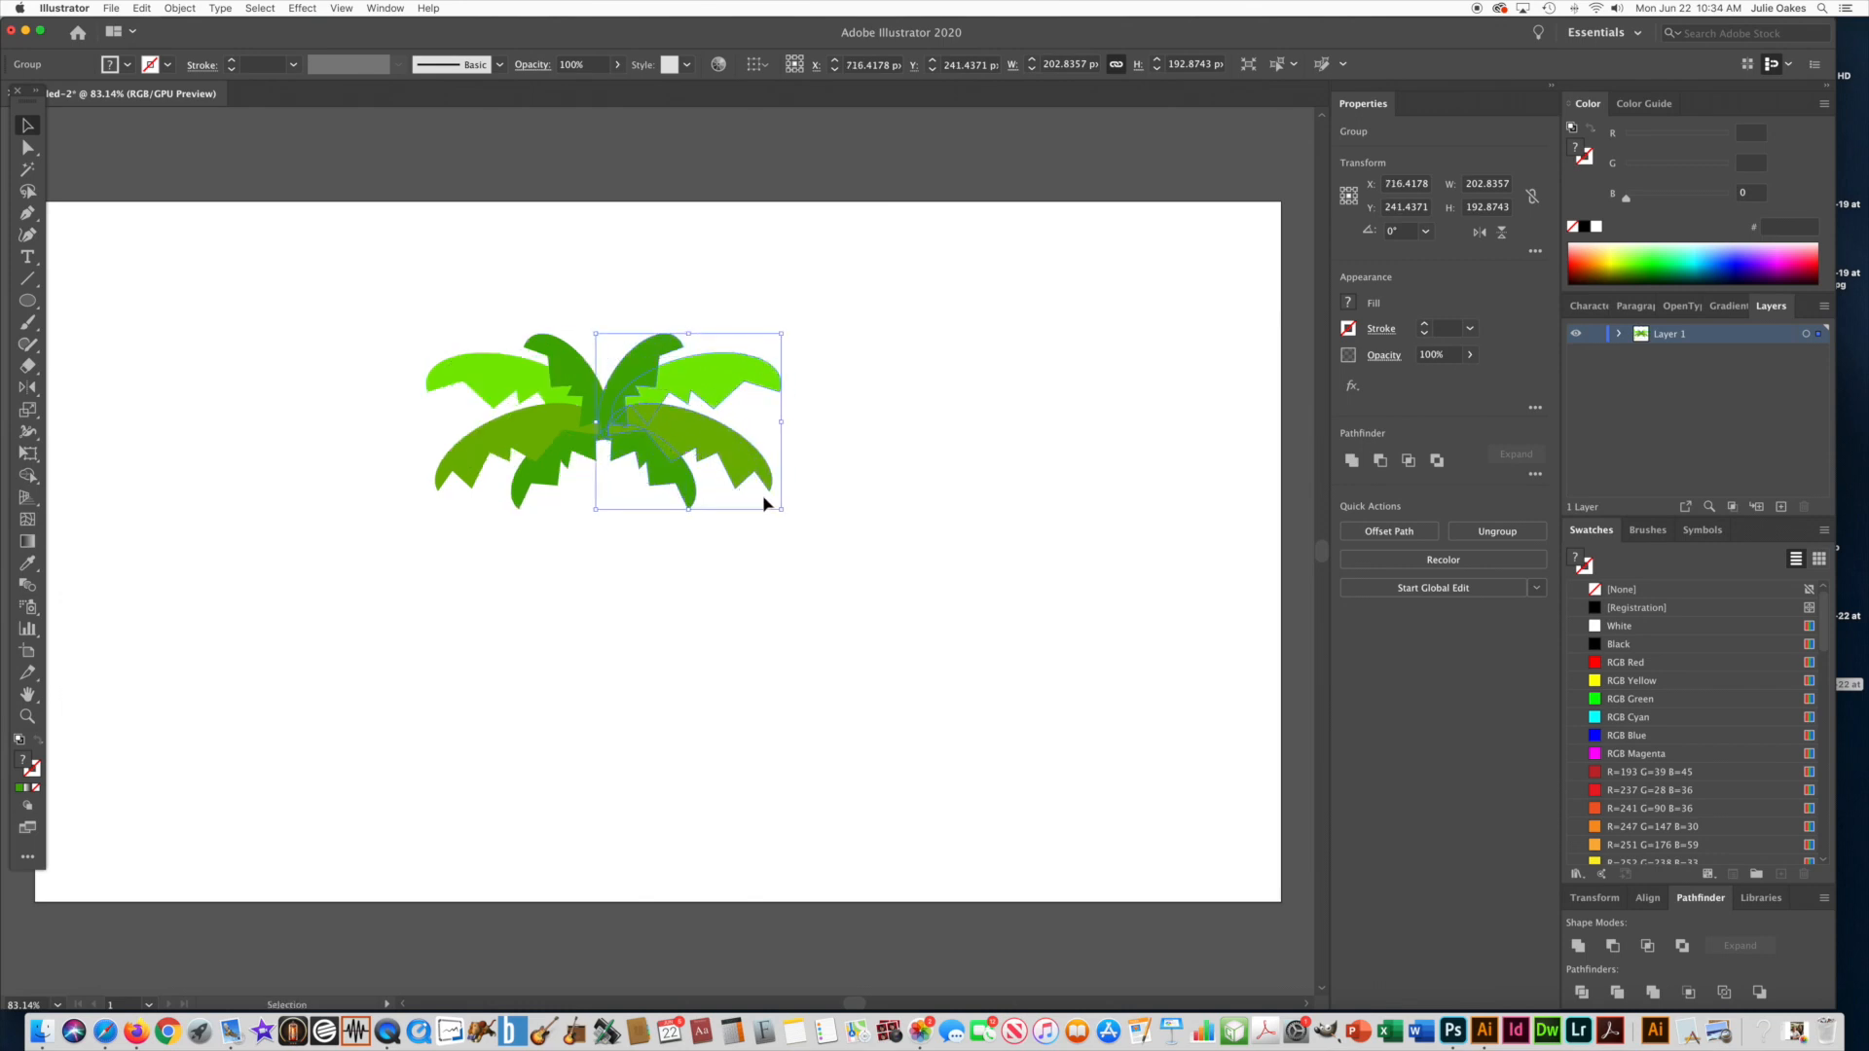
Scale the right leaf group down slightly narrower than the left one and fit it against the center of the crown
{"action": "left_click_drag", "start_coordinate": [780, 509], "coordinate": [737, 494]}
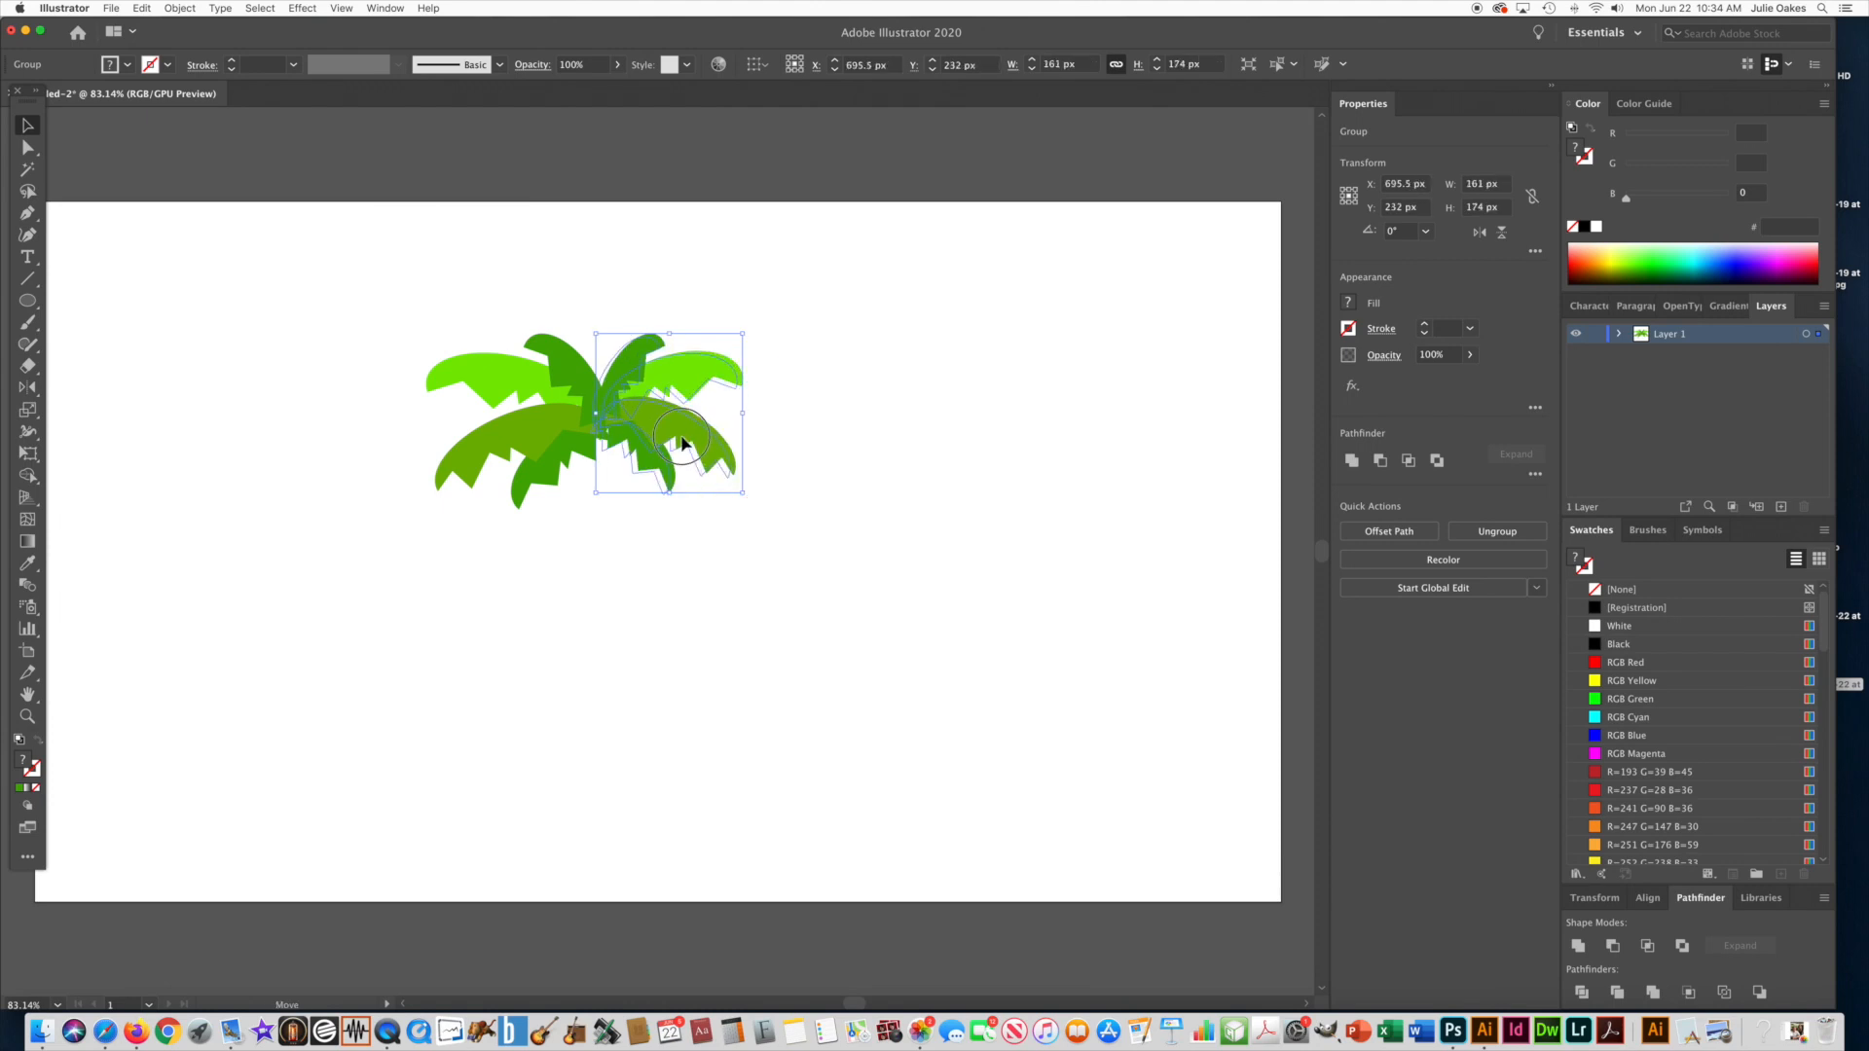
{"action": "left_click_drag", "start_coordinate": [747, 498], "coordinate": [729, 518]}
{"action": "left_click_drag", "start_coordinate": [697, 457], "coordinate": [693, 465]}
{"action": "left_click", "coordinate": [900, 468]}
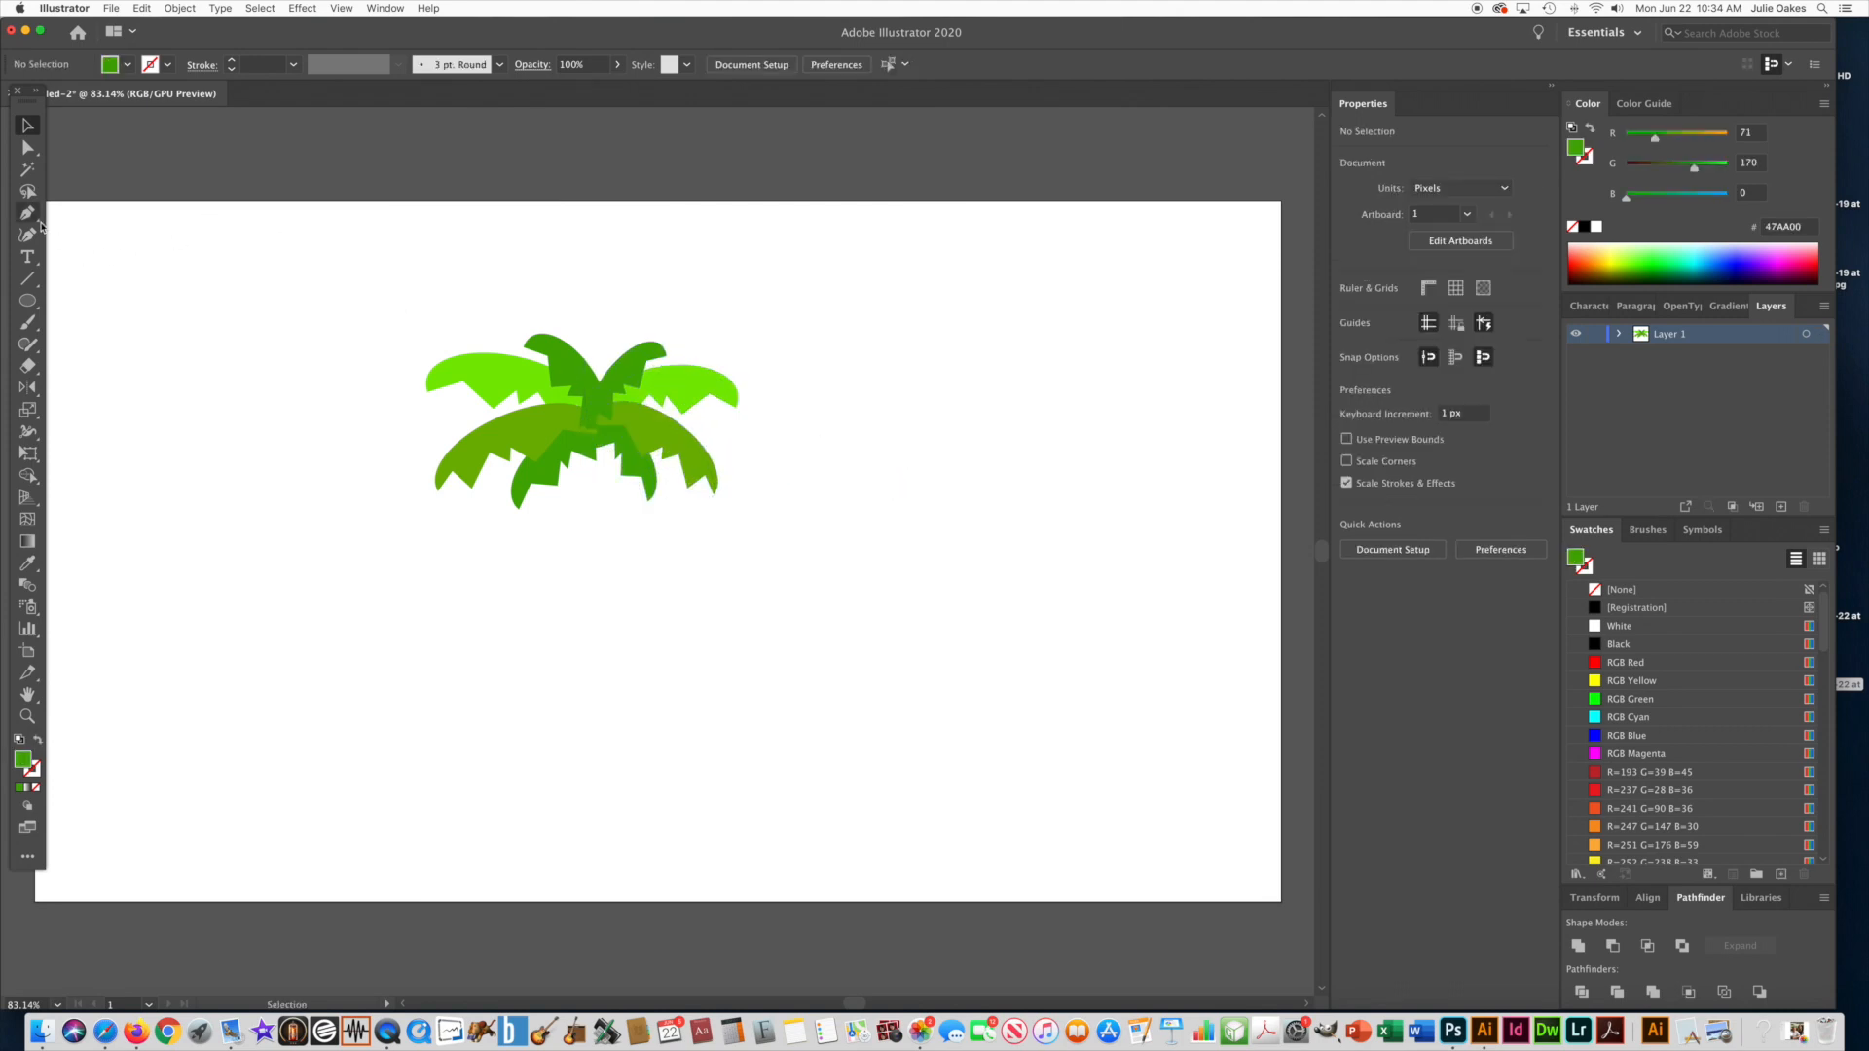
Draw a rounded rectangle trunk of about 25 × 311 px down from the crown's center and fill it with brown (AA6F00)
{"action": "left_click", "coordinate": [27, 304]}
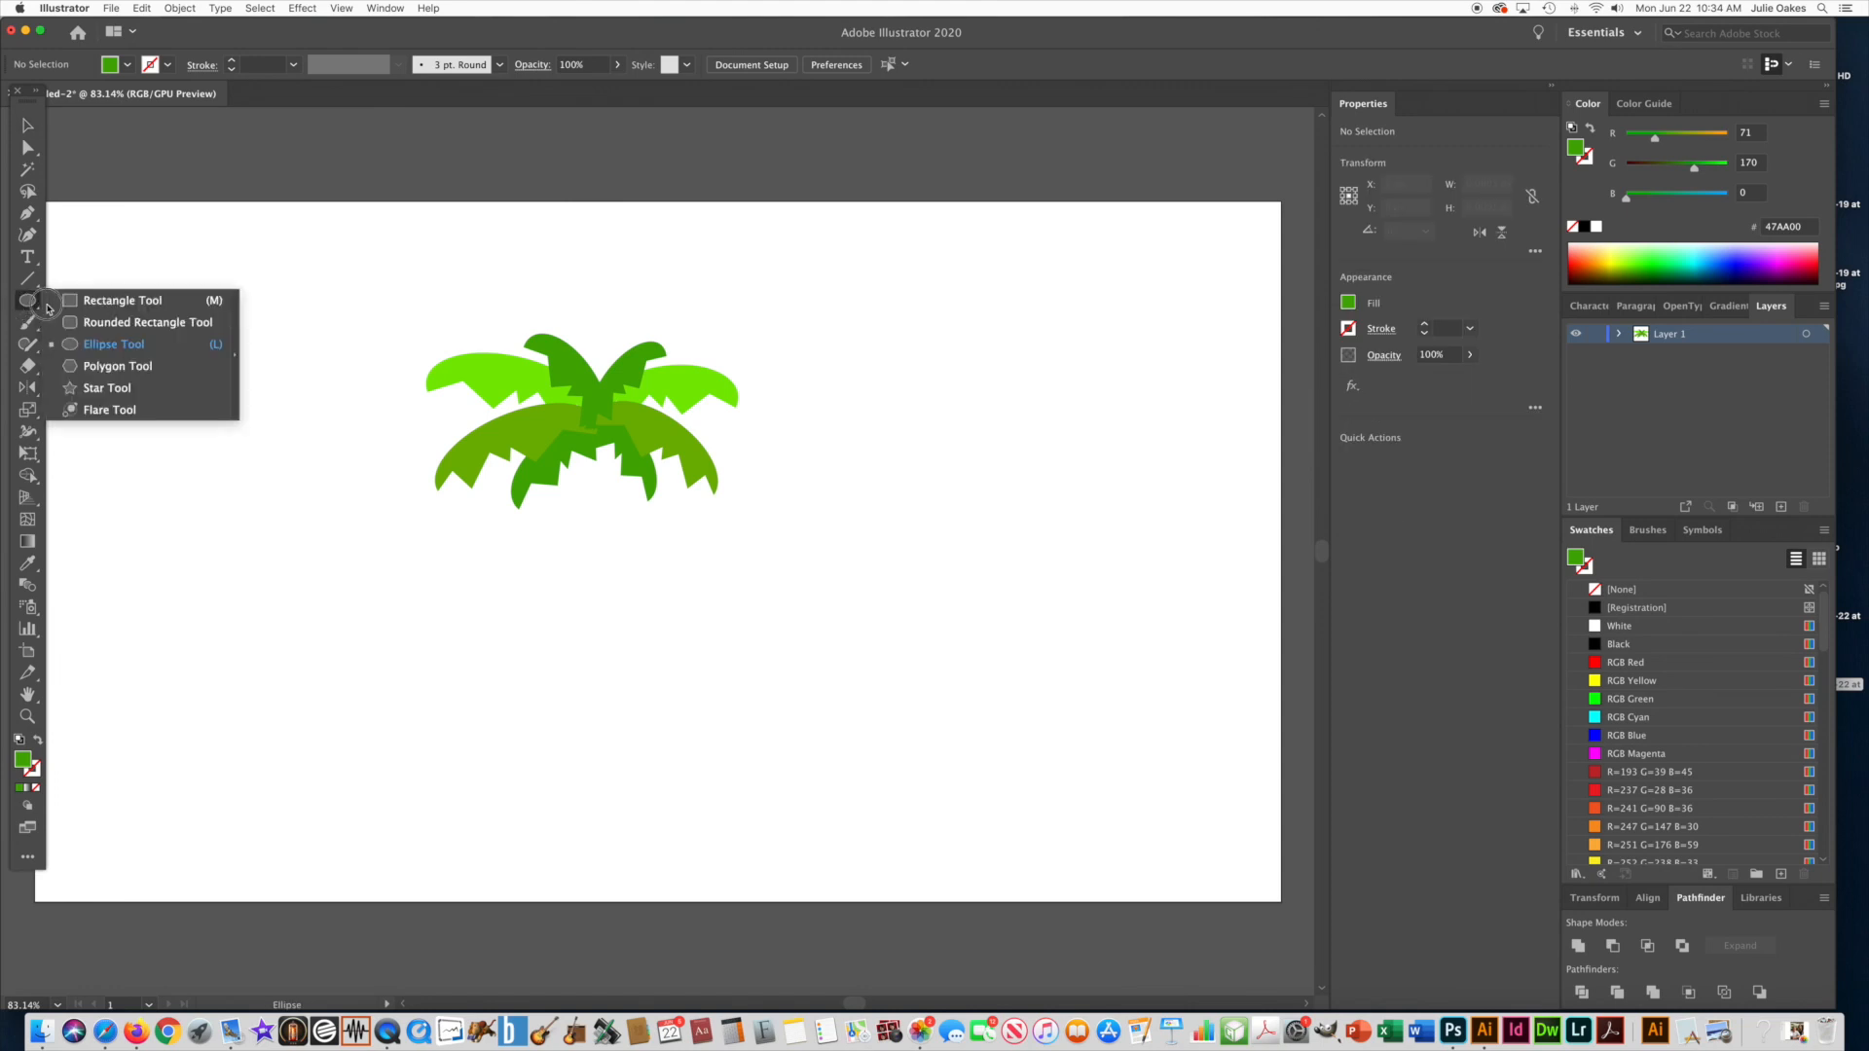
{"action": "left_click", "coordinate": [146, 323]}
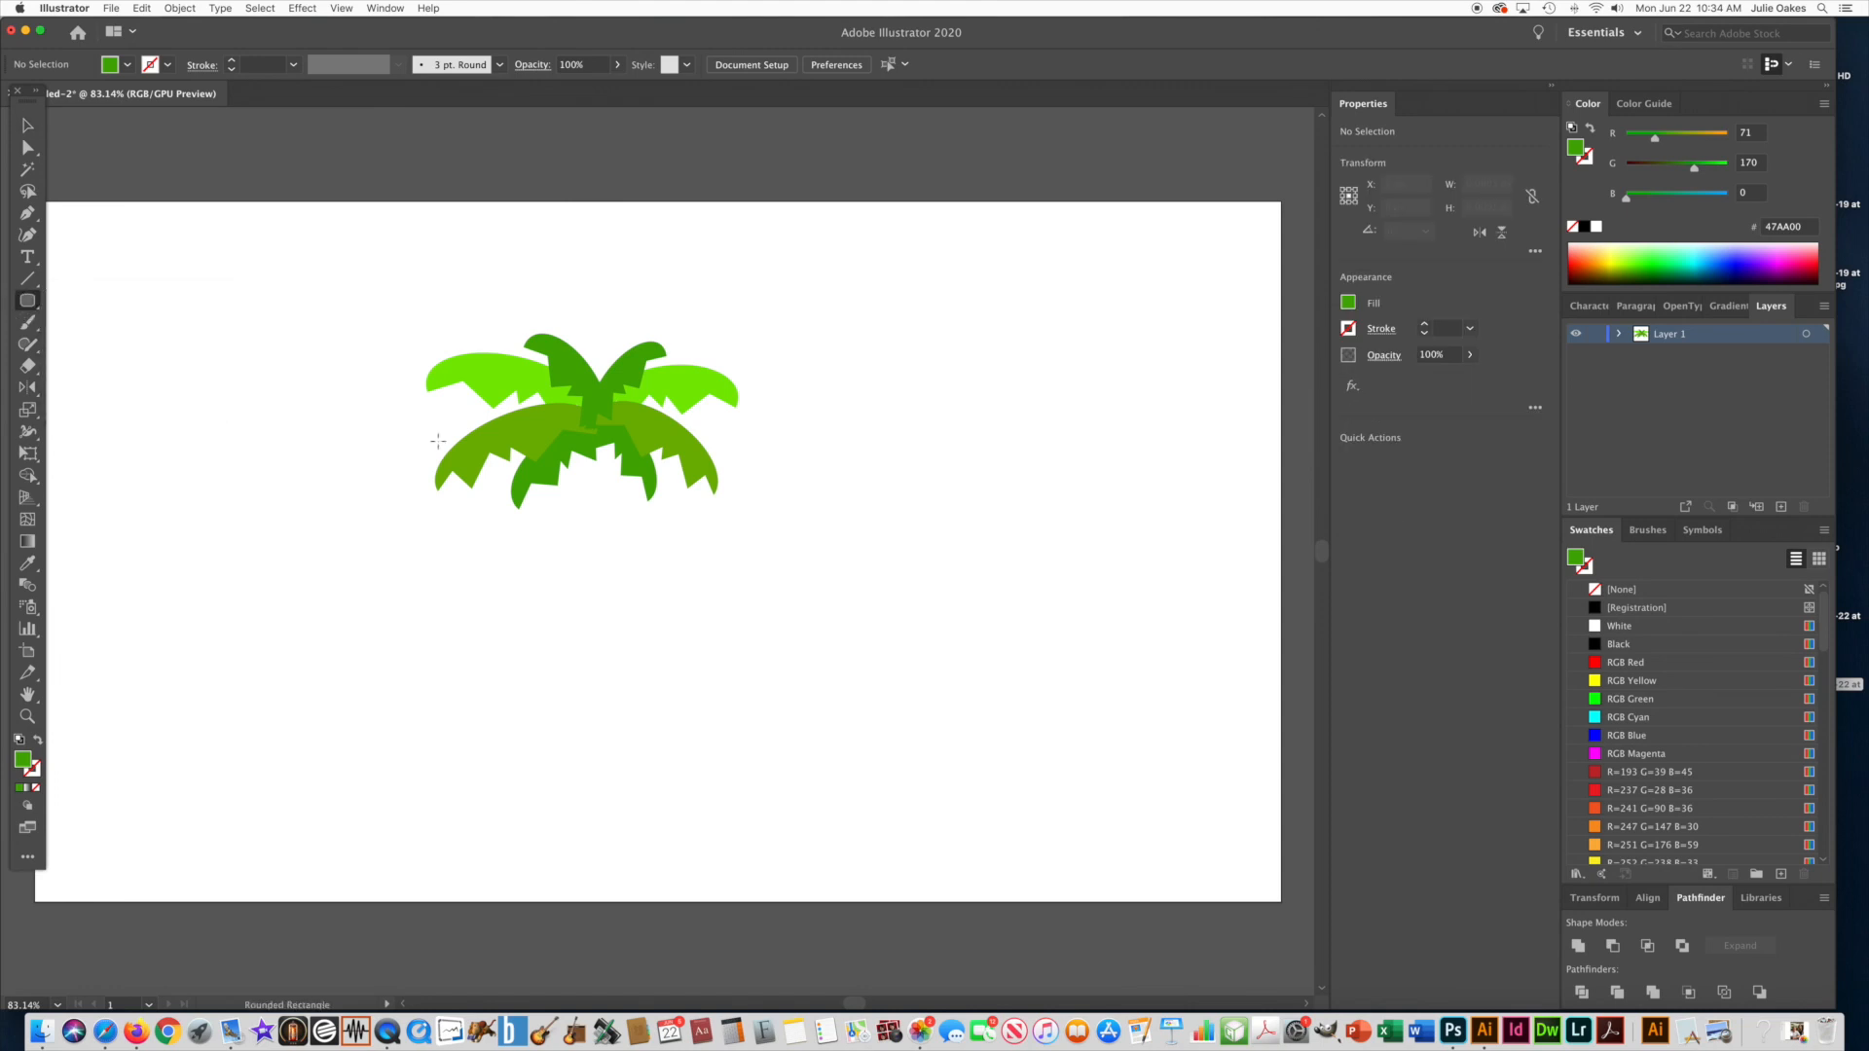
{"action": "left_click_drag", "start_coordinate": [583, 419], "coordinate": [607, 702]}
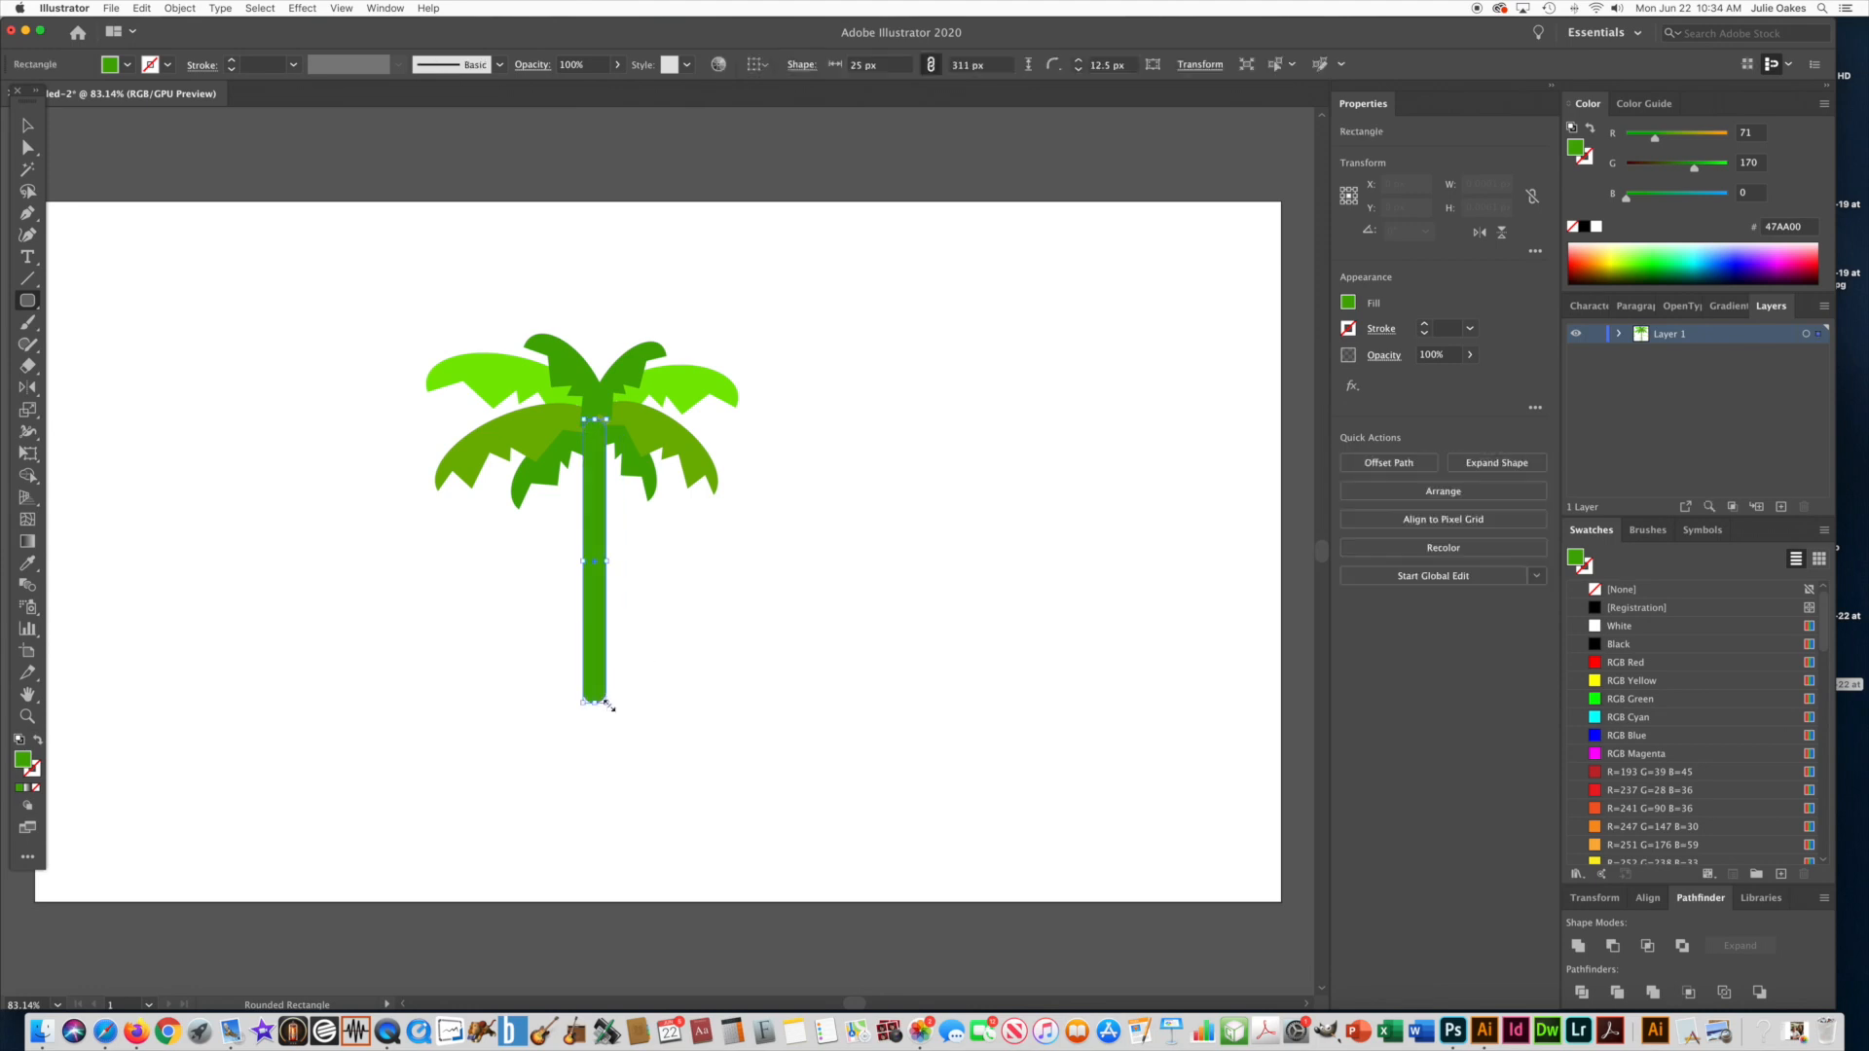
{"action": "left_click", "coordinate": [1601, 263]}
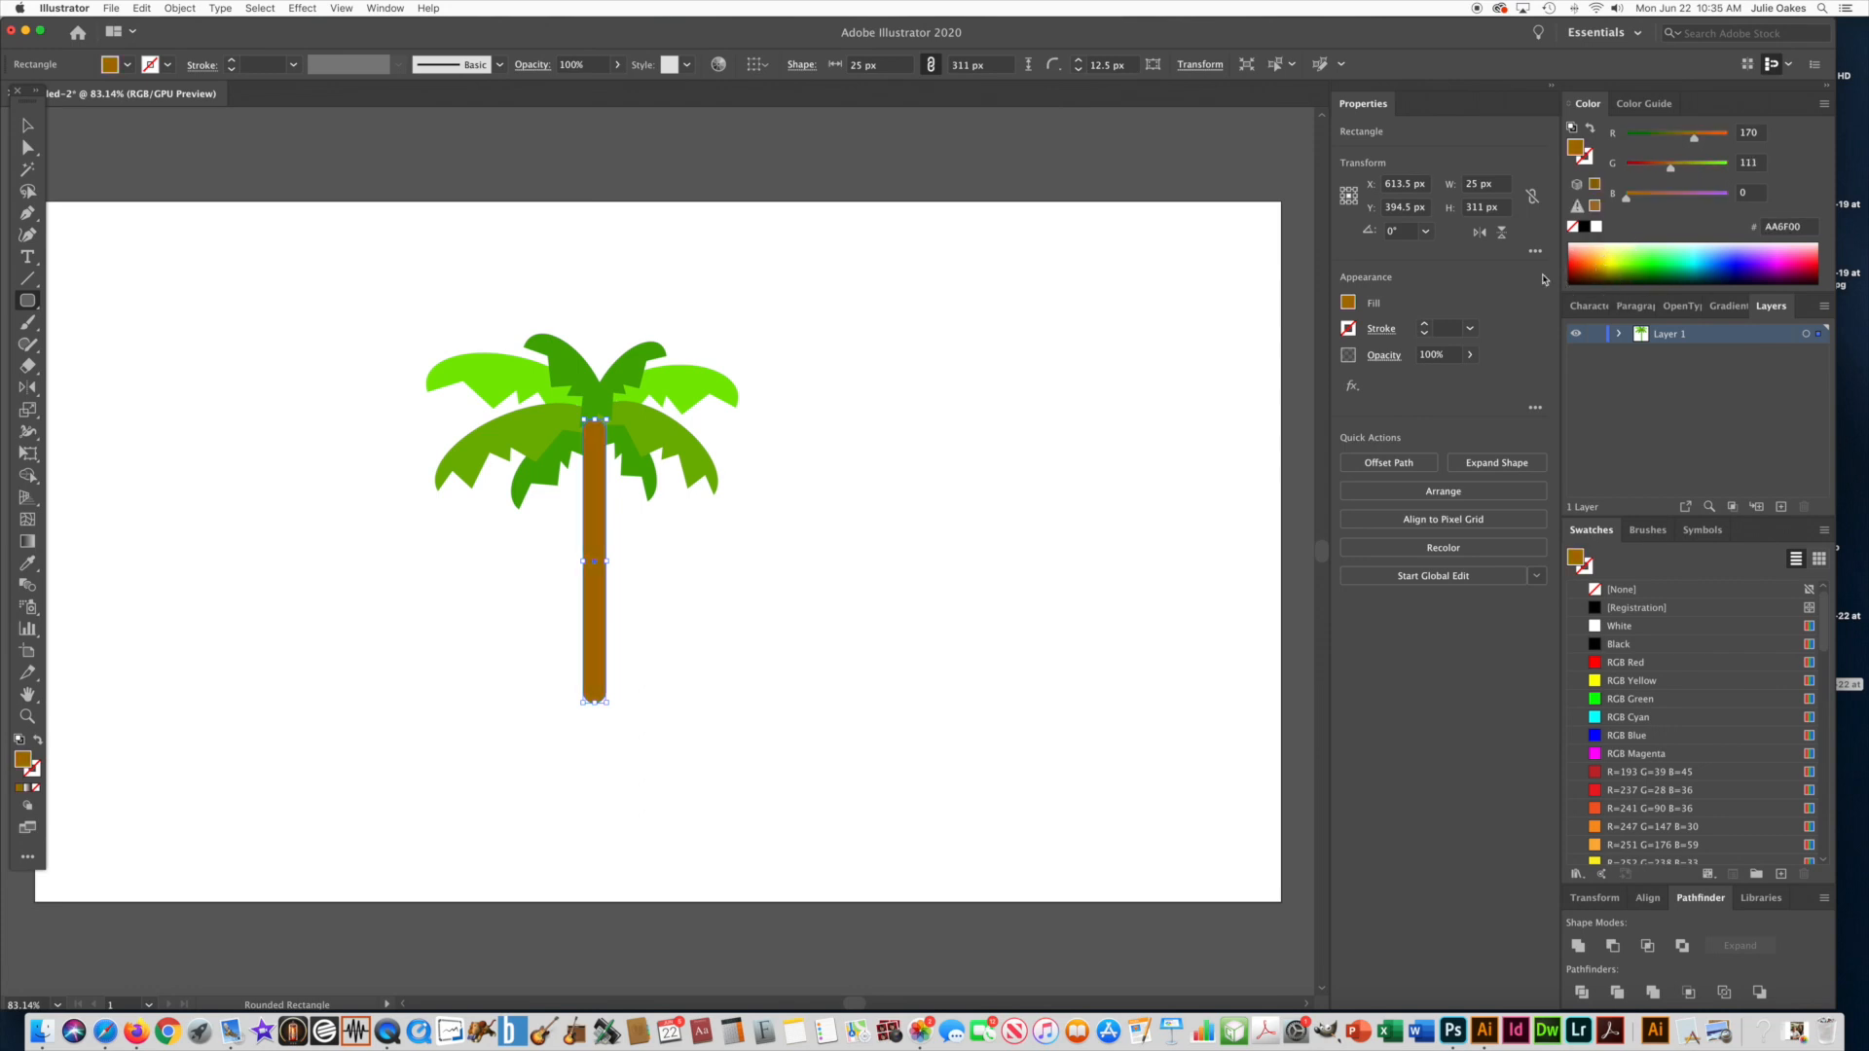
Paste two copies of the trunk to the right of the tree and overlap them with a small horizontal offset
{"action": "left_click", "coordinate": [28, 125]}
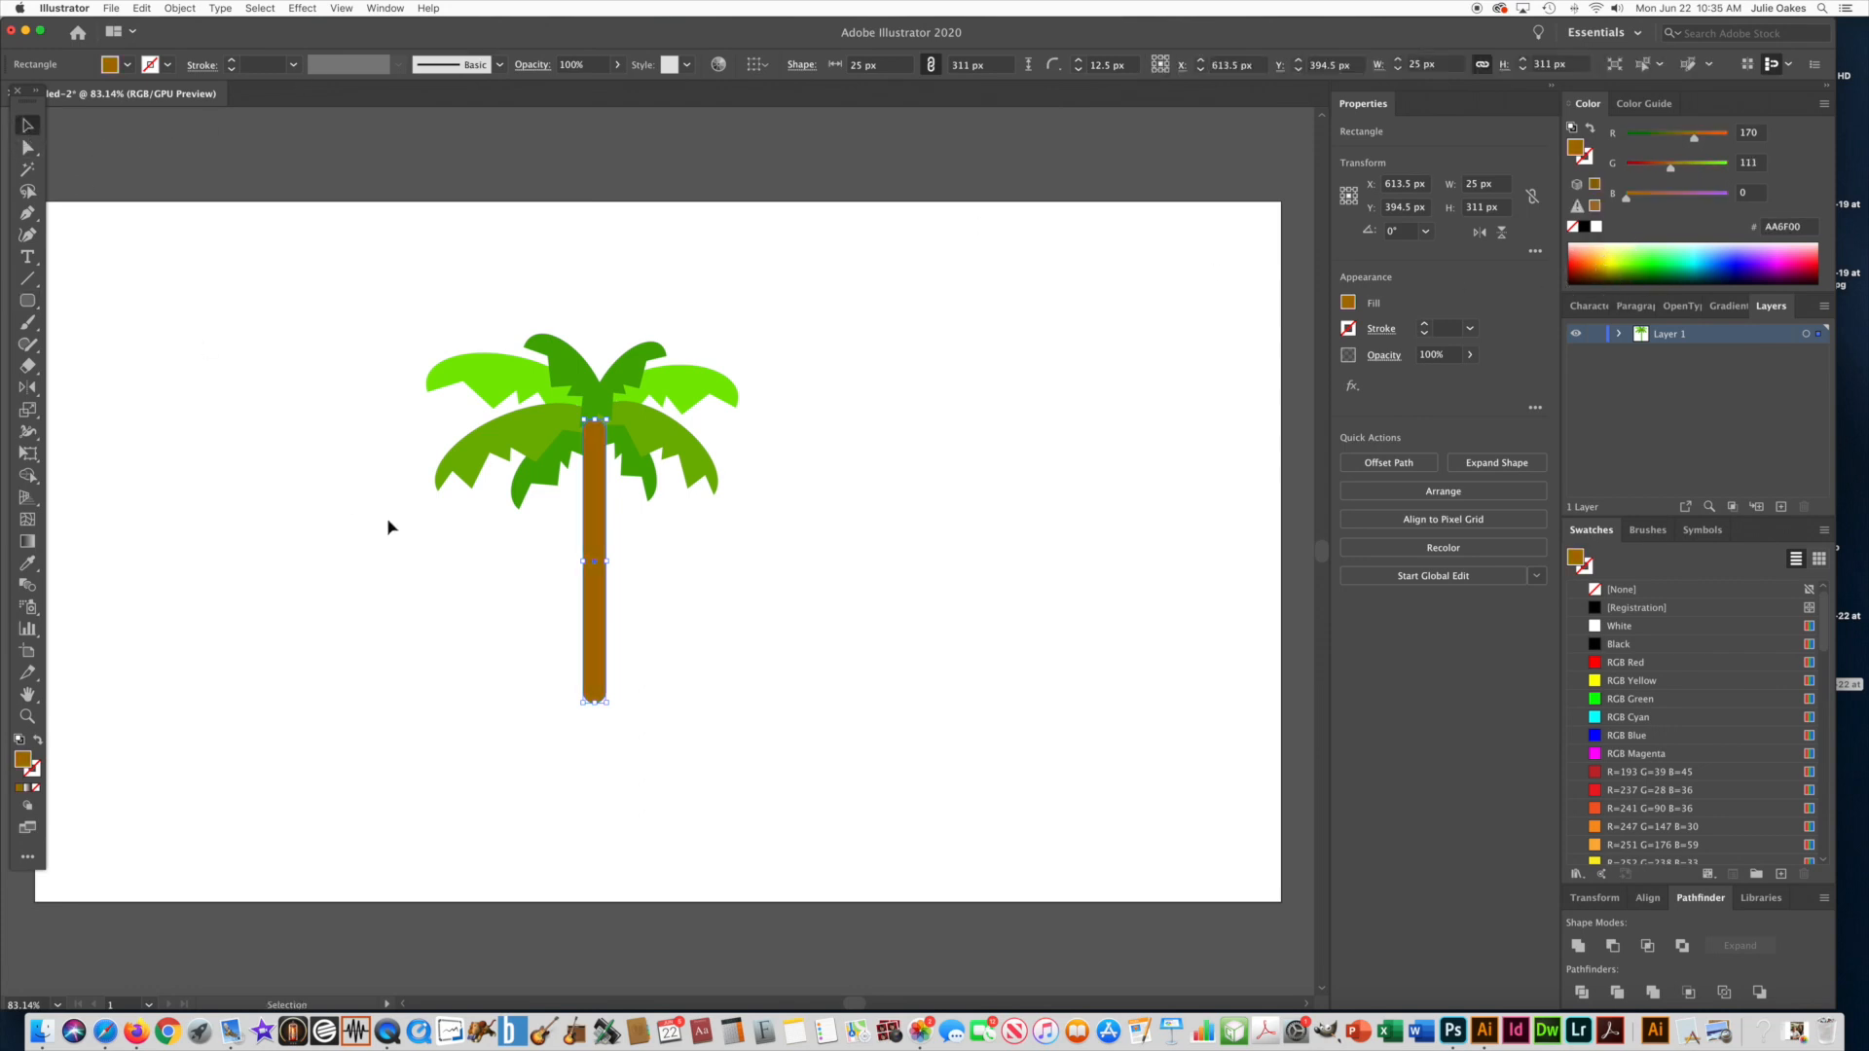
{"action": "key", "text": "super+c"}
{"action": "key", "text": "super+v"}
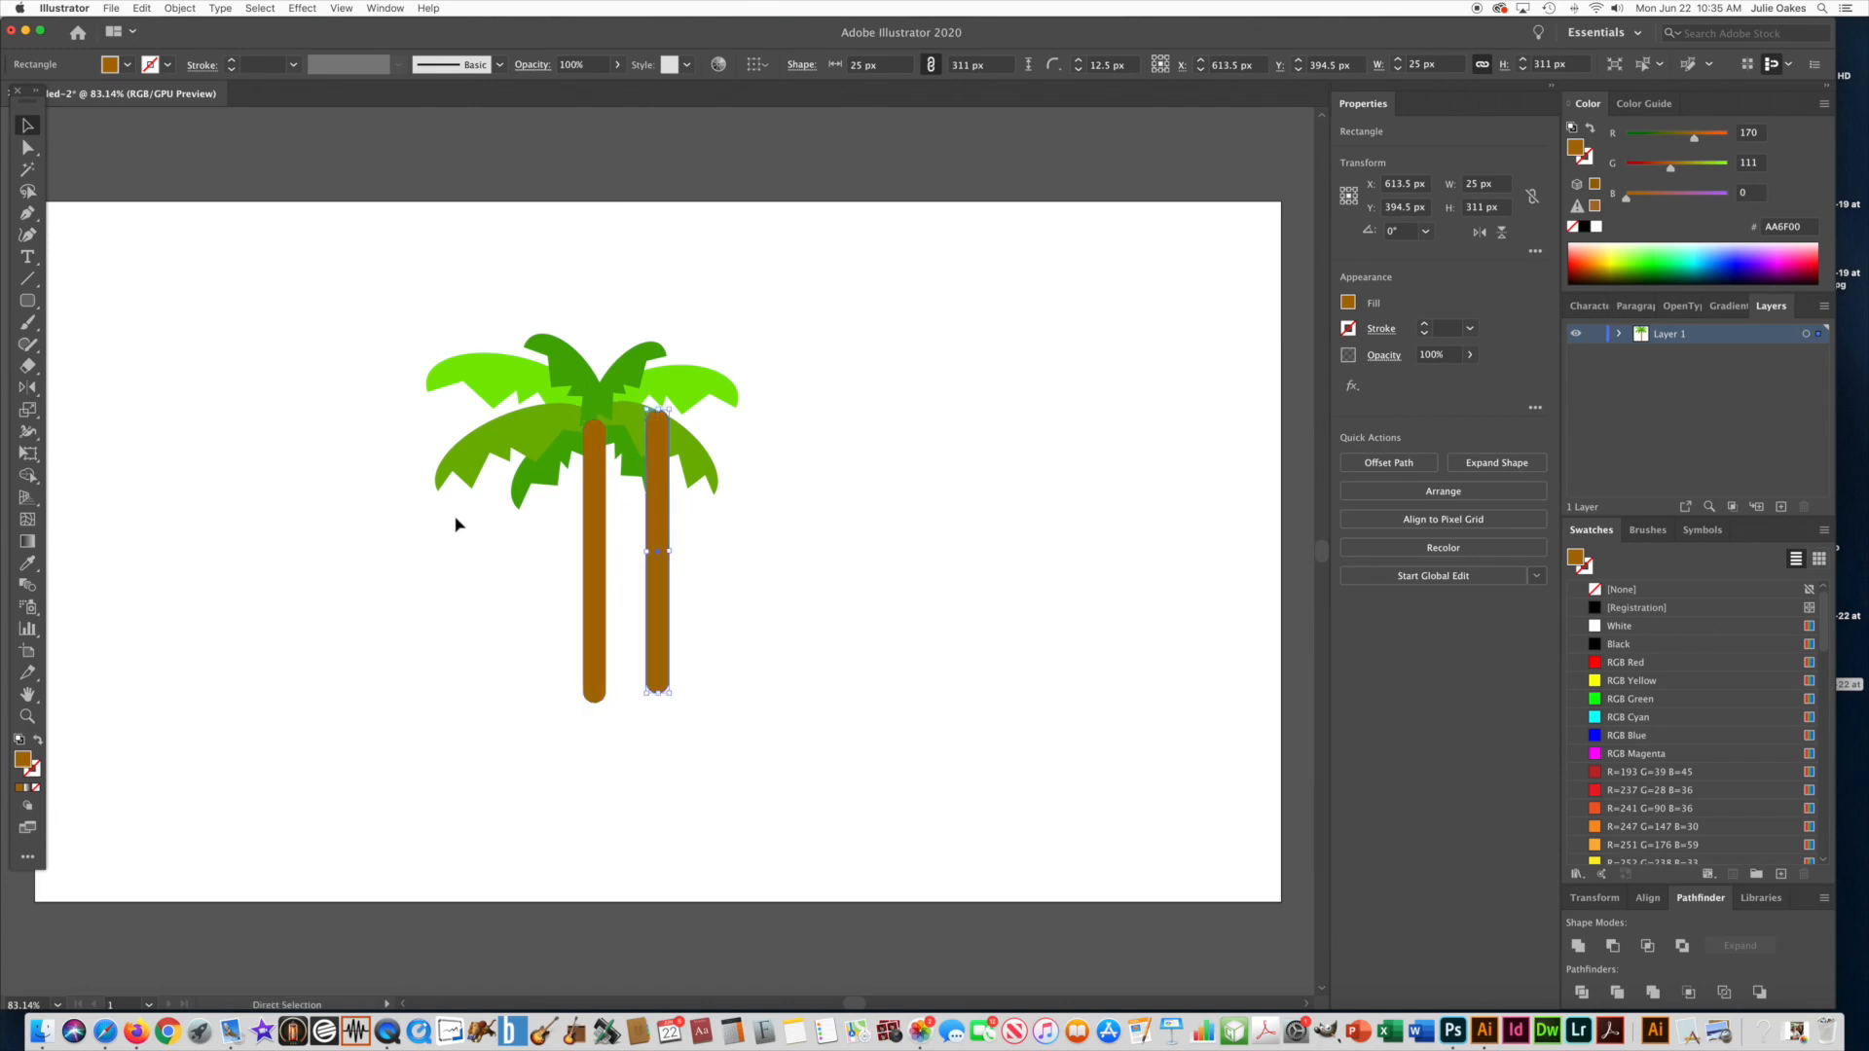
{"action": "left_click_drag", "start_coordinate": [659, 538], "coordinate": [913, 573]}
{"action": "key", "text": "super+v"}
{"action": "left_click_drag", "start_coordinate": [659, 555], "coordinate": [1010, 688]}
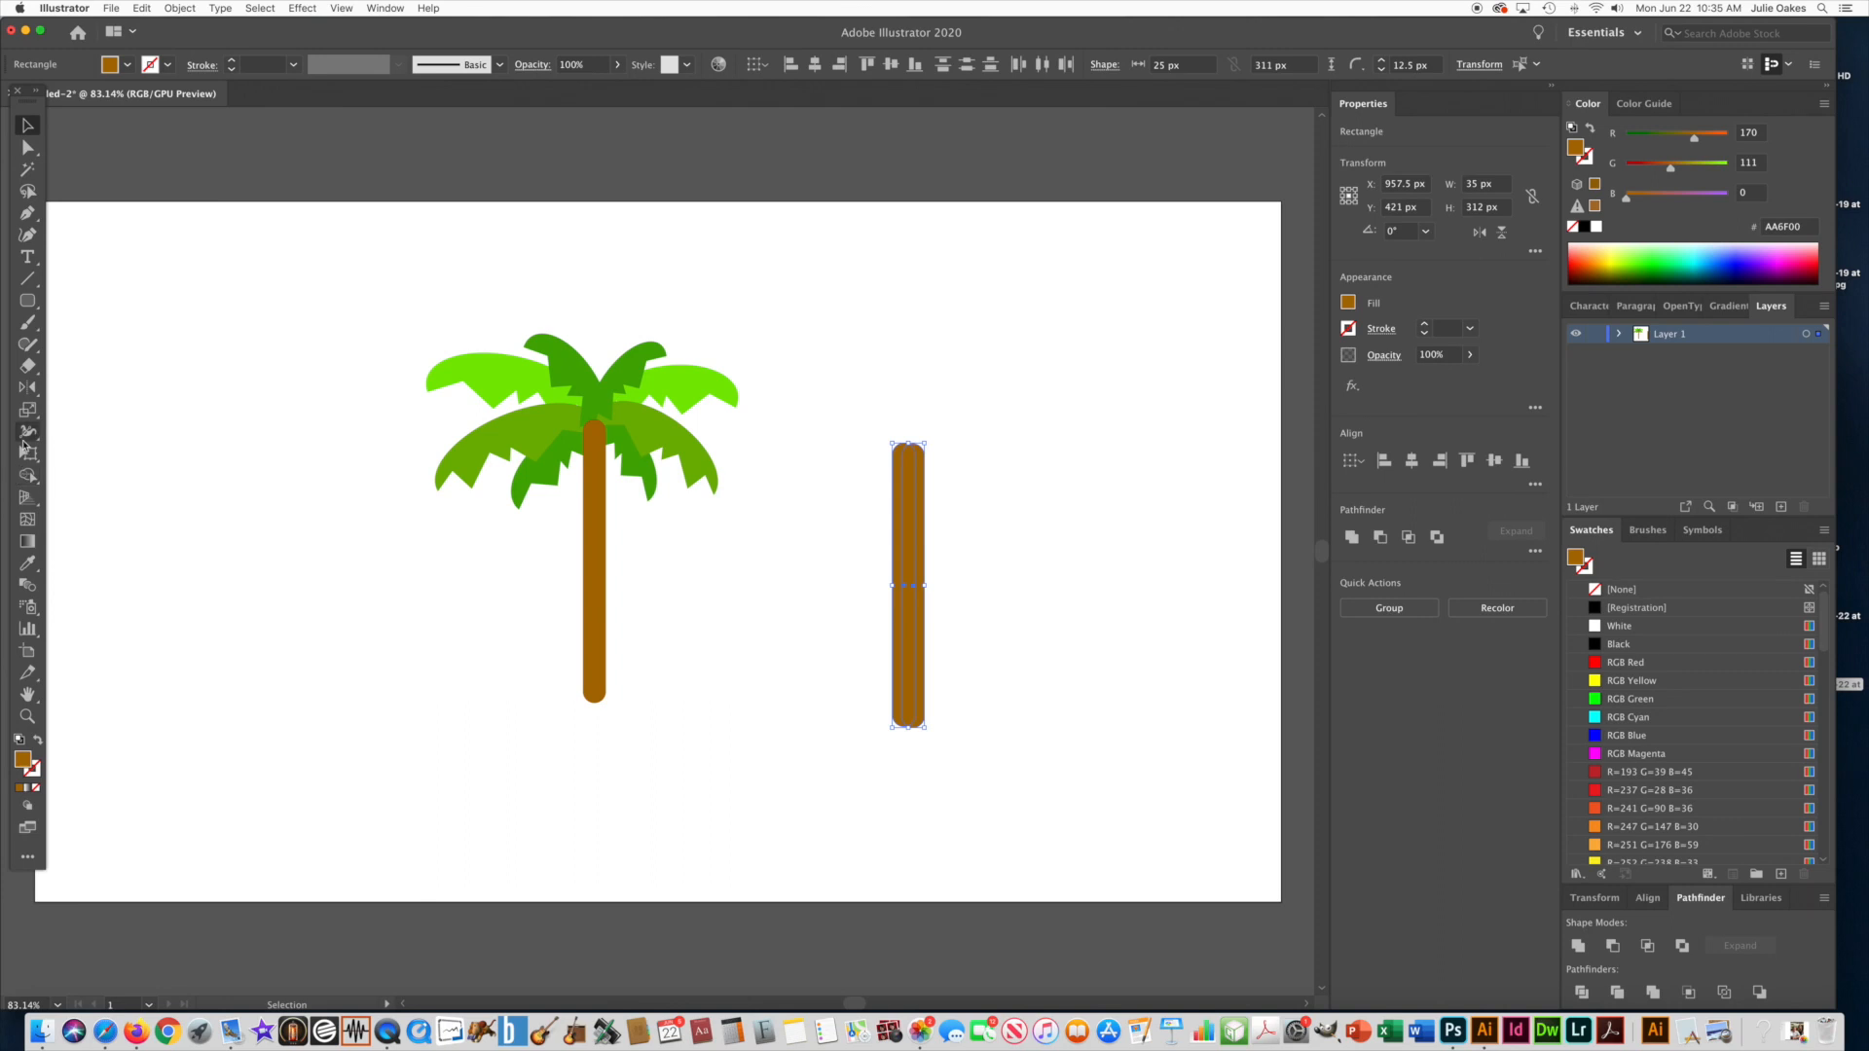
Cut away the left and overlapping areas of the two trunk copies with Shape Builder, leaving a thin sliver of the right edge
{"action": "left_click", "coordinate": [28, 476]}
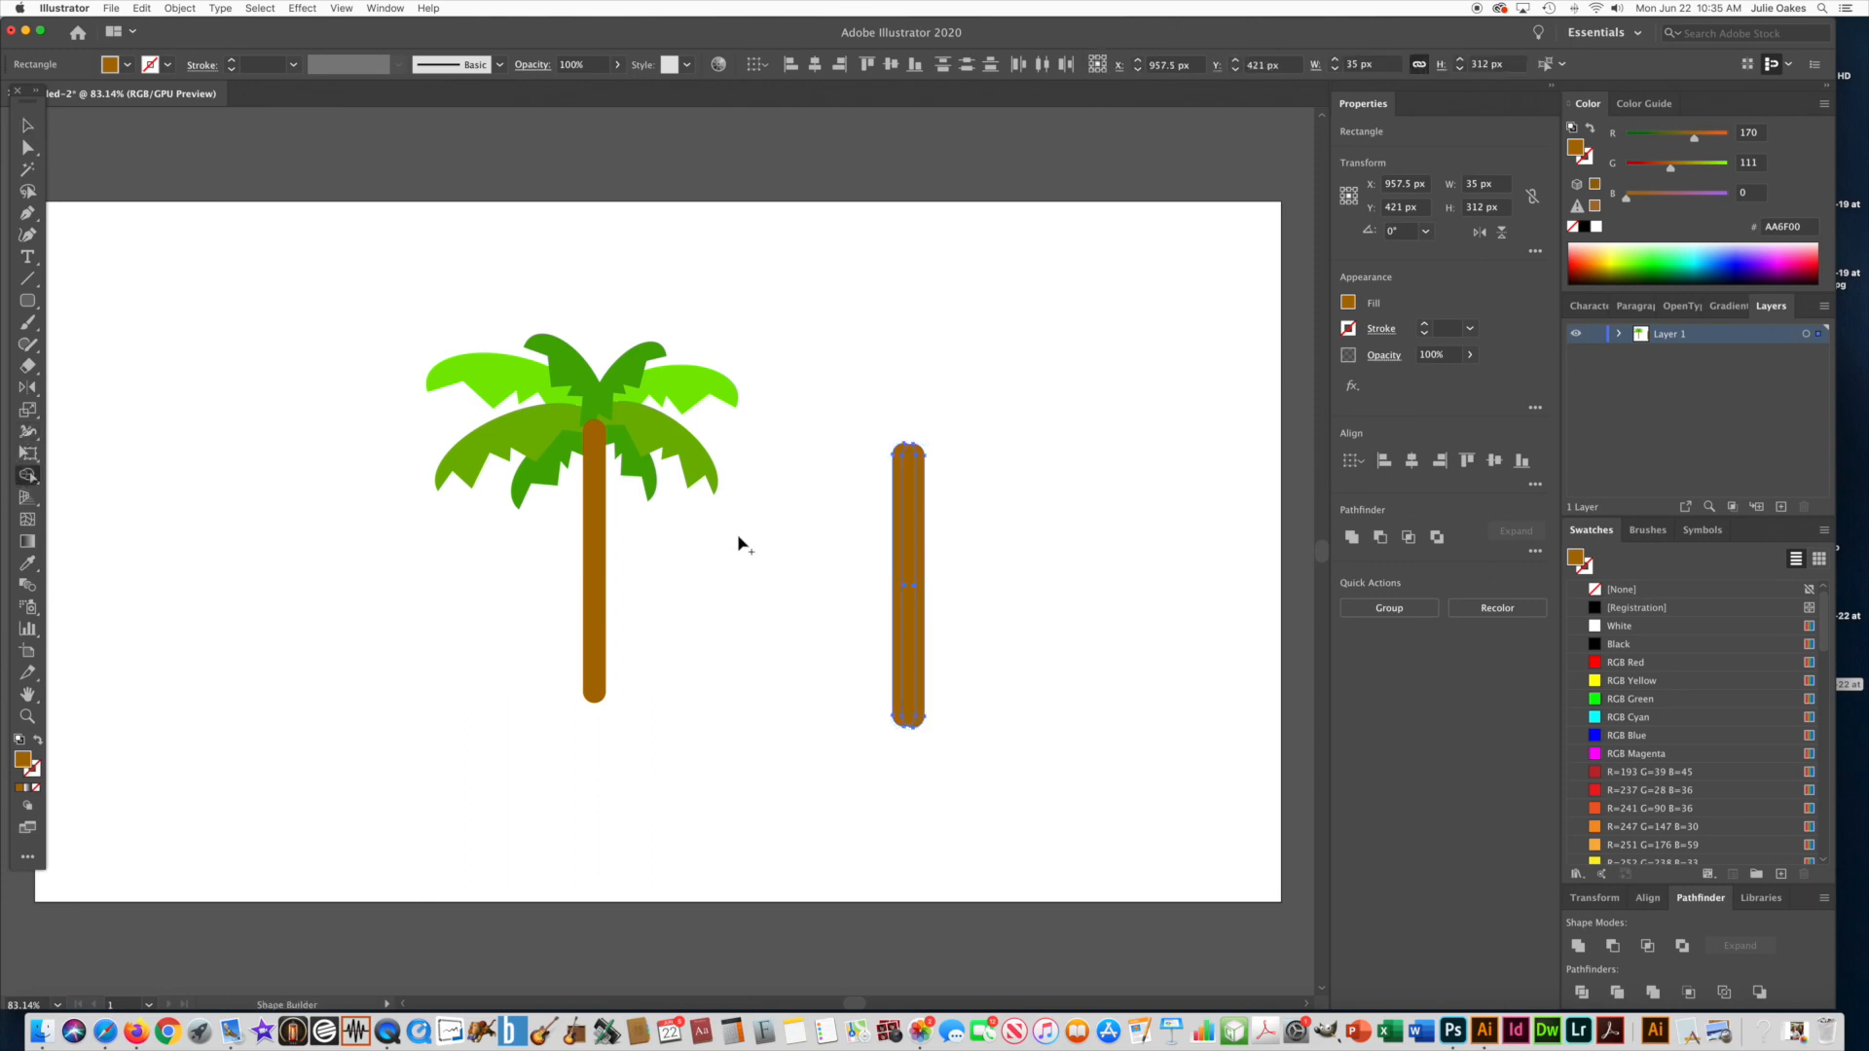
{"action": "left_click", "coordinate": [891, 561], "text": "alt"}
{"action": "left_click", "coordinate": [903, 554], "text": "alt"}
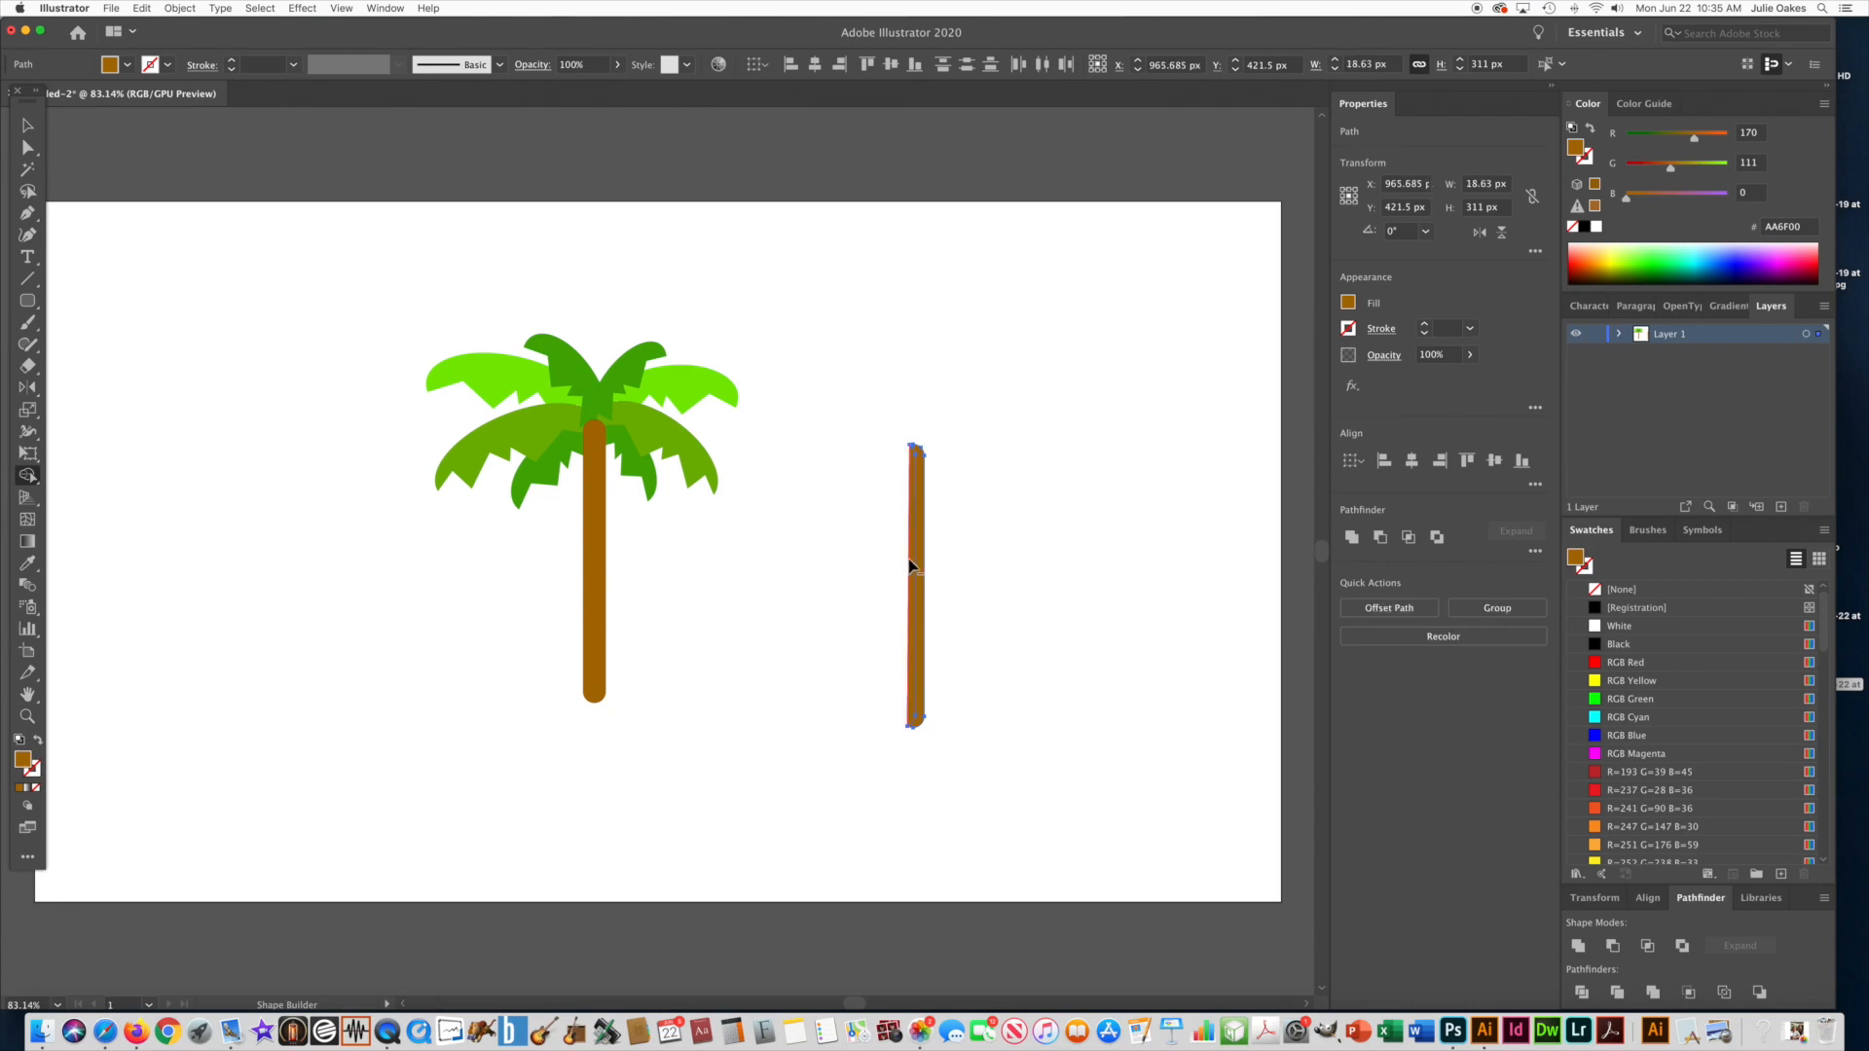
{"action": "left_click", "coordinate": [910, 564], "text": "alt"}
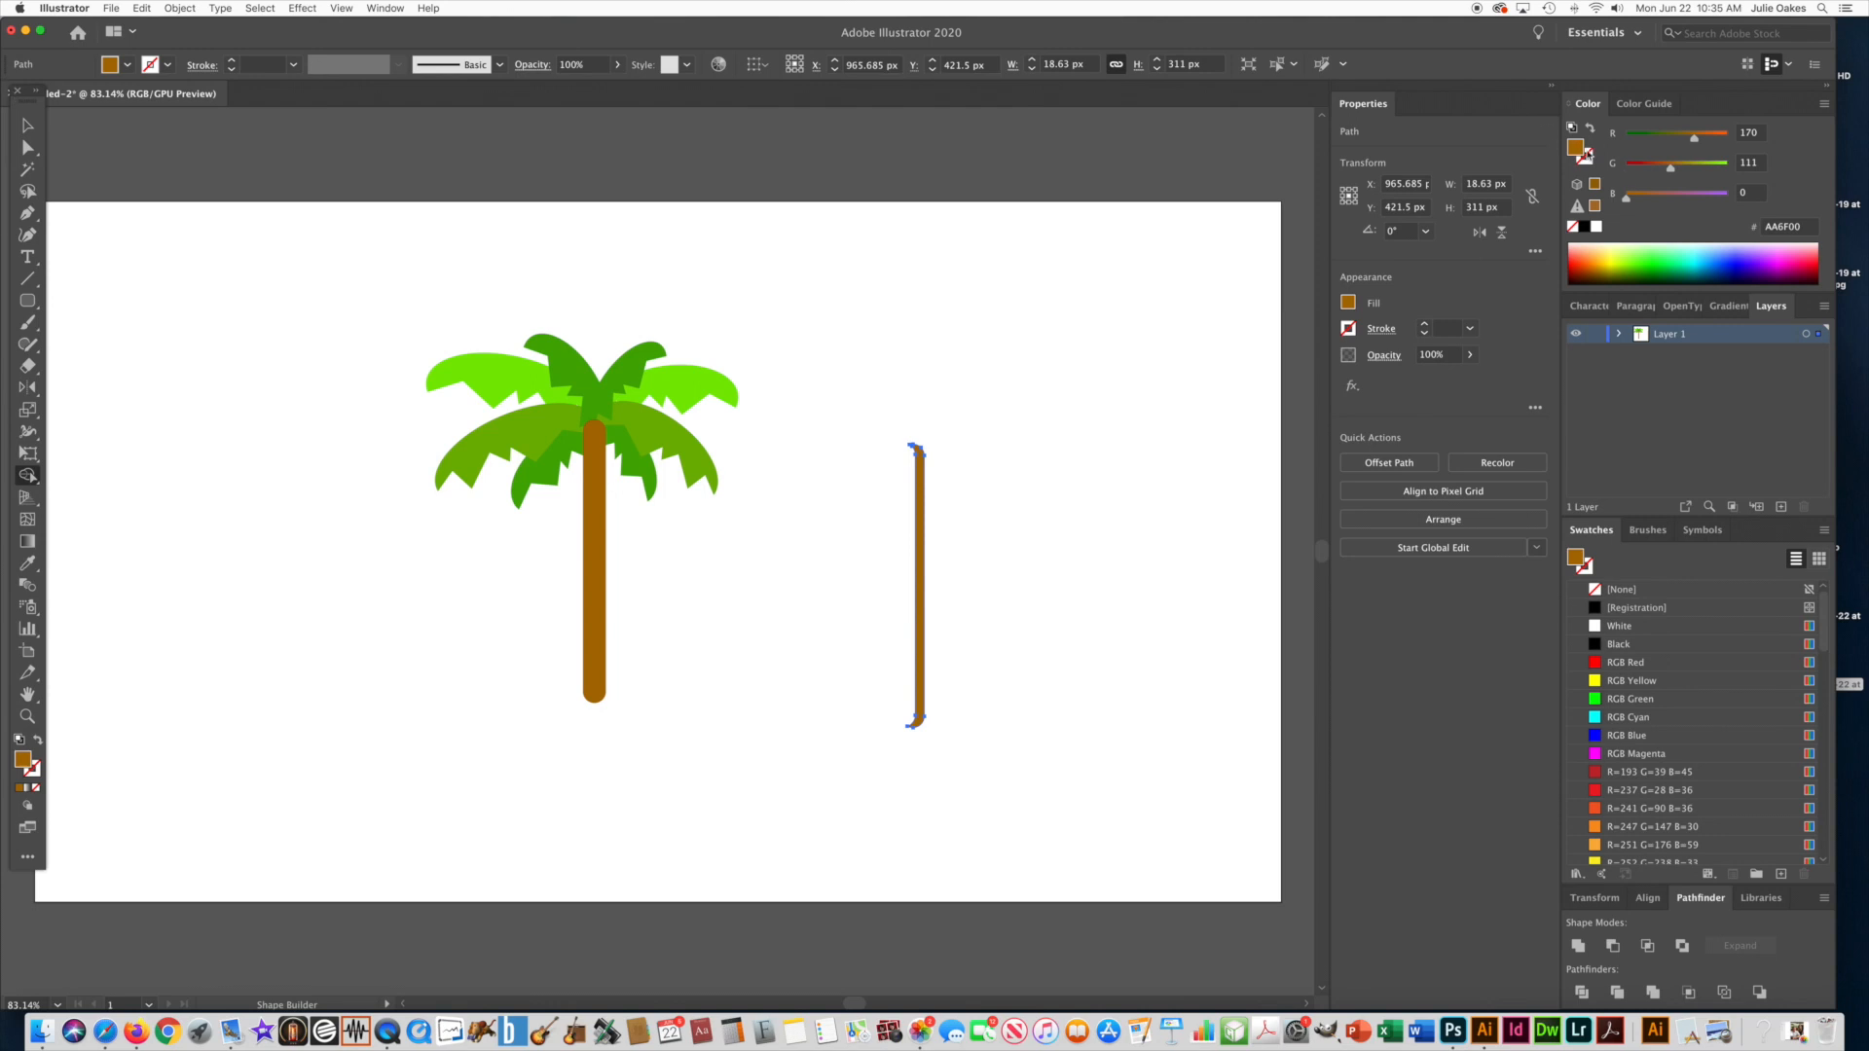
Try to change the trunk sliver's fill to a very dark brown (2A2500)
{"action": "left_click", "coordinate": [1611, 265]}
{"action": "left_click", "coordinate": [1609, 267]}
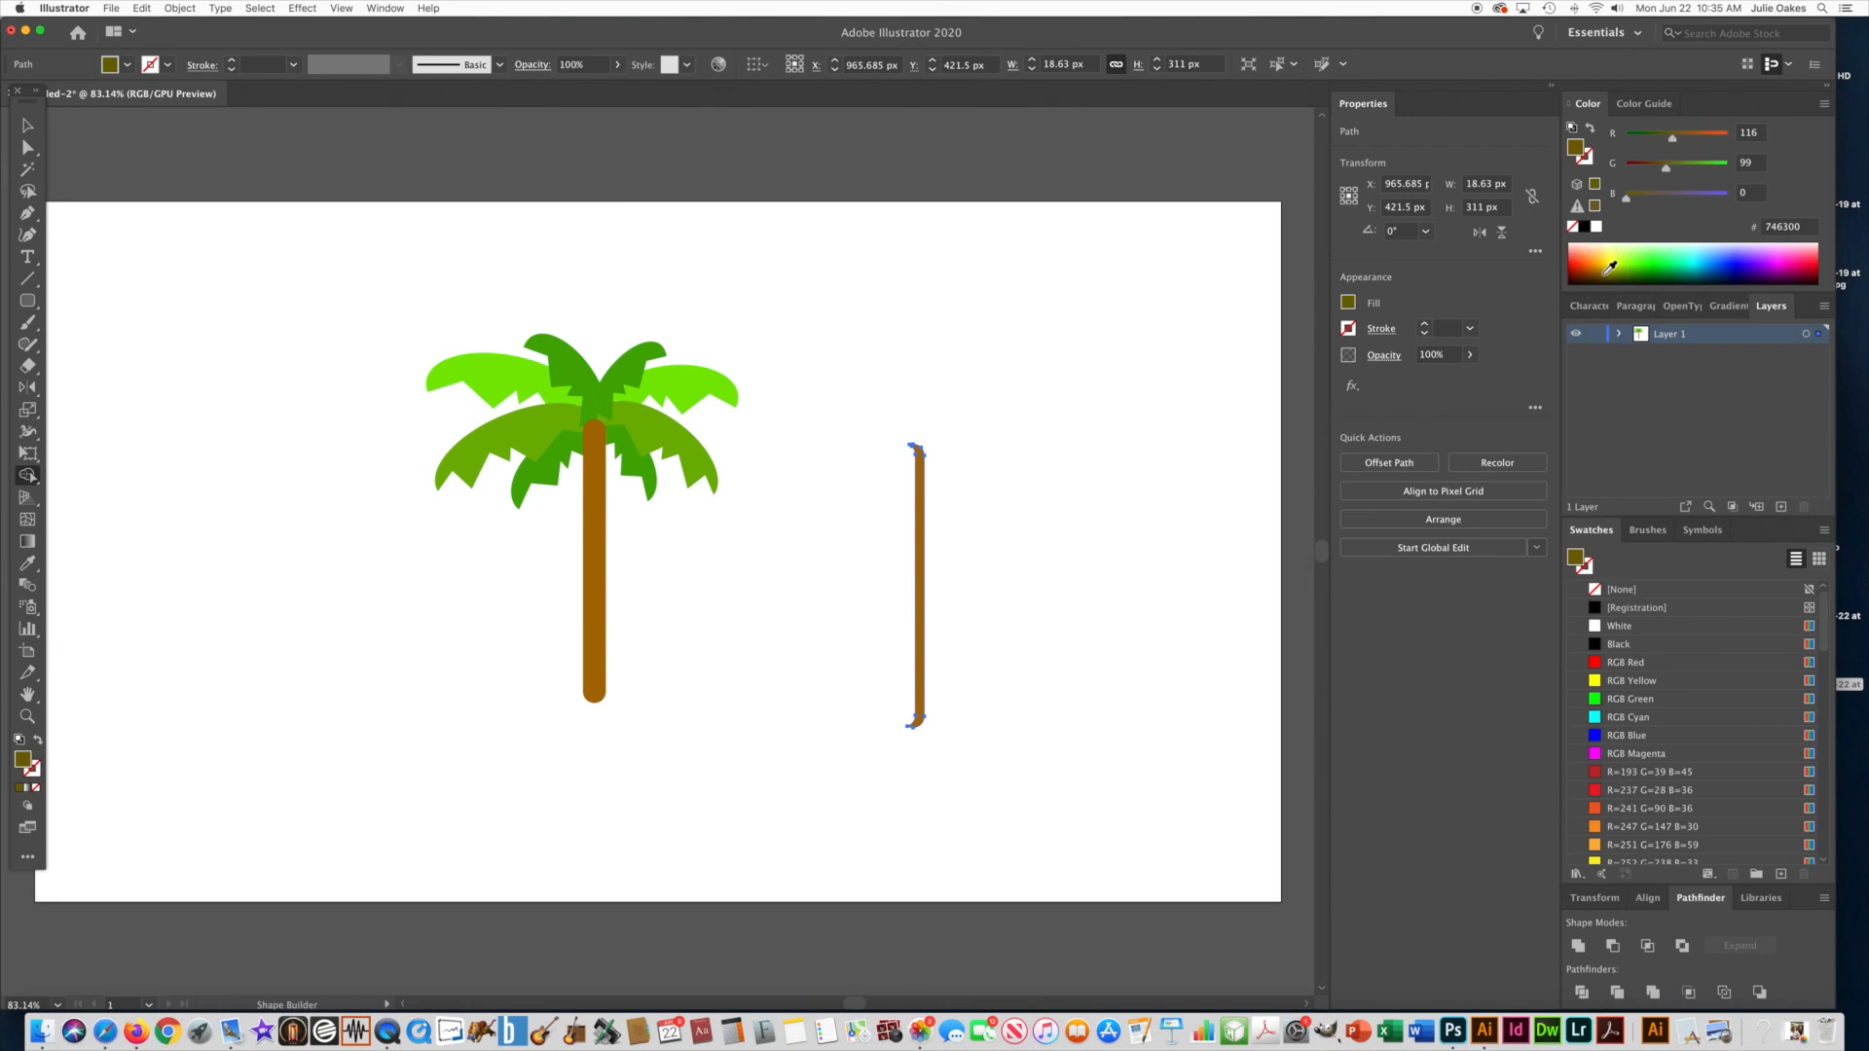
{"action": "left_click", "coordinate": [1608, 273]}
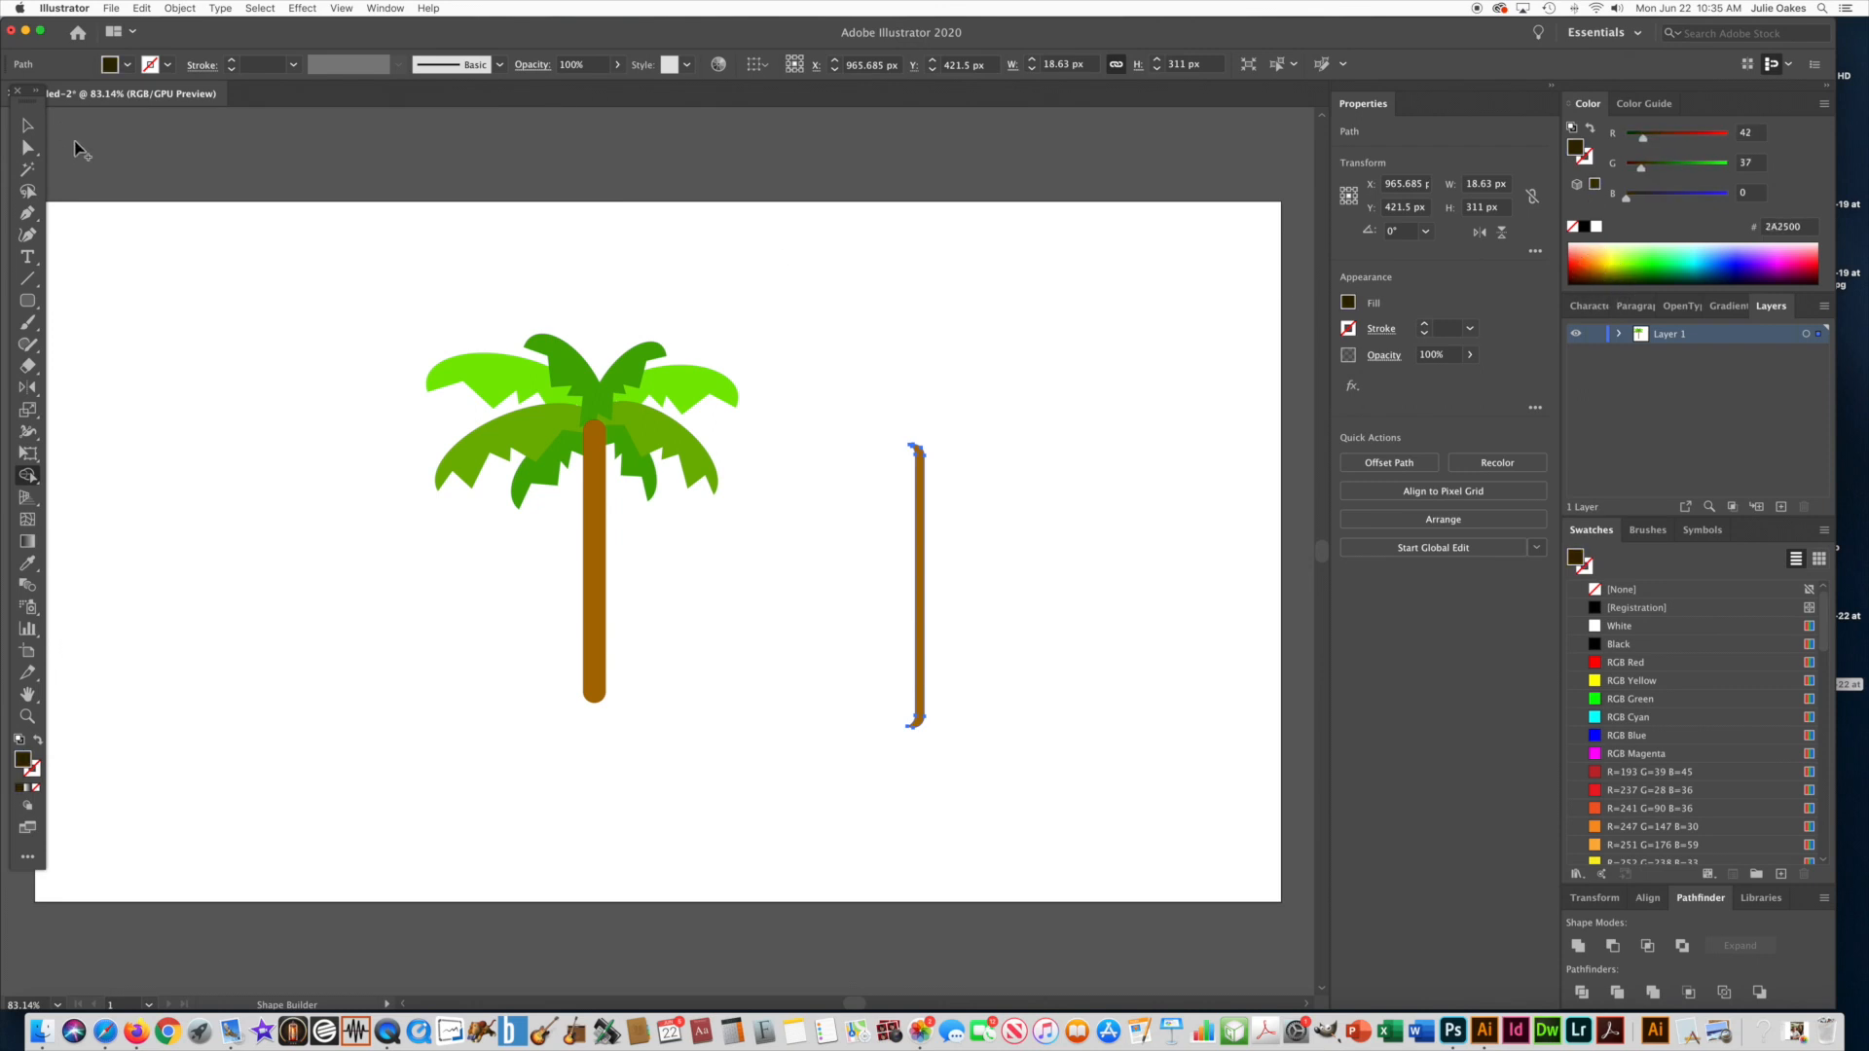
{"action": "left_click", "coordinate": [22, 125]}
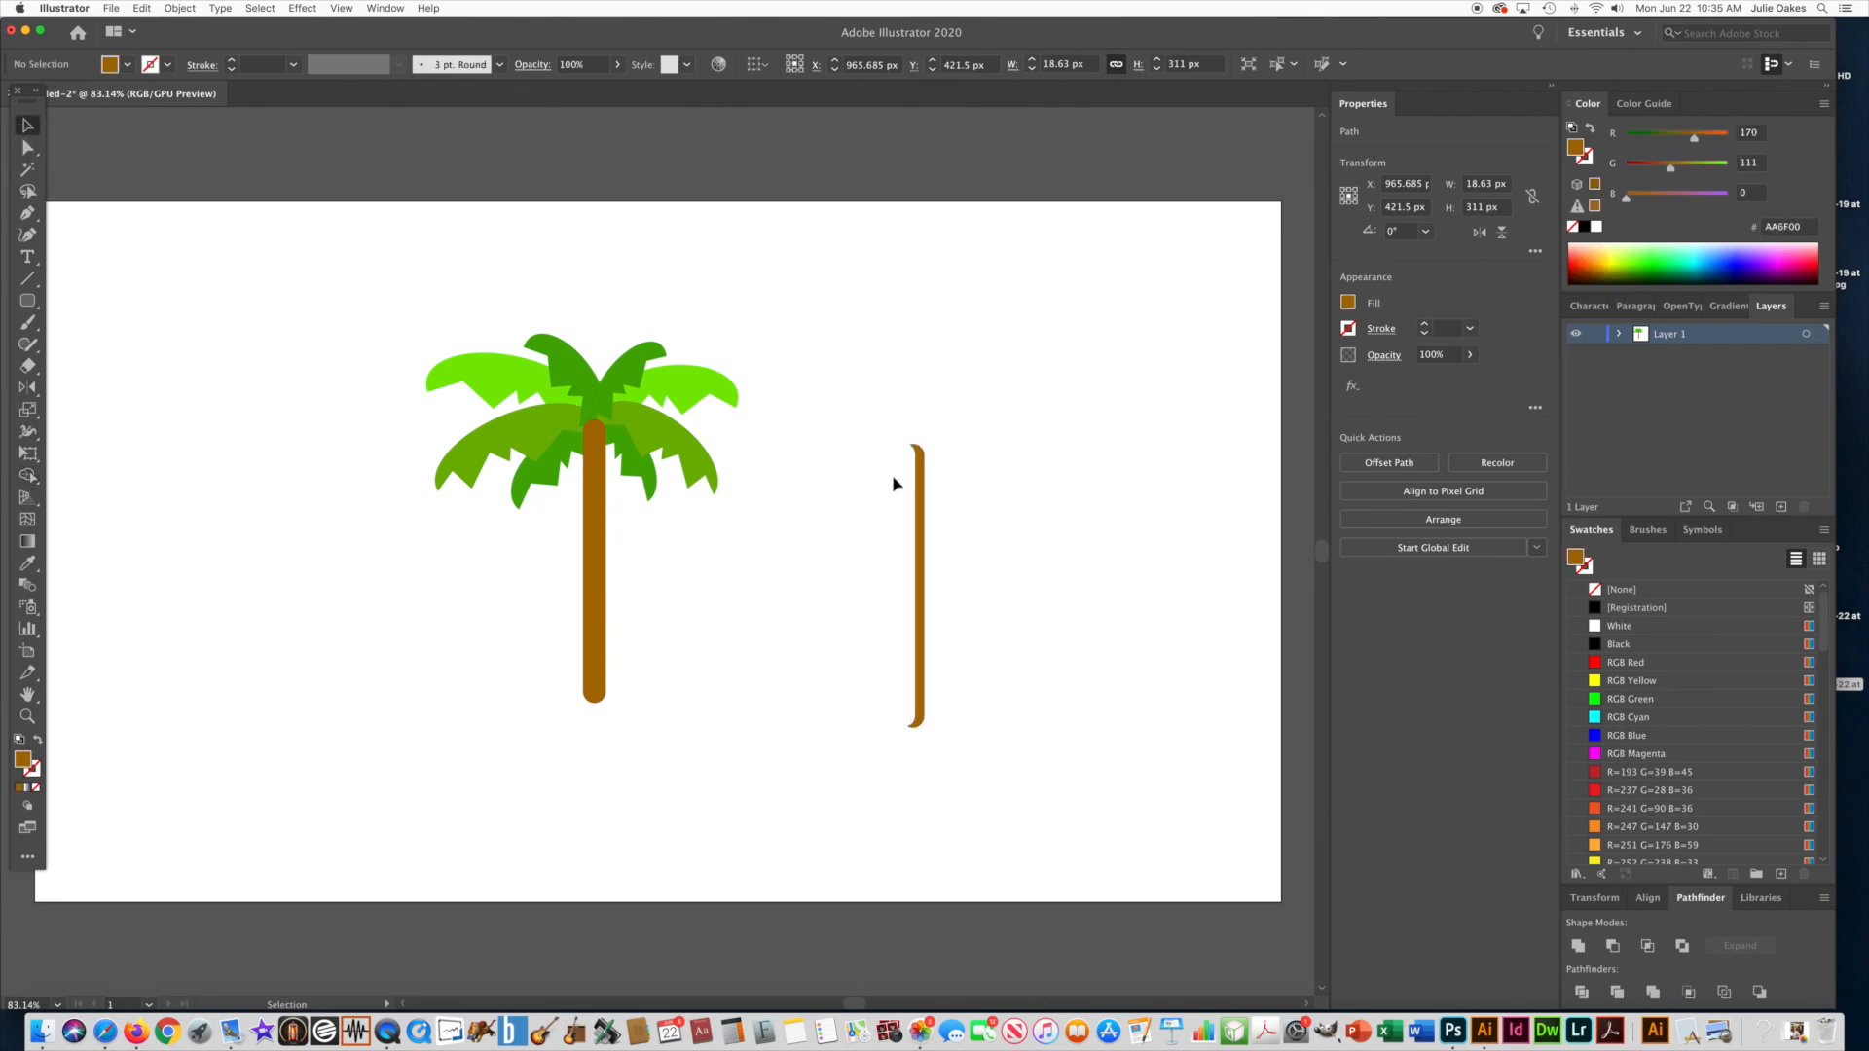
Set the trunk sliver's fill to a darker brown (8A6300) and place it along the trunk's right edge
{"action": "left_click", "coordinate": [1605, 265]}
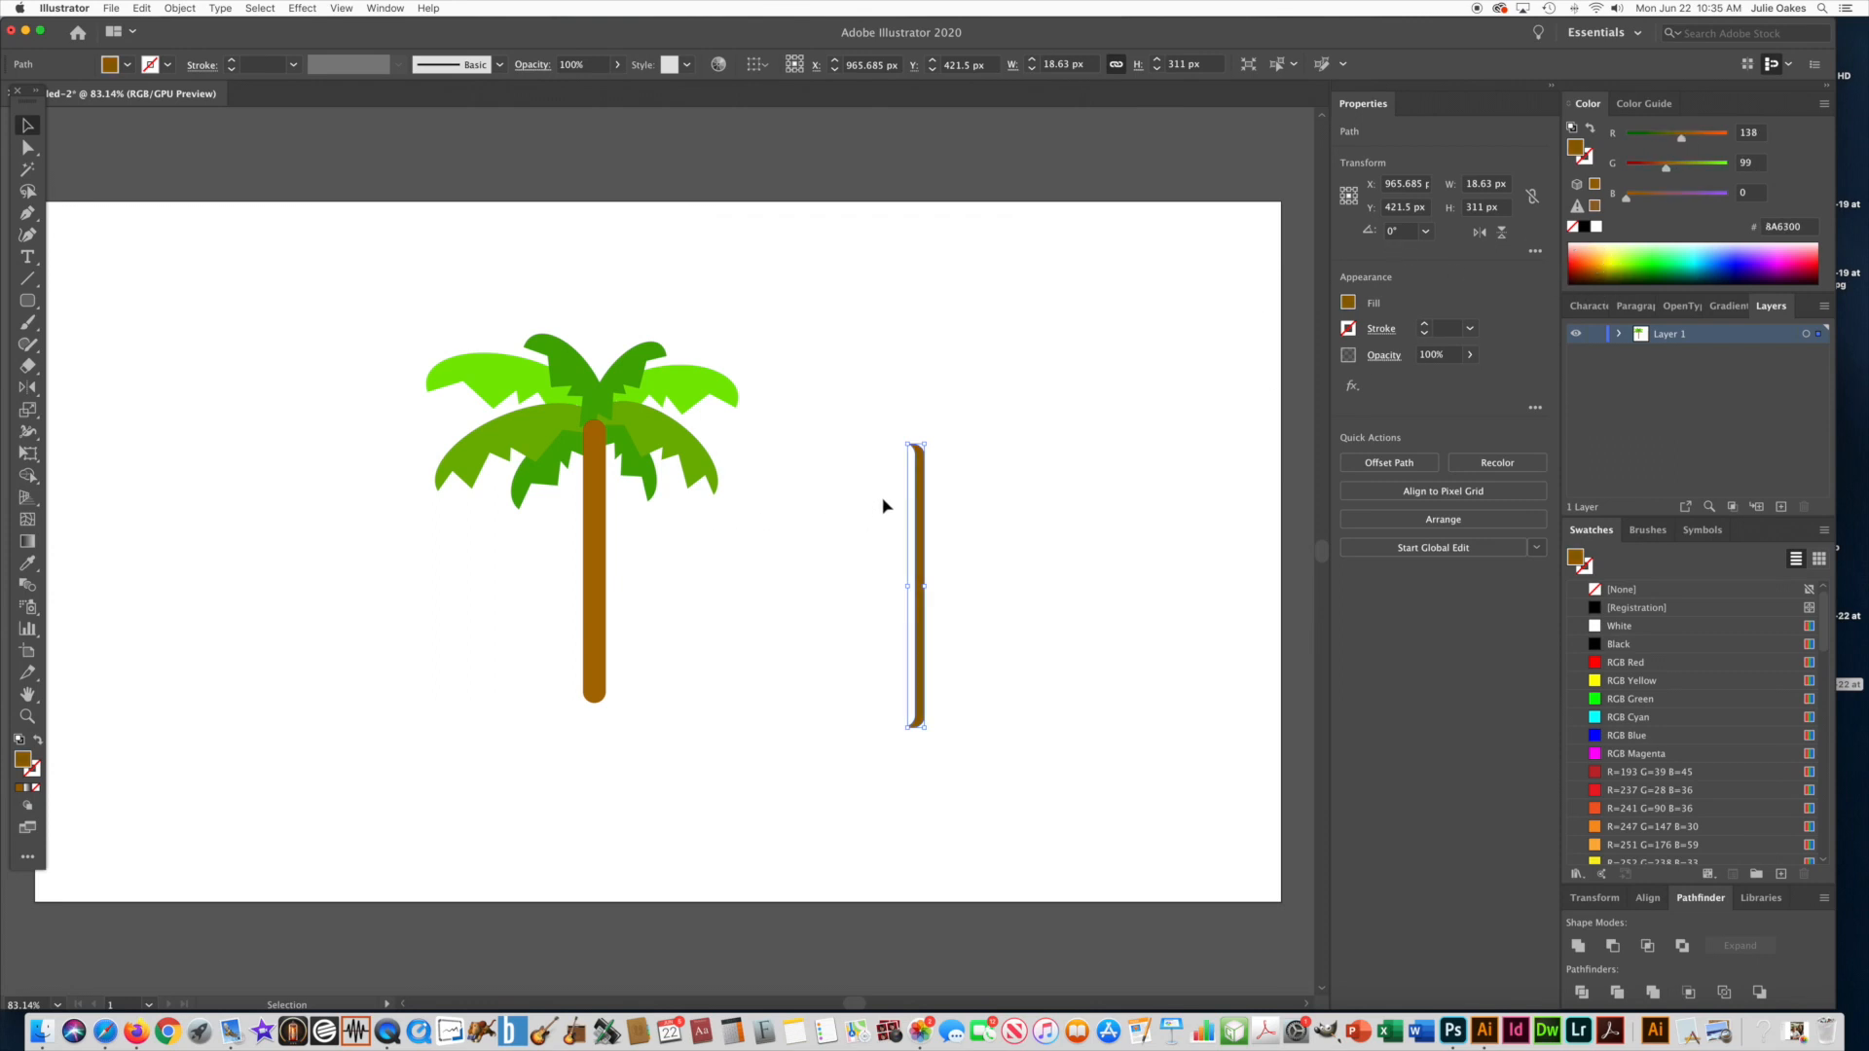
{"action": "left_click_drag", "start_coordinate": [918, 500], "coordinate": [600, 479]}
{"action": "left_click", "coordinate": [412, 566]}
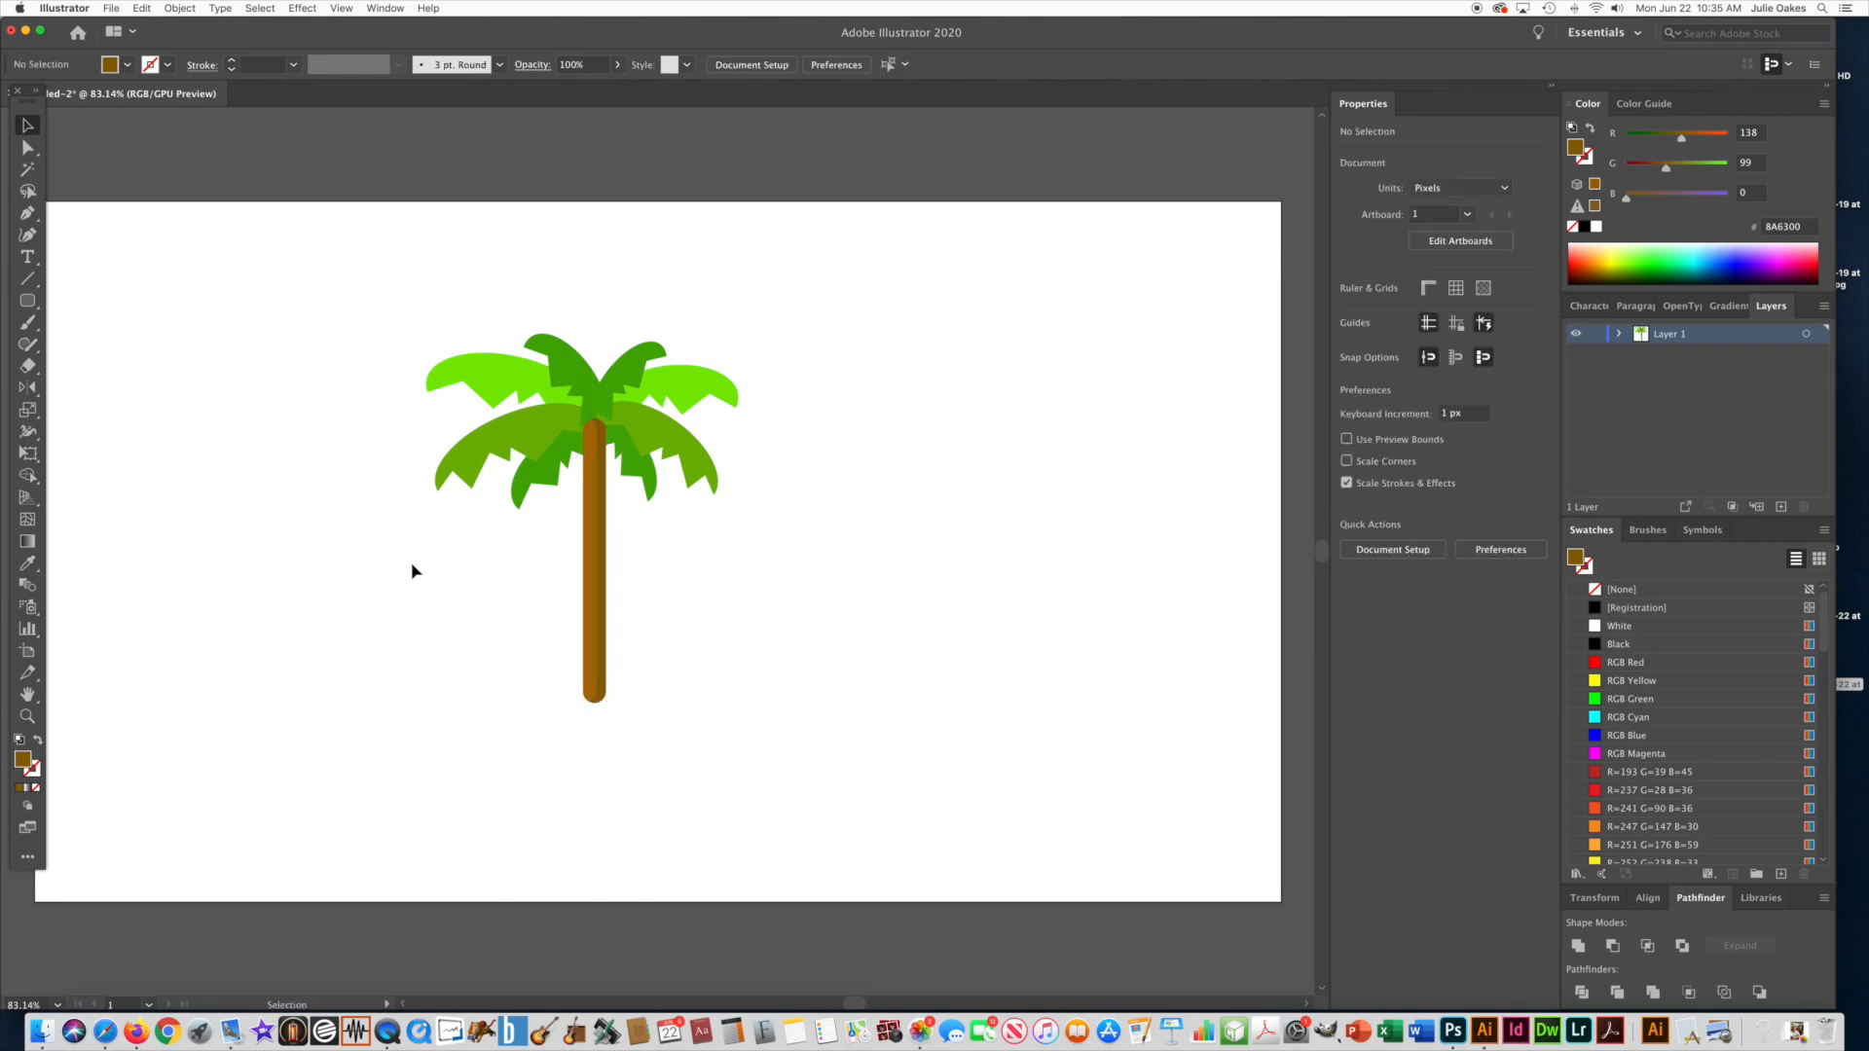
Send the trunk and its shading sliver to the back, behind all the fronds
{"action": "left_click_drag", "start_coordinate": [502, 550], "coordinate": [661, 602]}
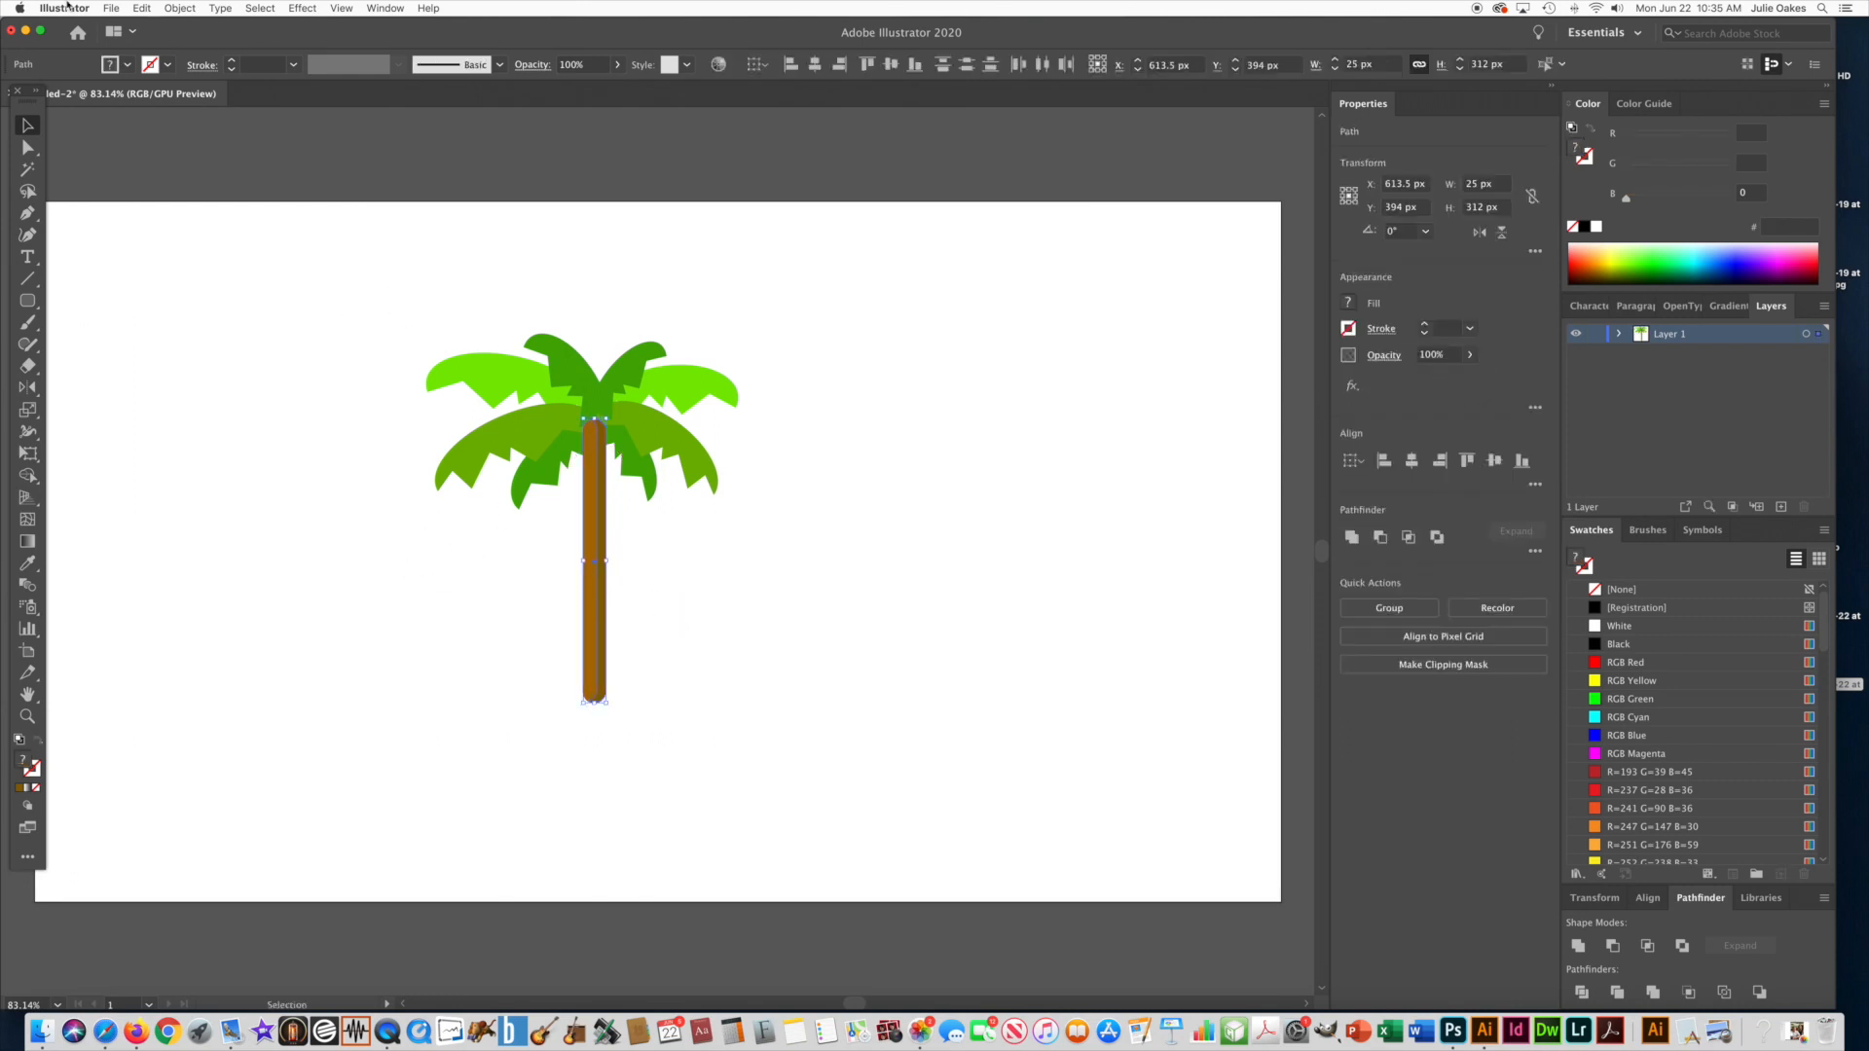
{"action": "left_click", "coordinate": [180, 8]}
{"action": "mouse_move", "coordinate": [186, 39]}
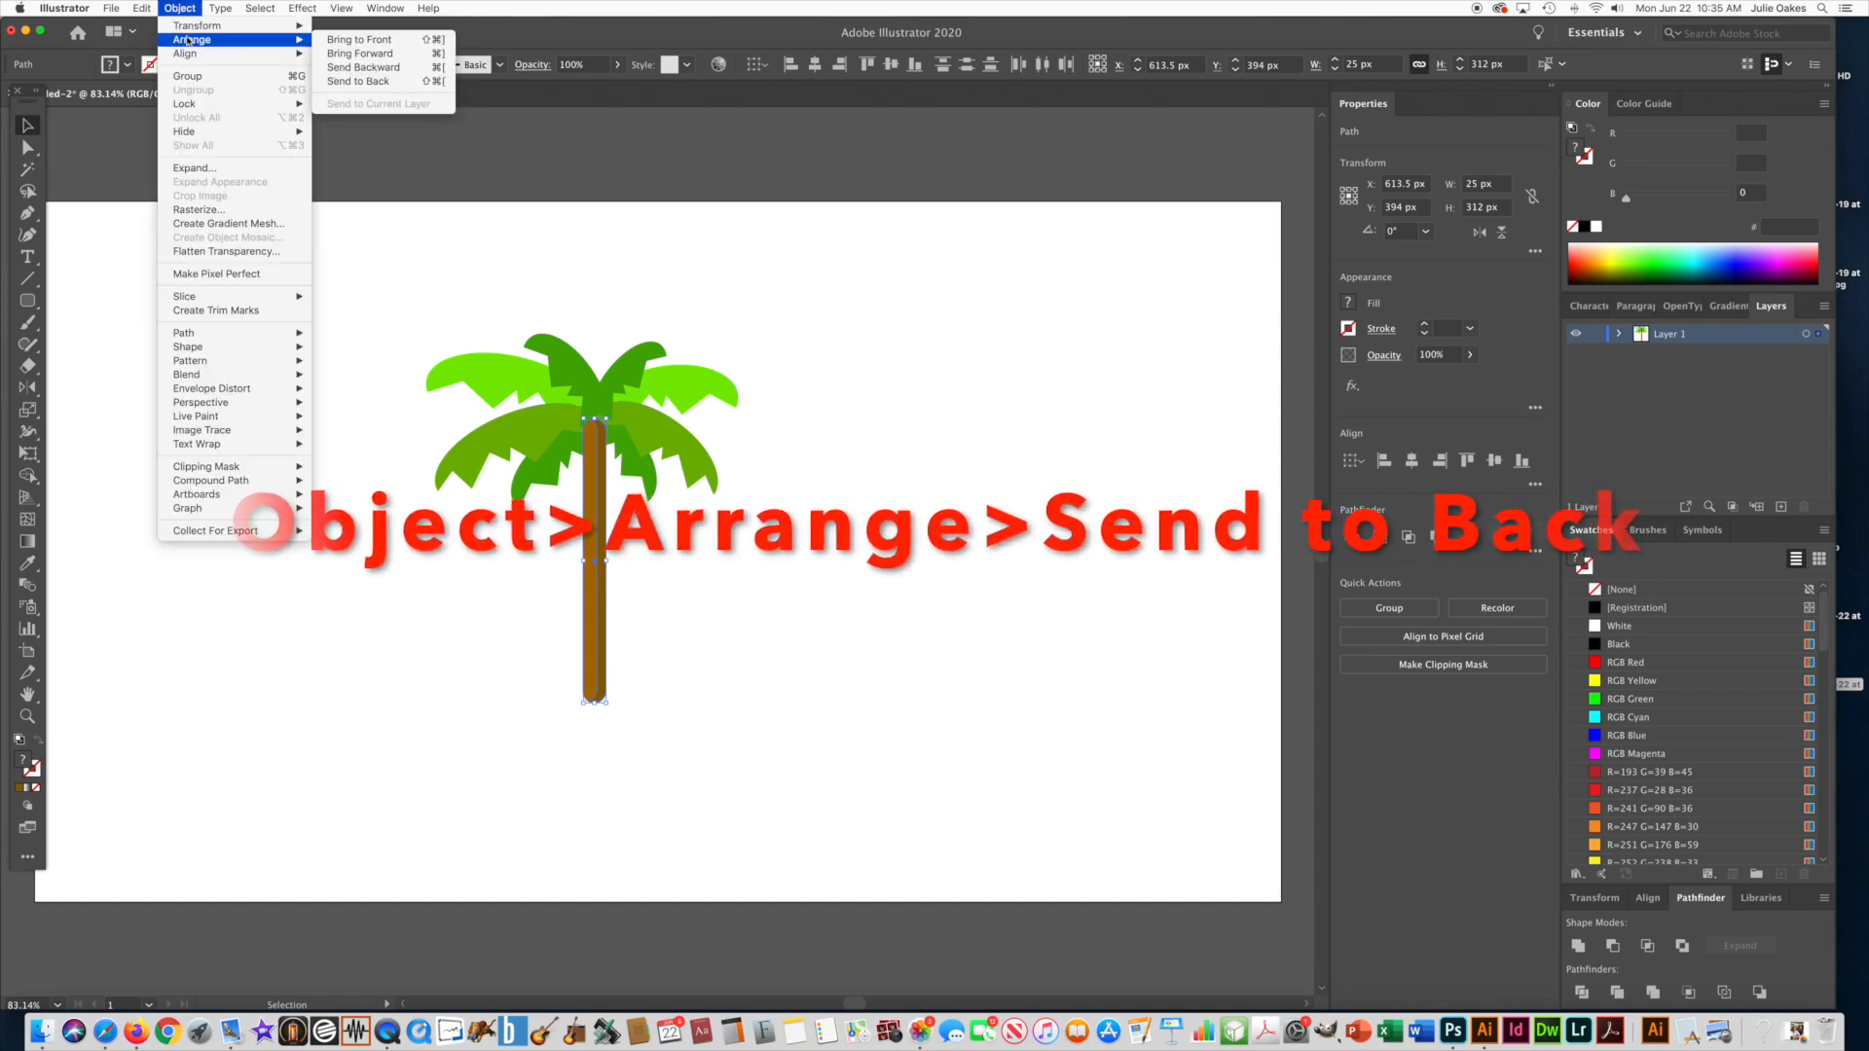
{"action": "left_click", "coordinate": [365, 84]}
{"action": "left_click", "coordinate": [327, 336]}
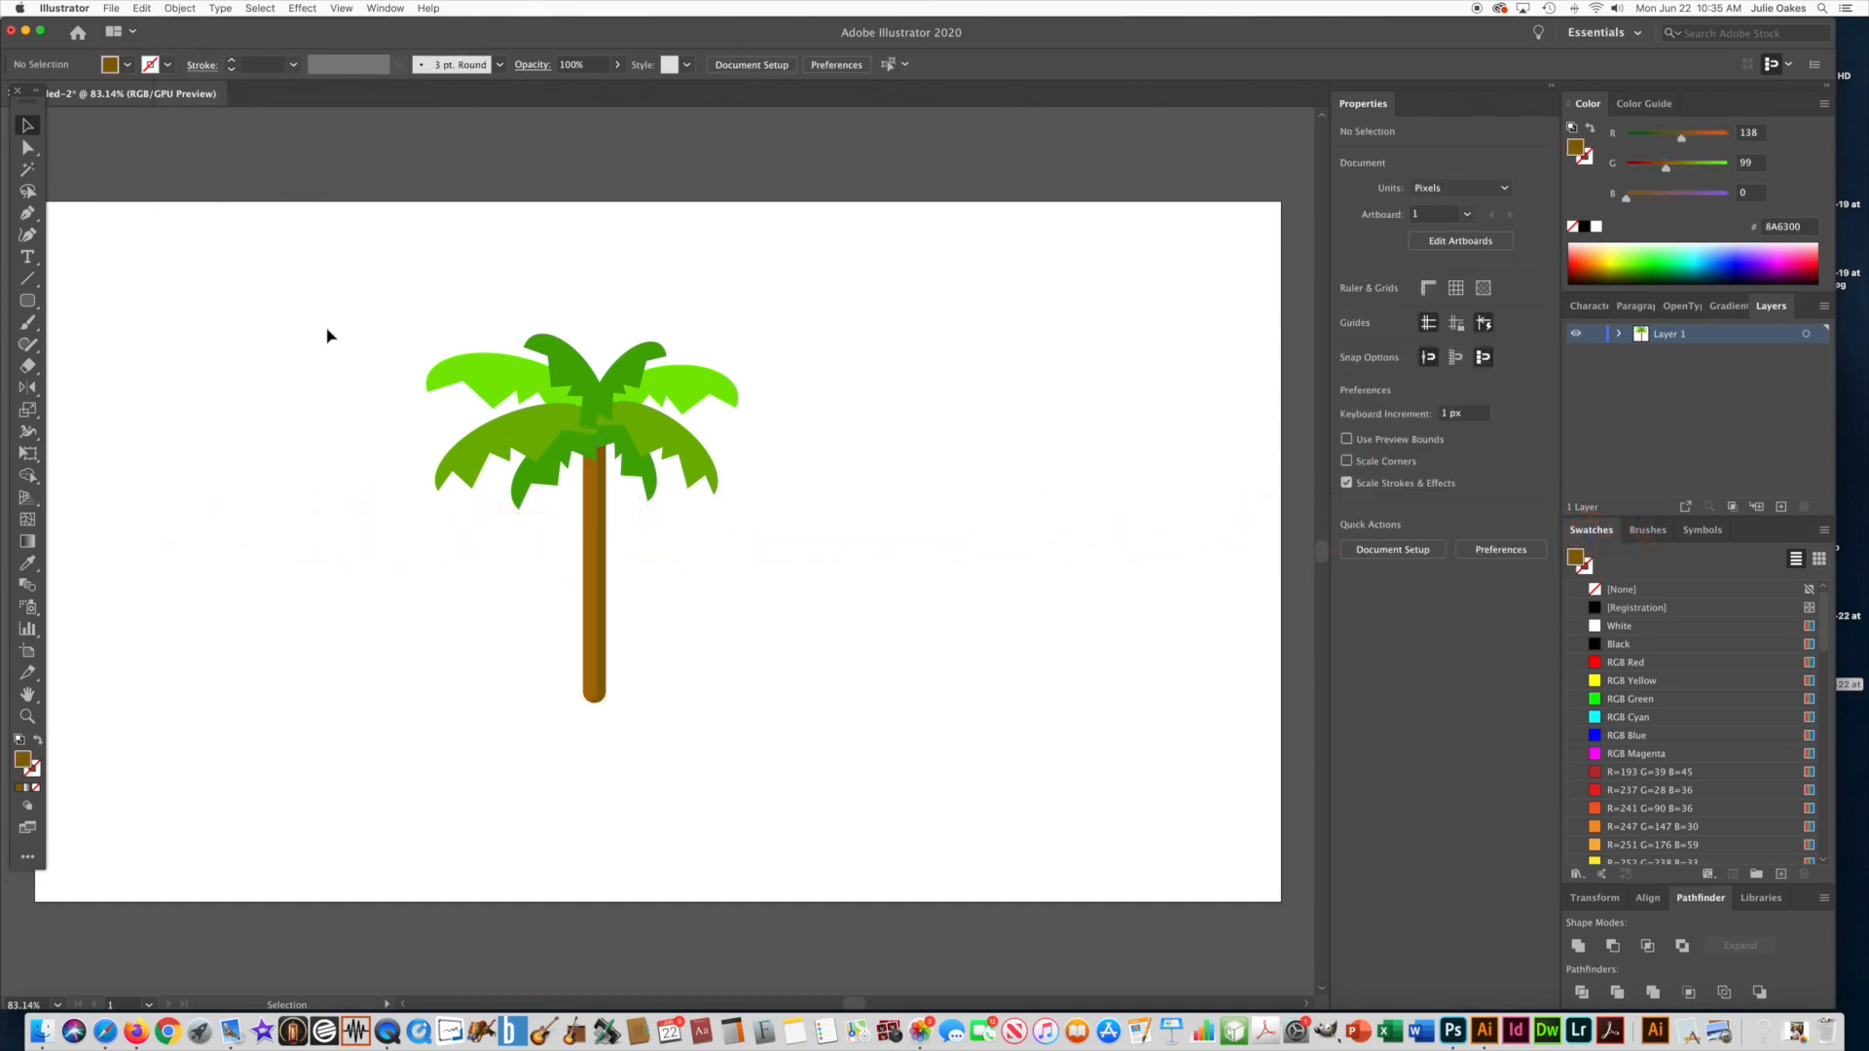
Group all the fronds, the trunk and the shading sliver into one palm tree object
{"action": "left_click_drag", "start_coordinate": [331, 304], "coordinate": [873, 779]}
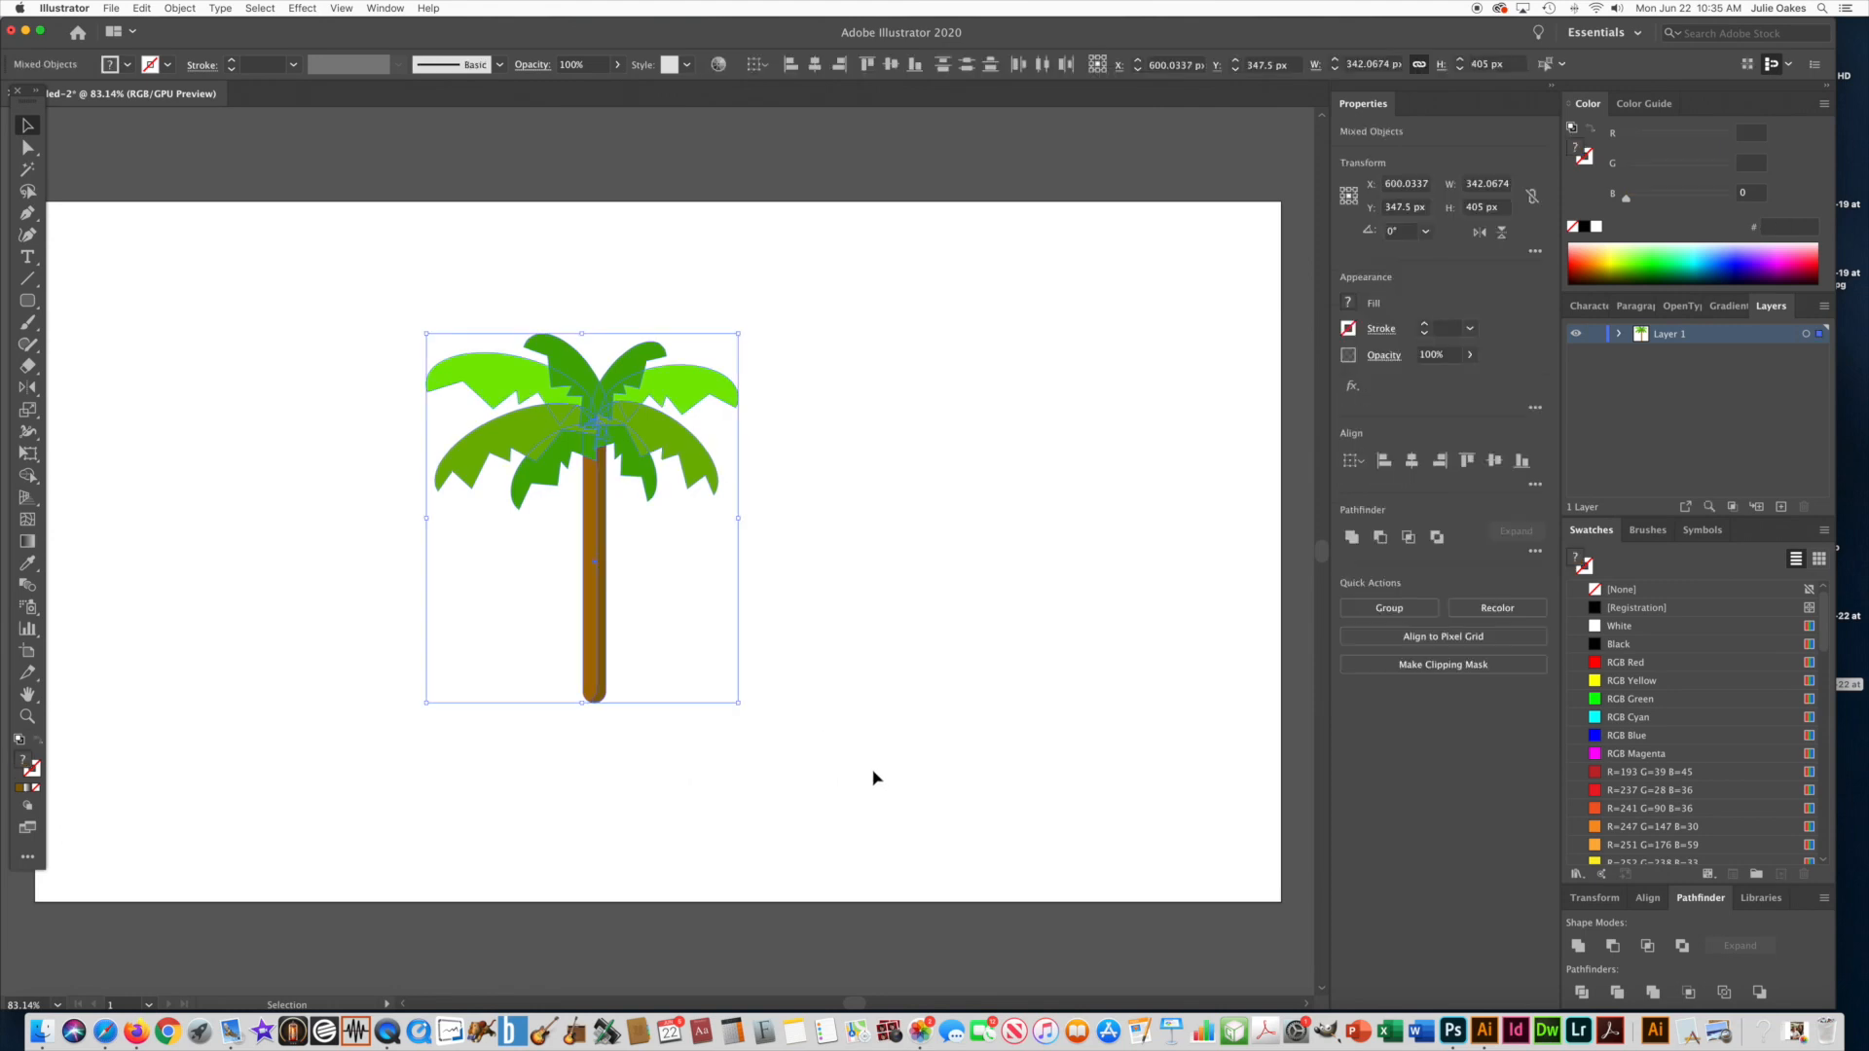
{"action": "left_click", "coordinate": [194, 8]}
{"action": "mouse_move", "coordinate": [194, 39]}
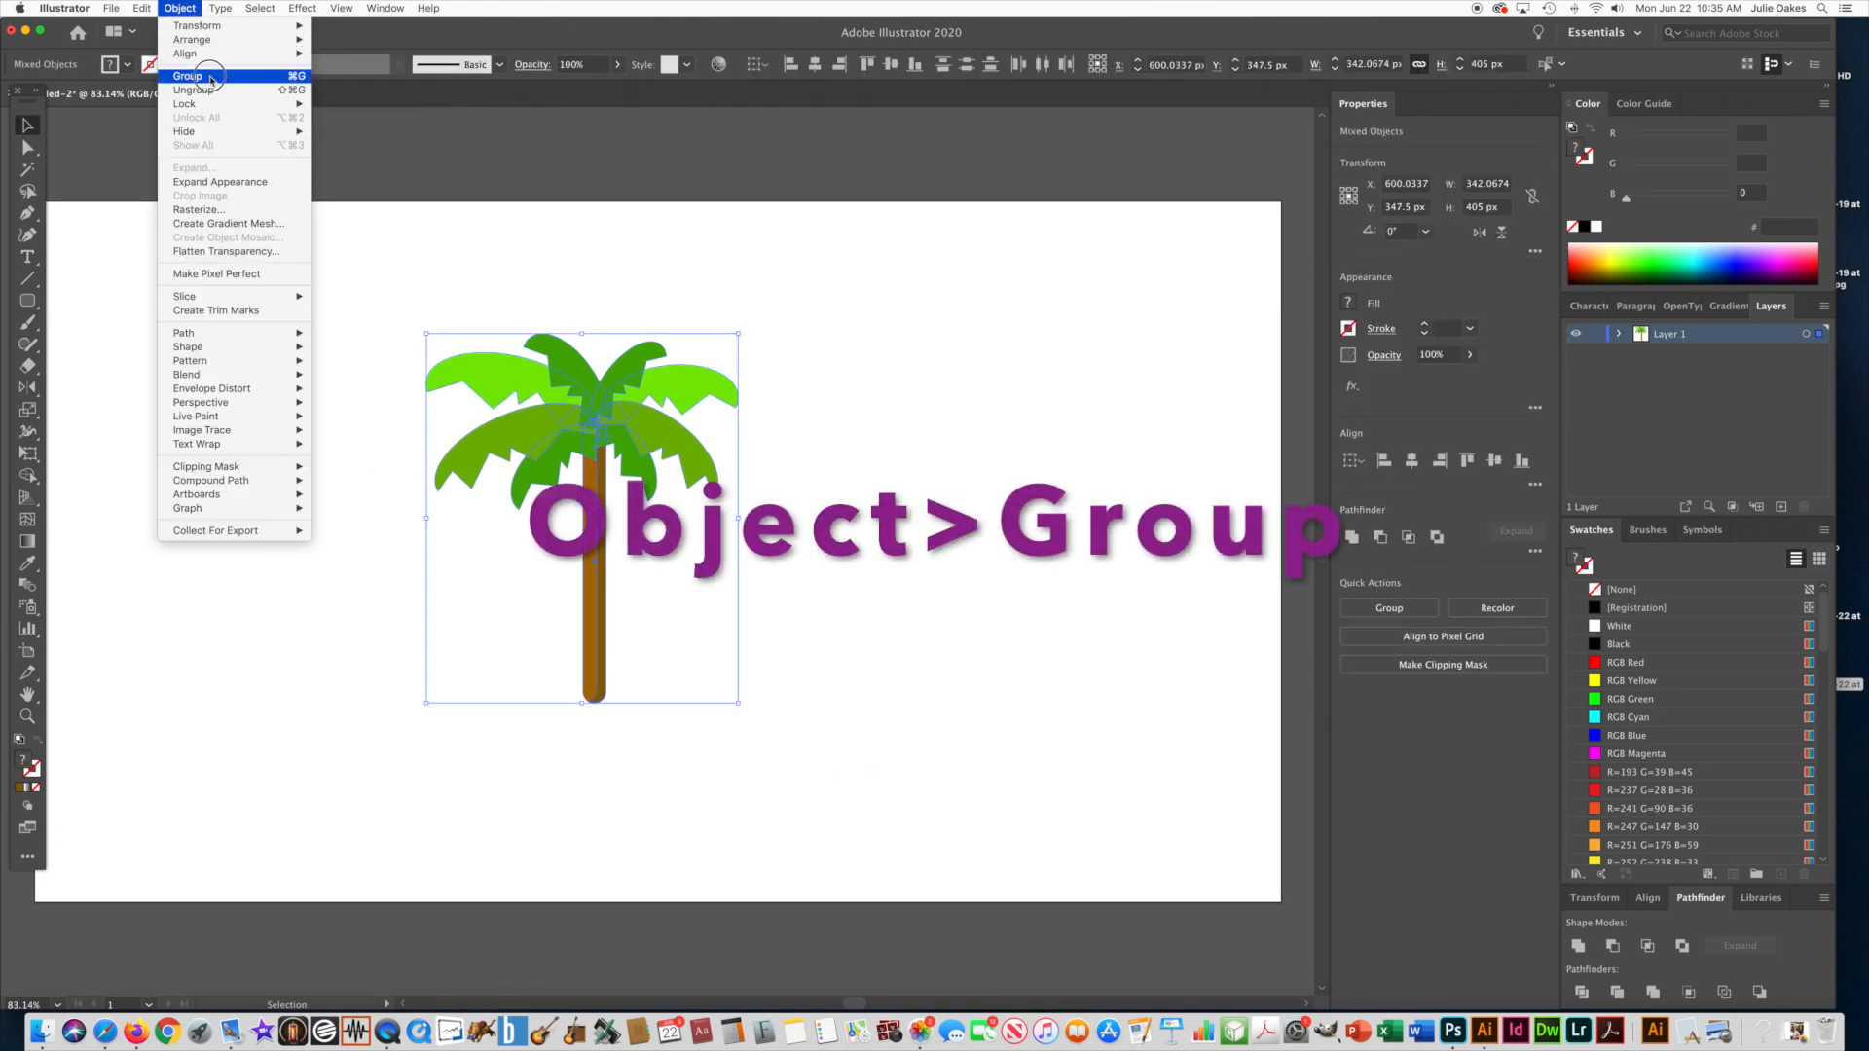
{"action": "left_click", "coordinate": [194, 77]}
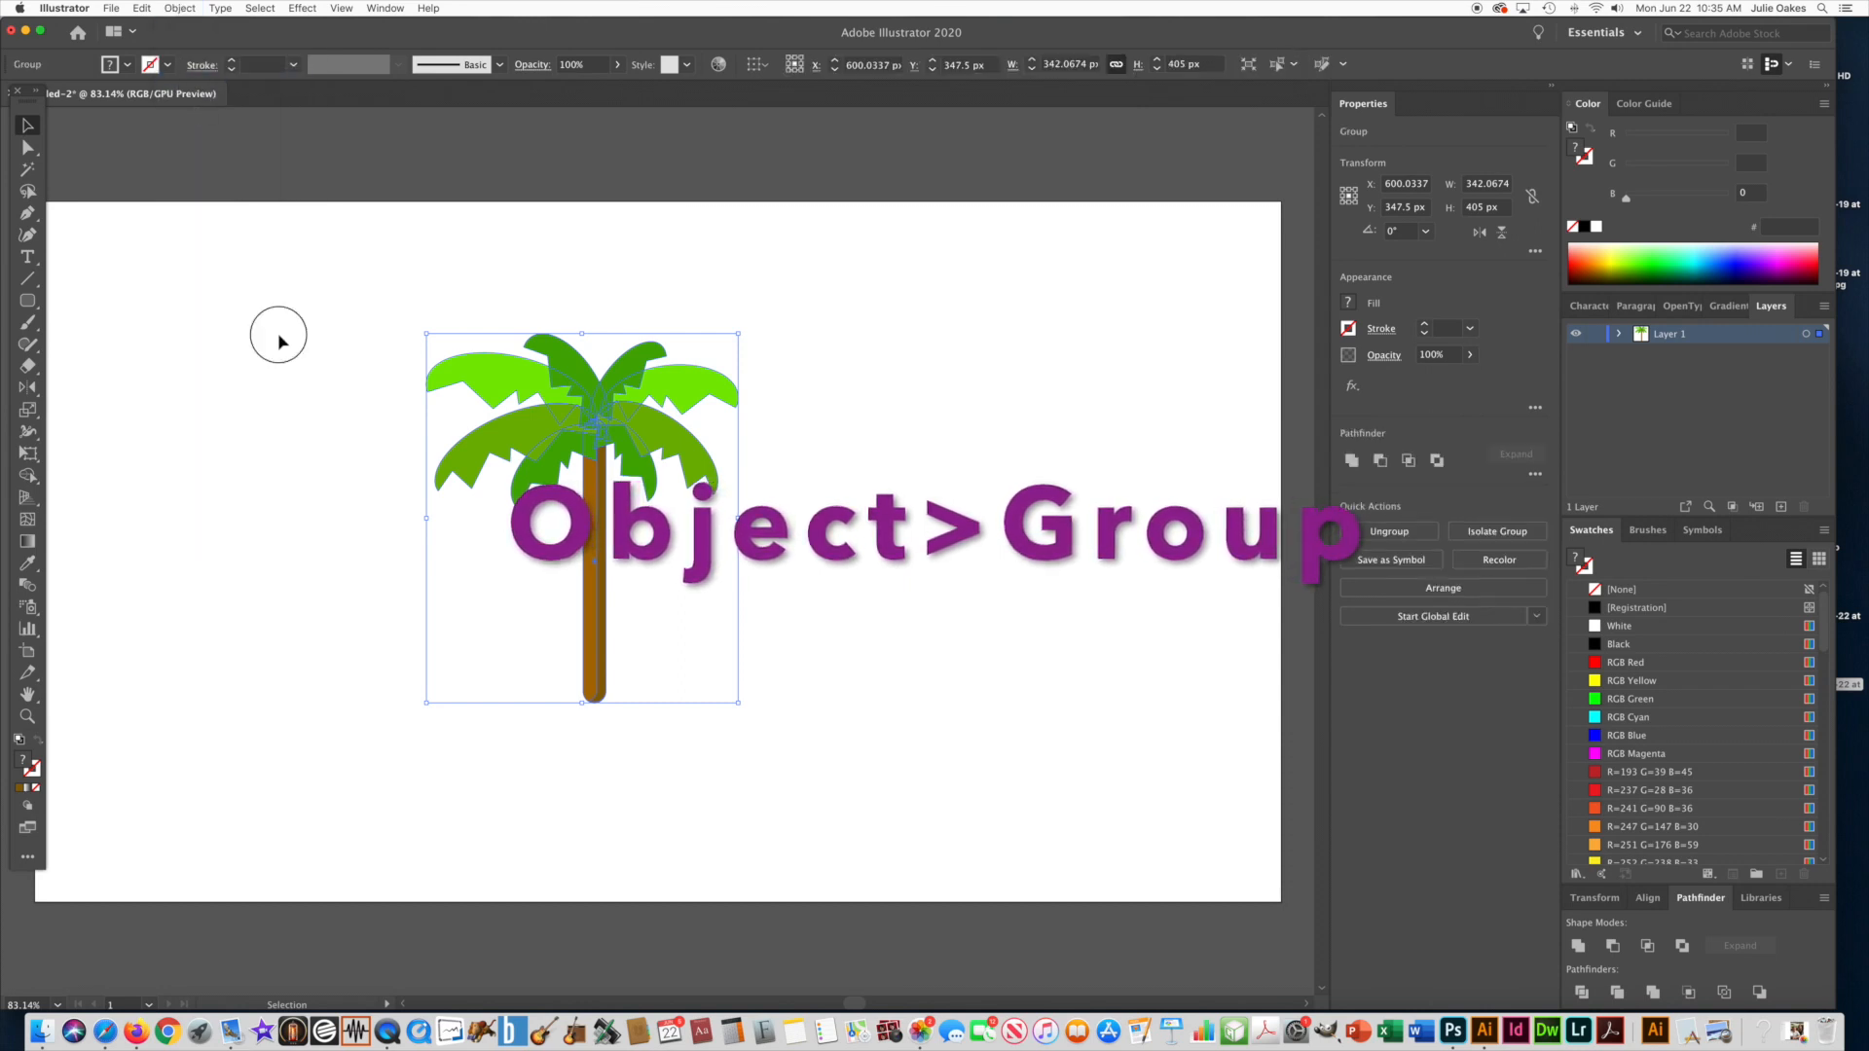
{"action": "left_click", "coordinate": [275, 334]}
Move the grouped palm tree to the left part of the artboard
{"action": "left_click", "coordinate": [613, 399]}
{"action": "left_click_drag", "start_coordinate": [613, 399], "coordinate": [310, 413]}
{"action": "left_click", "coordinate": [622, 428]}
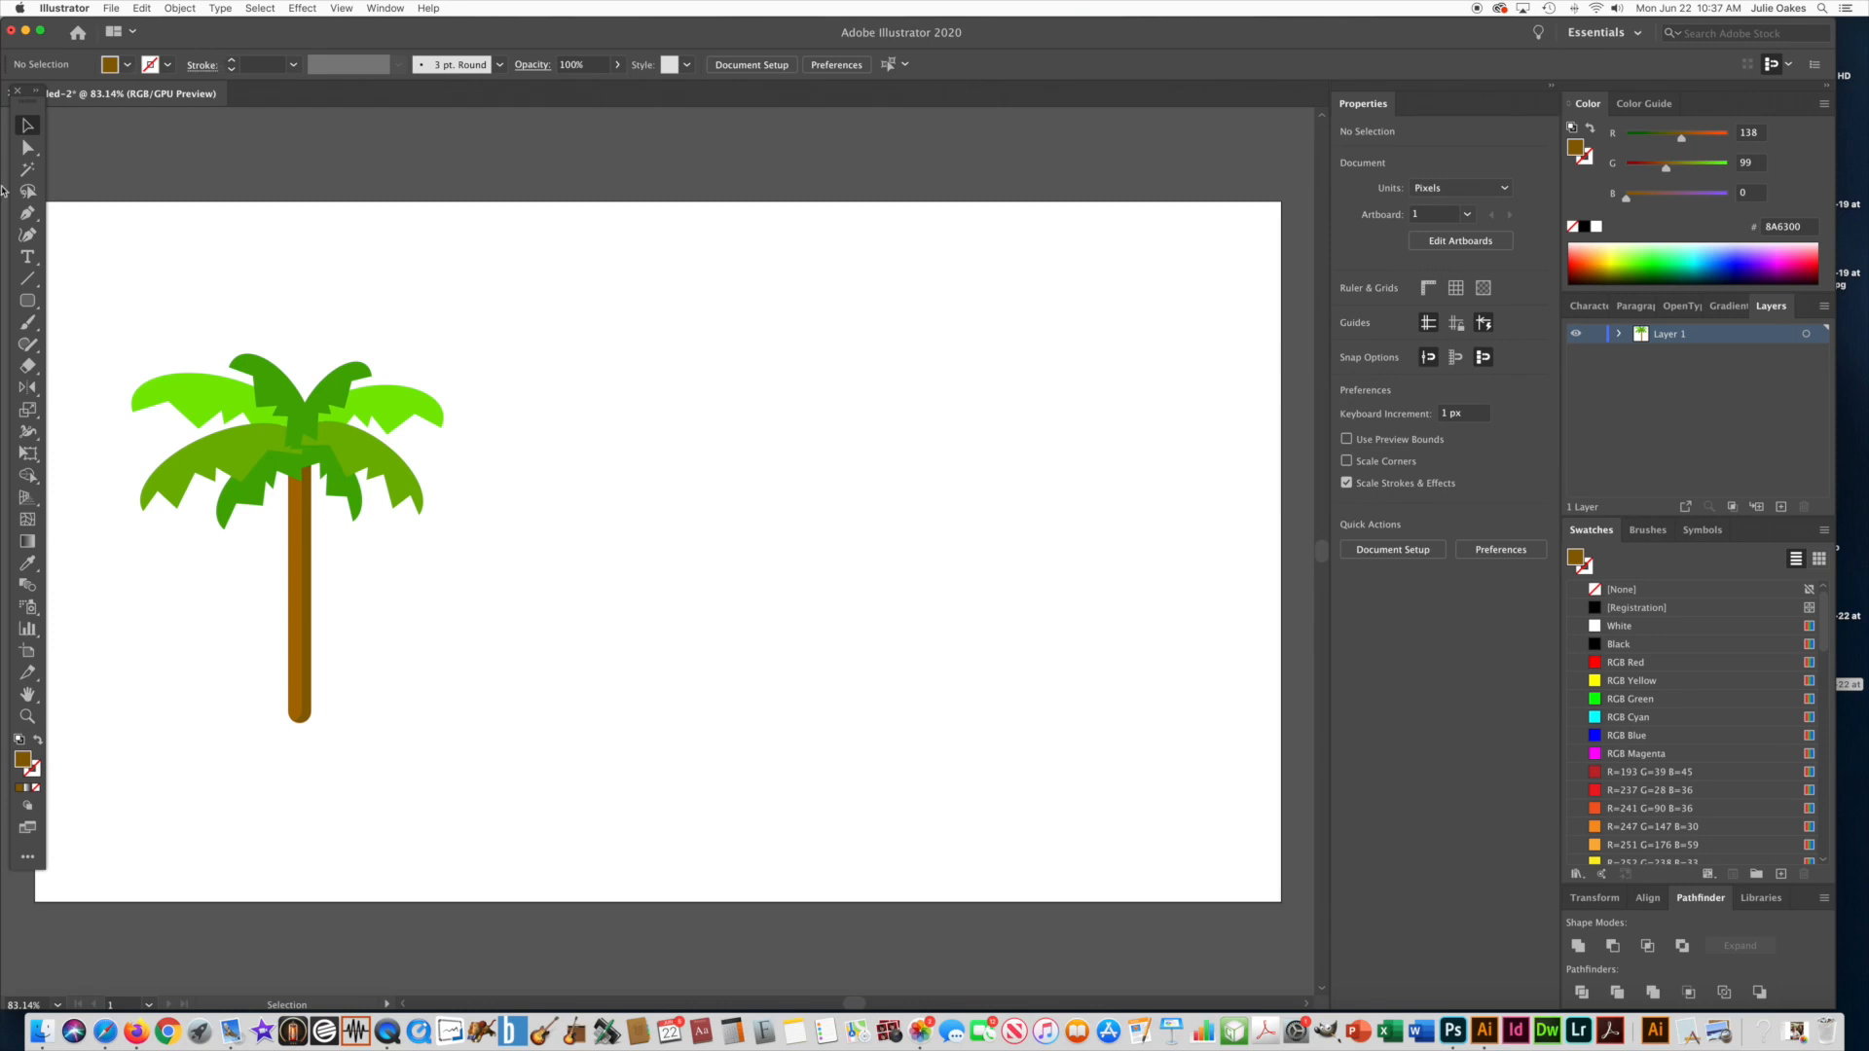
Draw a closed, straight-sided mountain silhouette with four peaks, about 350 × 387 px, right of the palm tree with the Pen tool
{"action": "left_click", "coordinate": [27, 214]}
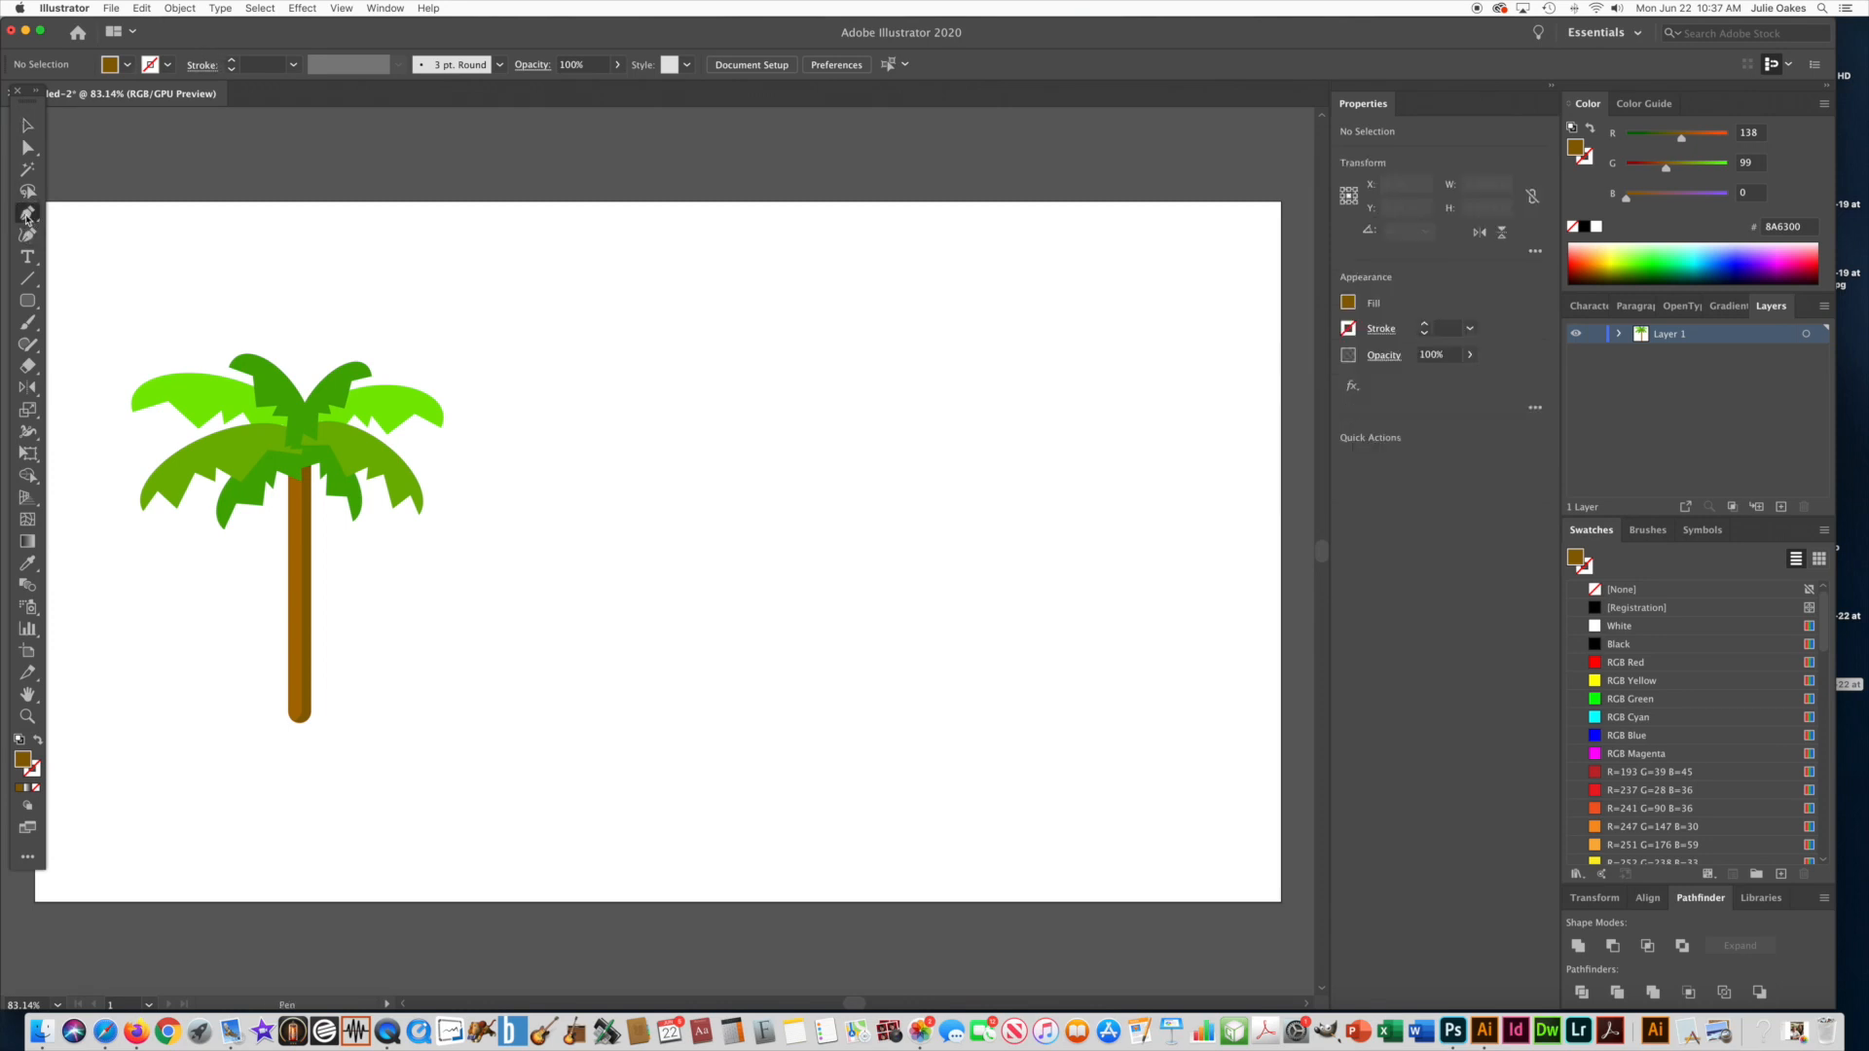
{"action": "left_click", "coordinate": [484, 715]}
{"action": "left_click", "coordinate": [524, 614]}
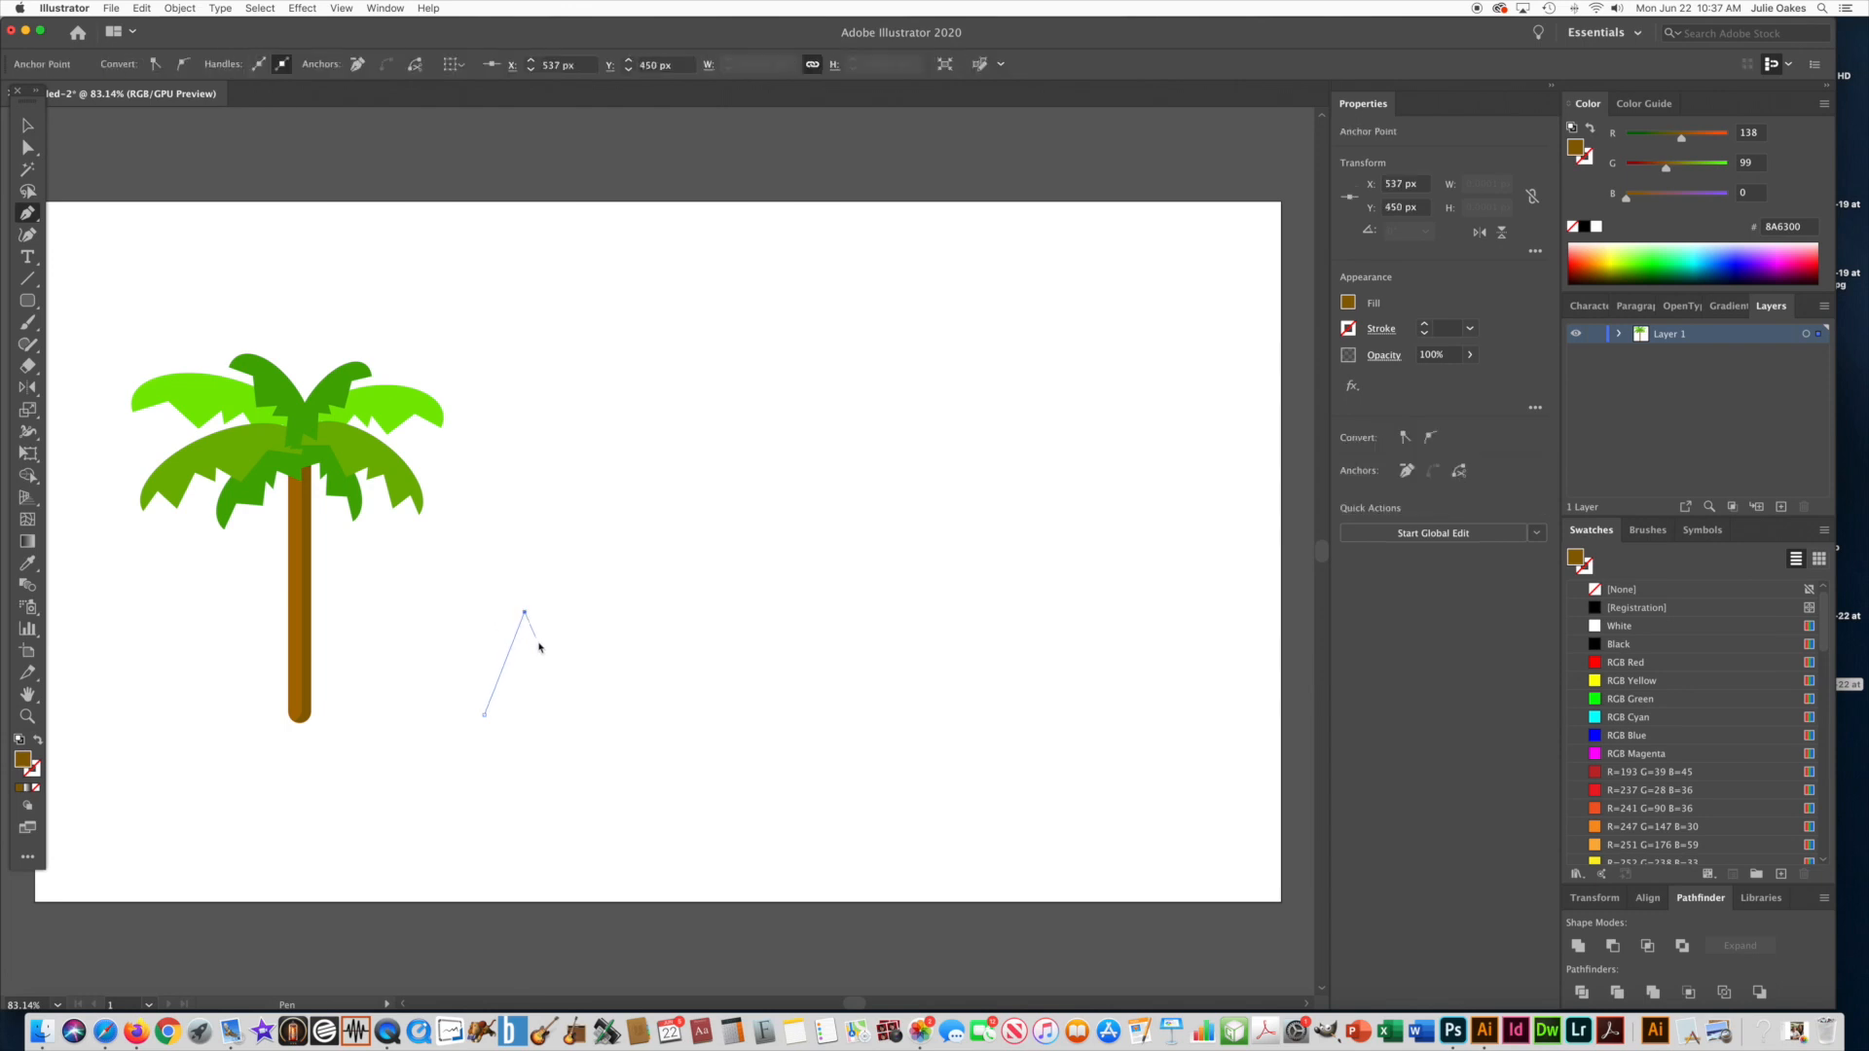
{"action": "left_click", "coordinate": [548, 667]}
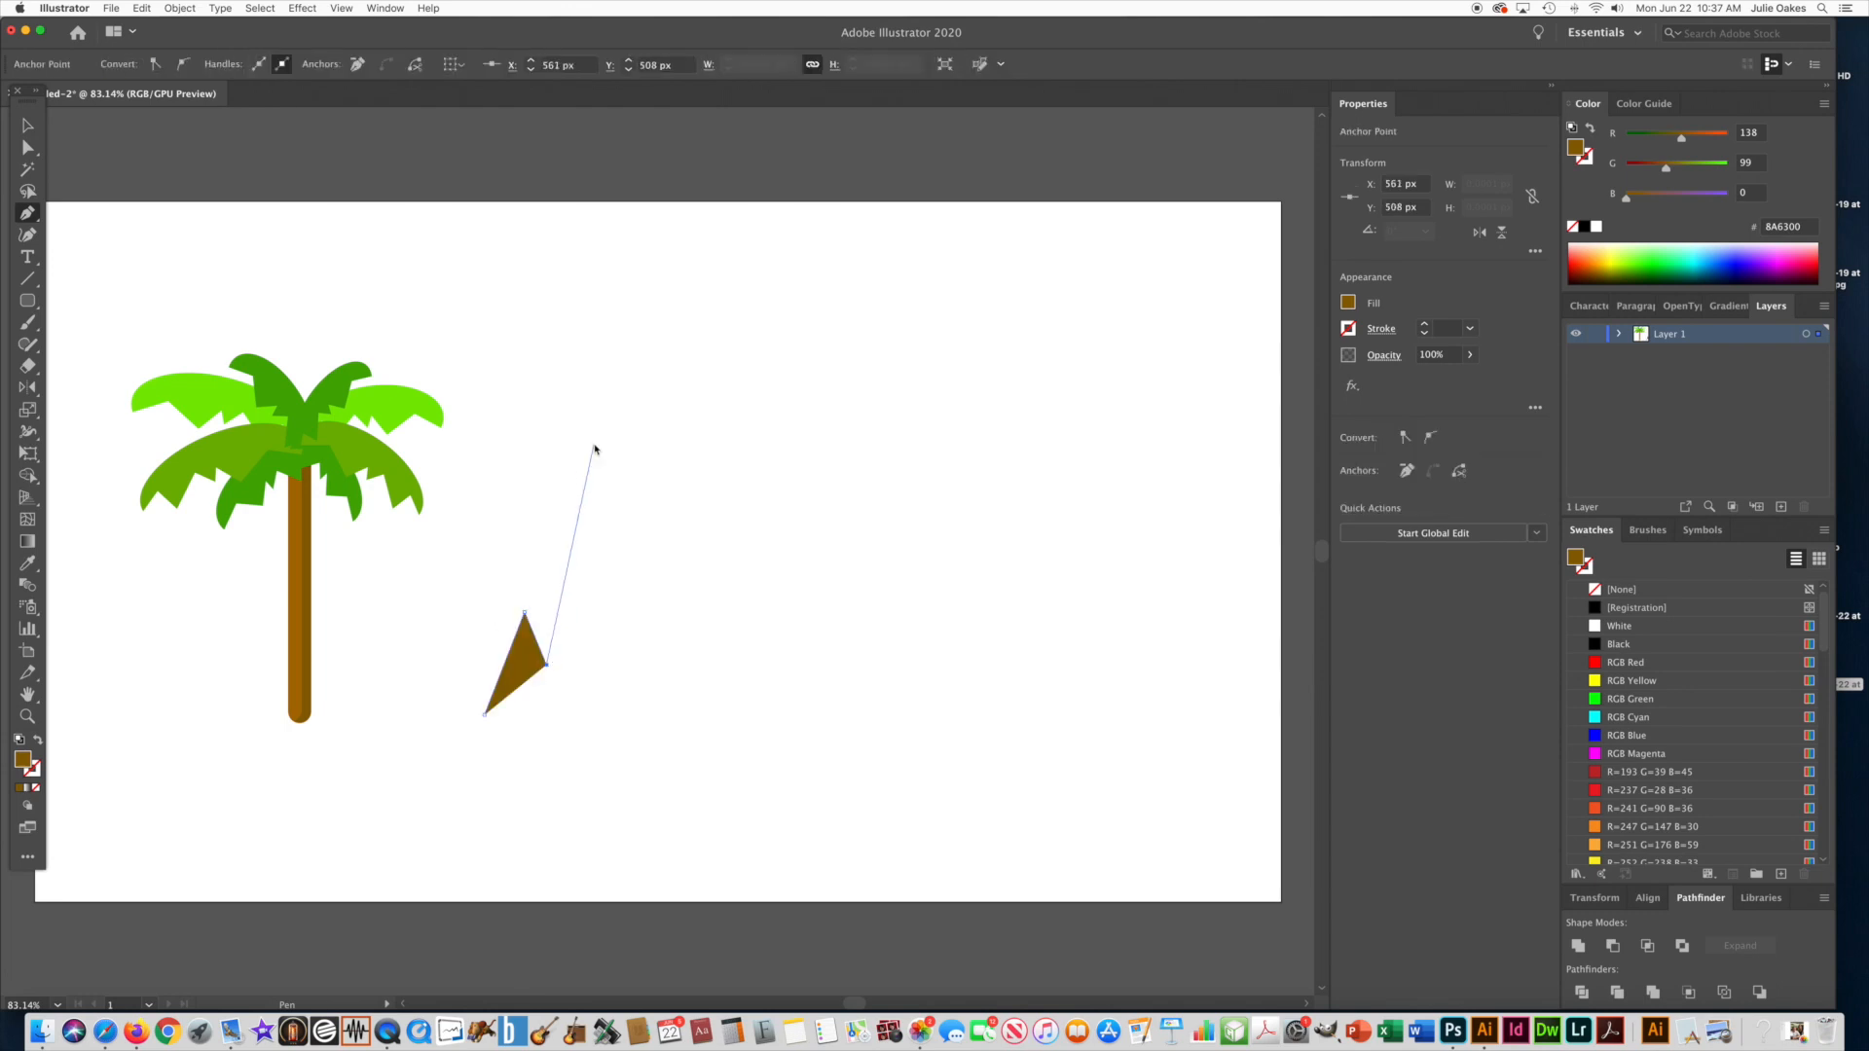
{"action": "left_click", "coordinate": [599, 422]}
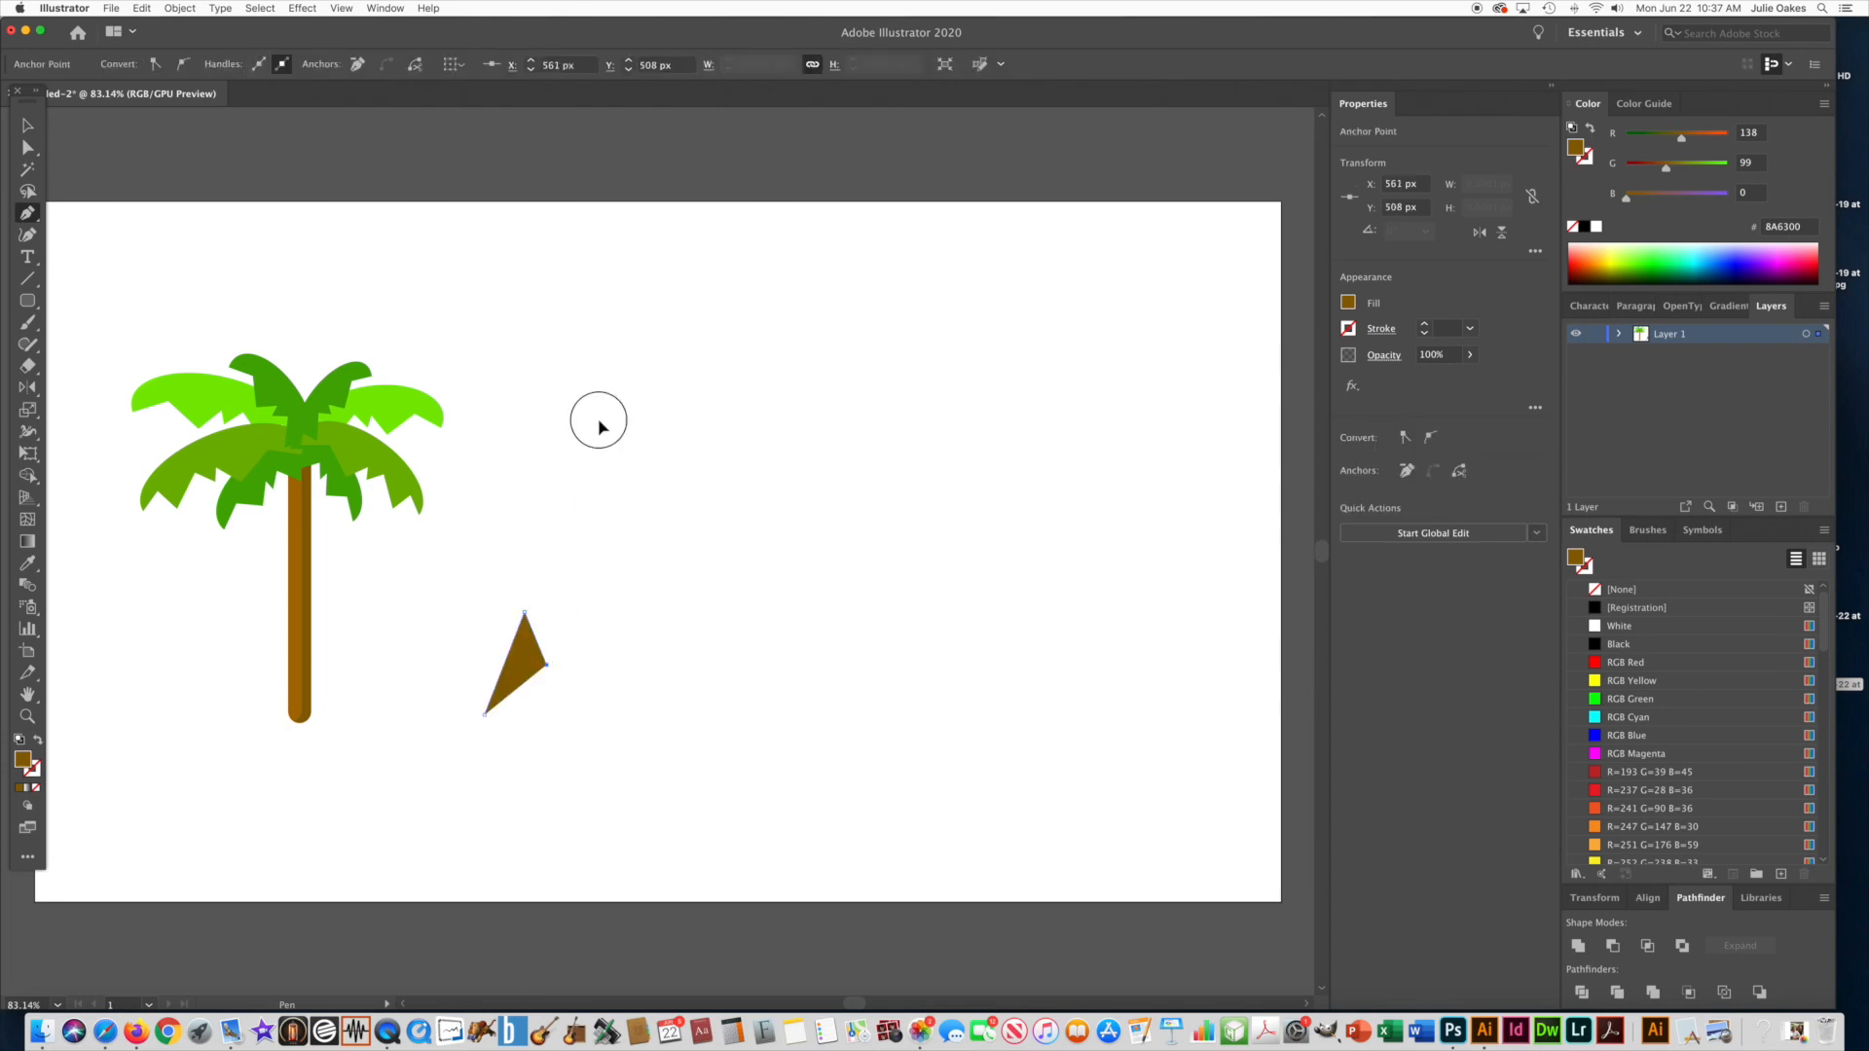
{"action": "left_click", "coordinate": [624, 481]}
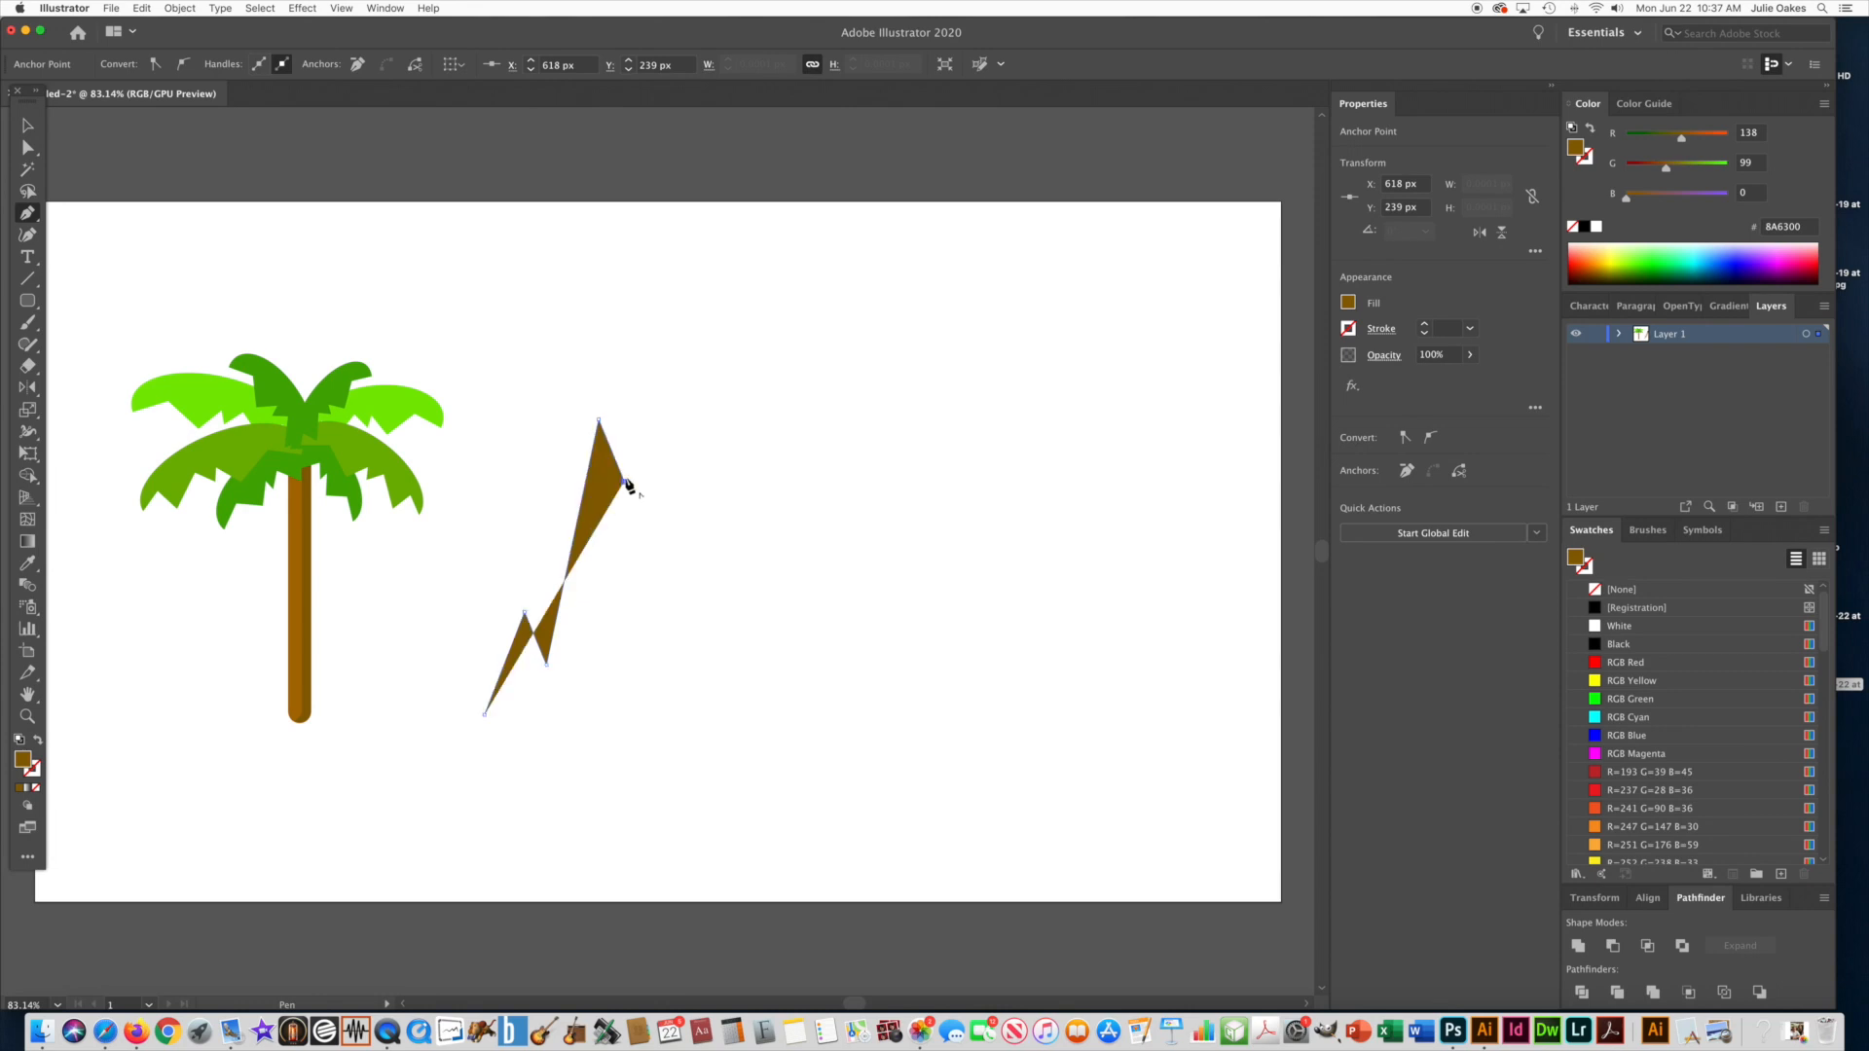
{"action": "left_click", "coordinate": [663, 371]}
{"action": "left_click", "coordinate": [740, 612]}
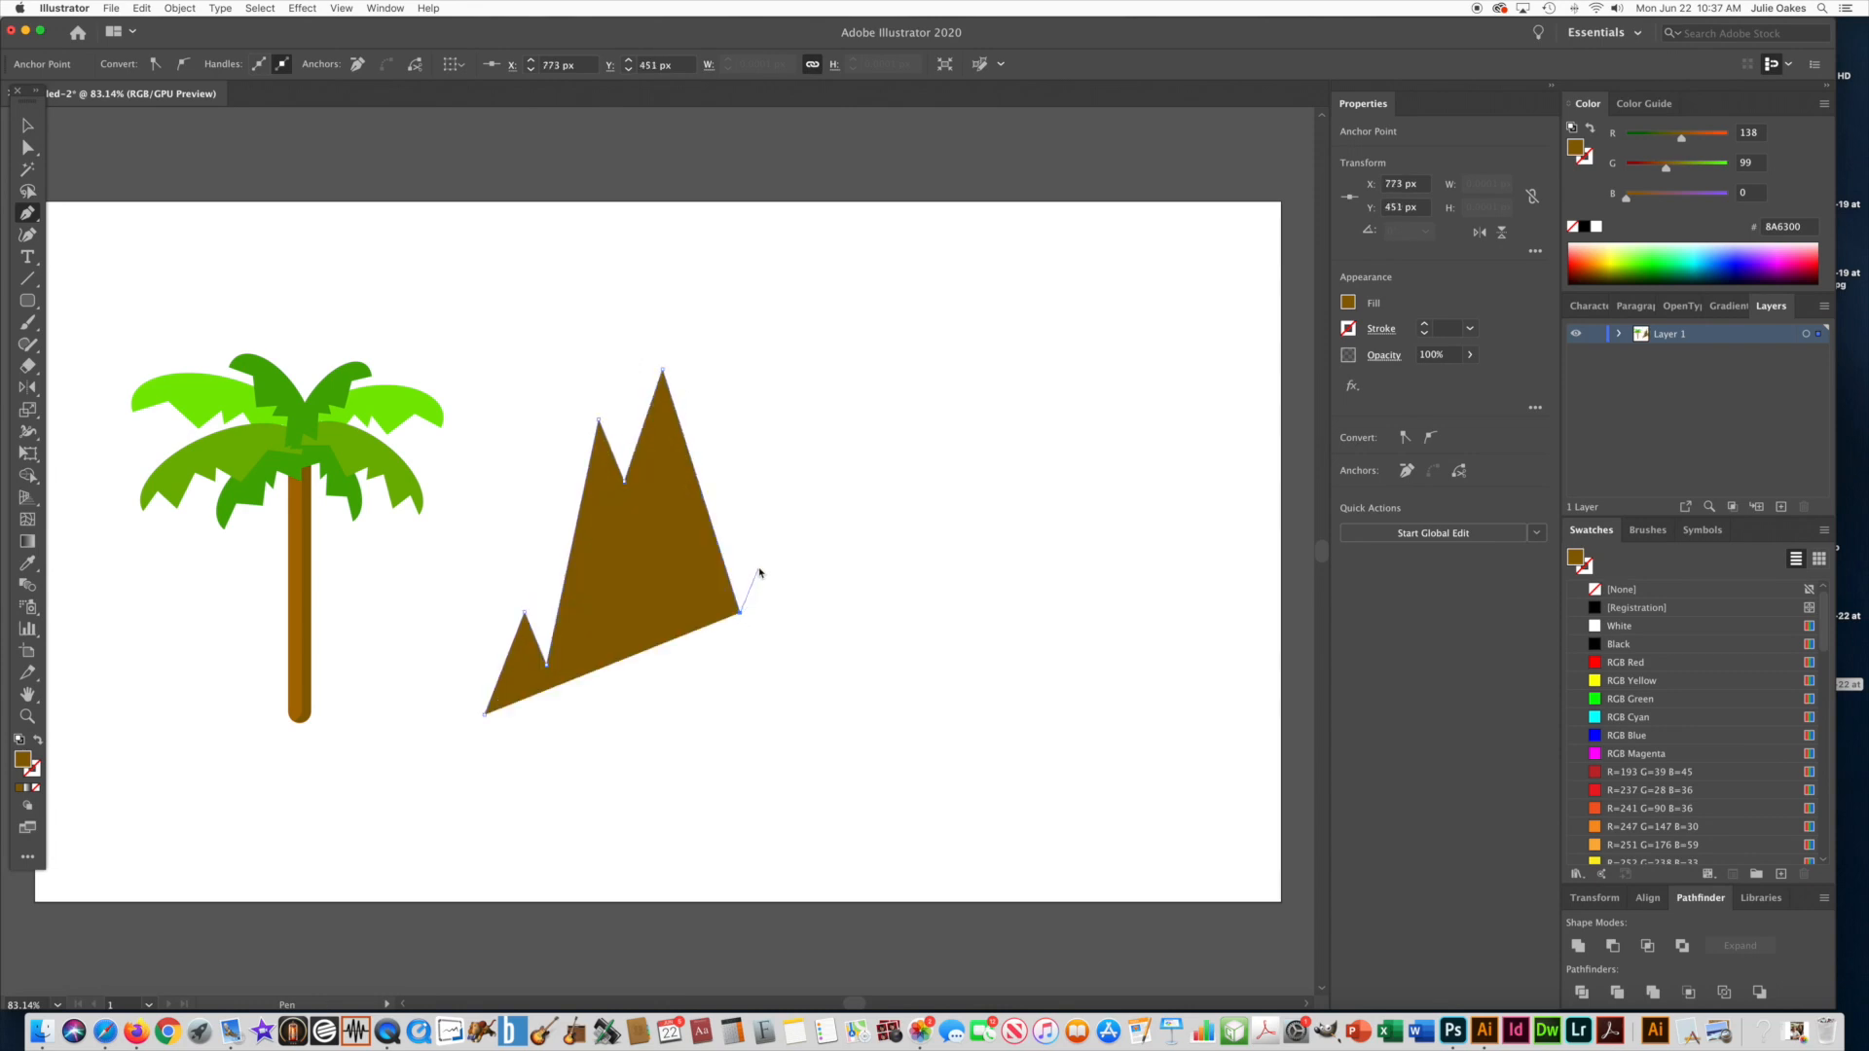
{"action": "left_click", "coordinate": [762, 566]}
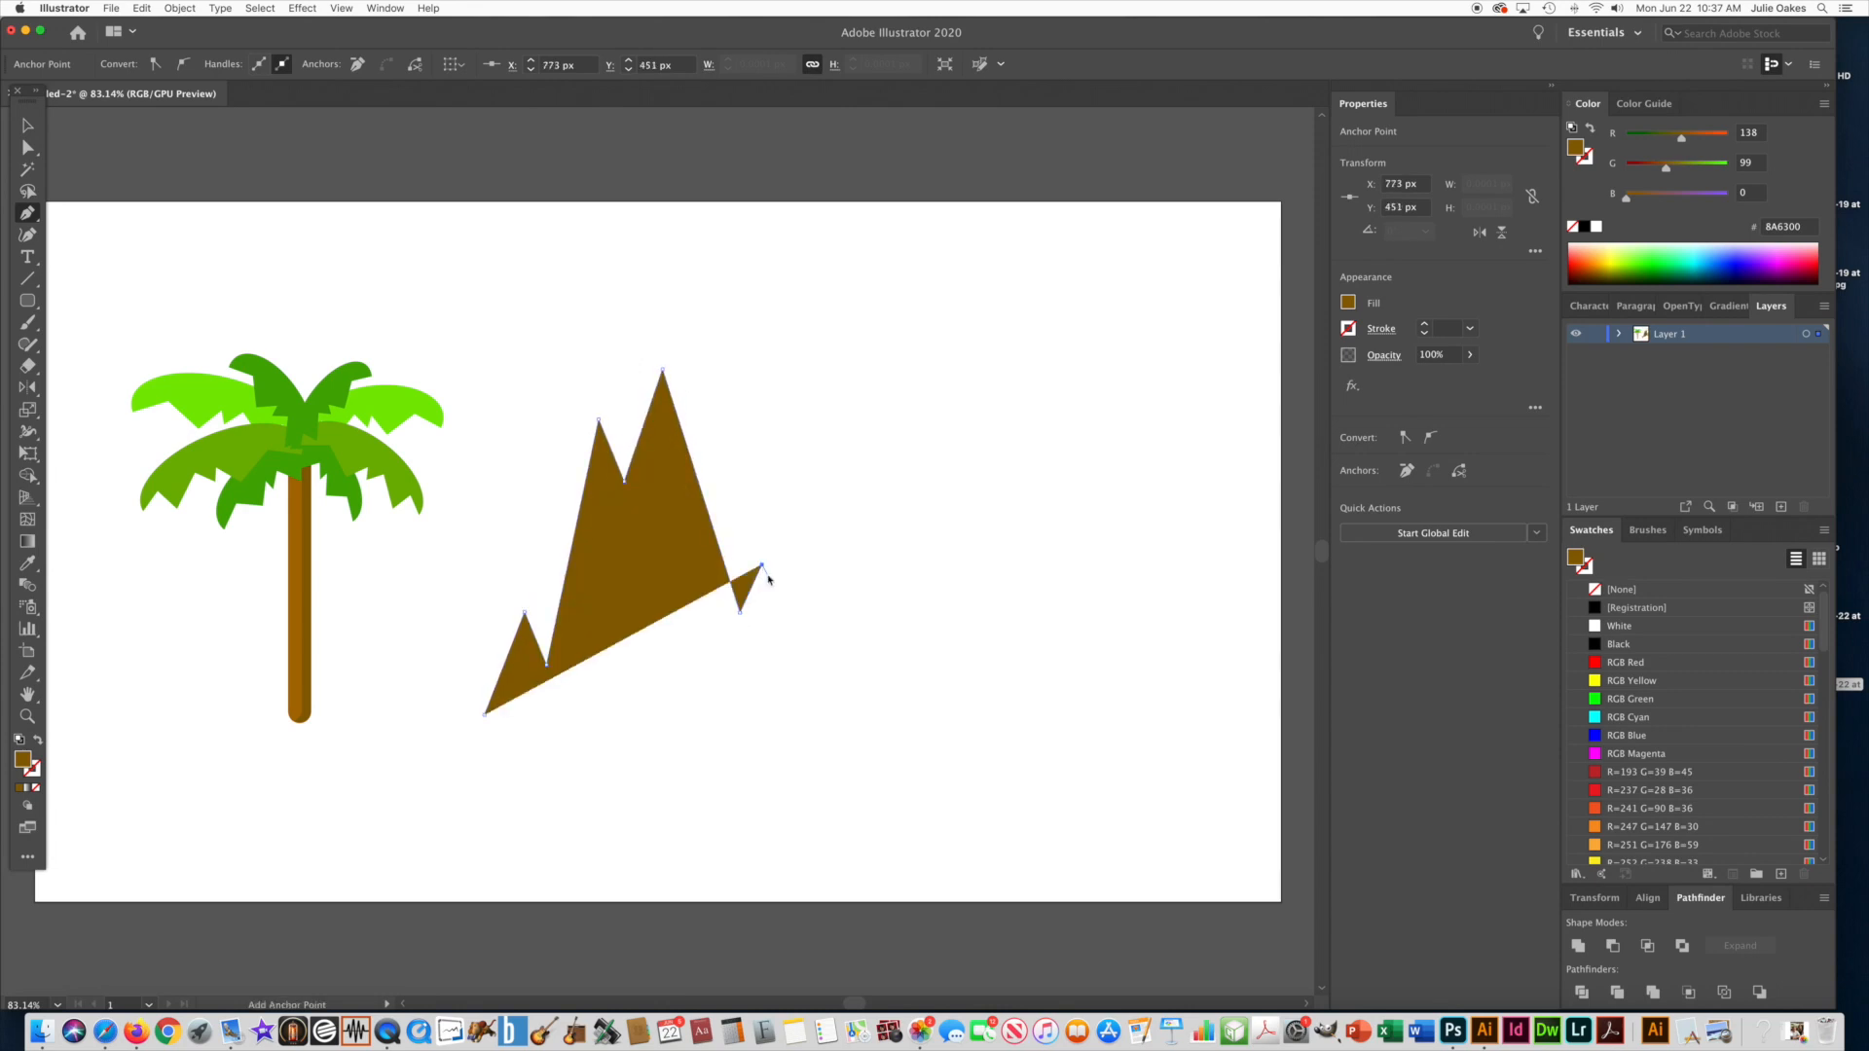
{"action": "left_click", "coordinate": [803, 723]}
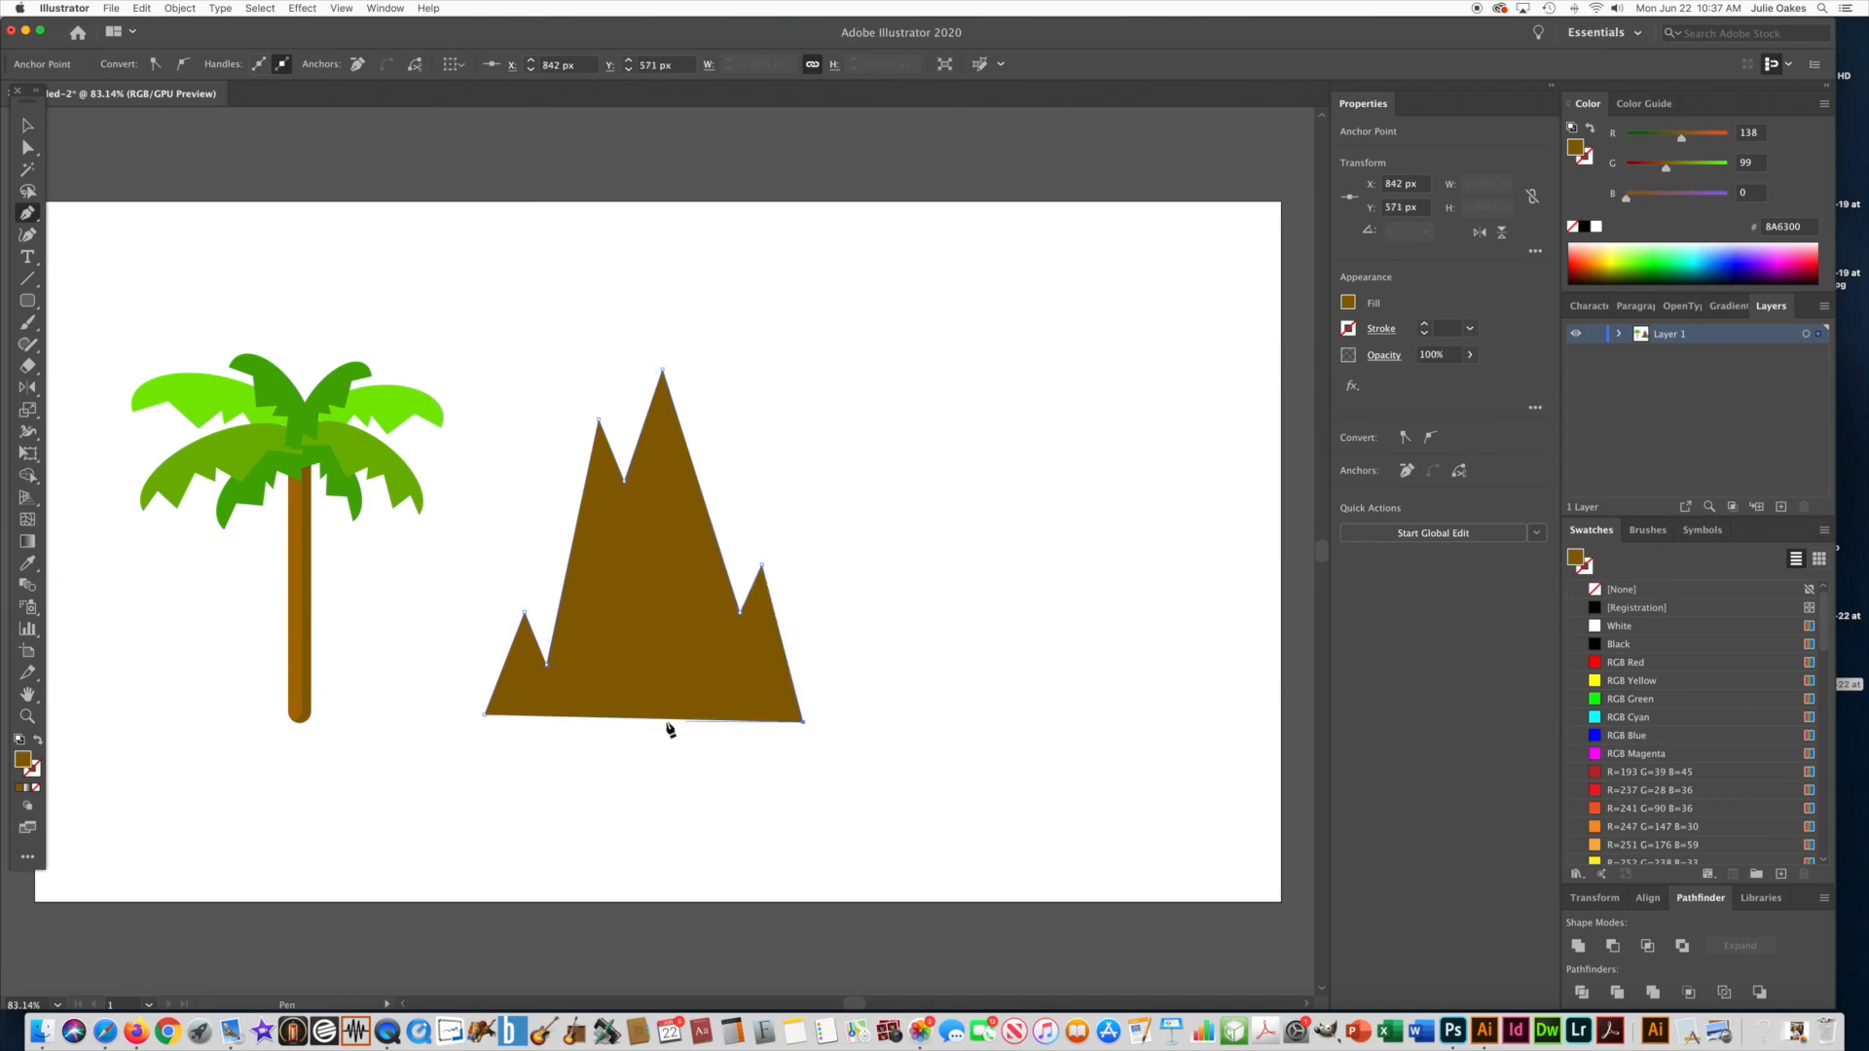
{"action": "left_click", "coordinate": [486, 719]}
Lower the mountain's bottom-left anchor point slightly to level its base
{"action": "left_click", "coordinate": [27, 147]}
{"action": "left_click", "coordinate": [425, 702]}
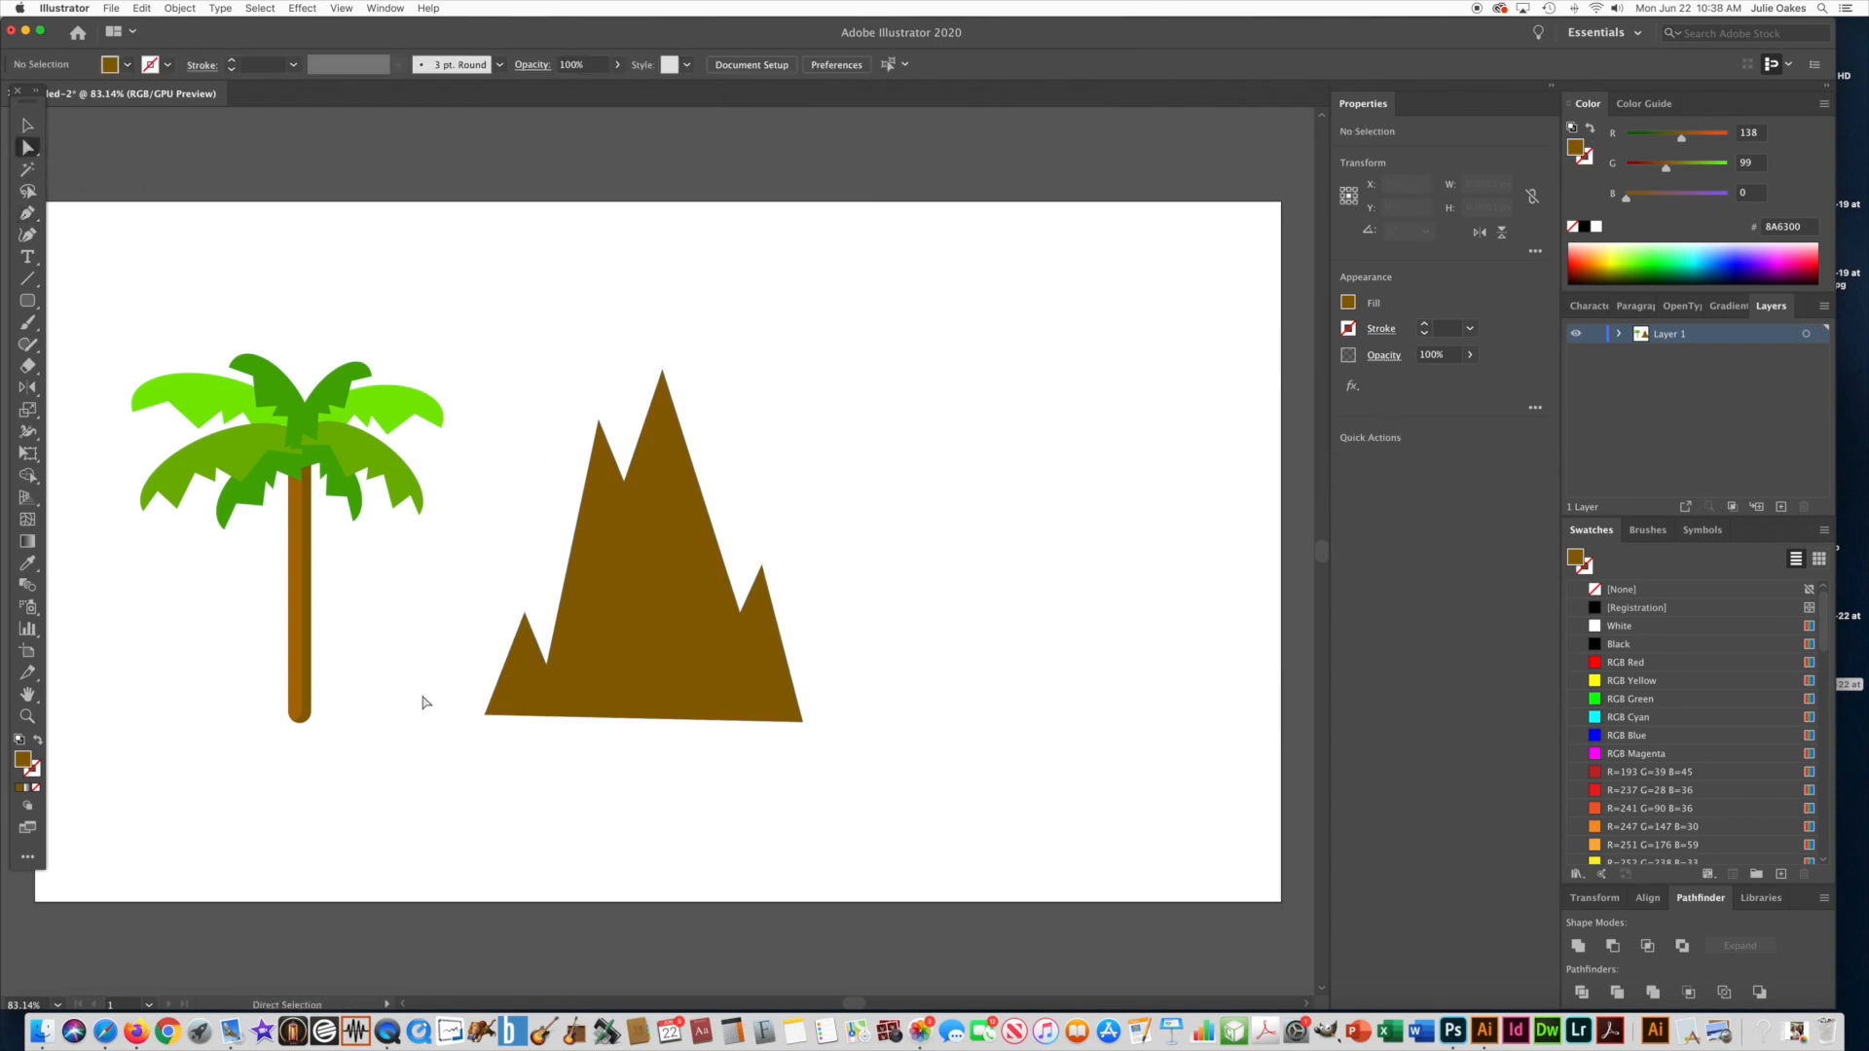
{"action": "left_click", "coordinate": [485, 719]}
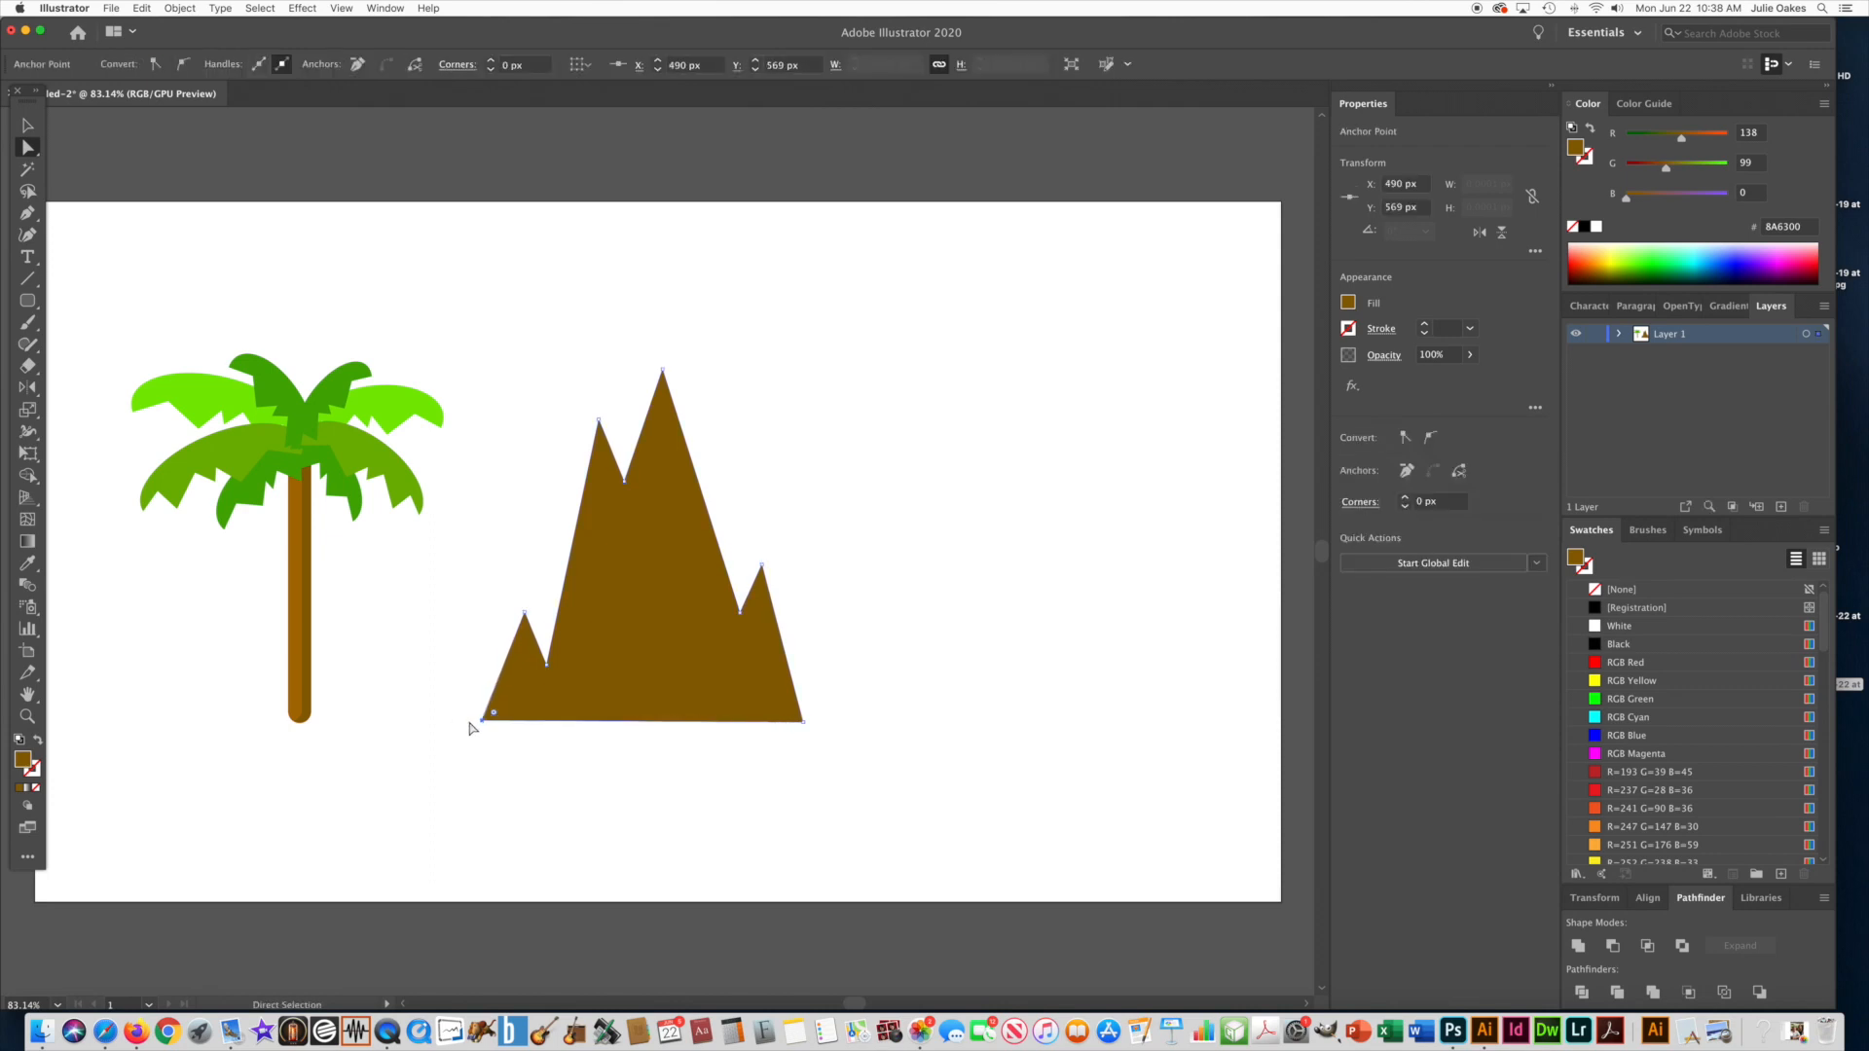
{"action": "left_click", "coordinate": [435, 735]}
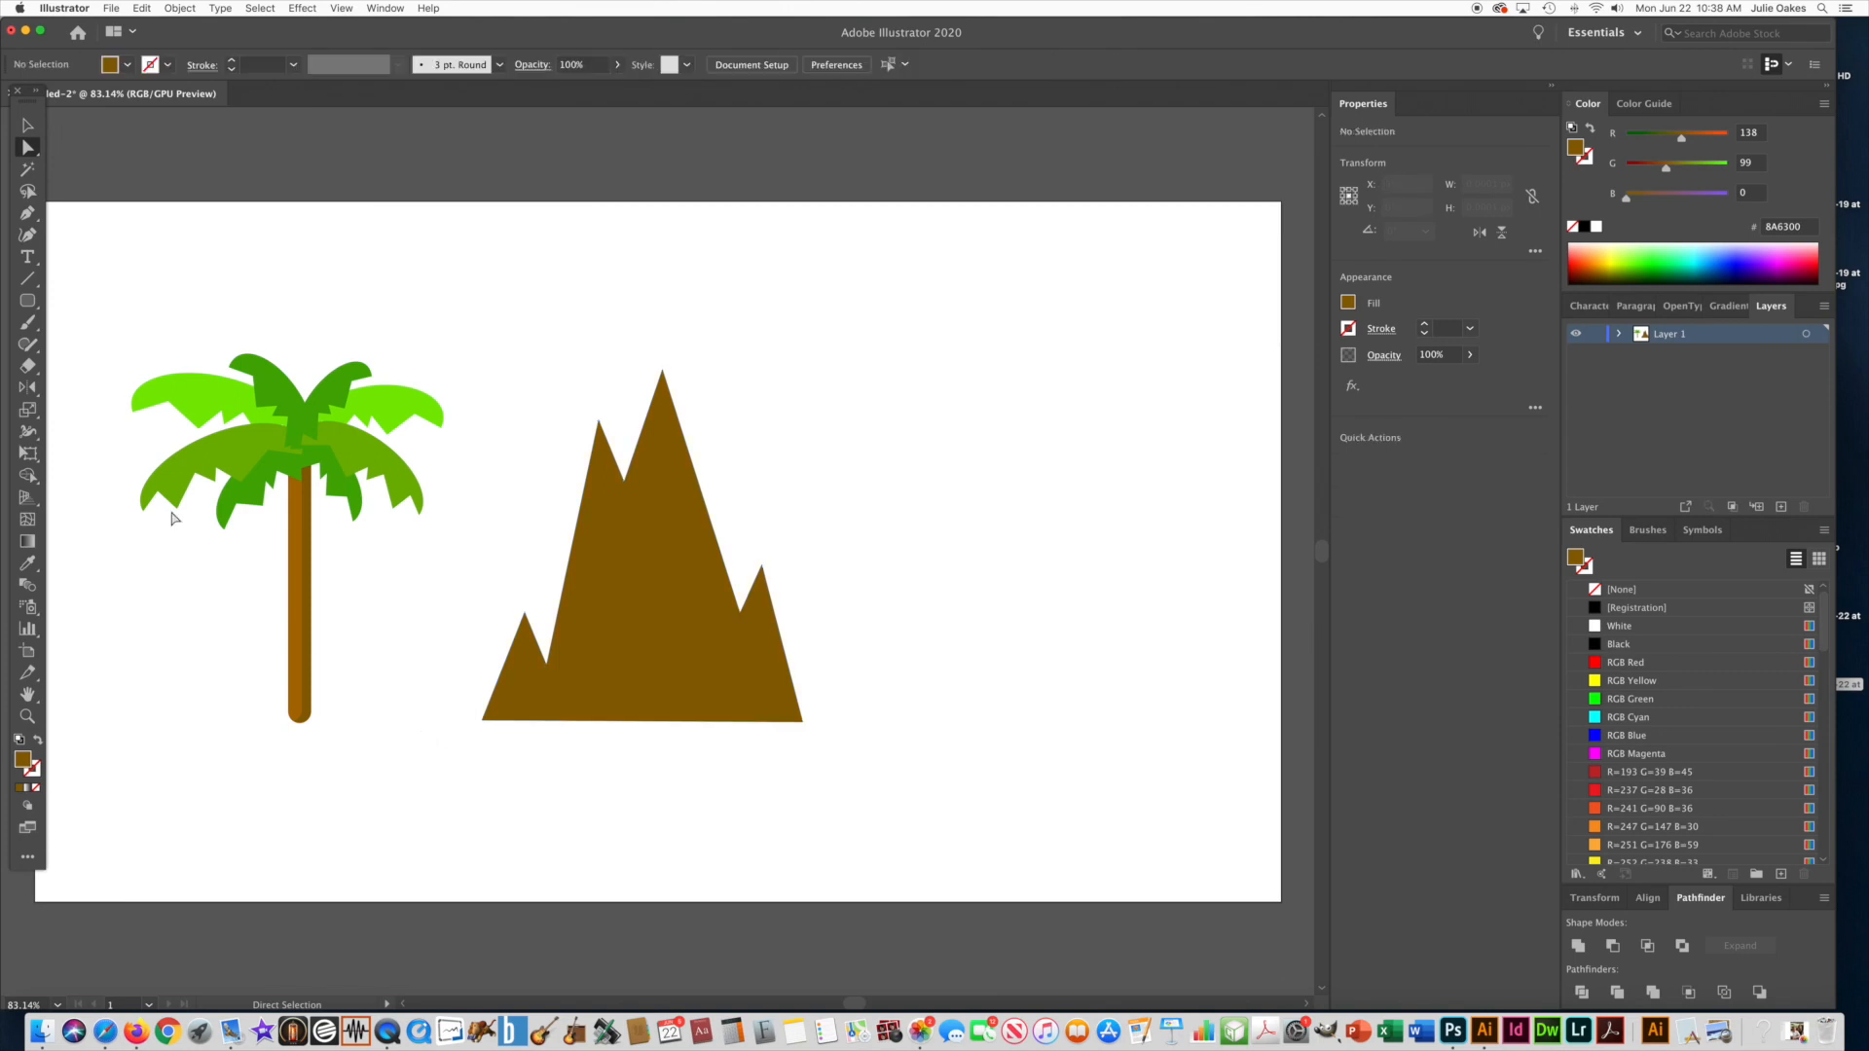
Draw a triangular facet of about 61 × 206 px inside the mountain's second peak from the left and fill it with yellow-orange (FFC51F)
{"action": "left_click", "coordinate": [27, 213]}
{"action": "left_click", "coordinate": [619, 490]}
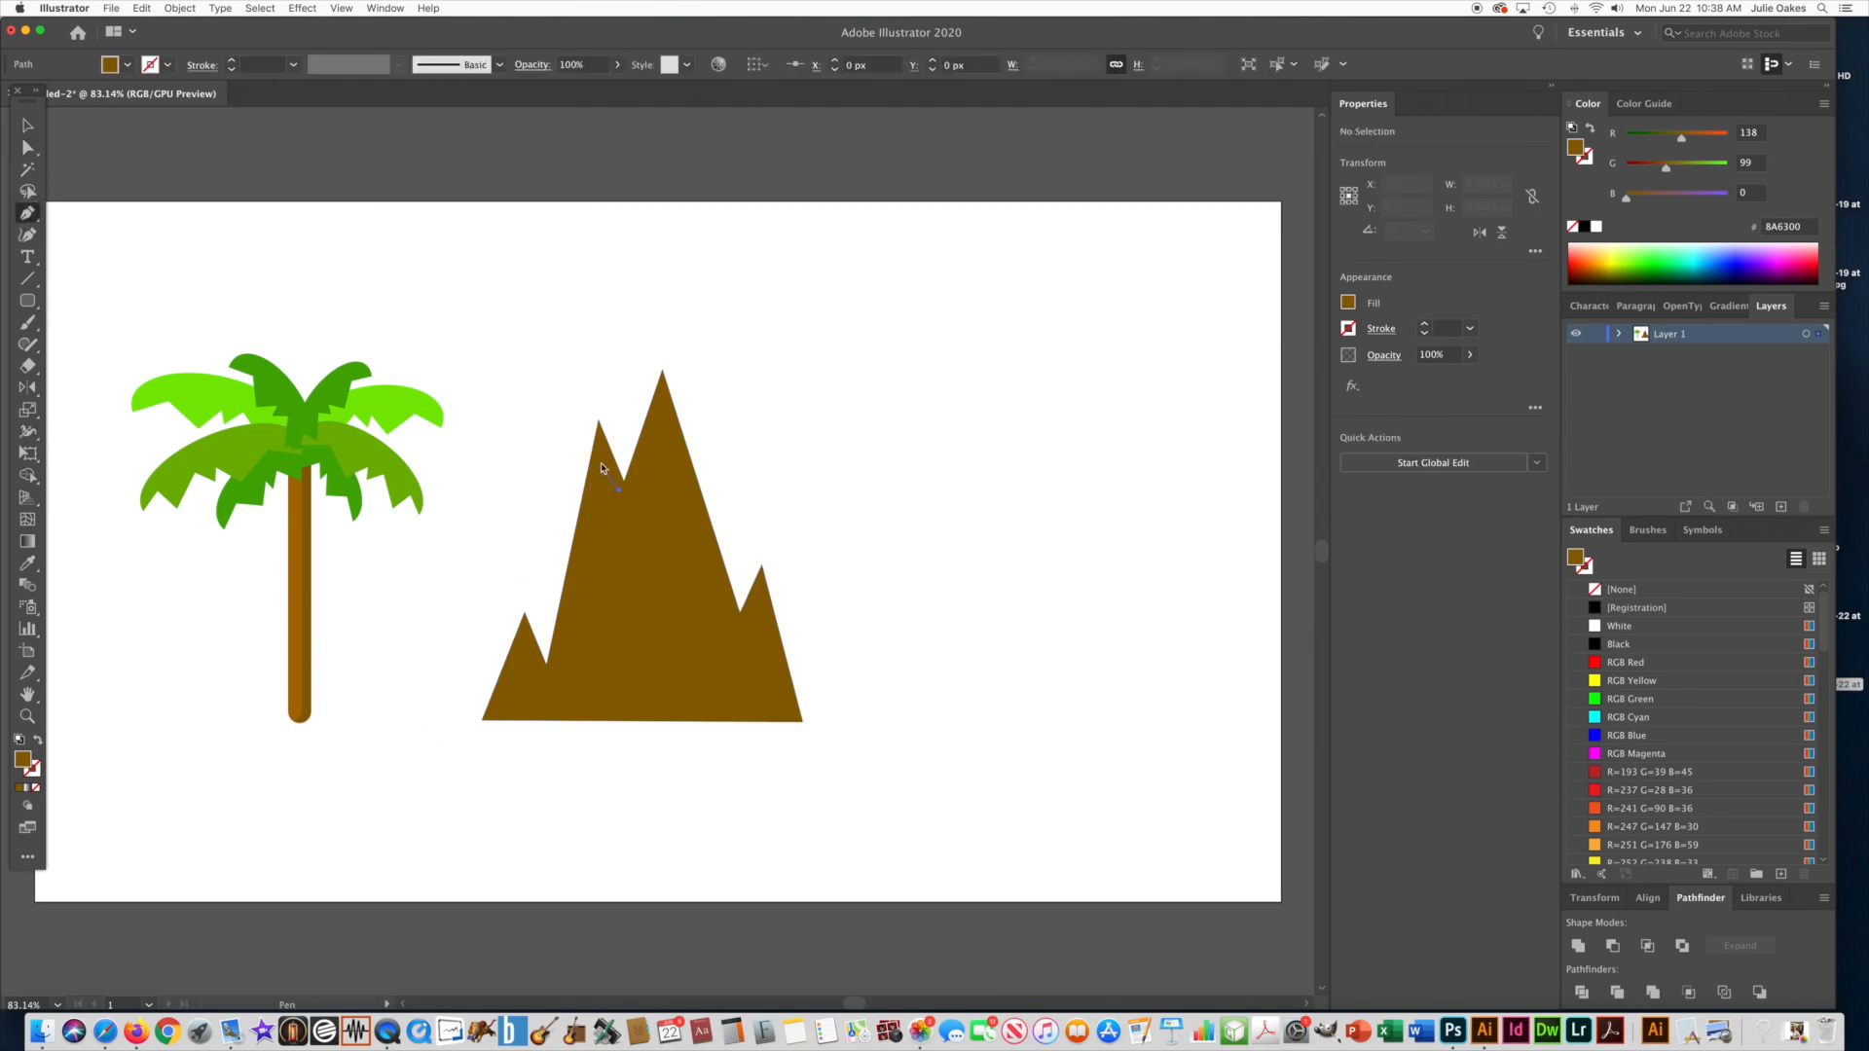
{"action": "left_click_drag", "start_coordinate": [598, 441], "coordinate": [586, 598]}
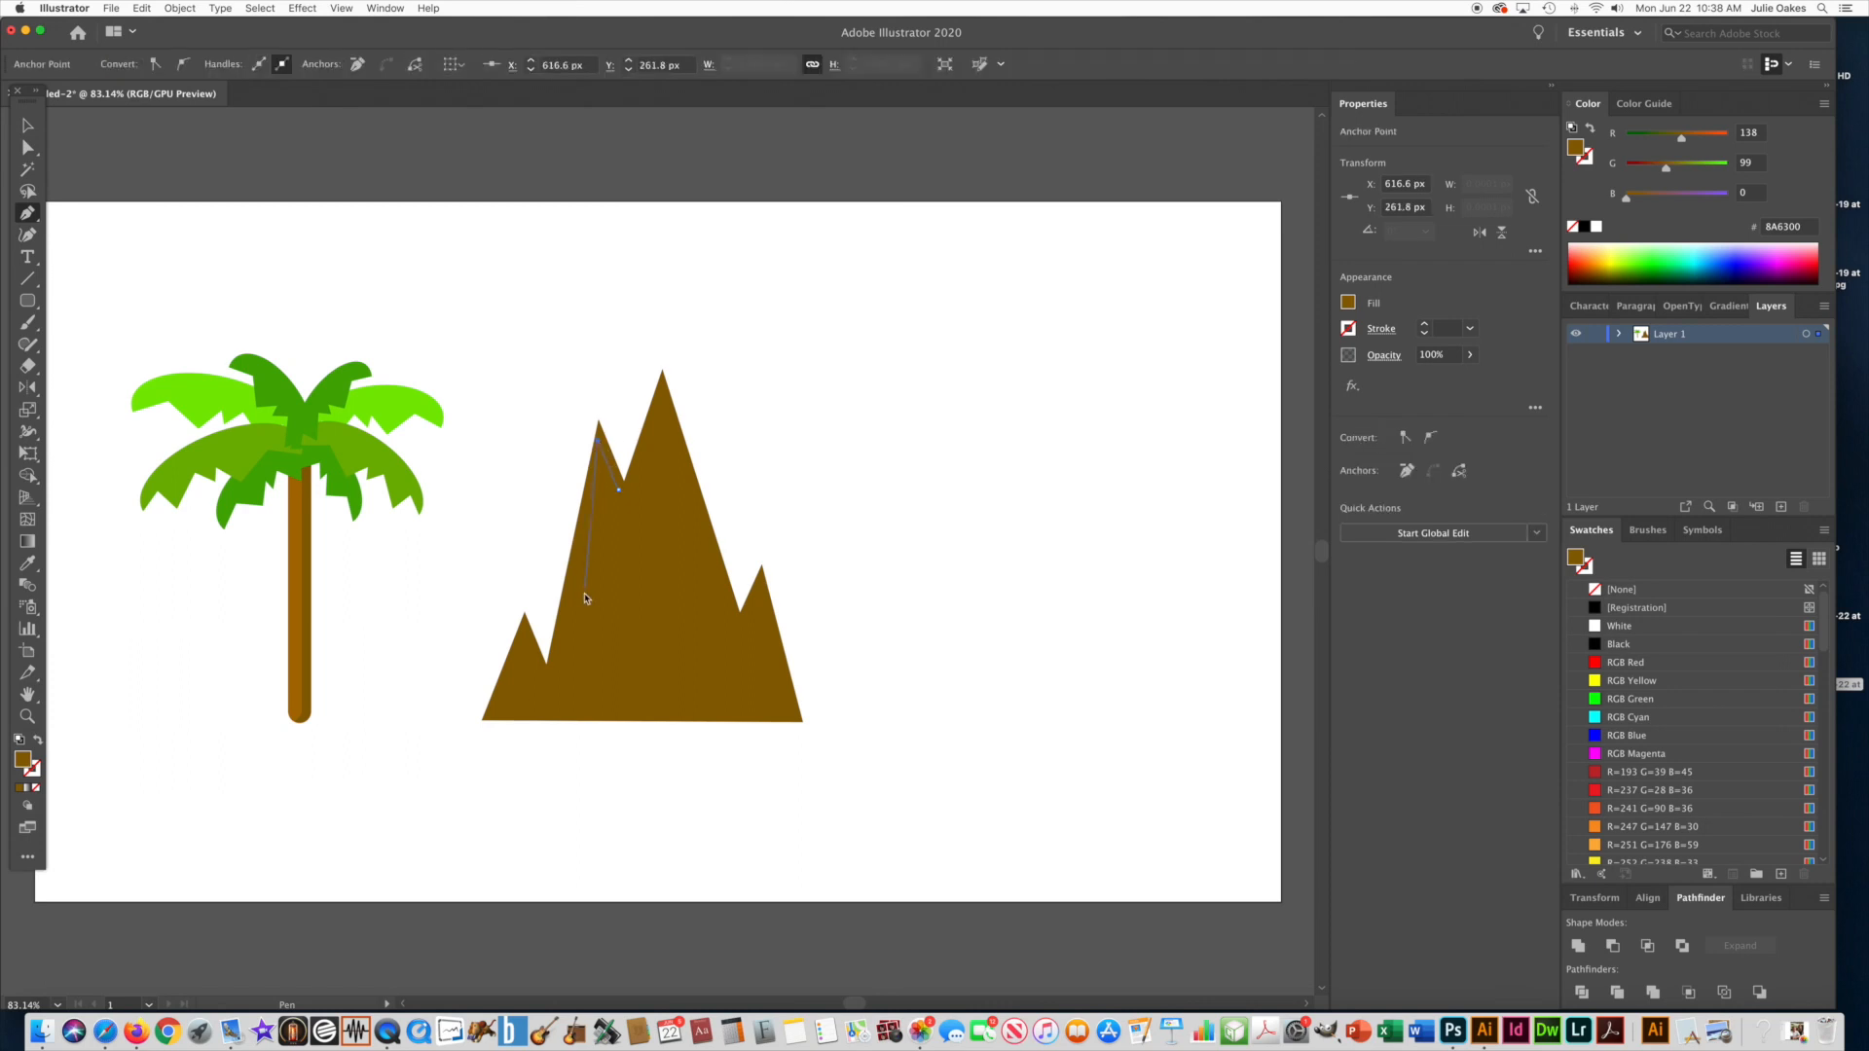
{"action": "left_click", "coordinate": [564, 629]}
{"action": "left_click", "coordinate": [619, 491]}
{"action": "left_click", "coordinate": [1602, 254]}
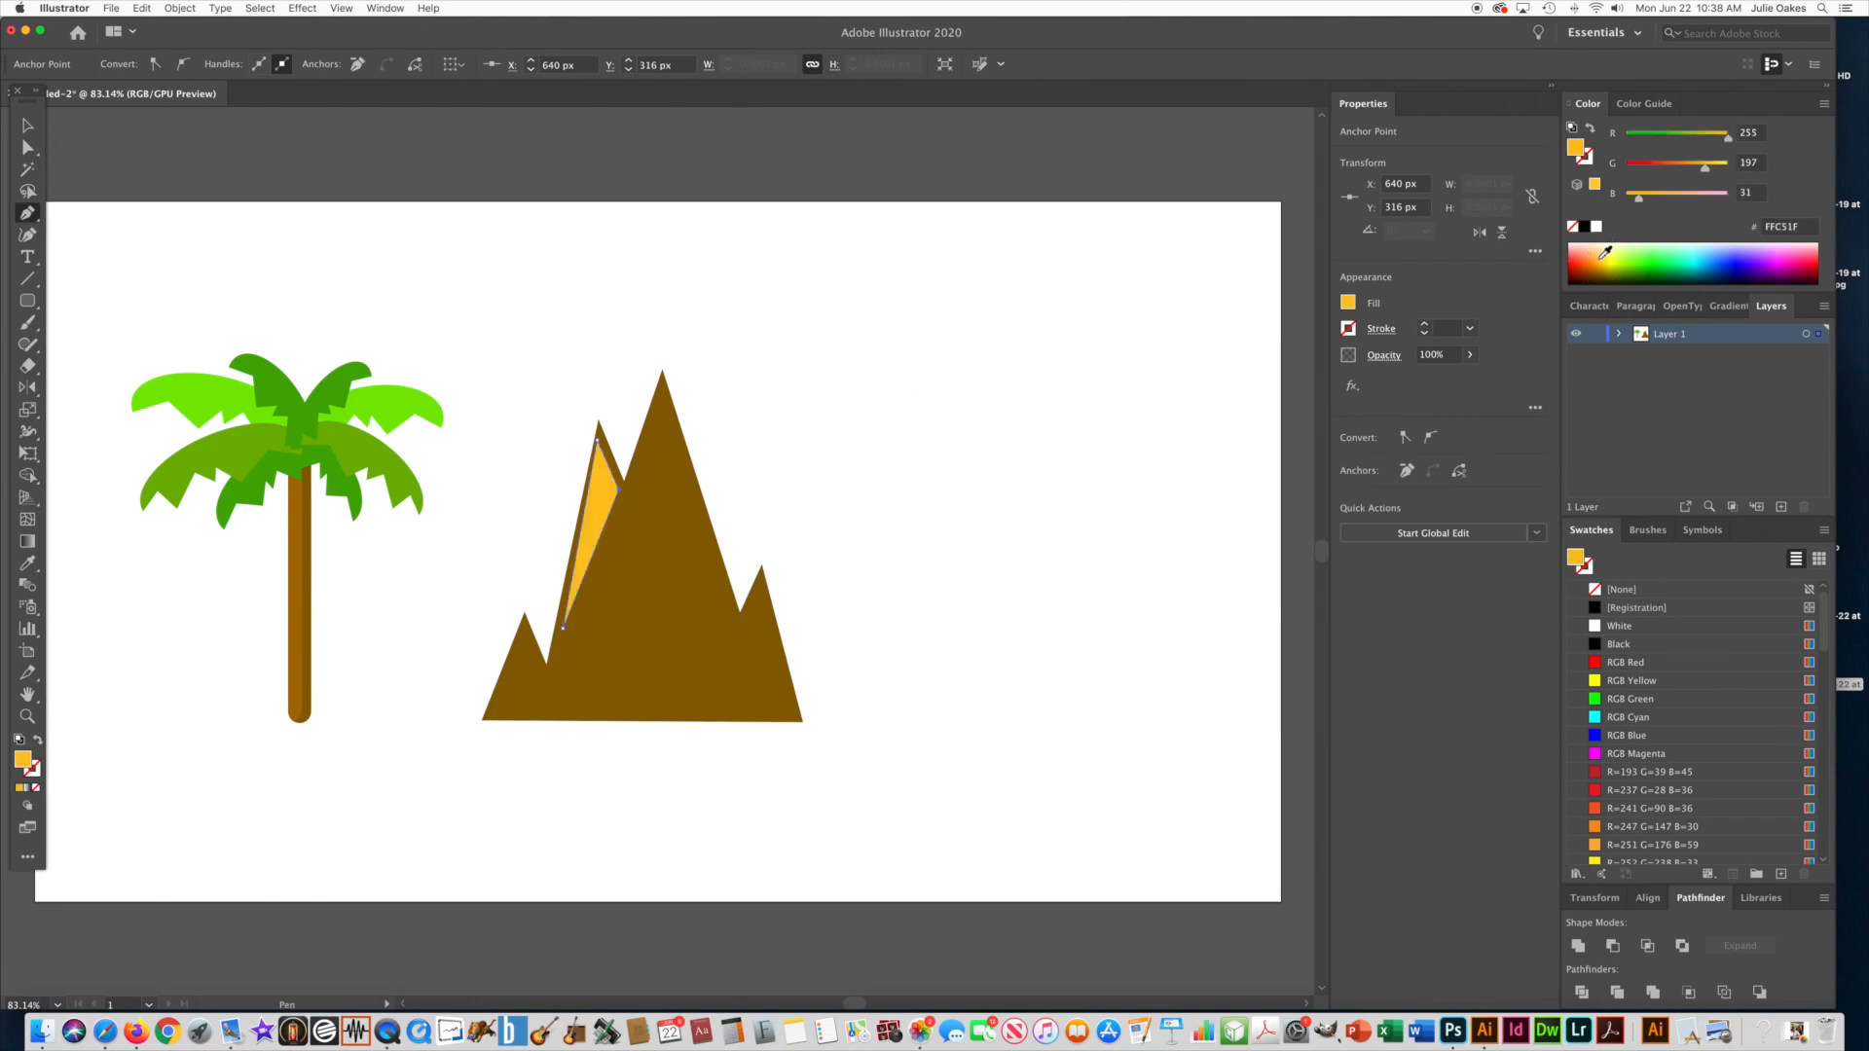
Recolor the mountain vivid purple (A300FF) and its triangular facet light lavender (BF9FFF)
{"action": "left_click", "coordinate": [27, 125]}
{"action": "left_click", "coordinate": [668, 387]}
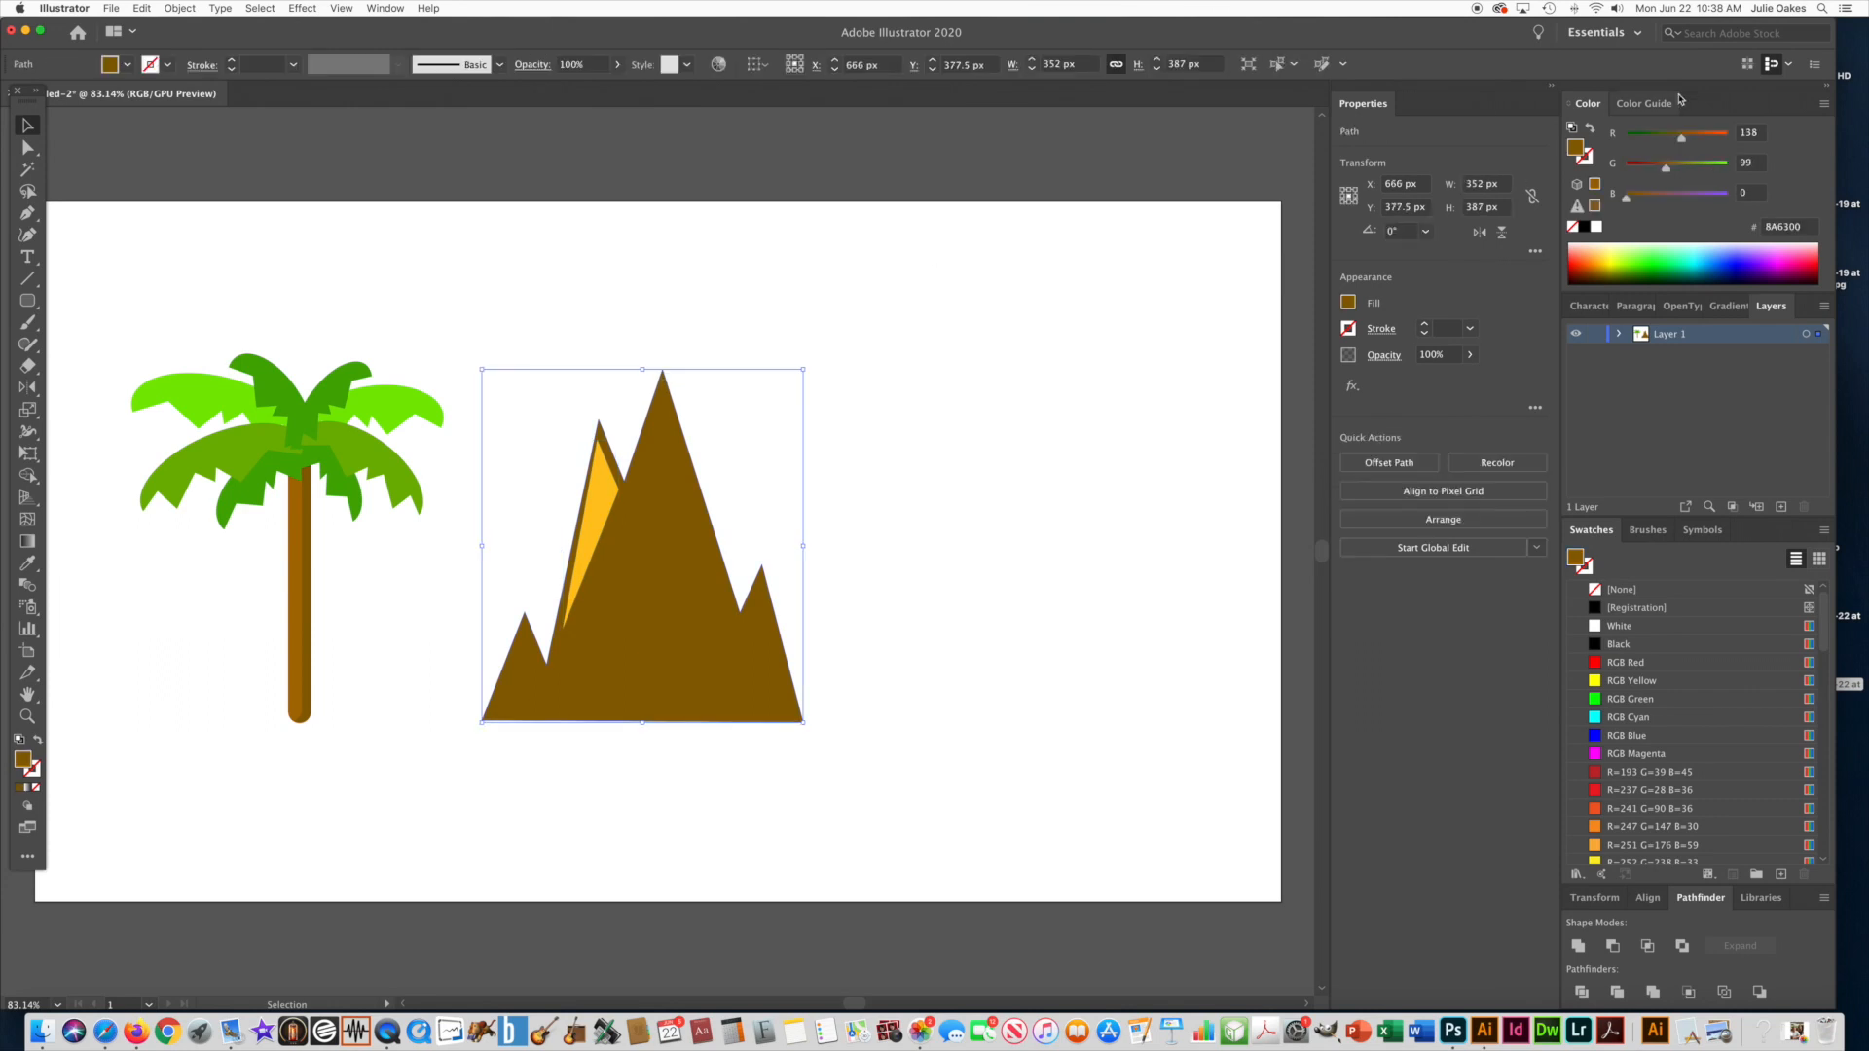
{"action": "left_click", "coordinate": [1763, 250]}
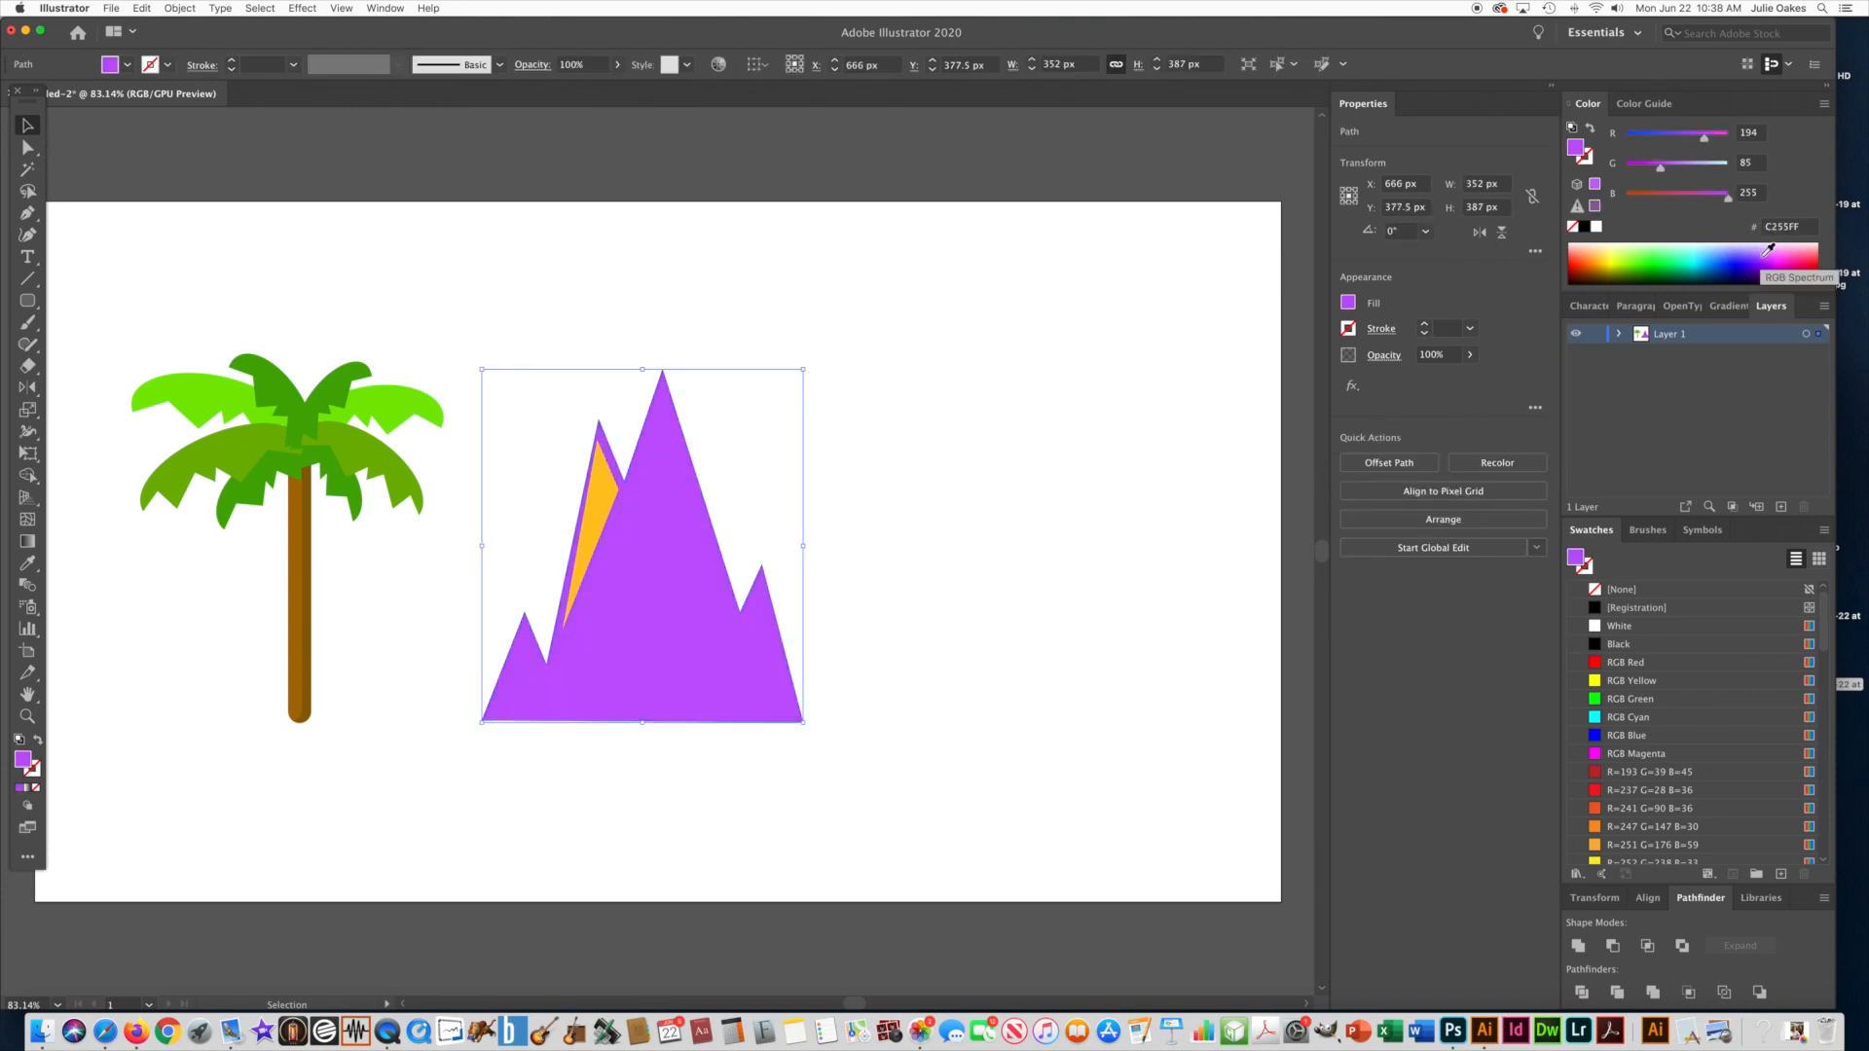
{"action": "left_click", "coordinate": [1767, 256]}
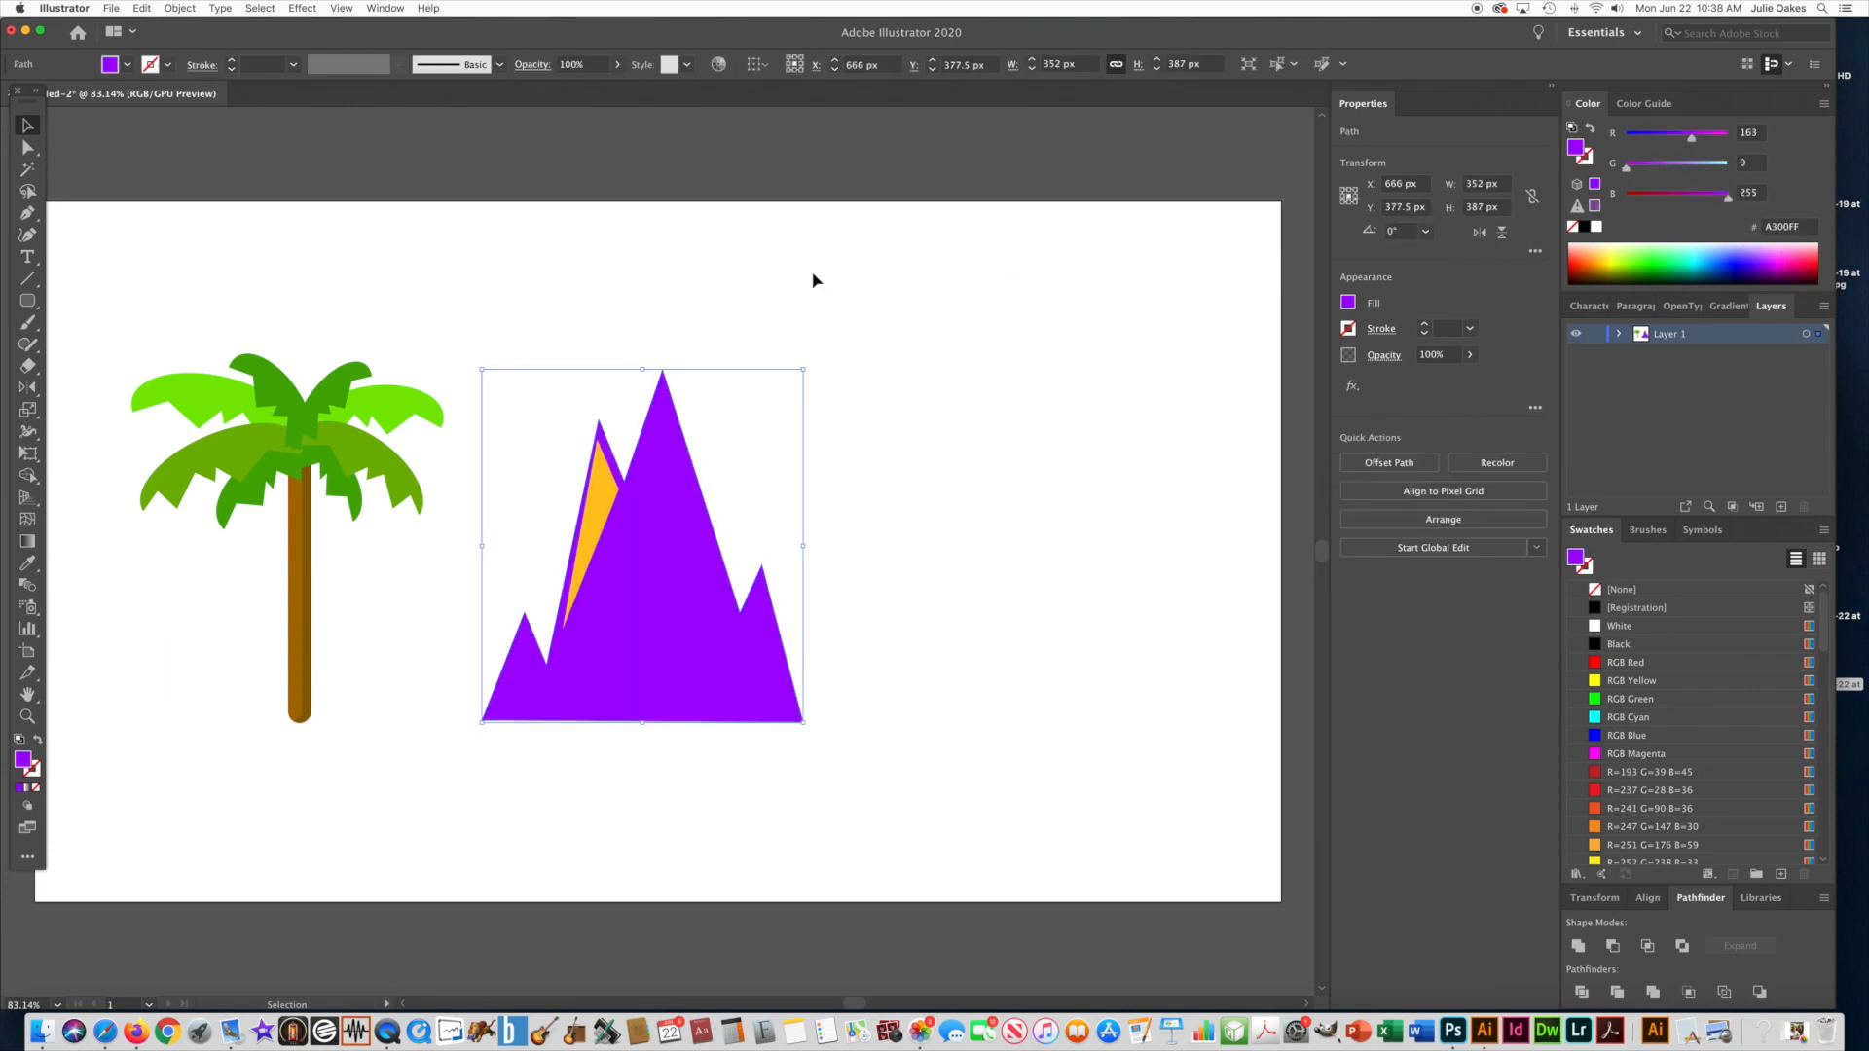
{"action": "left_click", "coordinate": [580, 430]}
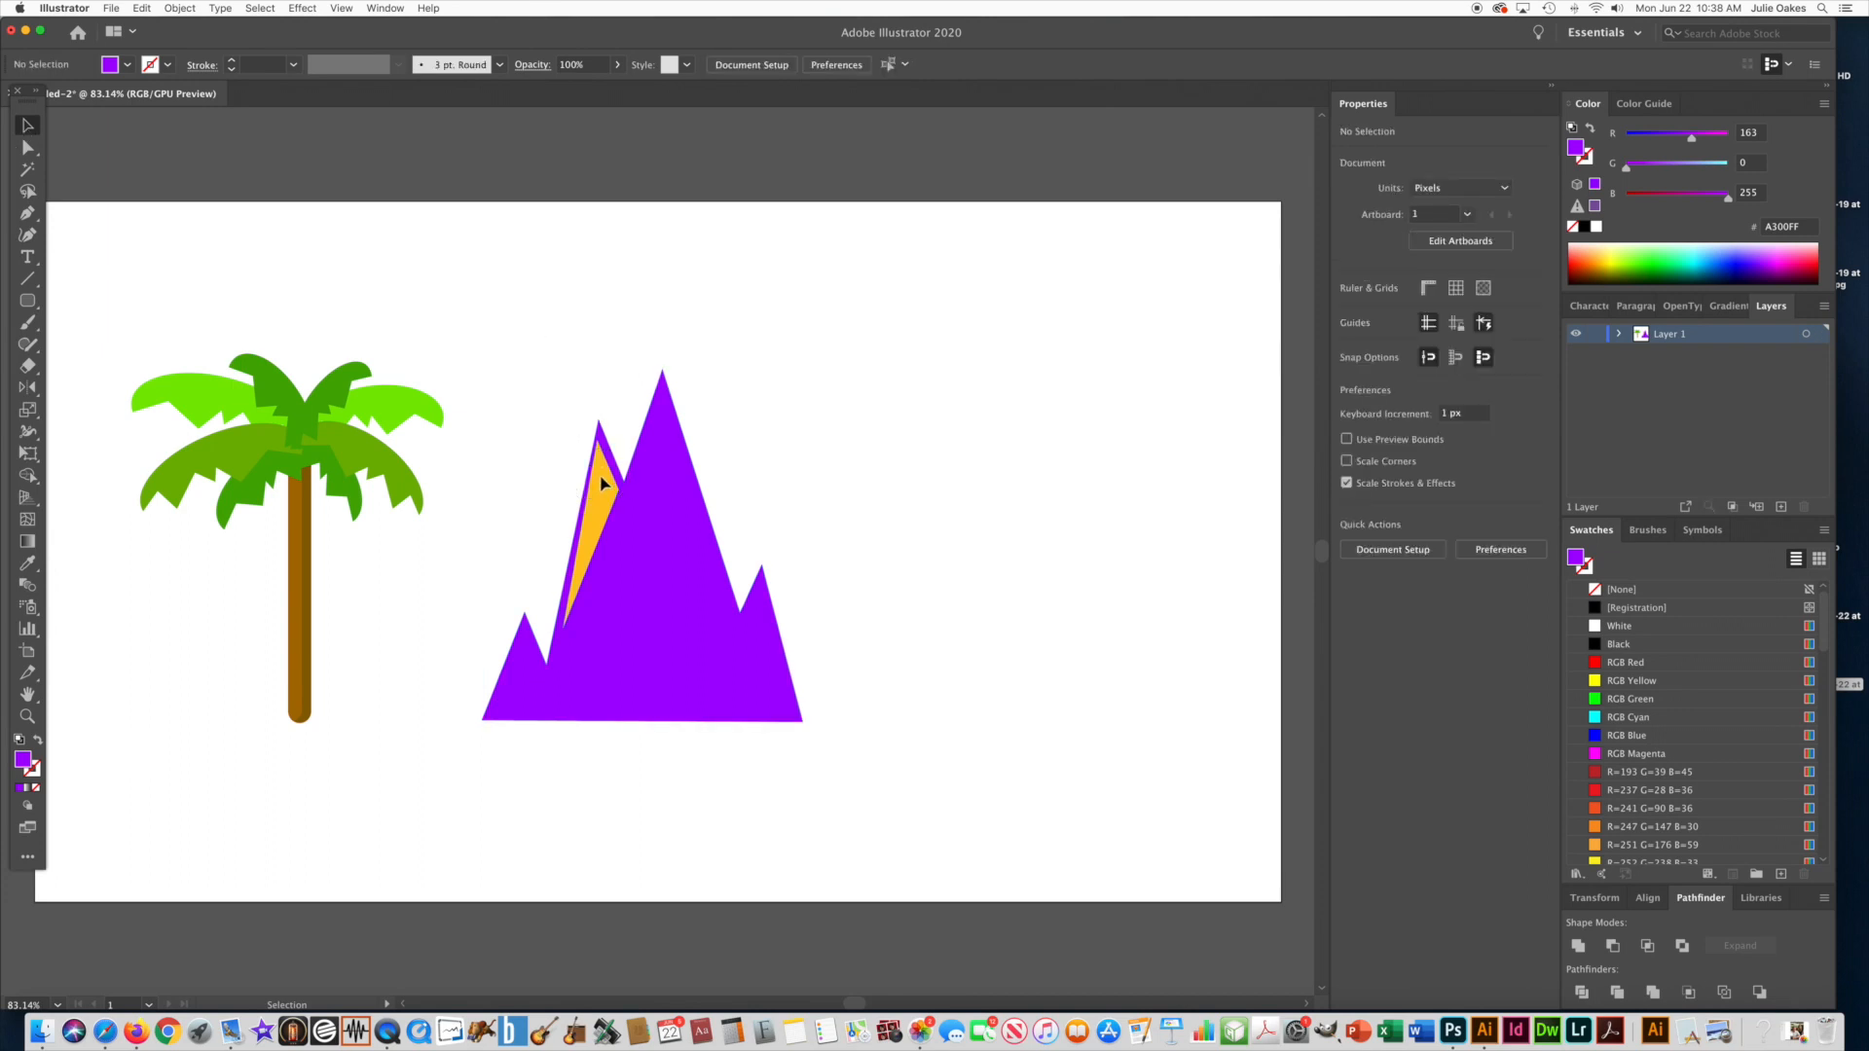
{"action": "left_click", "coordinate": [605, 471]}
{"action": "left_click", "coordinate": [1757, 246]}
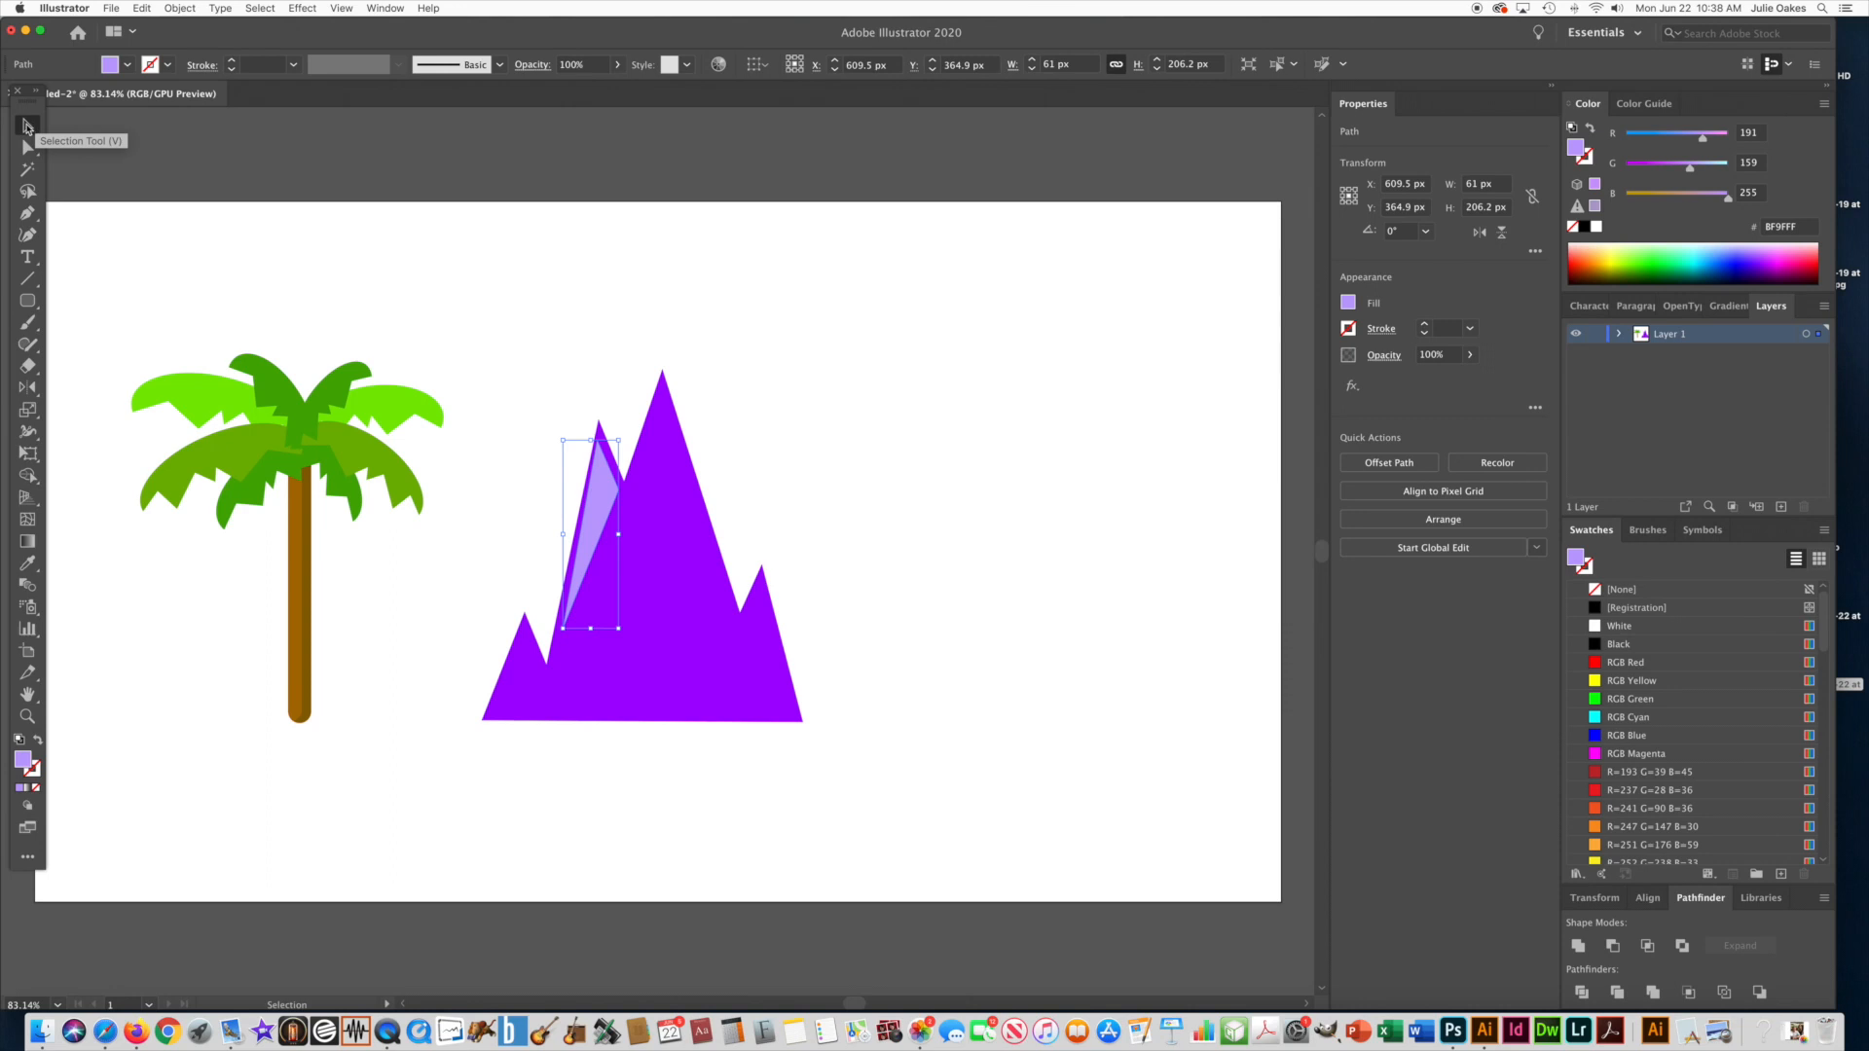
Draw a small lavender triangular facet inside the mountain's leftmost peak with the Pen tool
{"action": "left_click", "coordinate": [28, 212]}
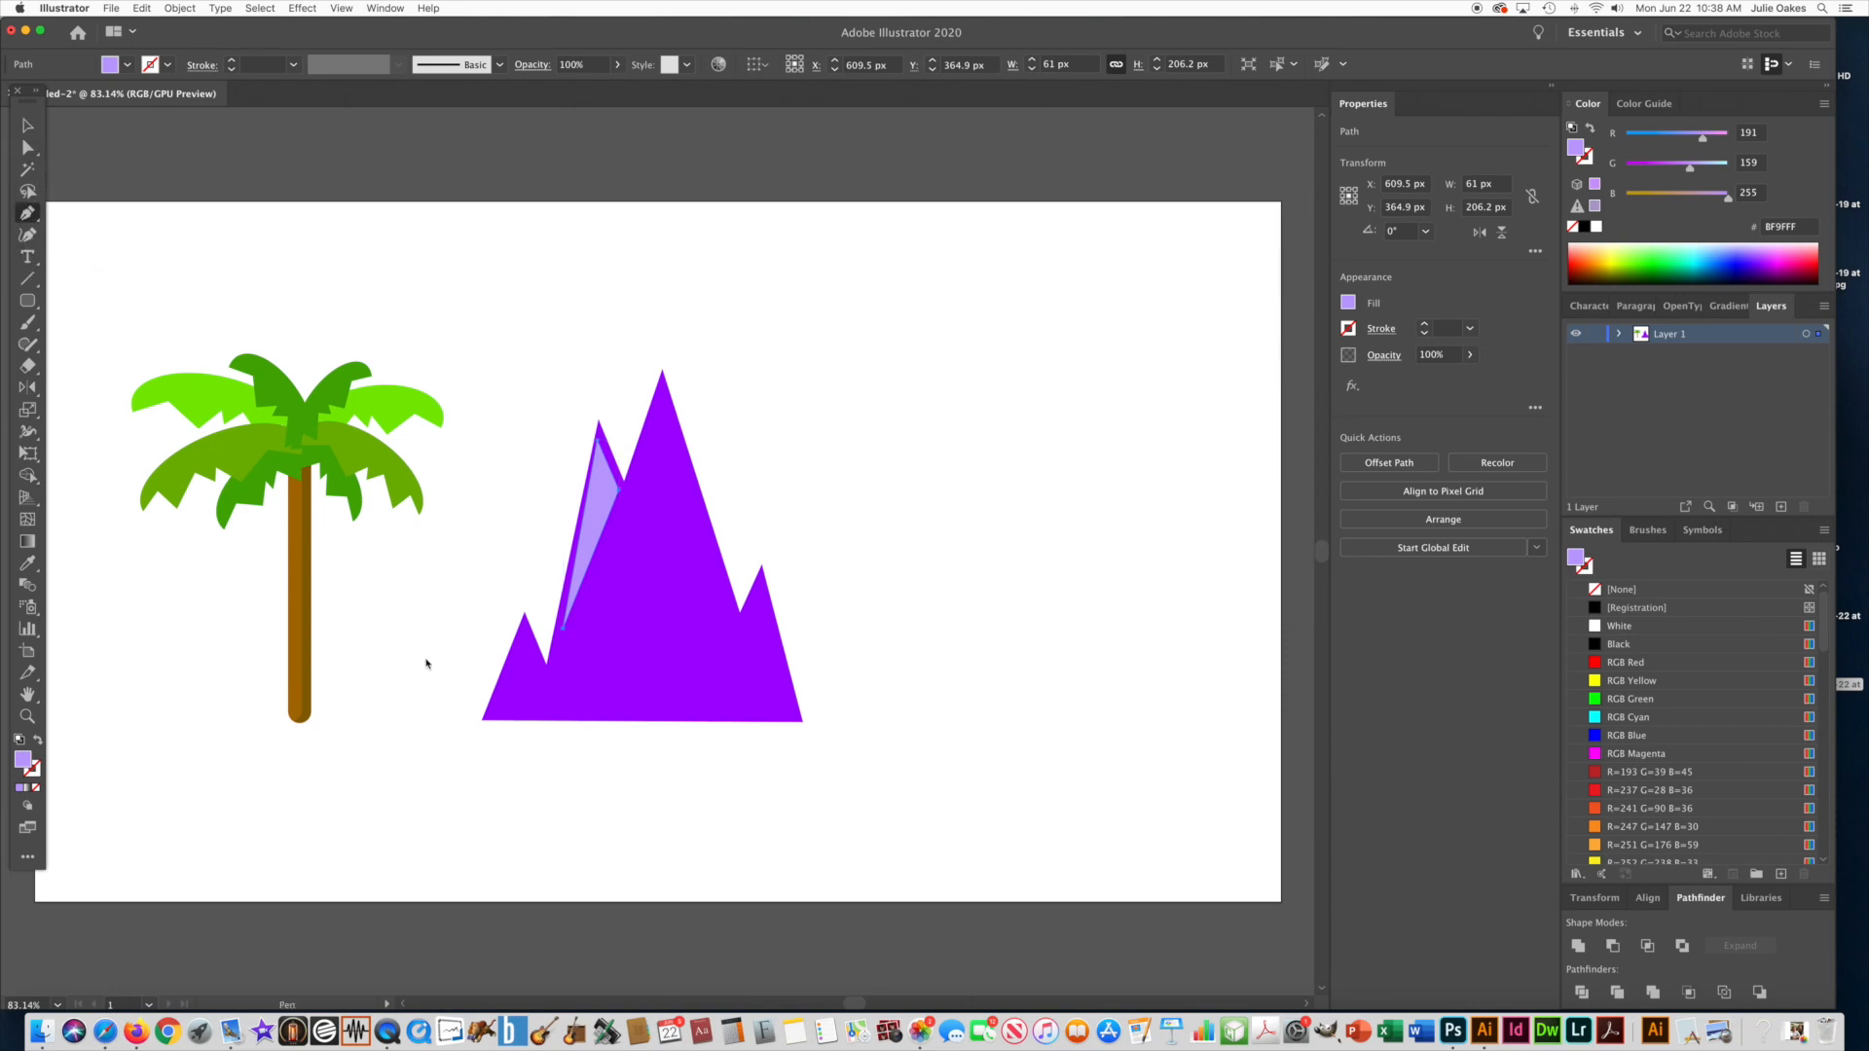
{"action": "left_click", "coordinate": [535, 661]}
{"action": "left_click", "coordinate": [523, 632]}
{"action": "left_click", "coordinate": [501, 697]}
{"action": "left_click", "coordinate": [537, 665]}
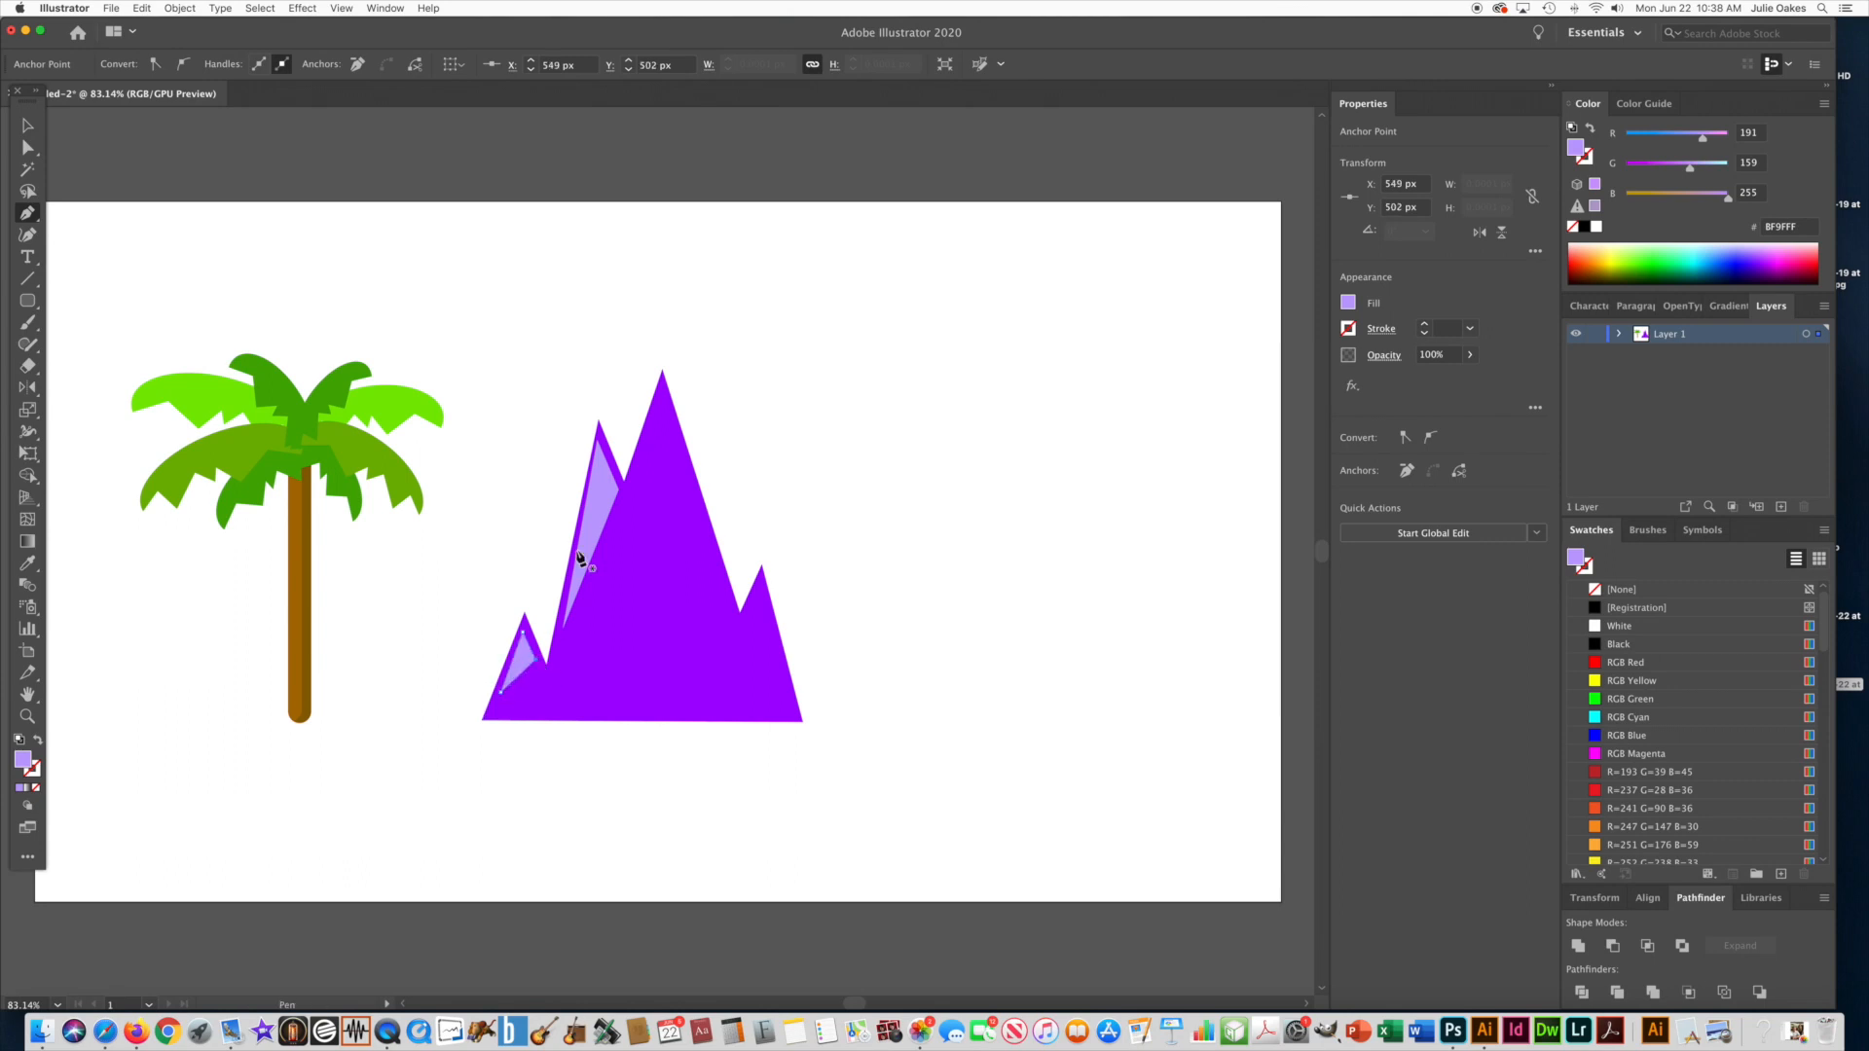
Draw a lavender triangular facet from the tip of the tallest peak down its left slope
{"action": "left_click", "coordinate": [662, 393]}
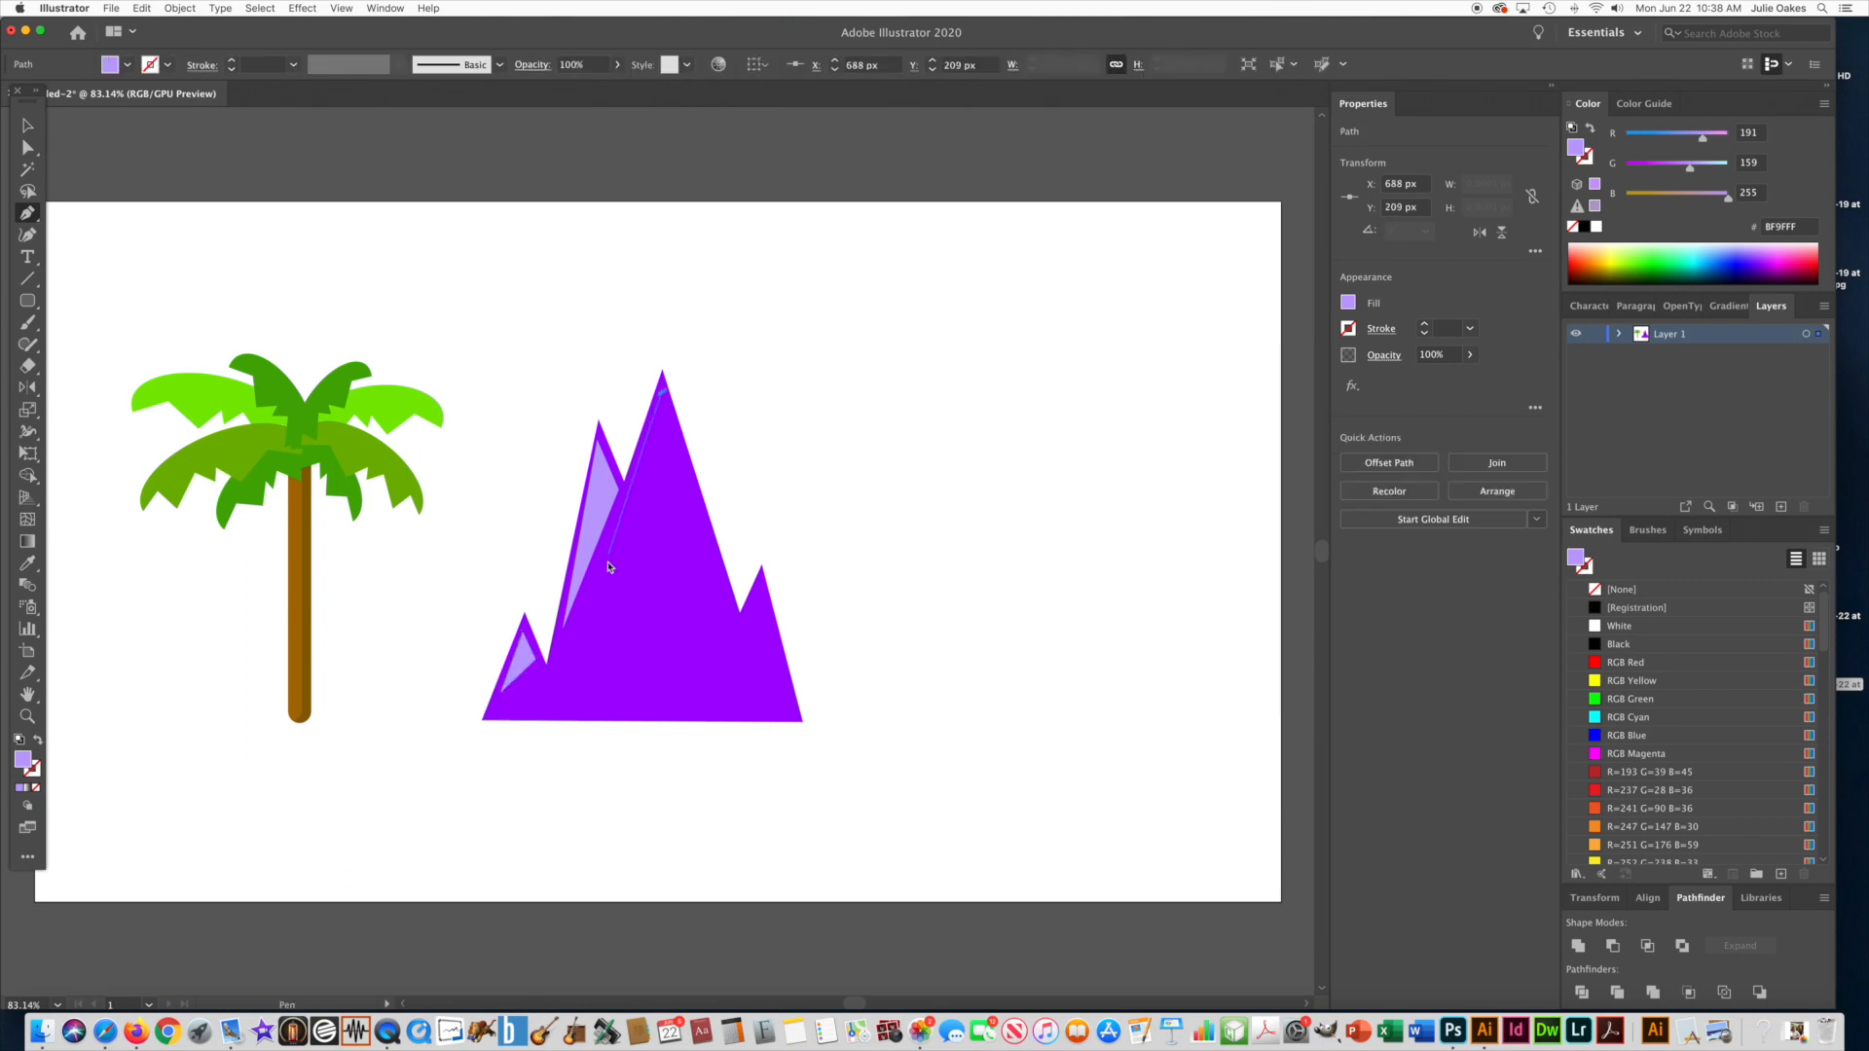
{"action": "left_click", "coordinate": [596, 577]}
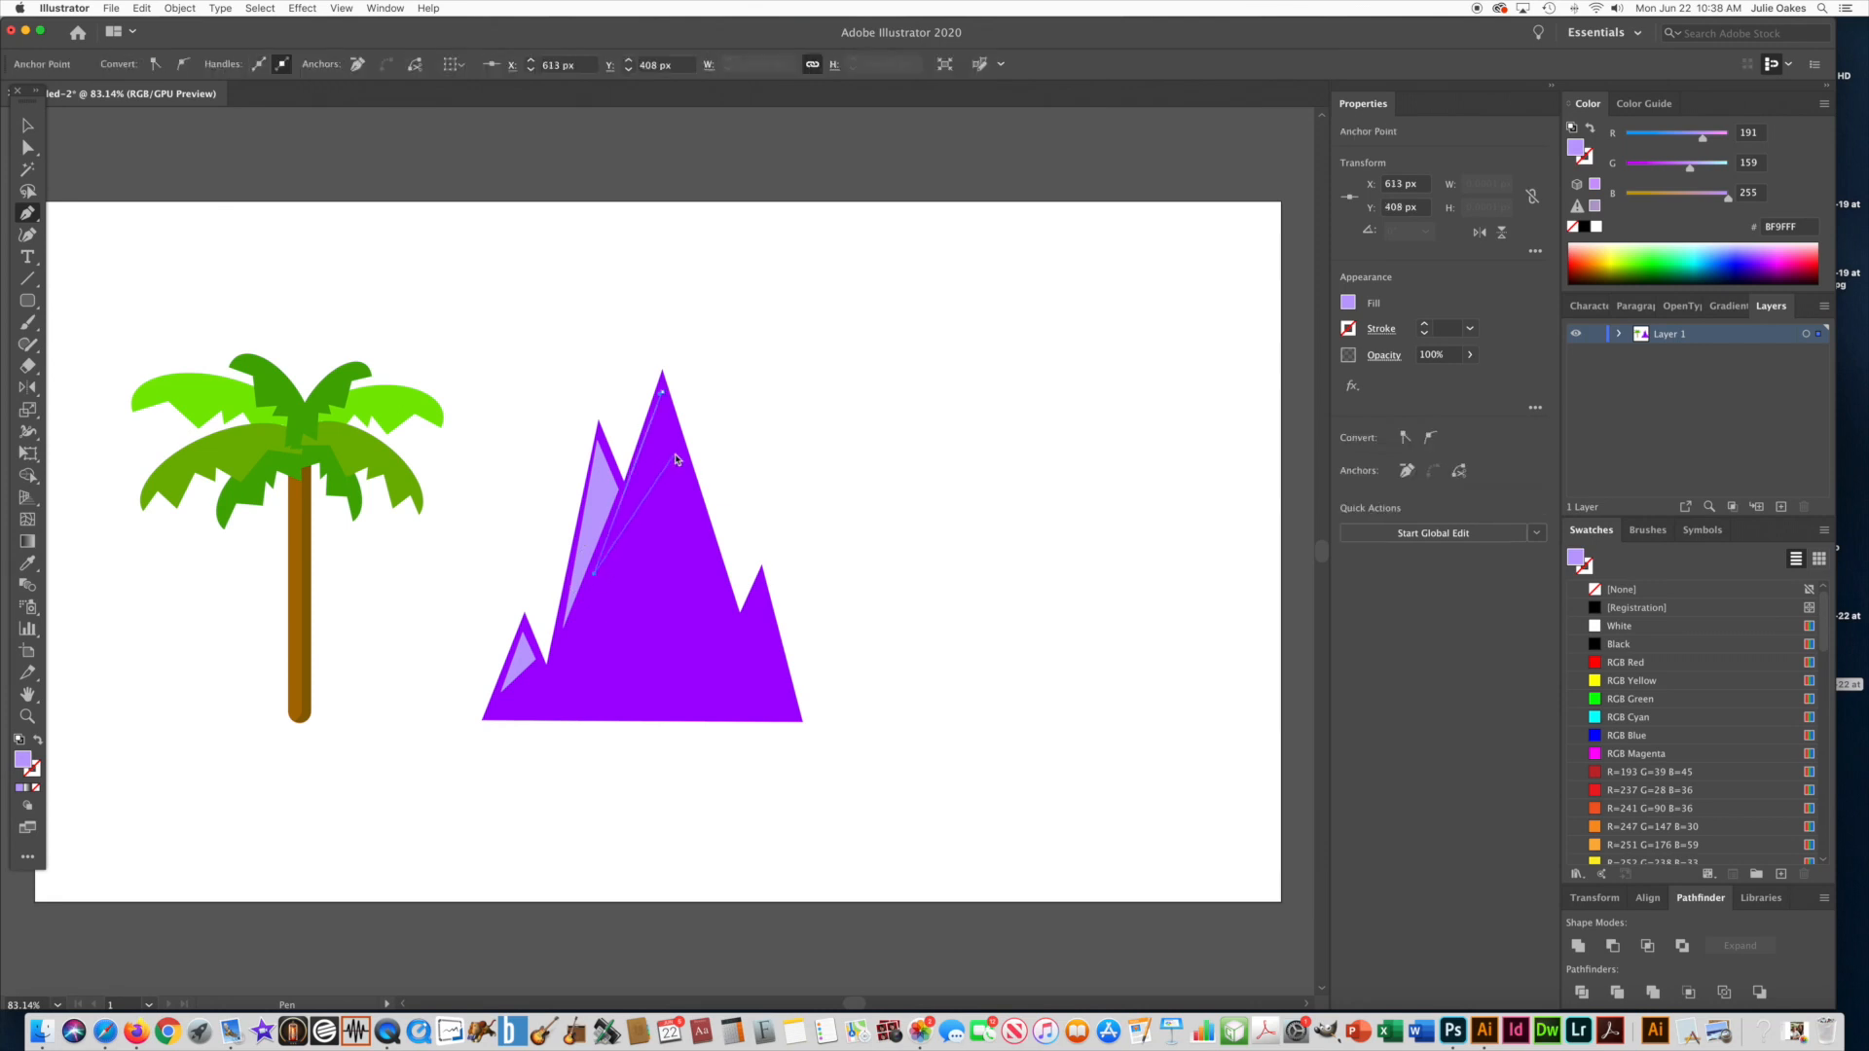
{"action": "left_click", "coordinate": [679, 451]}
{"action": "left_click", "coordinate": [663, 395]}
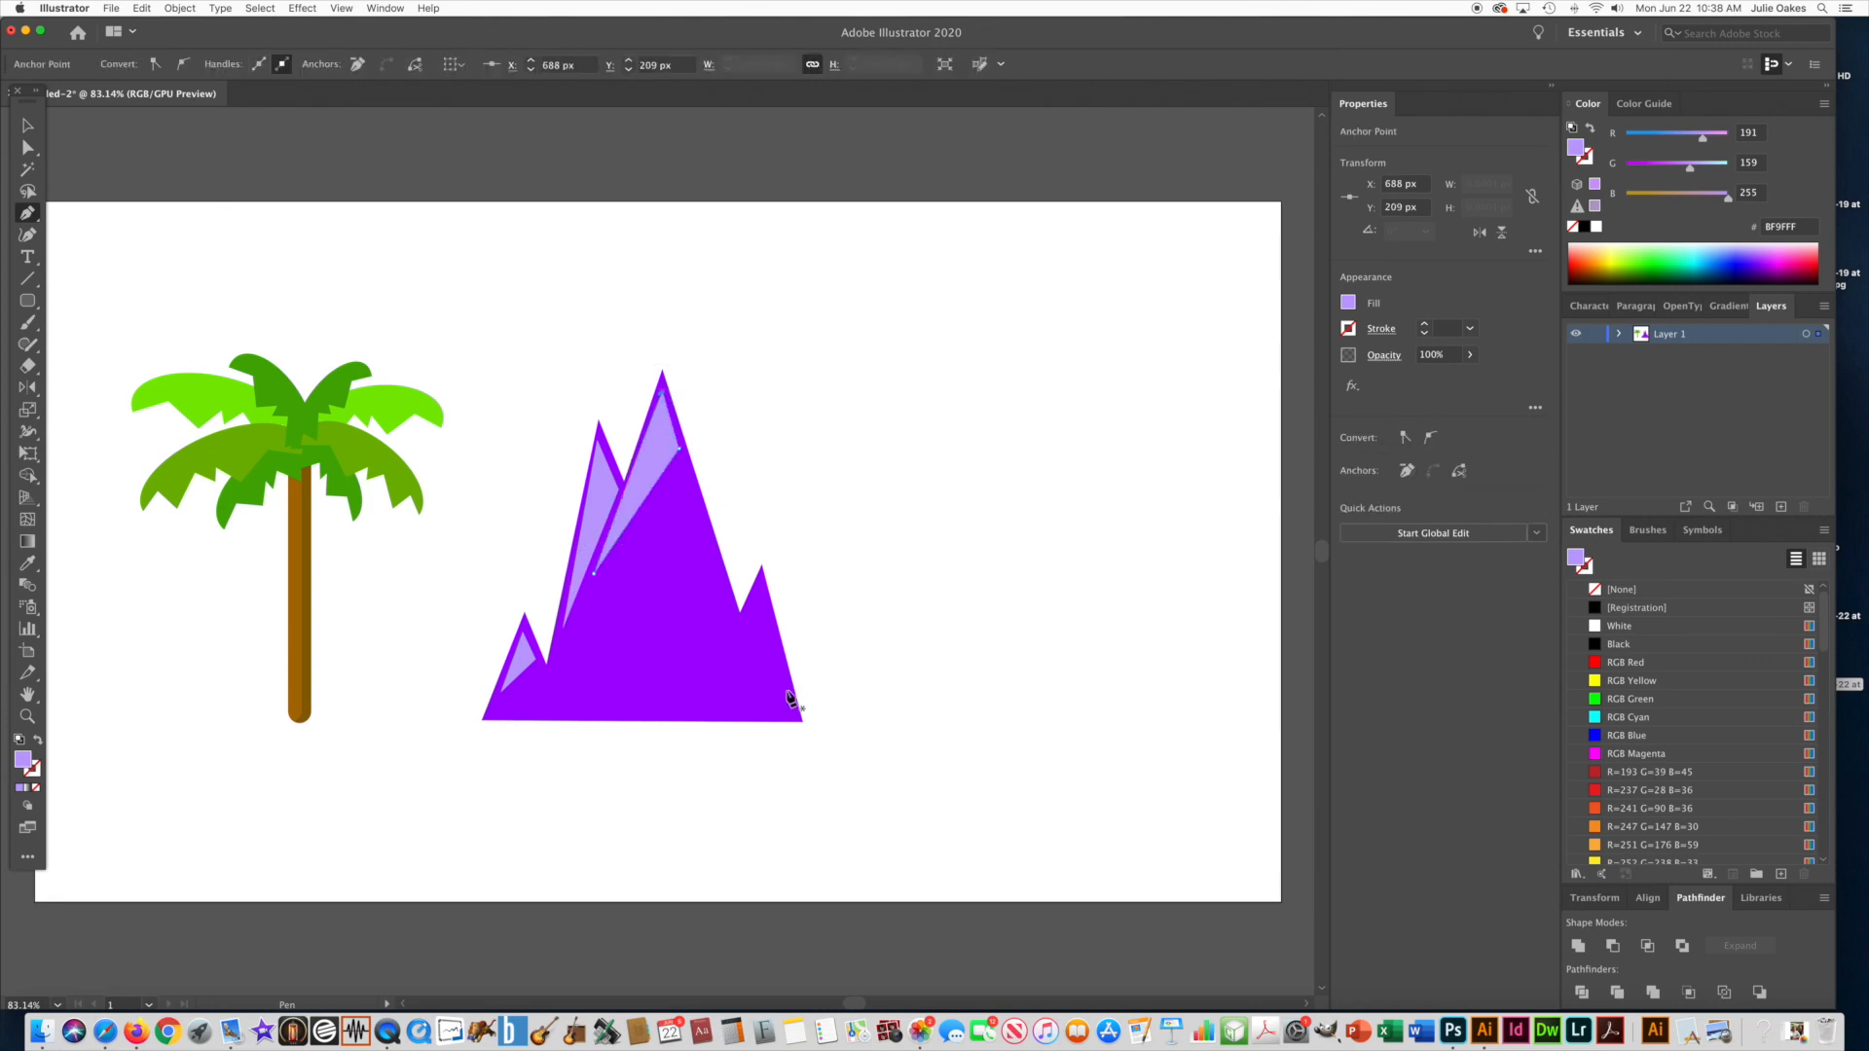
Draw a narrow lavender facet from the tip of the rightmost peak down toward the mountain's base
{"action": "left_click", "coordinate": [759, 589]}
{"action": "left_click", "coordinate": [703, 700]}
{"action": "left_click", "coordinate": [758, 590]}
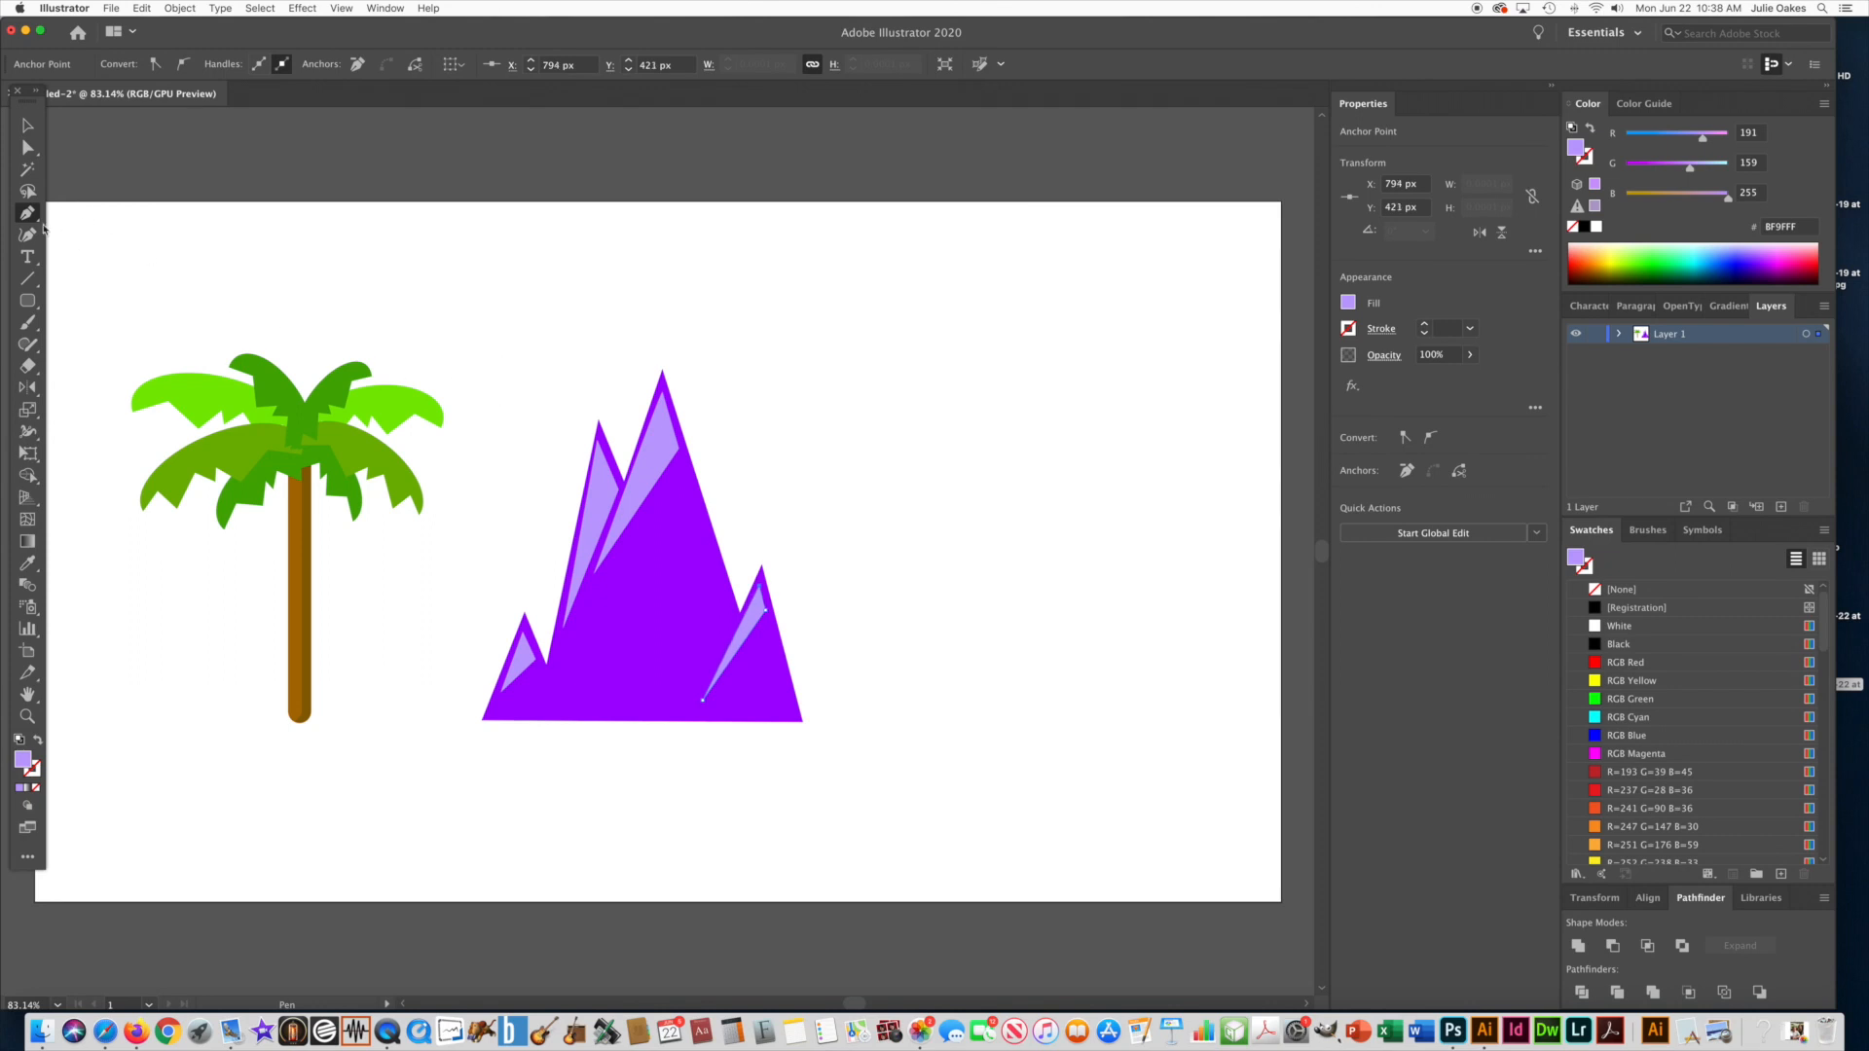
Draw a narrow triangular shadow facet down the tallest peak's right slope with the Pen tool and fill it dark purple (8500DF)
{"action": "left_click", "coordinate": [680, 468]}
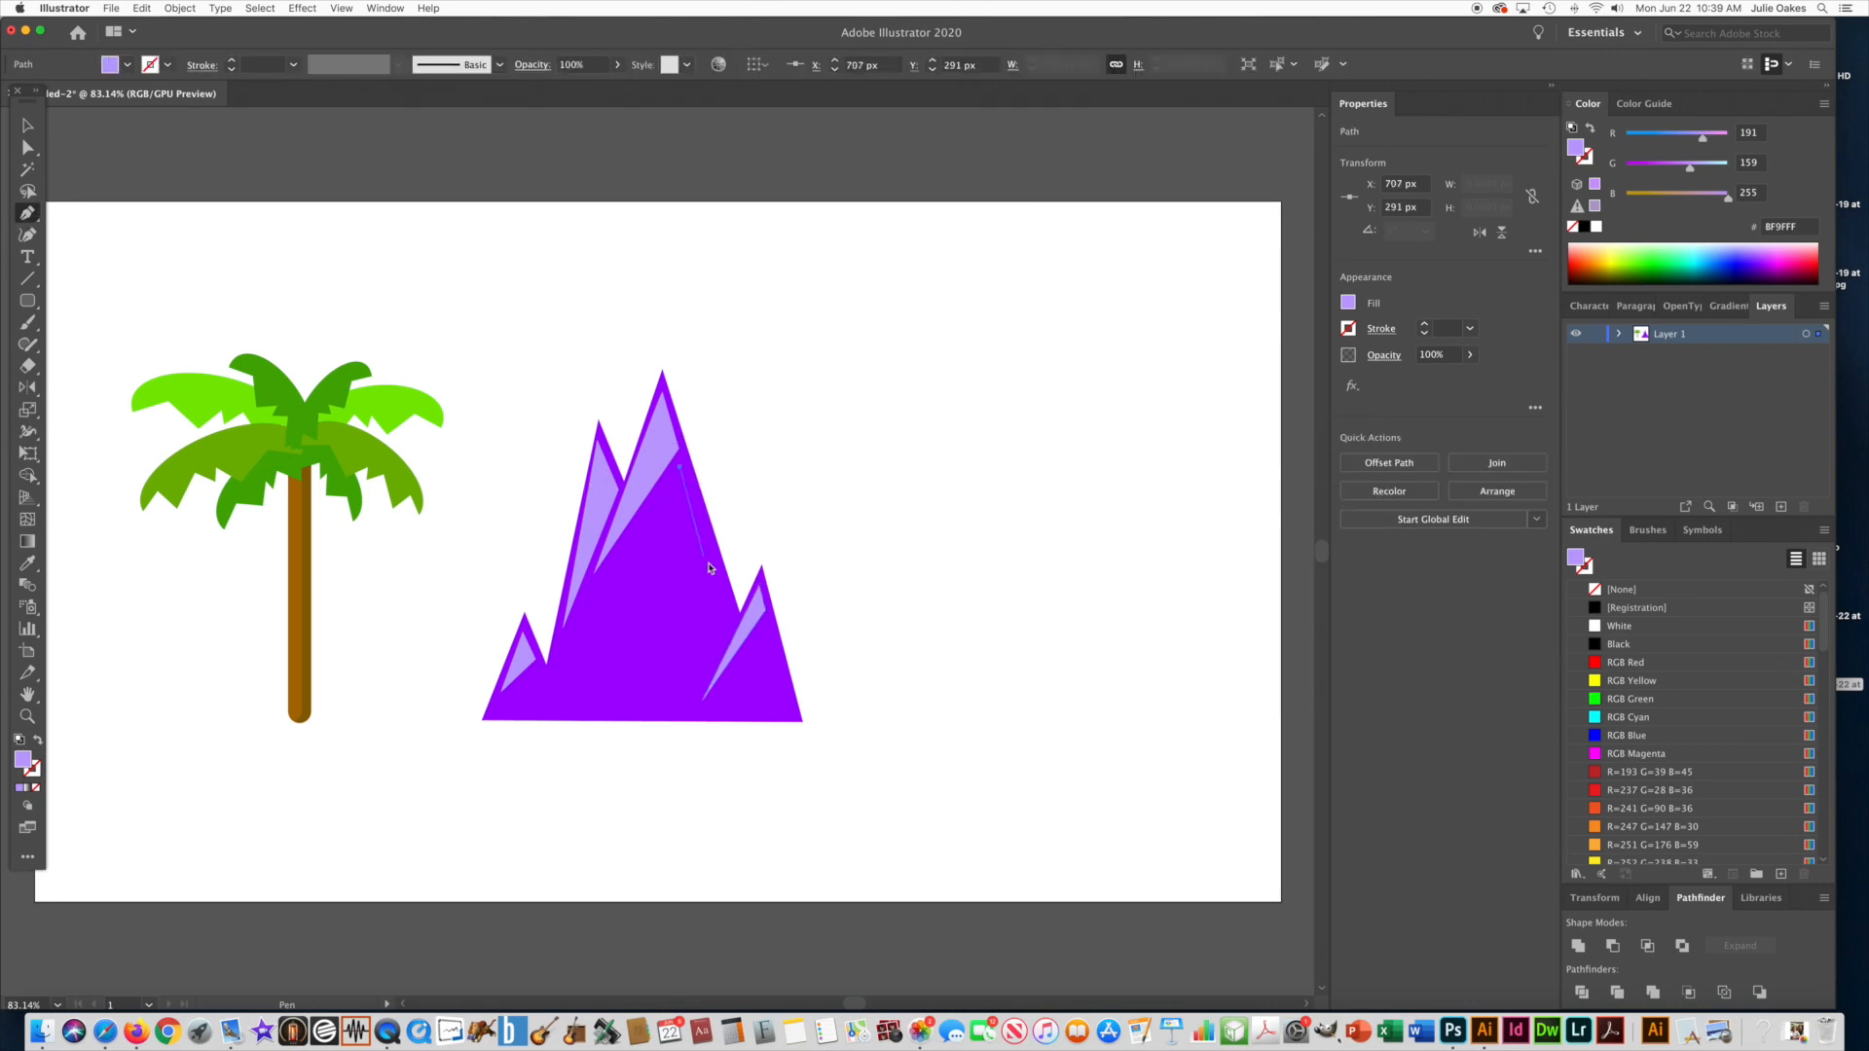
{"action": "left_click", "coordinate": [735, 616]}
{"action": "left_click", "coordinate": [714, 651]}
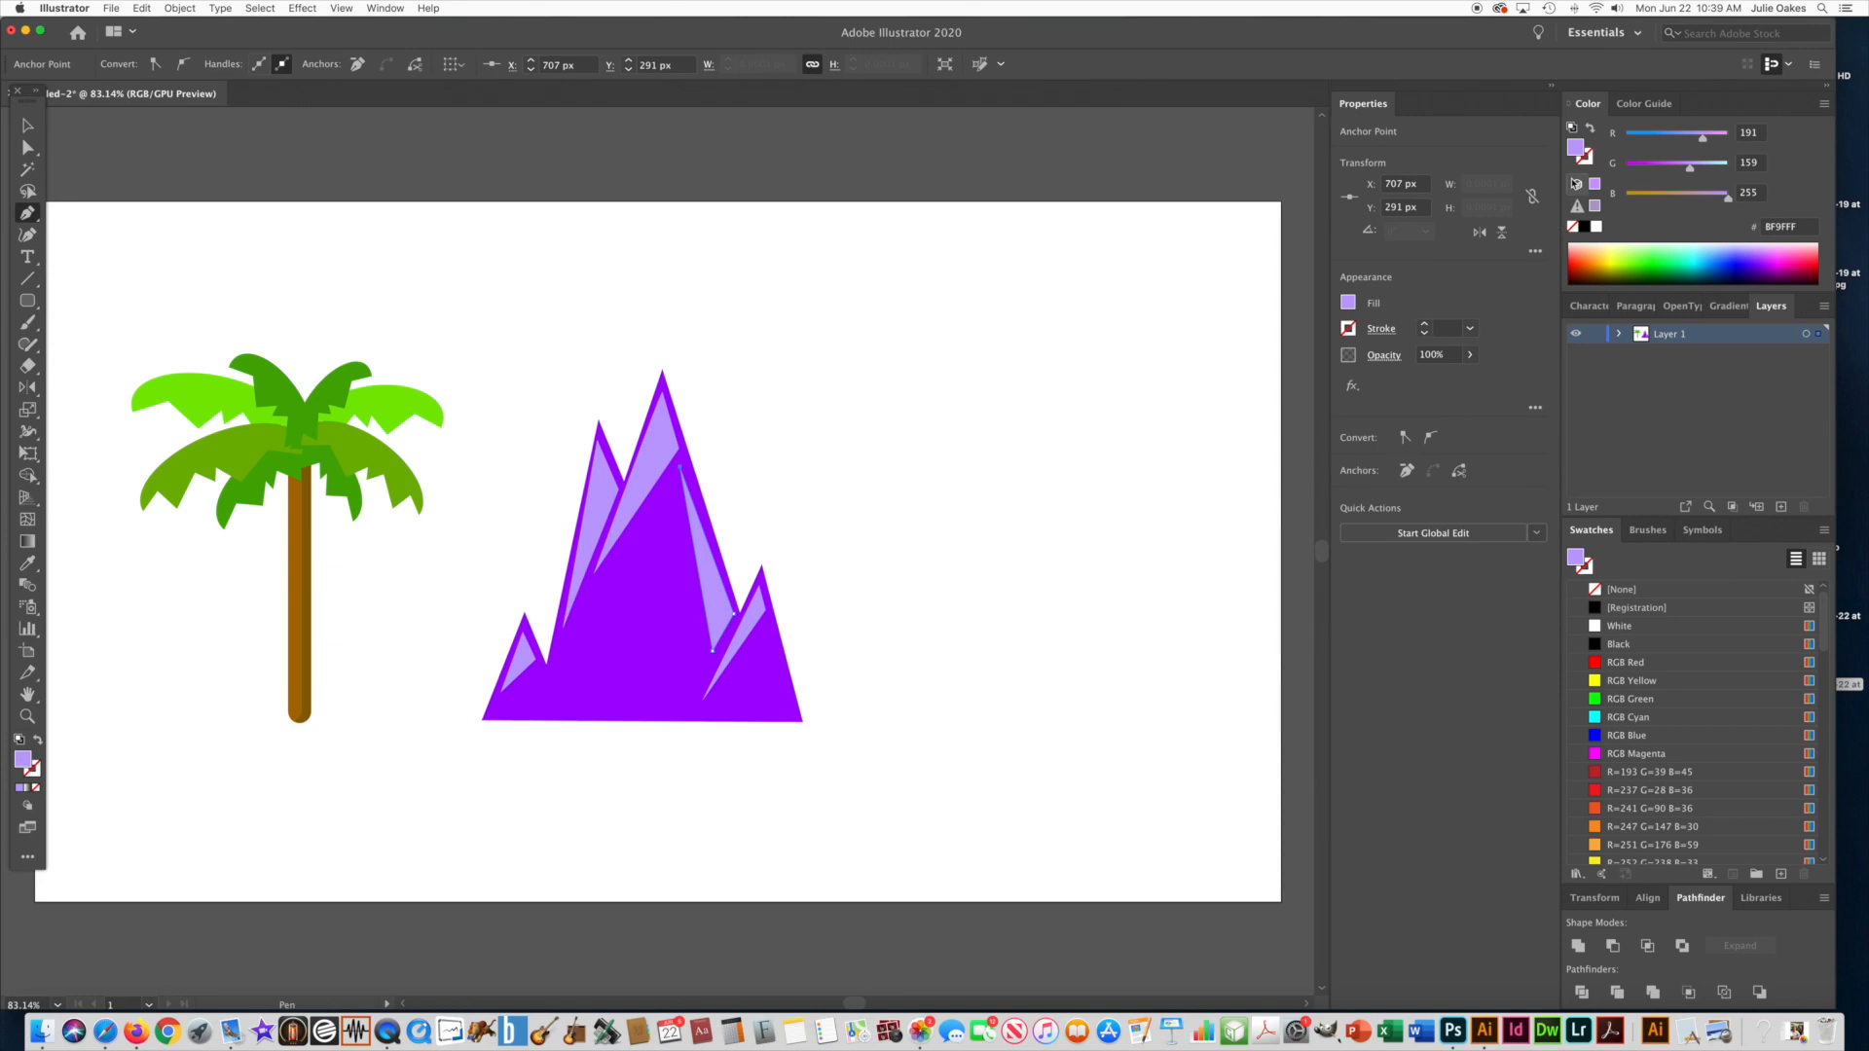
{"action": "left_click", "coordinate": [1760, 265]}
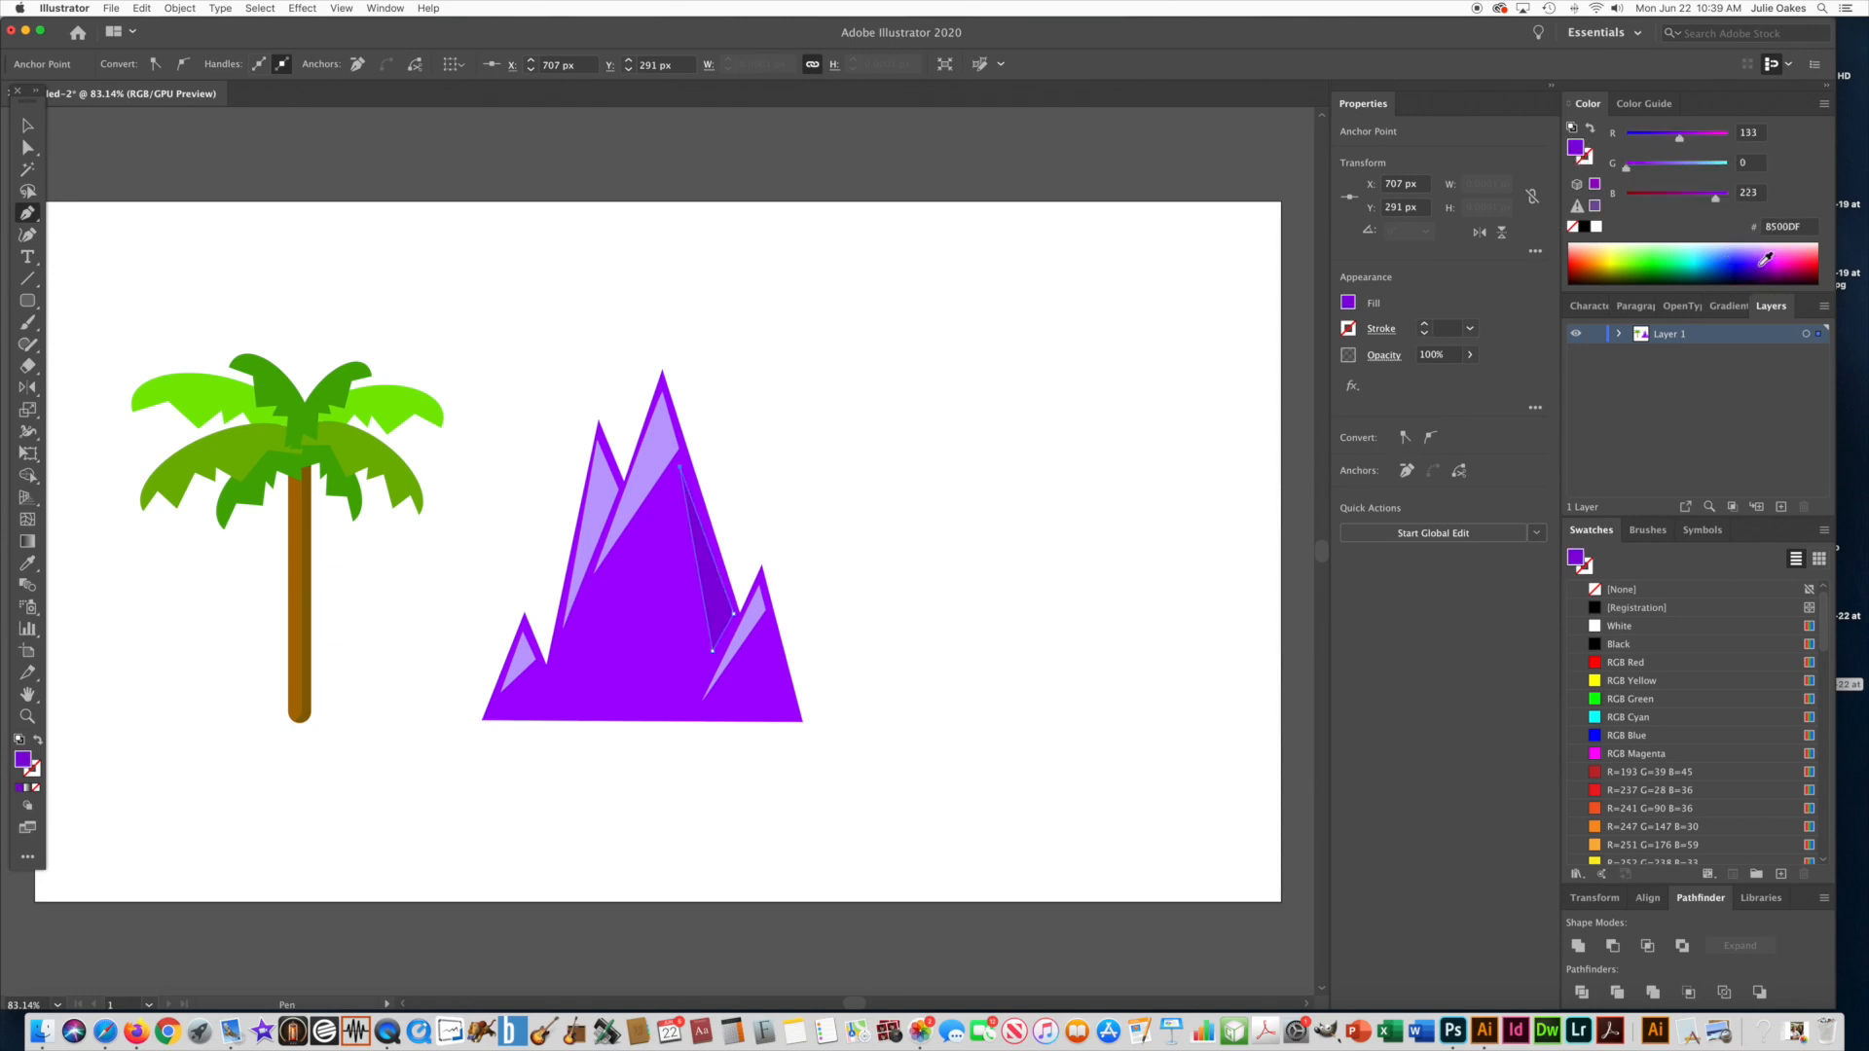
Draw two dark purple triangular shadows, one at the base beside the leftmost peak and one low on the central mountain's left face
{"action": "left_click", "coordinate": [544, 674]}
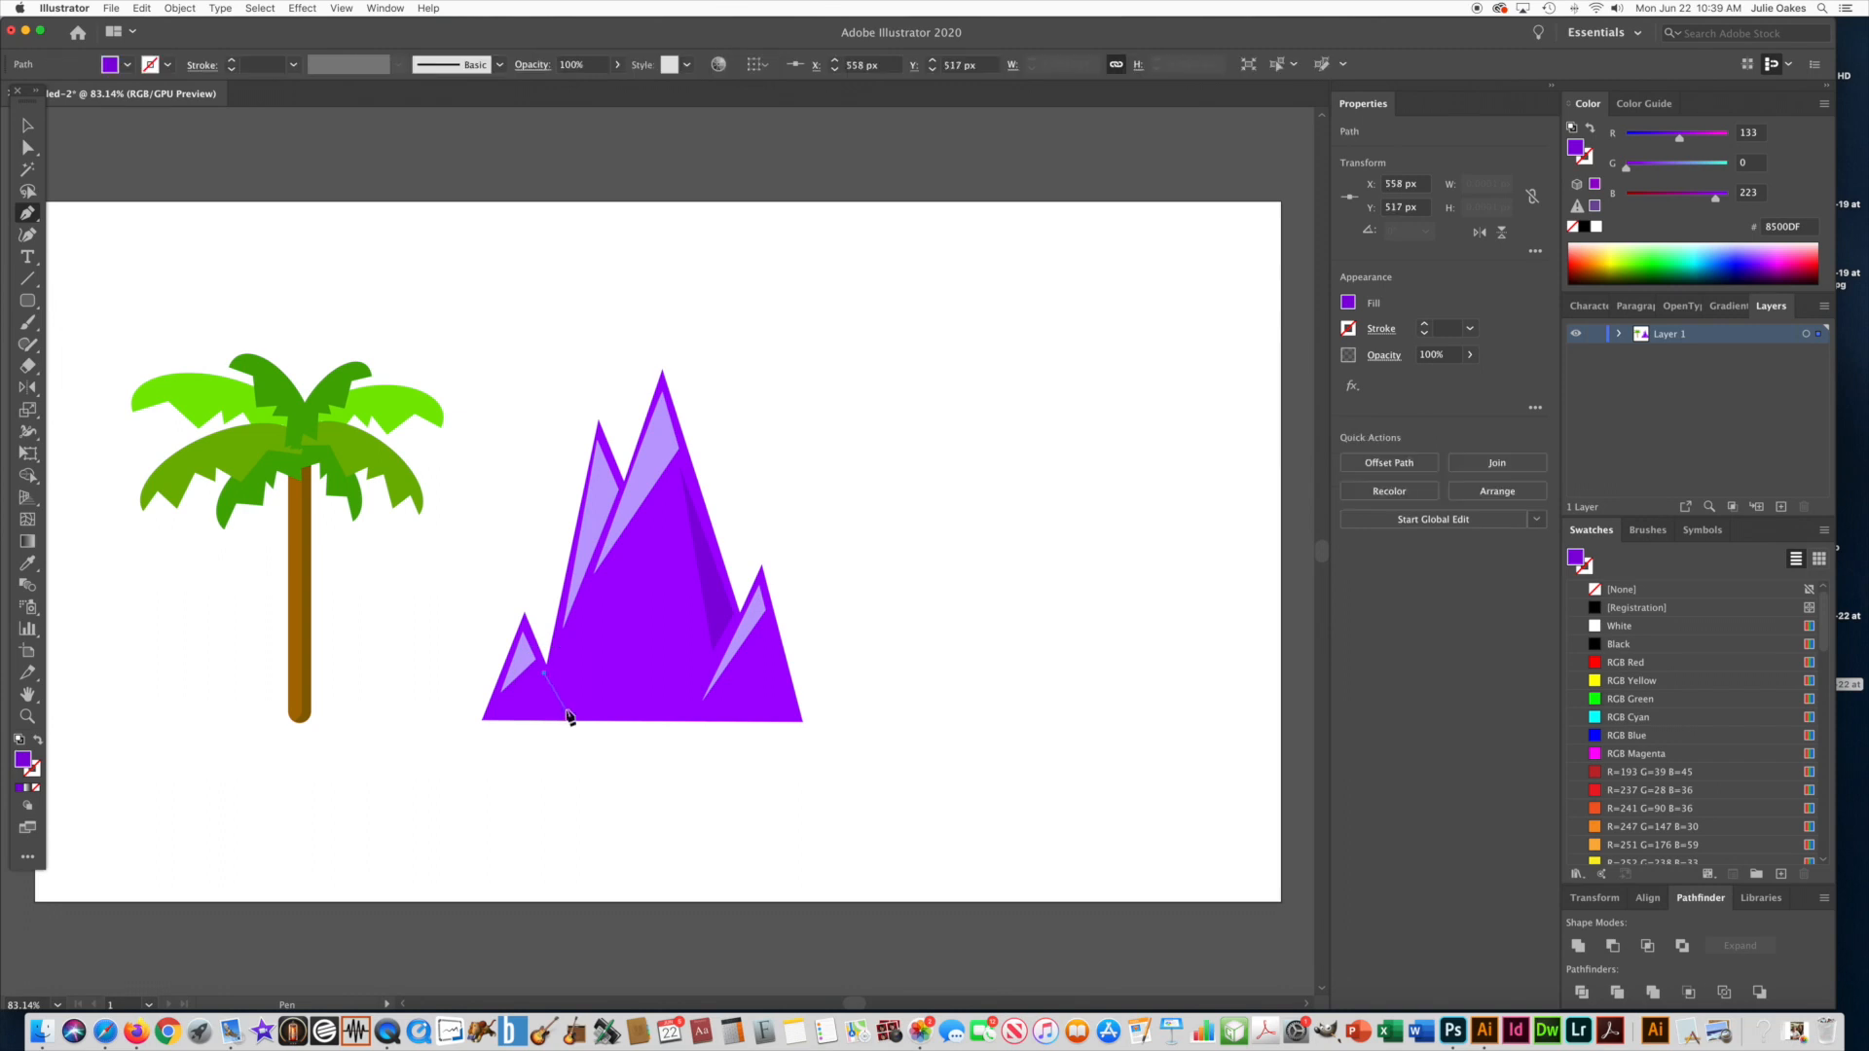
{"action": "left_click", "coordinate": [566, 715]}
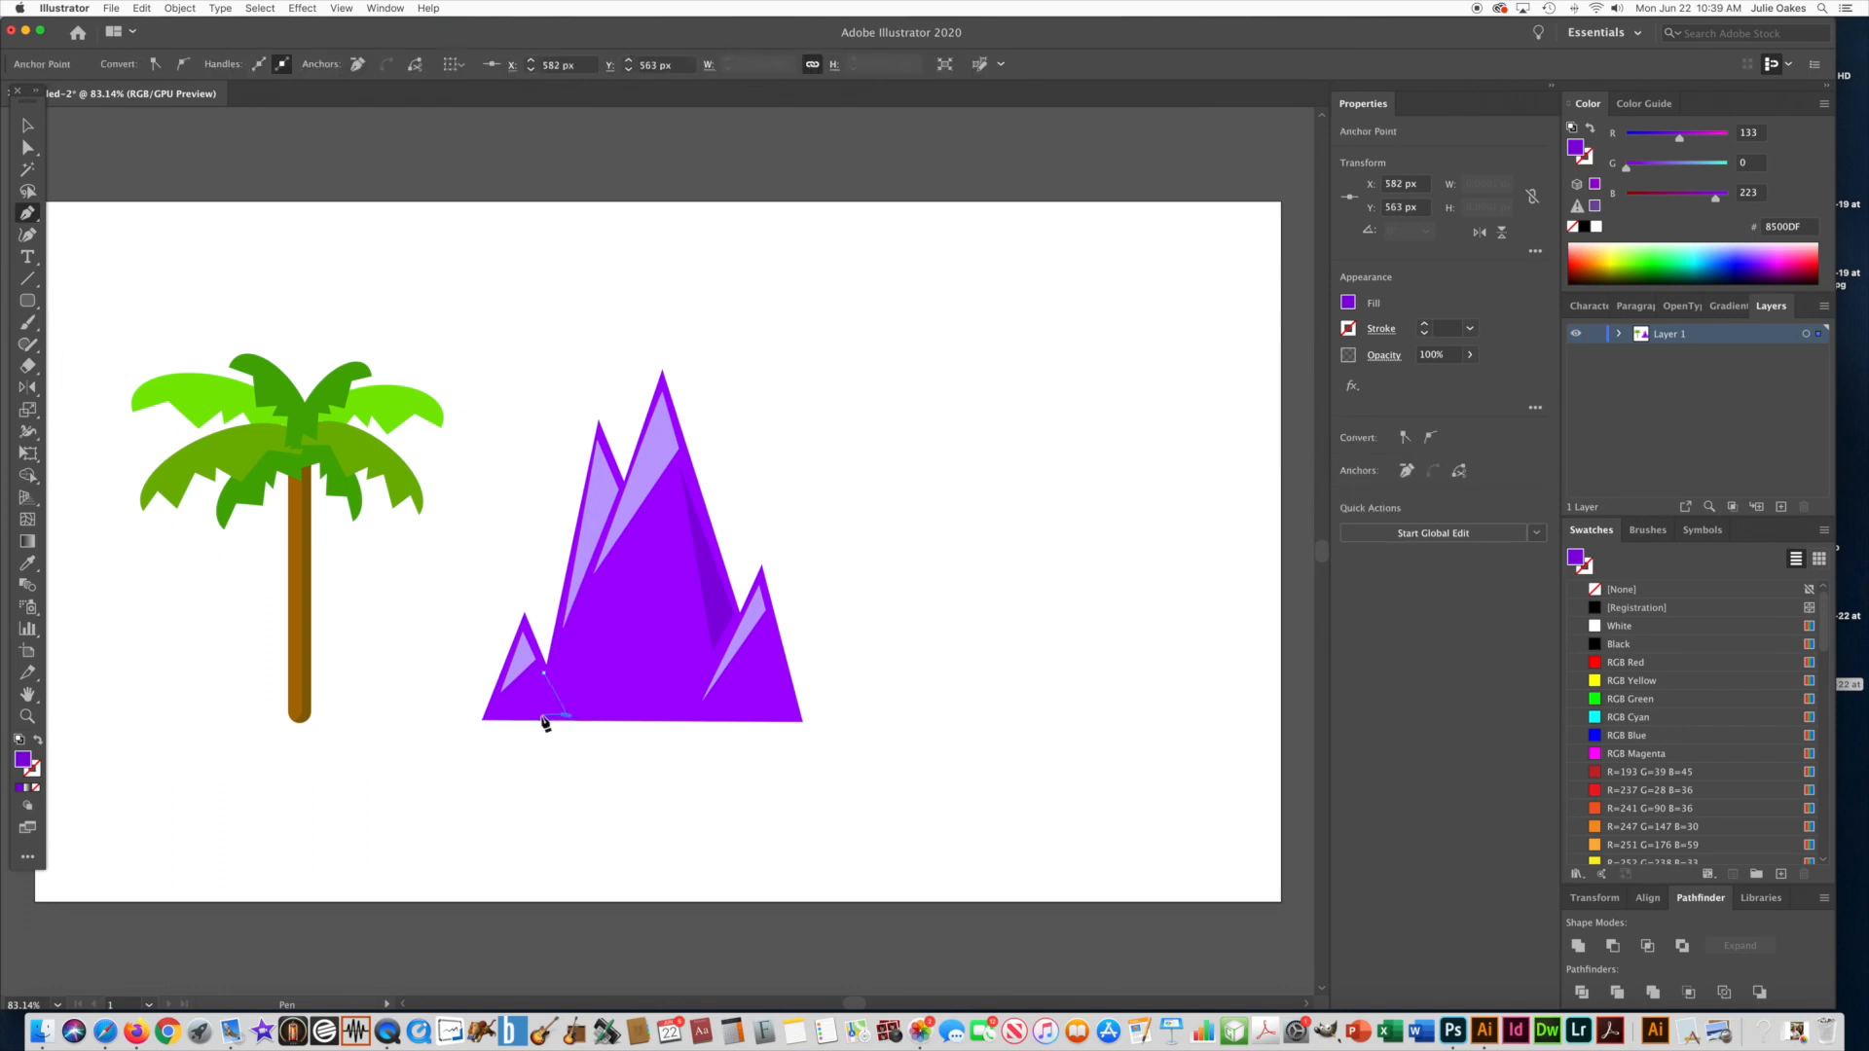
{"action": "left_click", "coordinate": [544, 673]}
{"action": "left_click", "coordinate": [564, 649]}
{"action": "left_click", "coordinate": [597, 588]}
{"action": "left_click", "coordinate": [631, 705]}
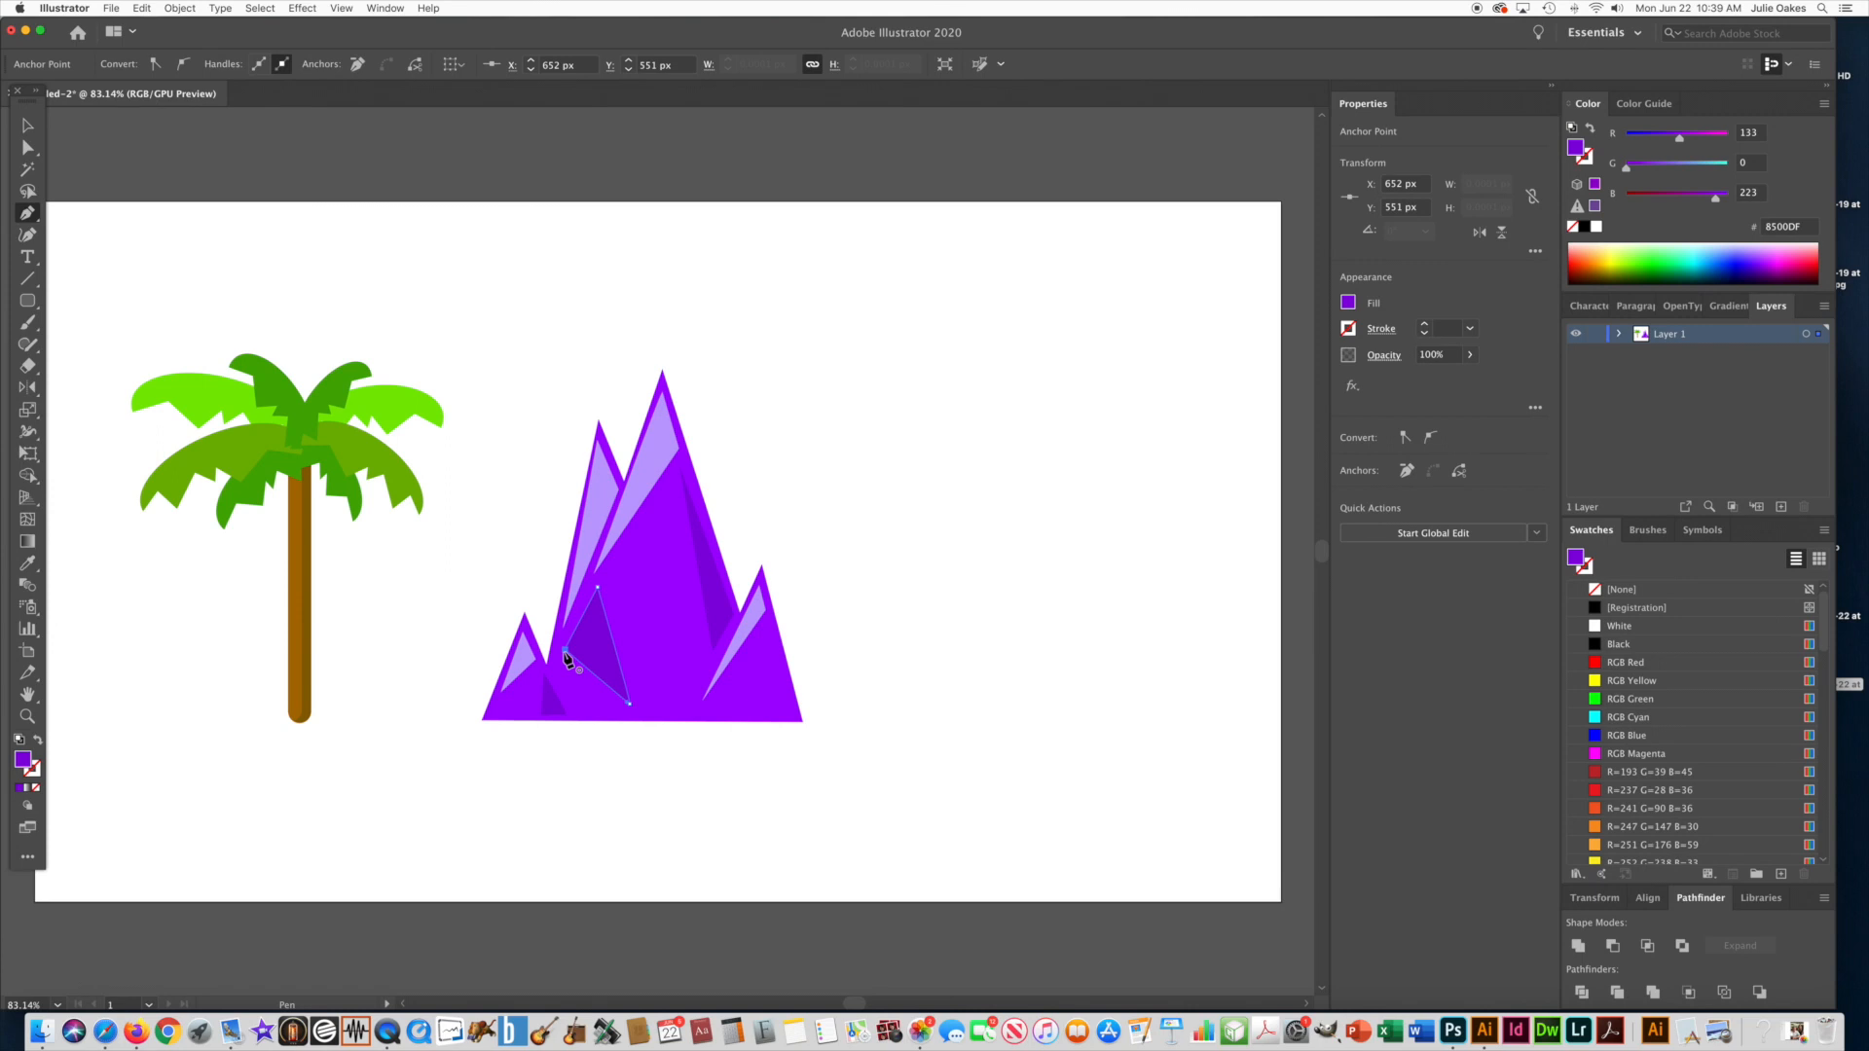
Draw a dark purple triangular shadow along the right side of the rightmost peak, ending near the mountain's base
{"action": "left_click", "coordinate": [784, 688]}
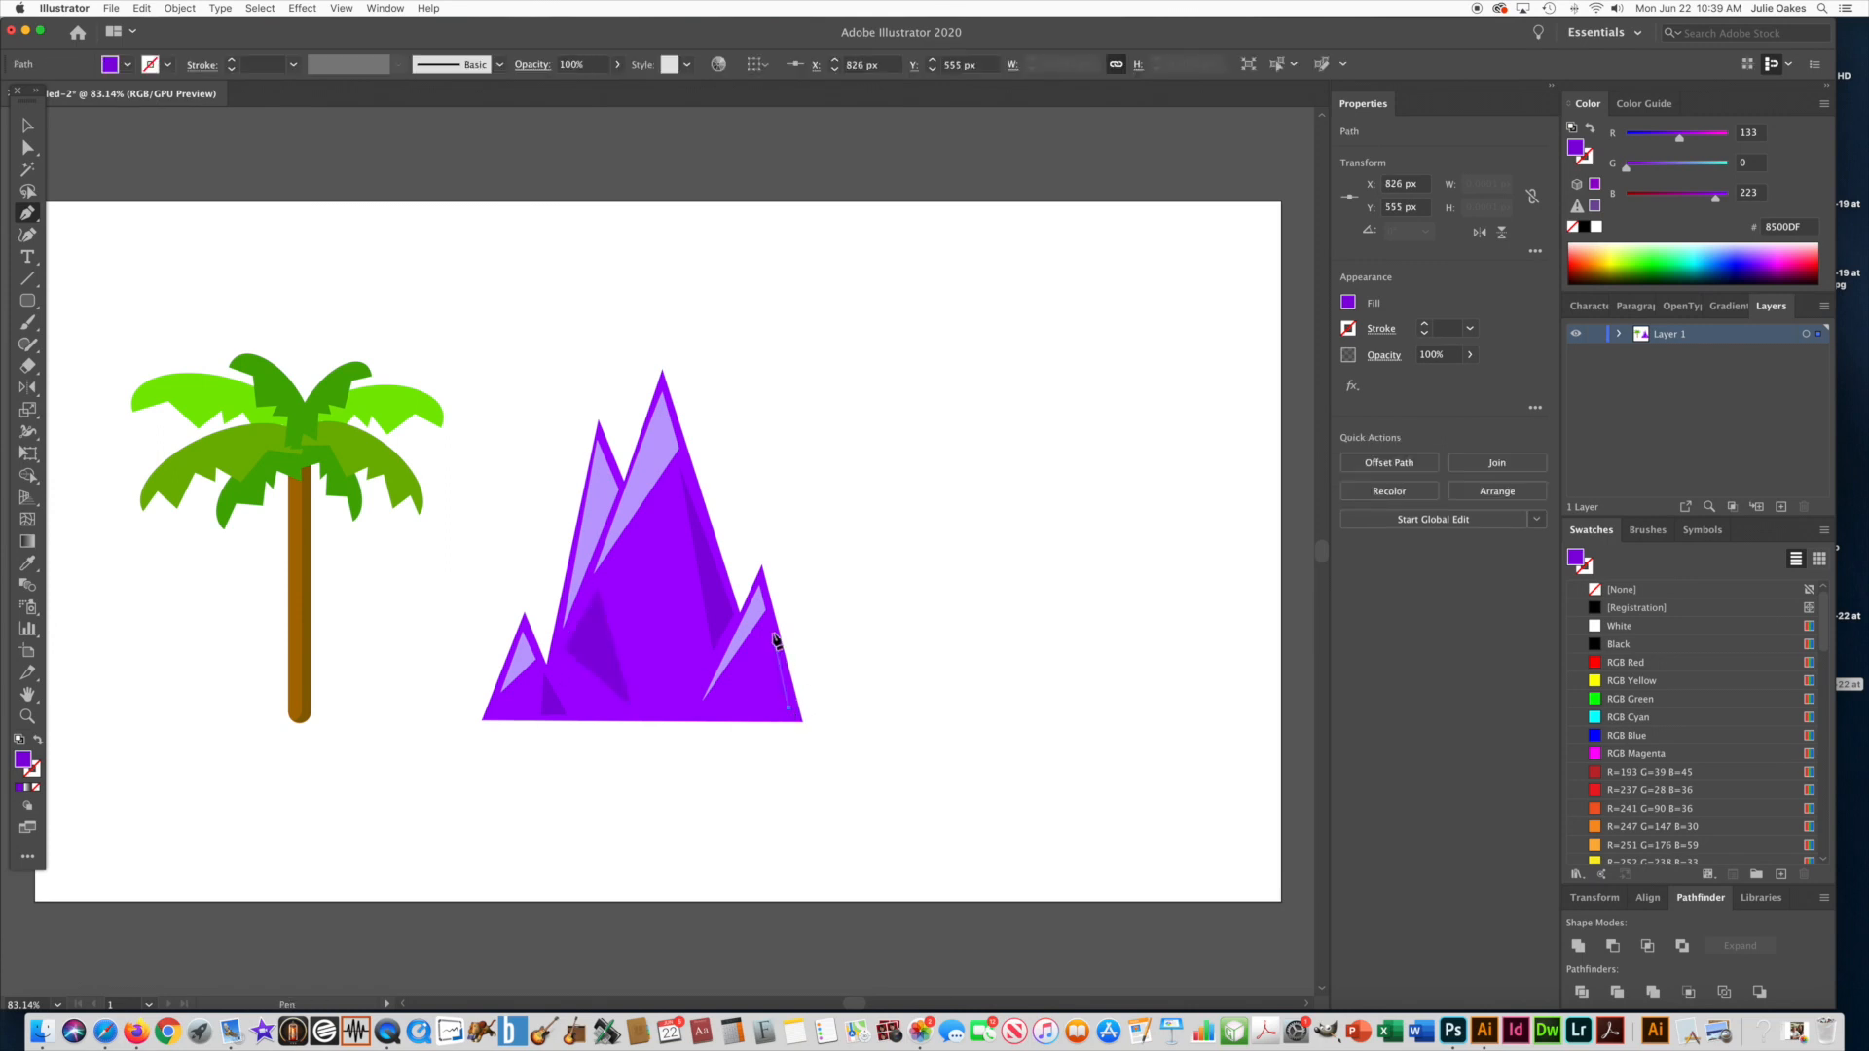
{"action": "left_click", "coordinate": [769, 636]}
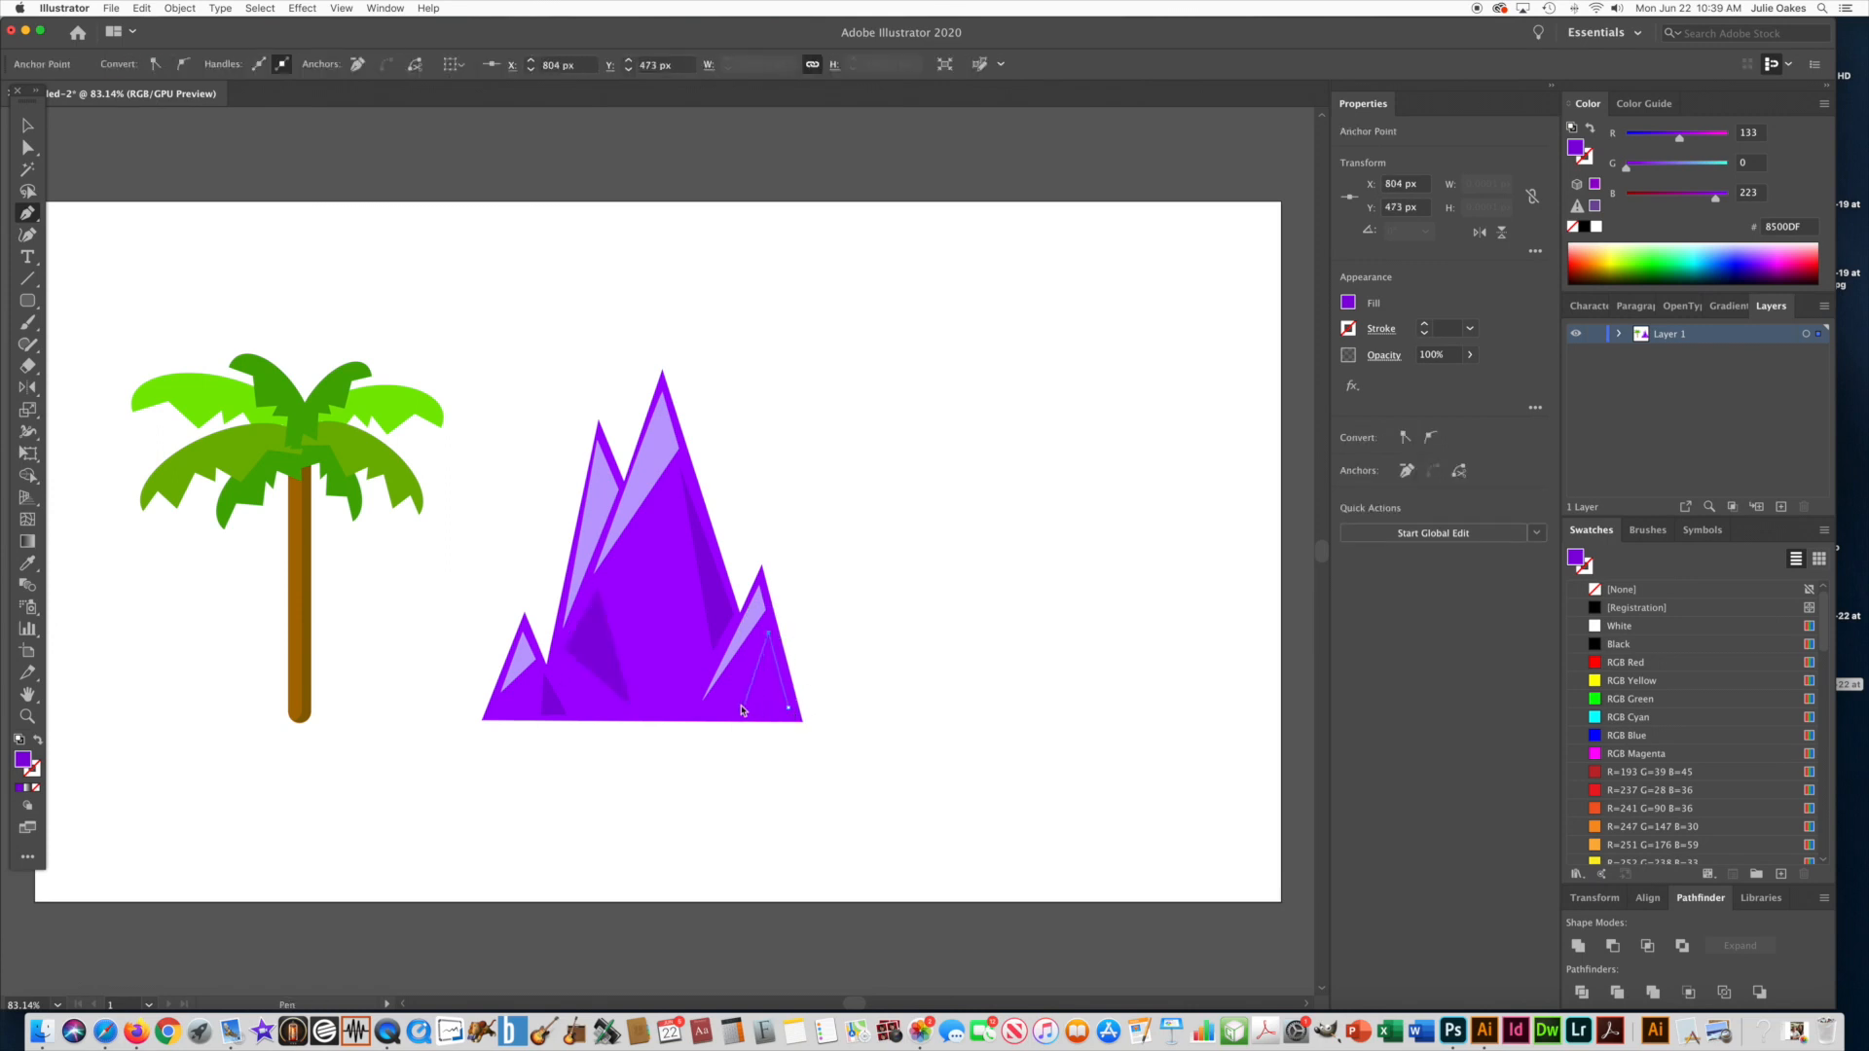
{"action": "left_click", "coordinate": [740, 710]}
{"action": "left_click", "coordinate": [788, 708]}
Group all the mountain shapes and move the group toward the right side of the artboard
{"action": "left_click", "coordinate": [27, 126]}
{"action": "left_click_drag", "start_coordinate": [477, 343], "coordinate": [818, 800]}
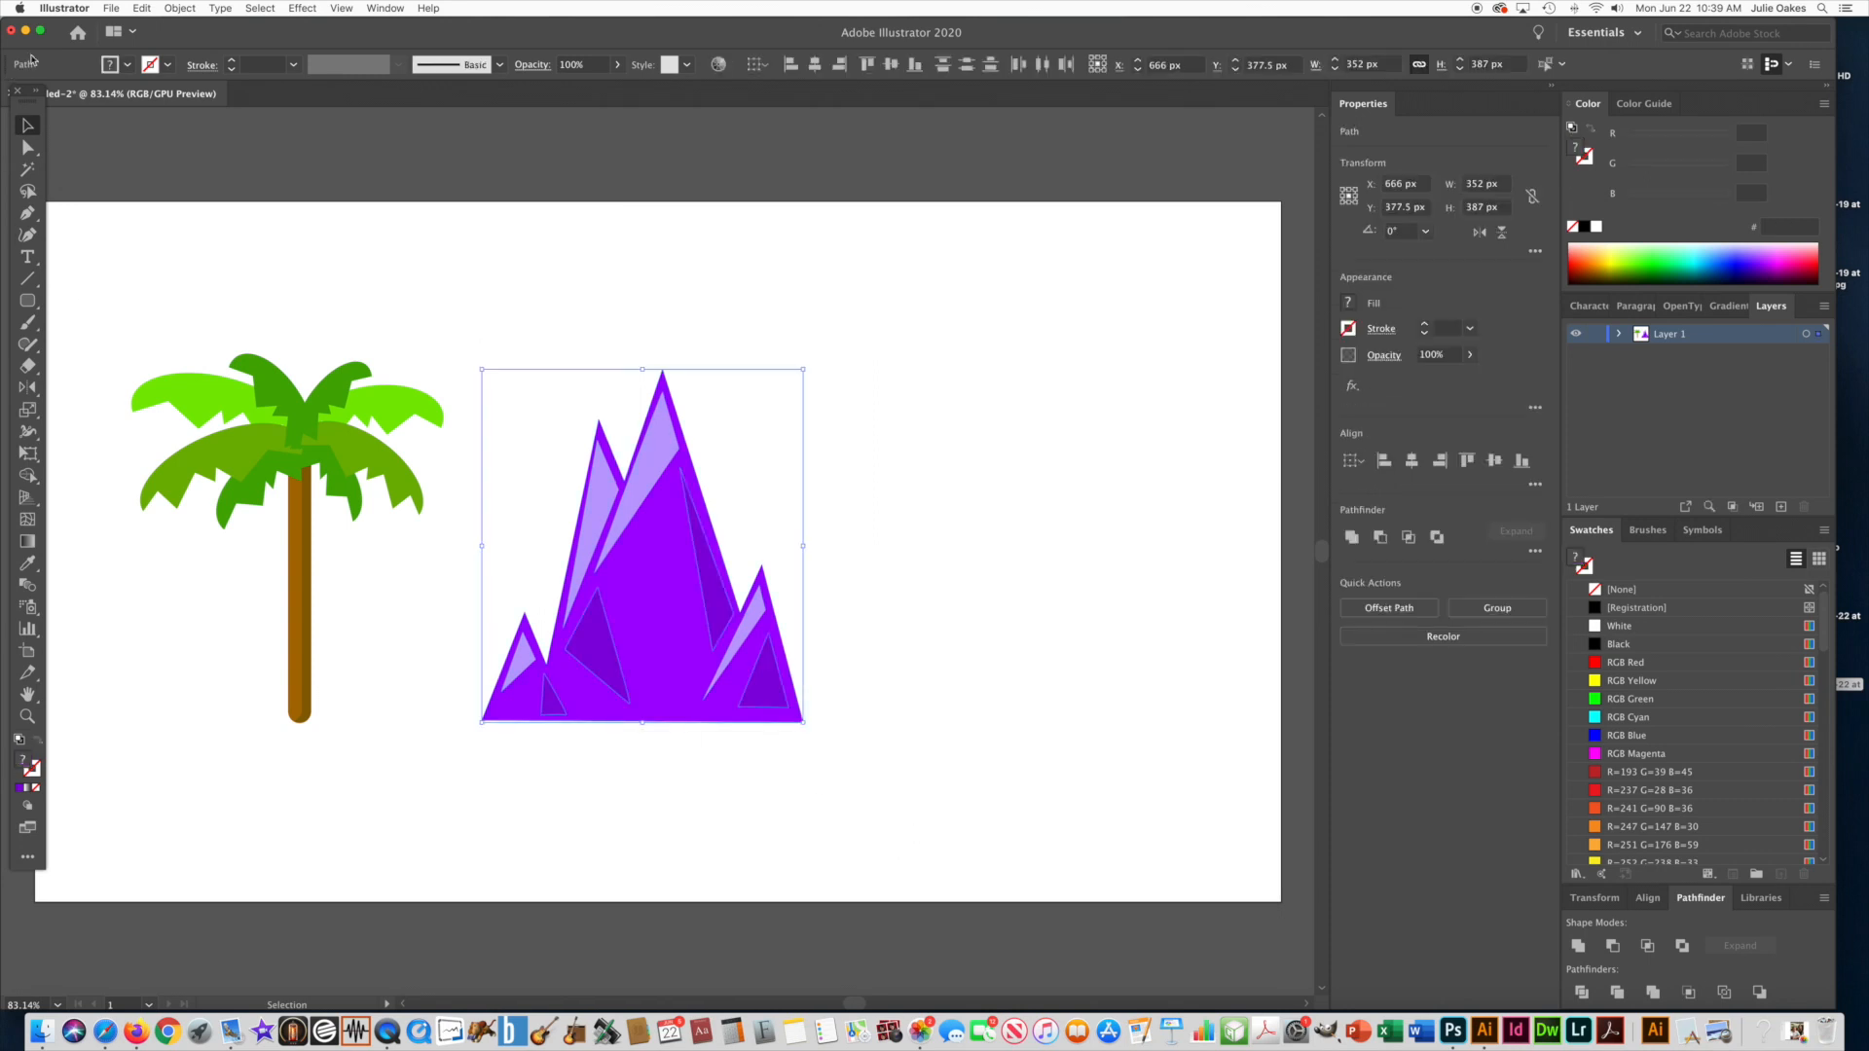
{"action": "left_click", "coordinate": [179, 7]}
{"action": "left_click", "coordinate": [194, 85]}
{"action": "left_click", "coordinate": [496, 368]}
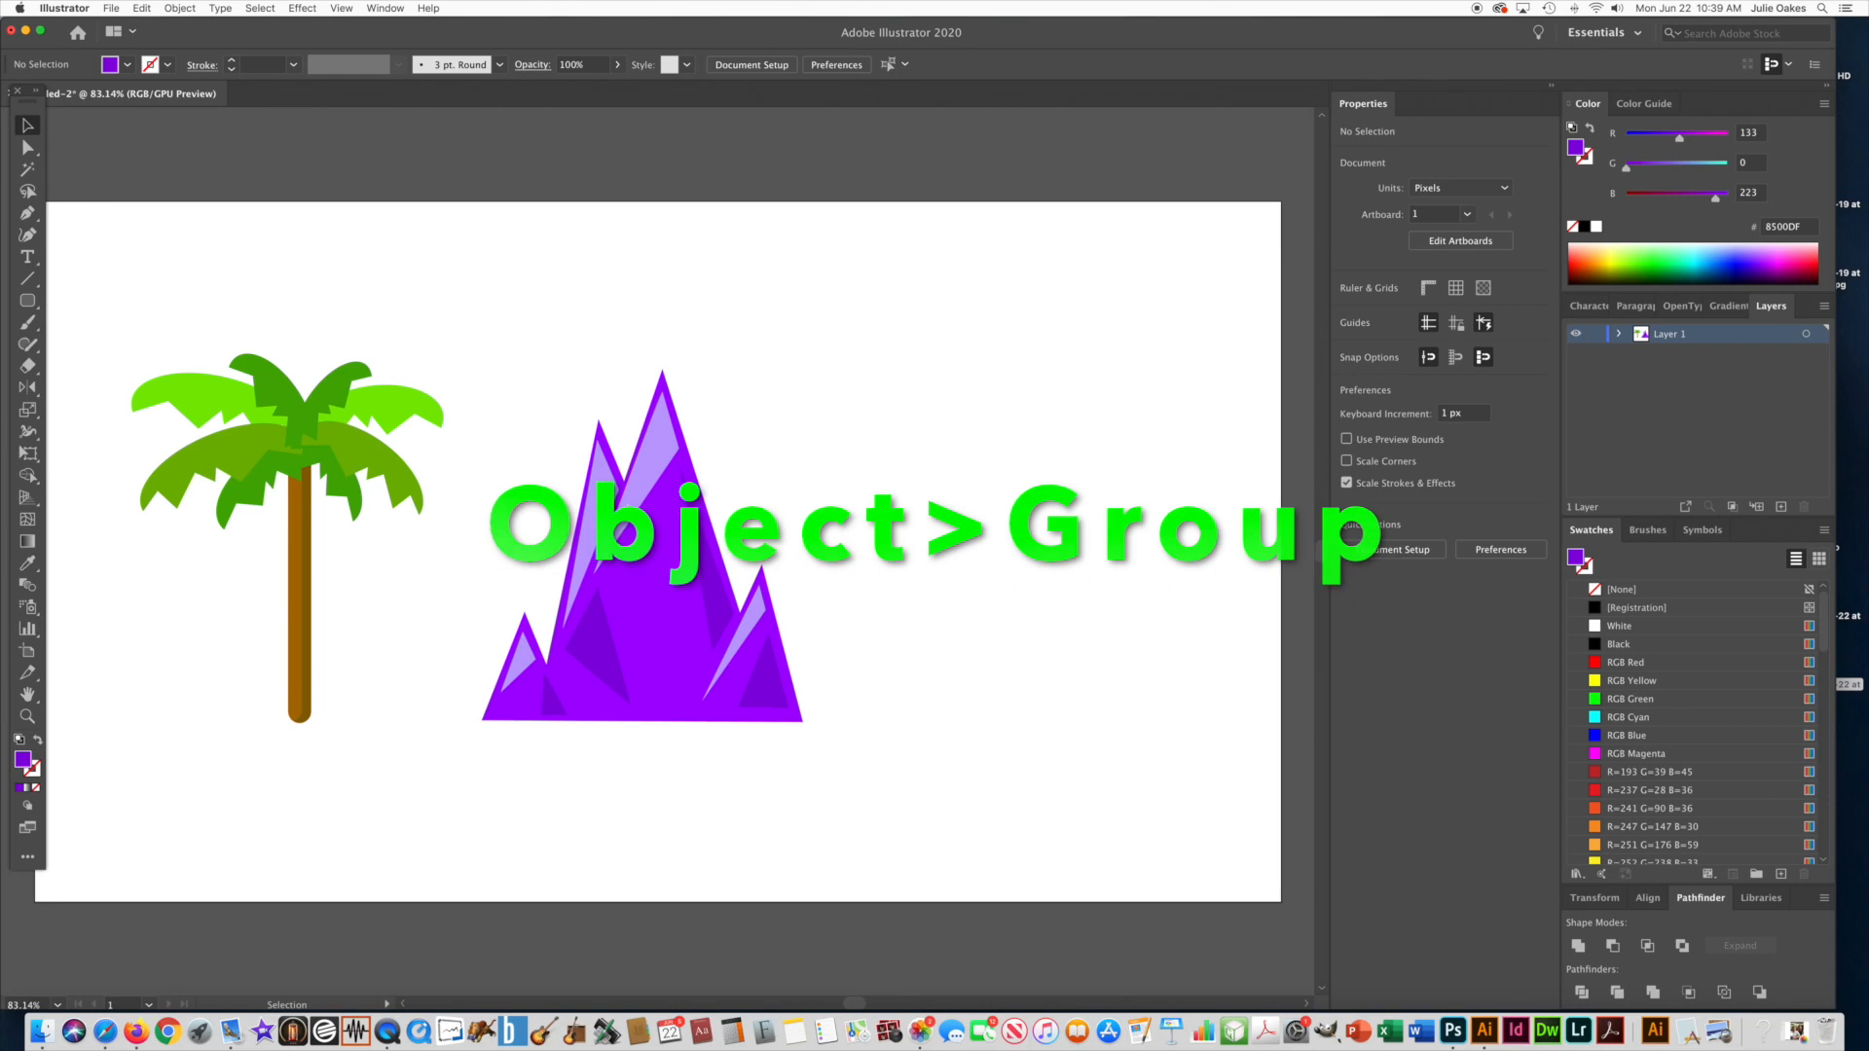
{"action": "left_click_drag", "start_coordinate": [640, 464], "coordinate": [1022, 465]}
{"action": "left_click", "coordinate": [738, 472]}
Draw a rounded ground bar about 932 by 40 px across the palm and mountain bases and fill it dark green (2E7400)
{"action": "left_click", "coordinate": [27, 304]}
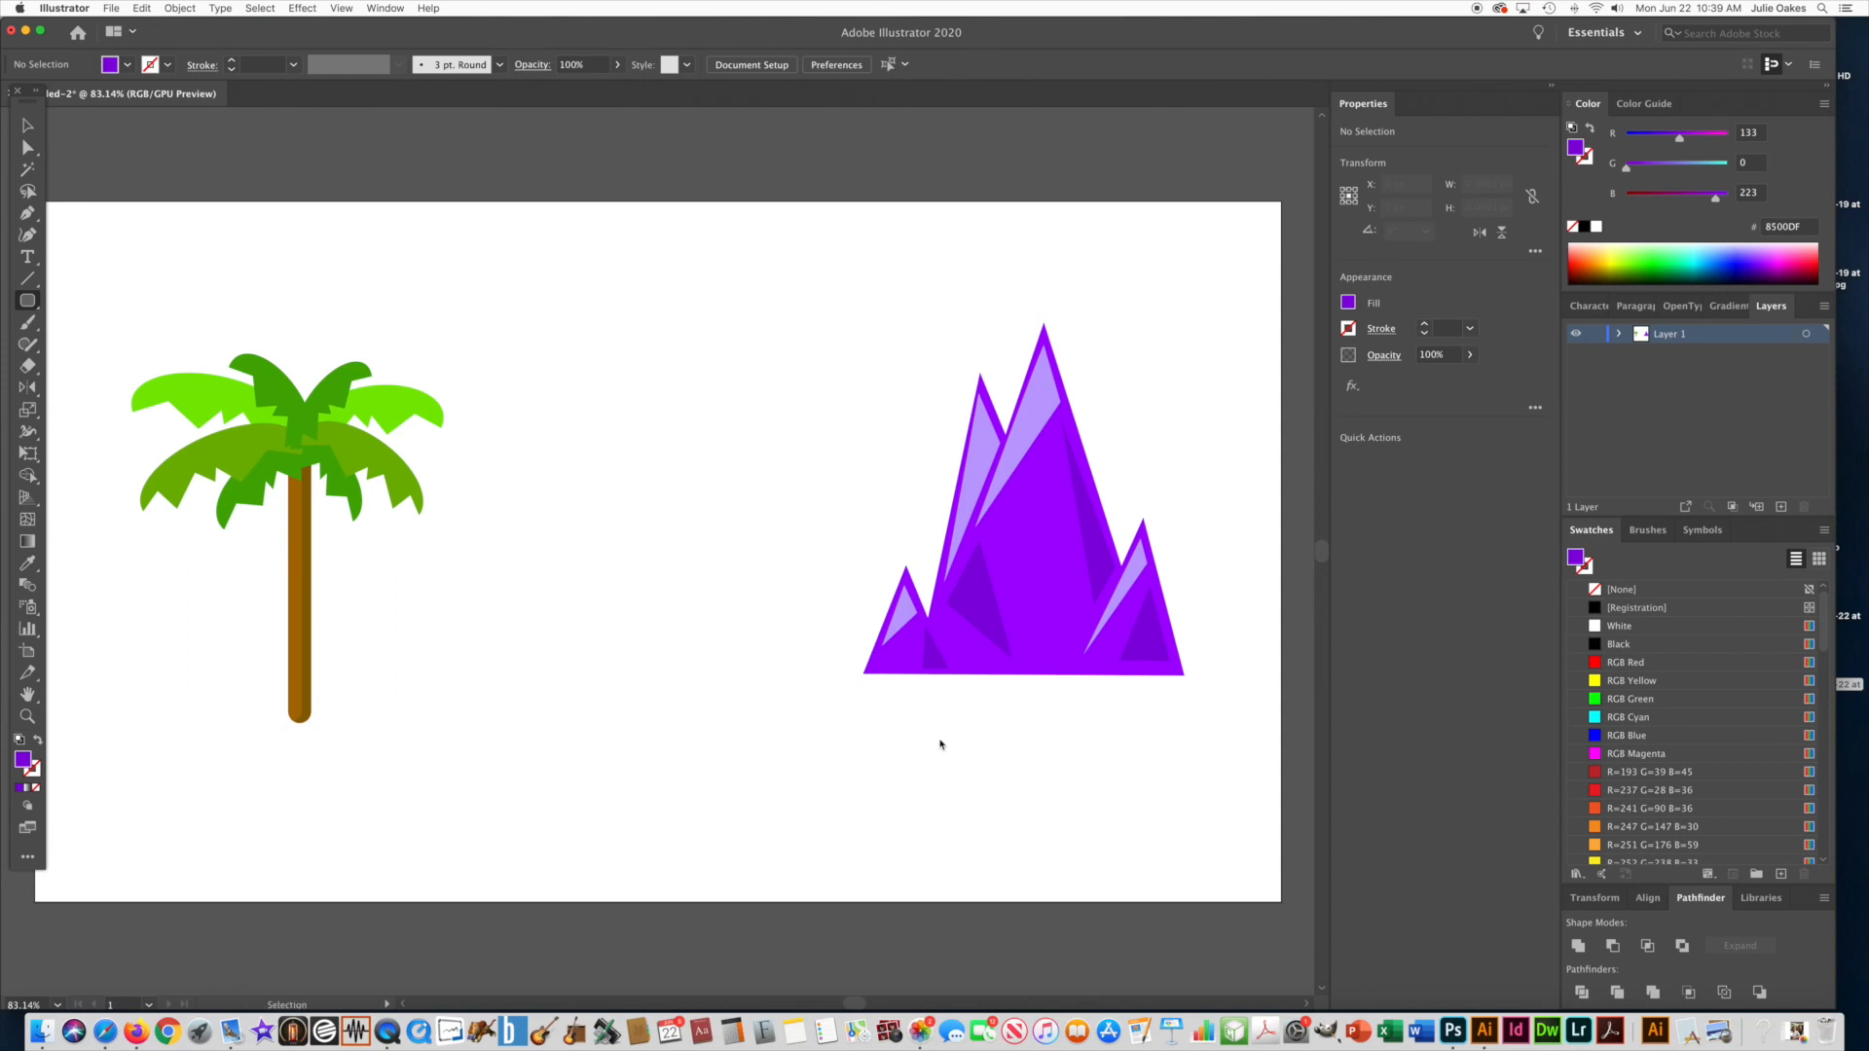
{"action": "key", "text": "super+minus"}
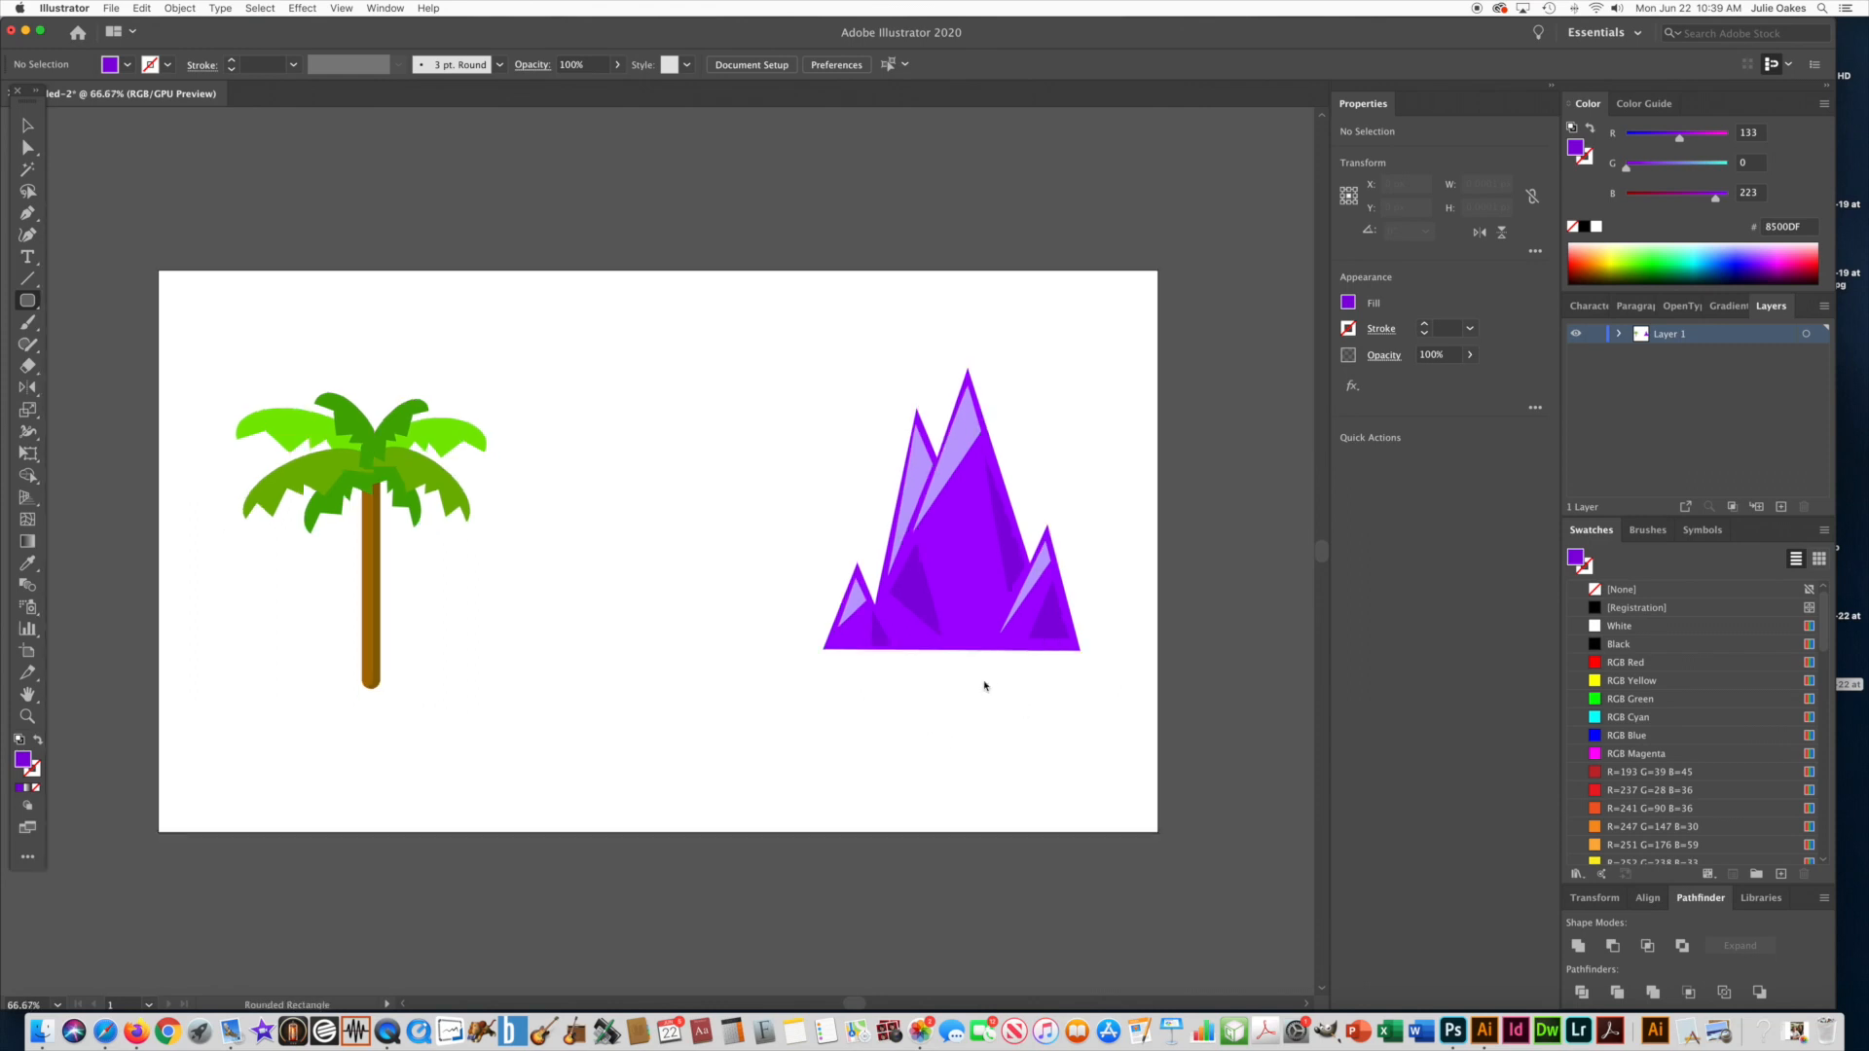
{"action": "left_click_drag", "start_coordinate": [932, 664], "coordinate": [252, 636]}
{"action": "left_click", "coordinate": [28, 126]}
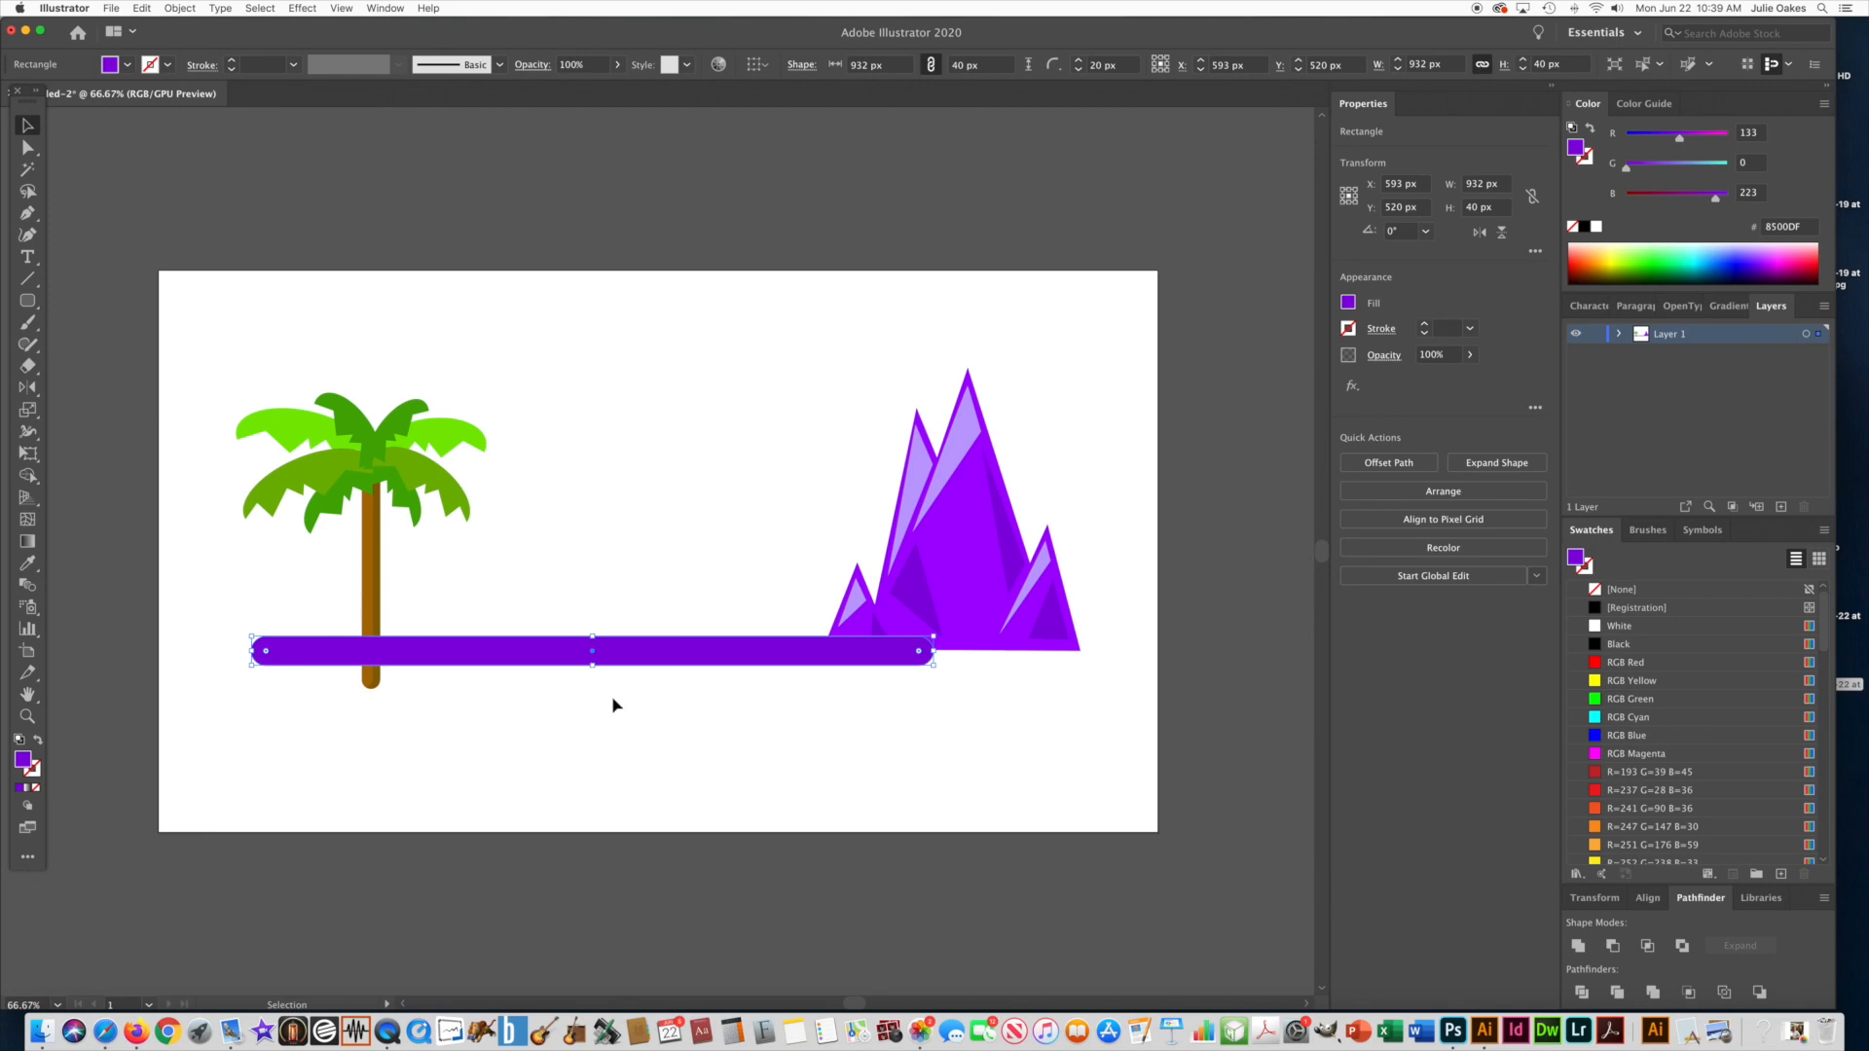
{"action": "left_click_drag", "start_coordinate": [649, 650], "coordinate": [741, 664]}
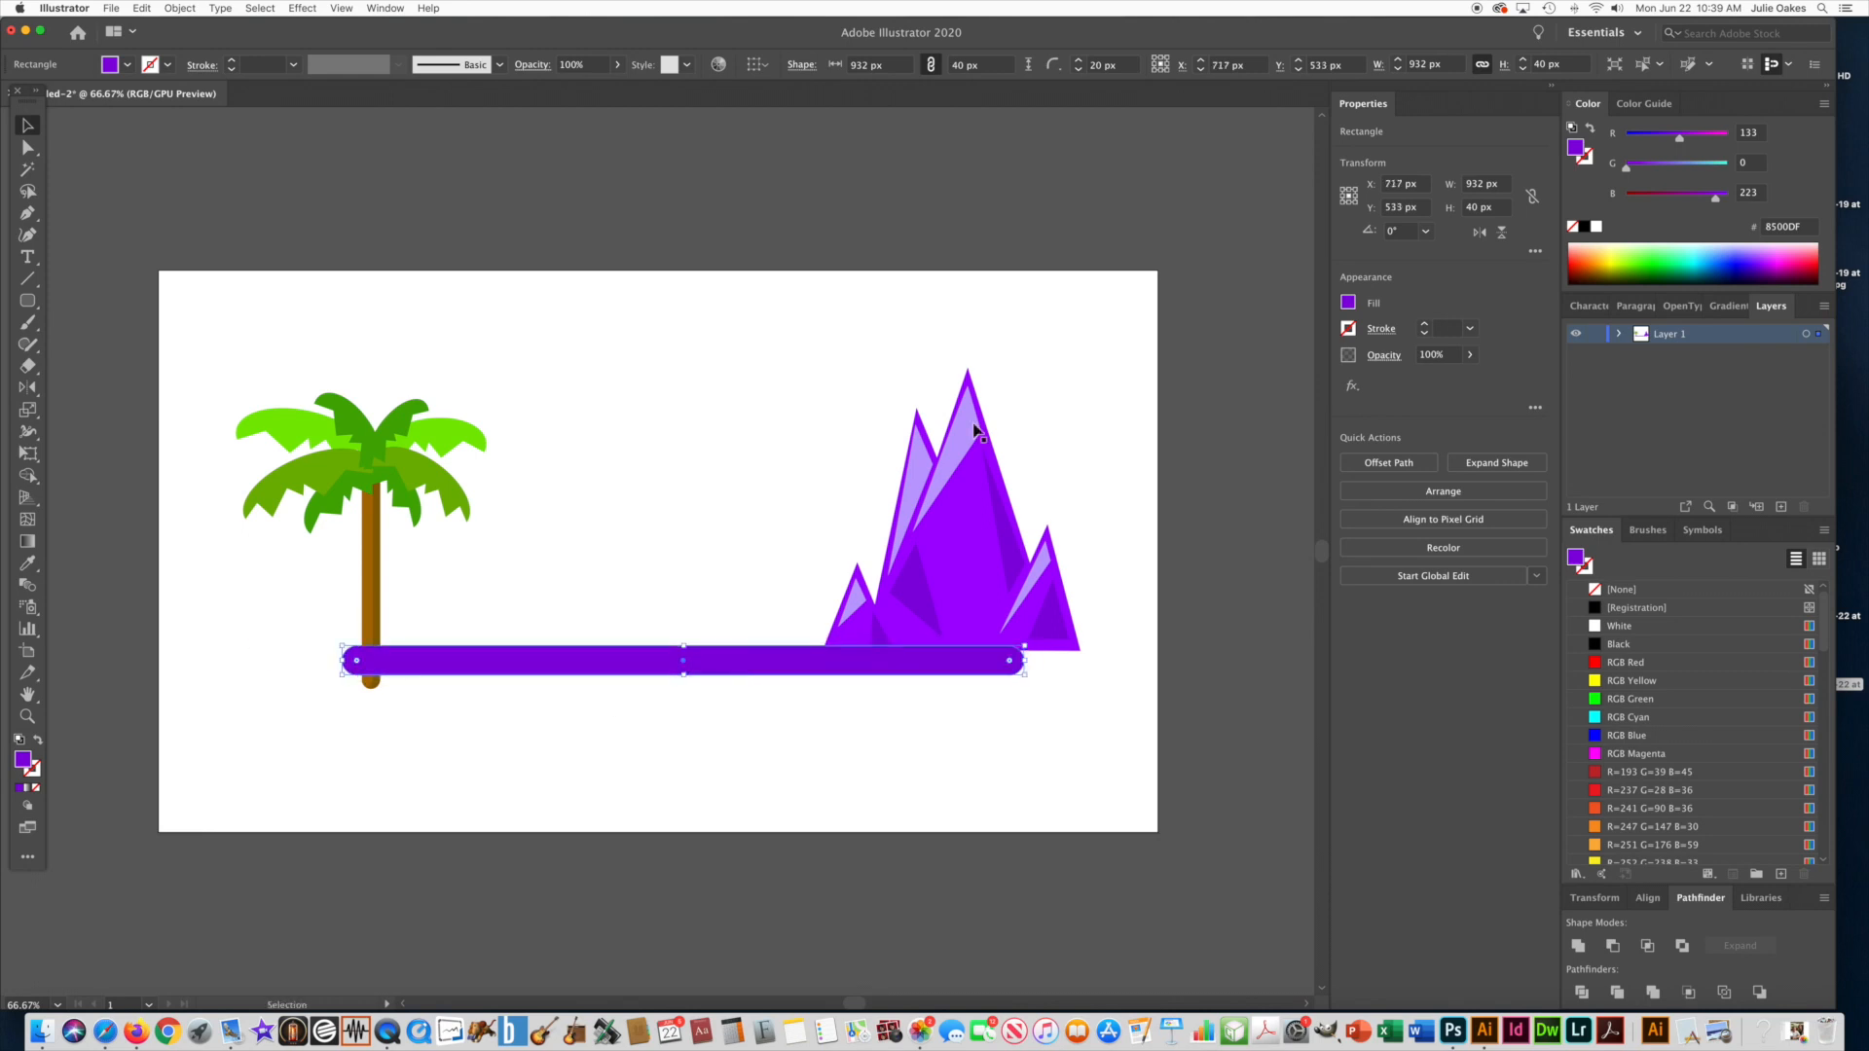
{"action": "left_click", "coordinate": [1647, 264]}
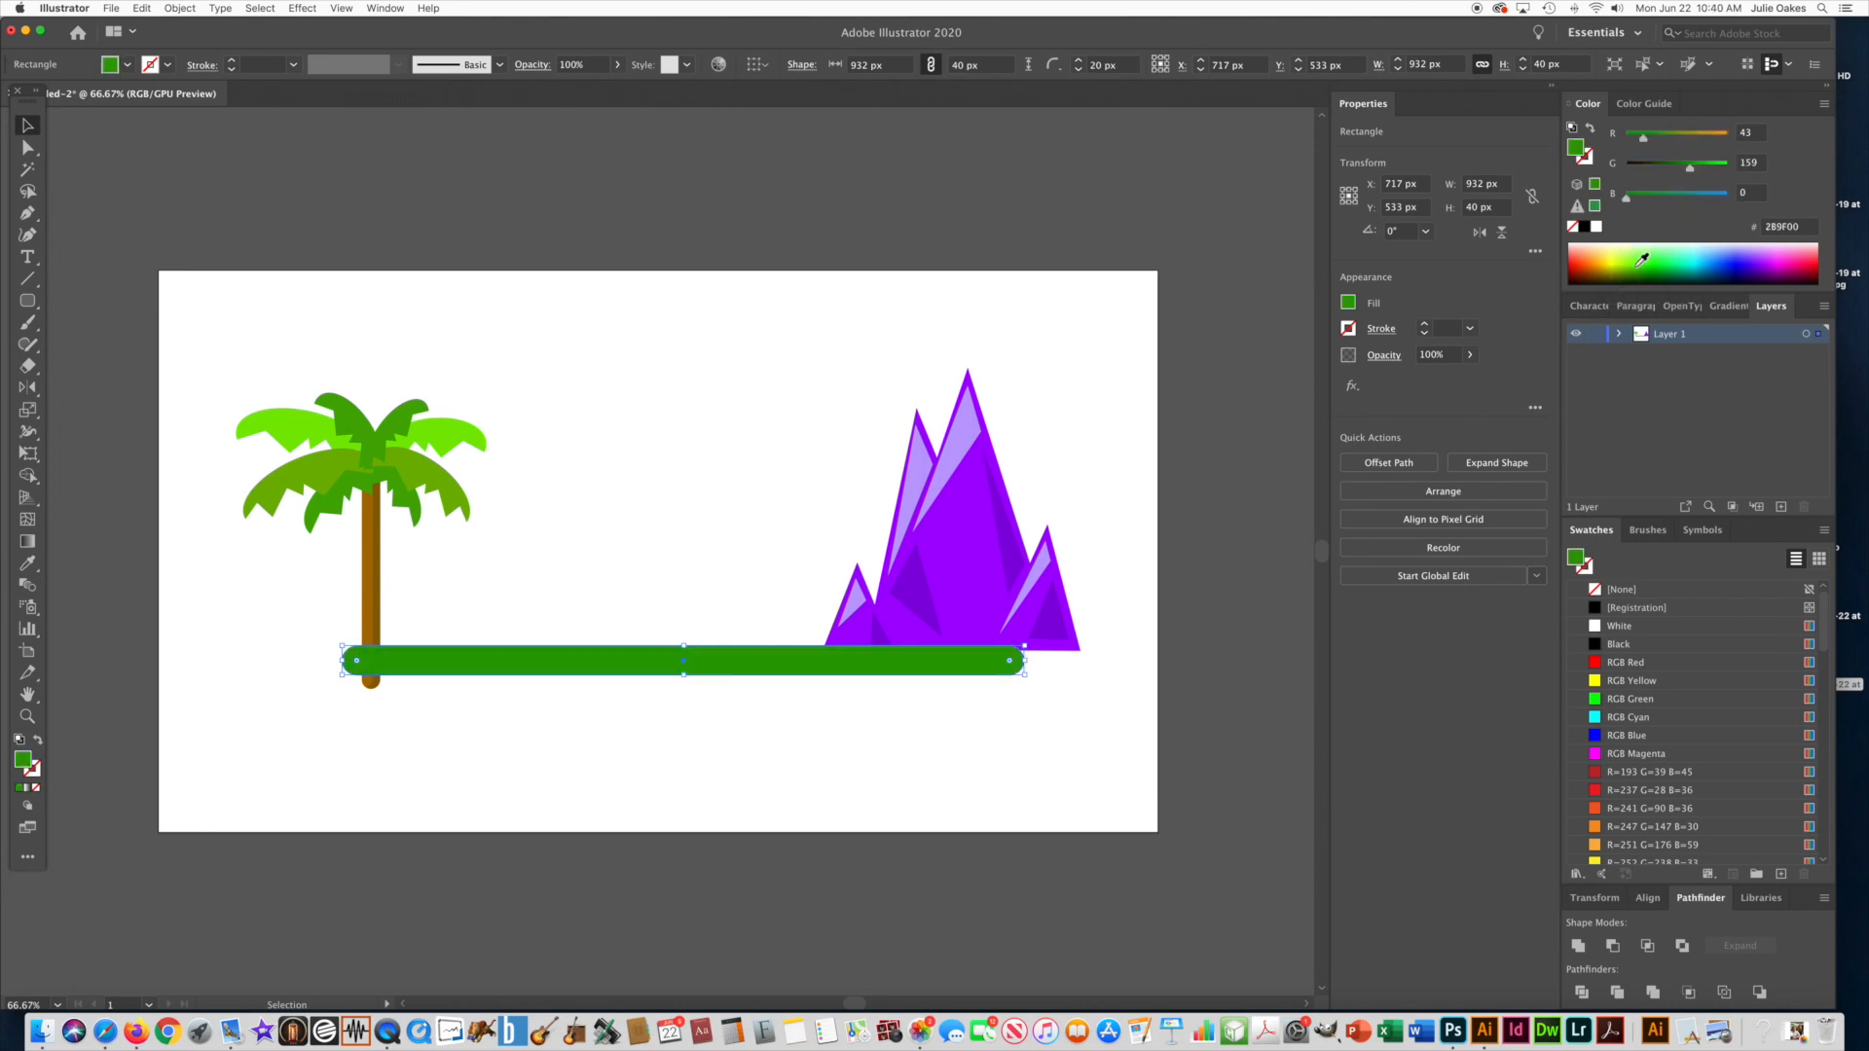
{"action": "left_click", "coordinate": [1639, 269]}
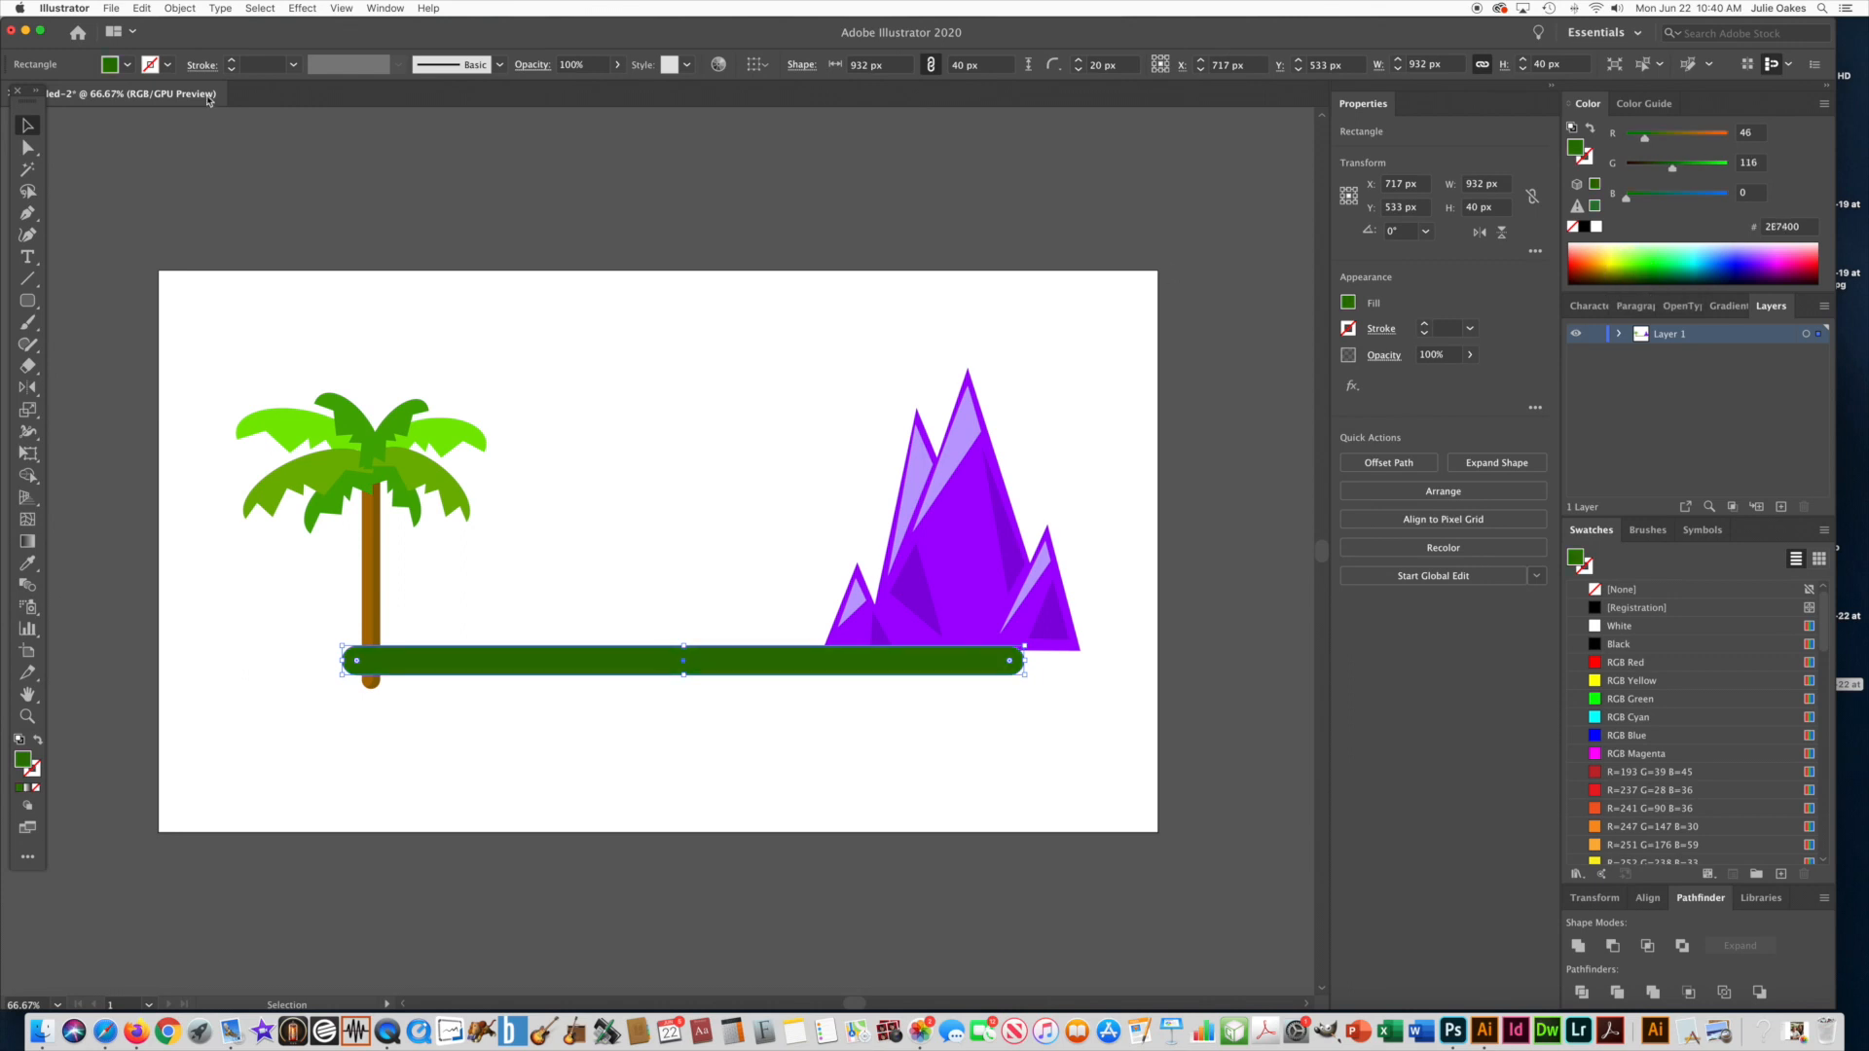
Move the palm tree and the mountain so both stand on the green ground bar
{"action": "left_click_drag", "start_coordinate": [339, 457], "coordinate": [365, 438]}
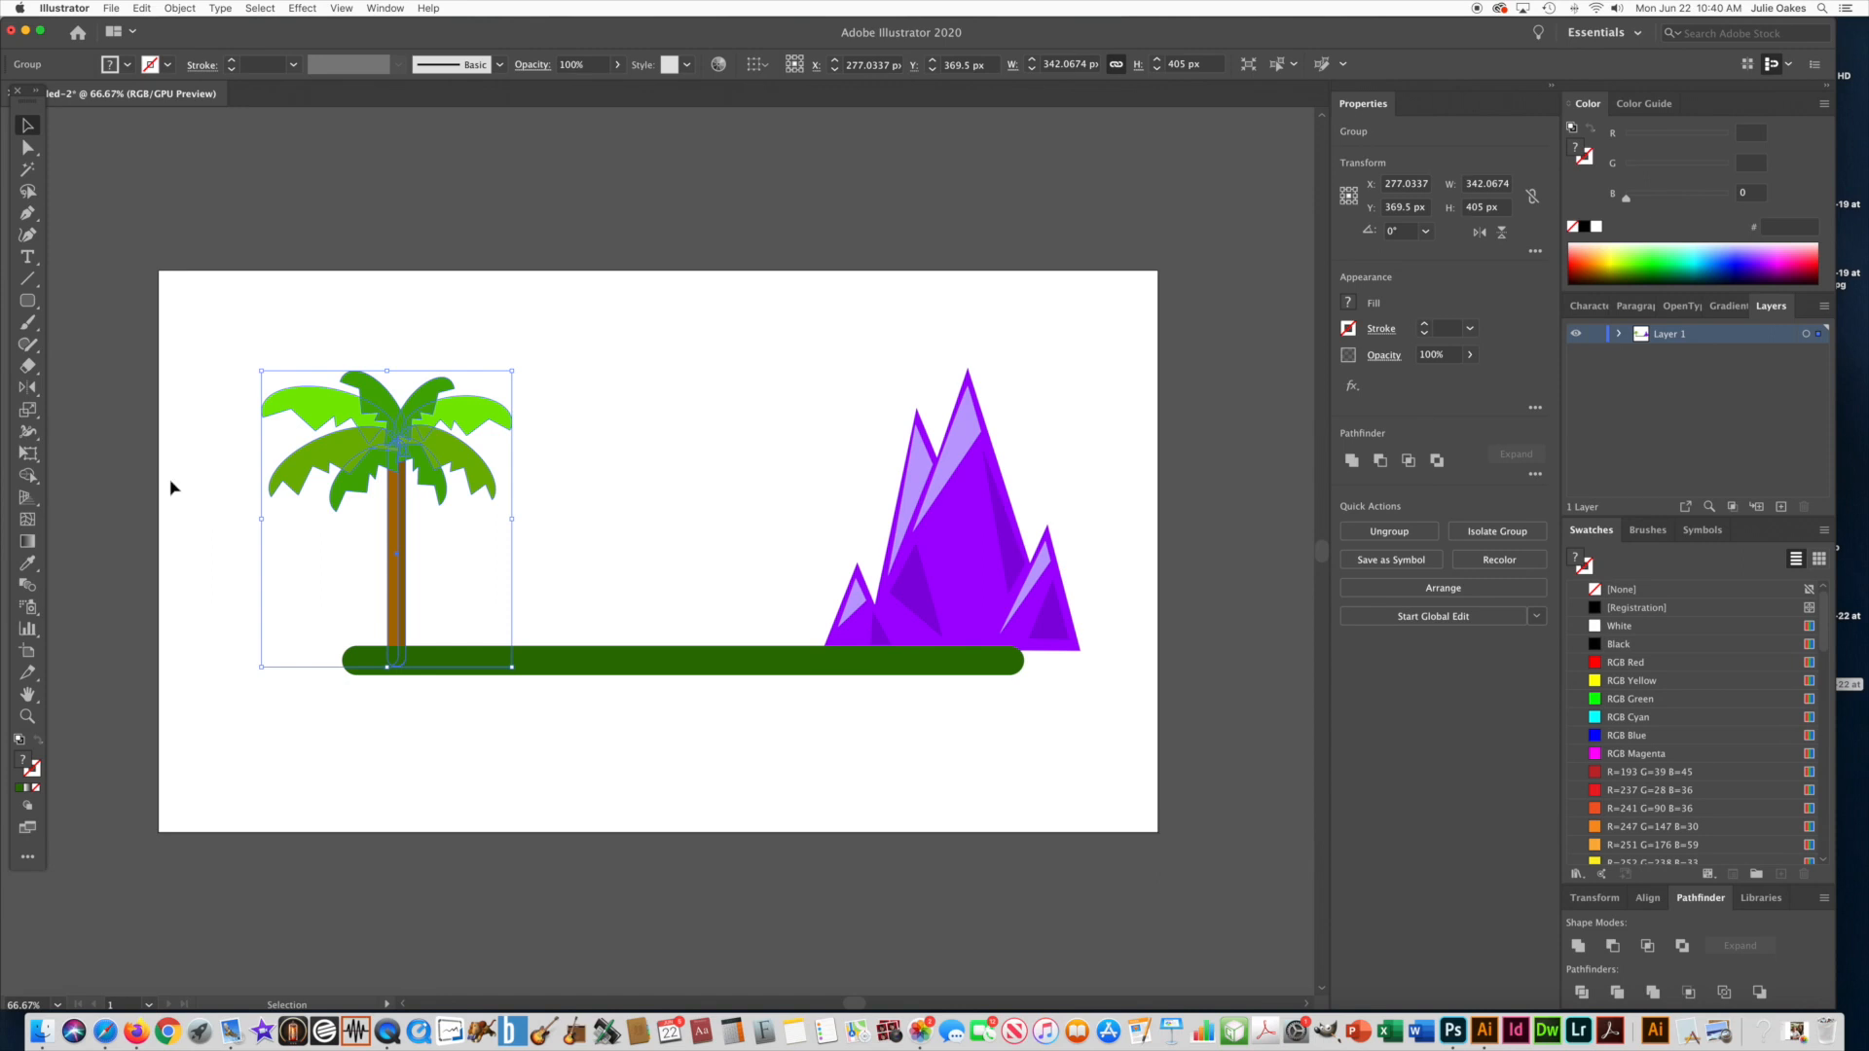
{"action": "left_click_drag", "start_coordinate": [959, 516], "coordinate": [883, 521]}
{"action": "left_click", "coordinate": [1016, 453]}
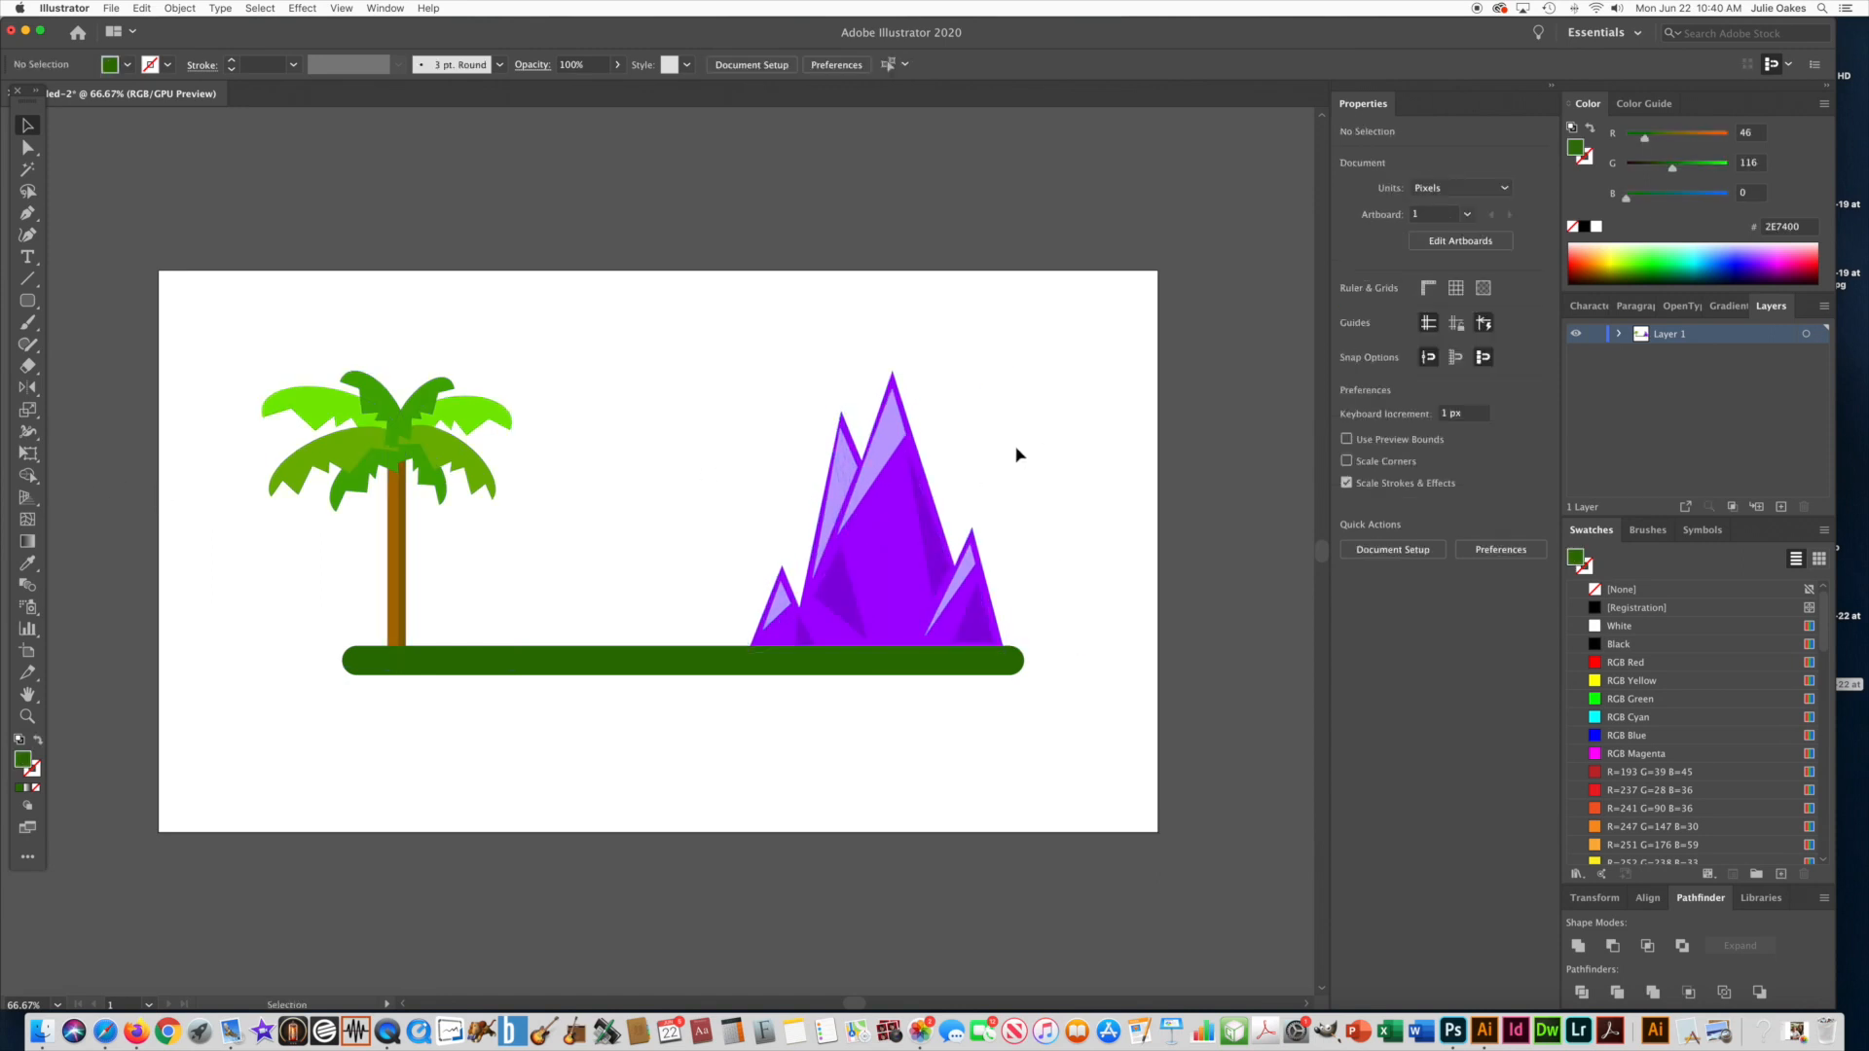
Duplicate the mountain group and scale the copy down
{"action": "left_click", "coordinate": [883, 519]}
{"action": "key", "text": "super+c"}
{"action": "key", "text": "super+v"}
{"action": "left_click_drag", "start_coordinate": [786, 692], "coordinate": [711, 609]}
Mirror the smaller mountain horizontally and set it on the ground bar directly left of the original mountain
{"action": "left_click", "coordinate": [28, 388]}
{"action": "double_click", "coordinate": [29, 392]}
{"action": "left_click", "coordinate": [369, 350]}
{"action": "left_click", "coordinate": [27, 126]}
{"action": "left_click_drag", "start_coordinate": [597, 559], "coordinate": [695, 597]}
{"action": "left_click", "coordinate": [635, 712]}
{"action": "left_click", "coordinate": [695, 595]}
{"action": "key", "text": "shift+Left"}
{"action": "key", "text": "shift+Left"}
{"action": "key", "text": "shift+Left"}
{"action": "left_click", "coordinate": [798, 793]}
Duplicate the palm tree, shrink the copy and place it on the ground bar between the two mountains
{"action": "left_click", "coordinate": [394, 545]}
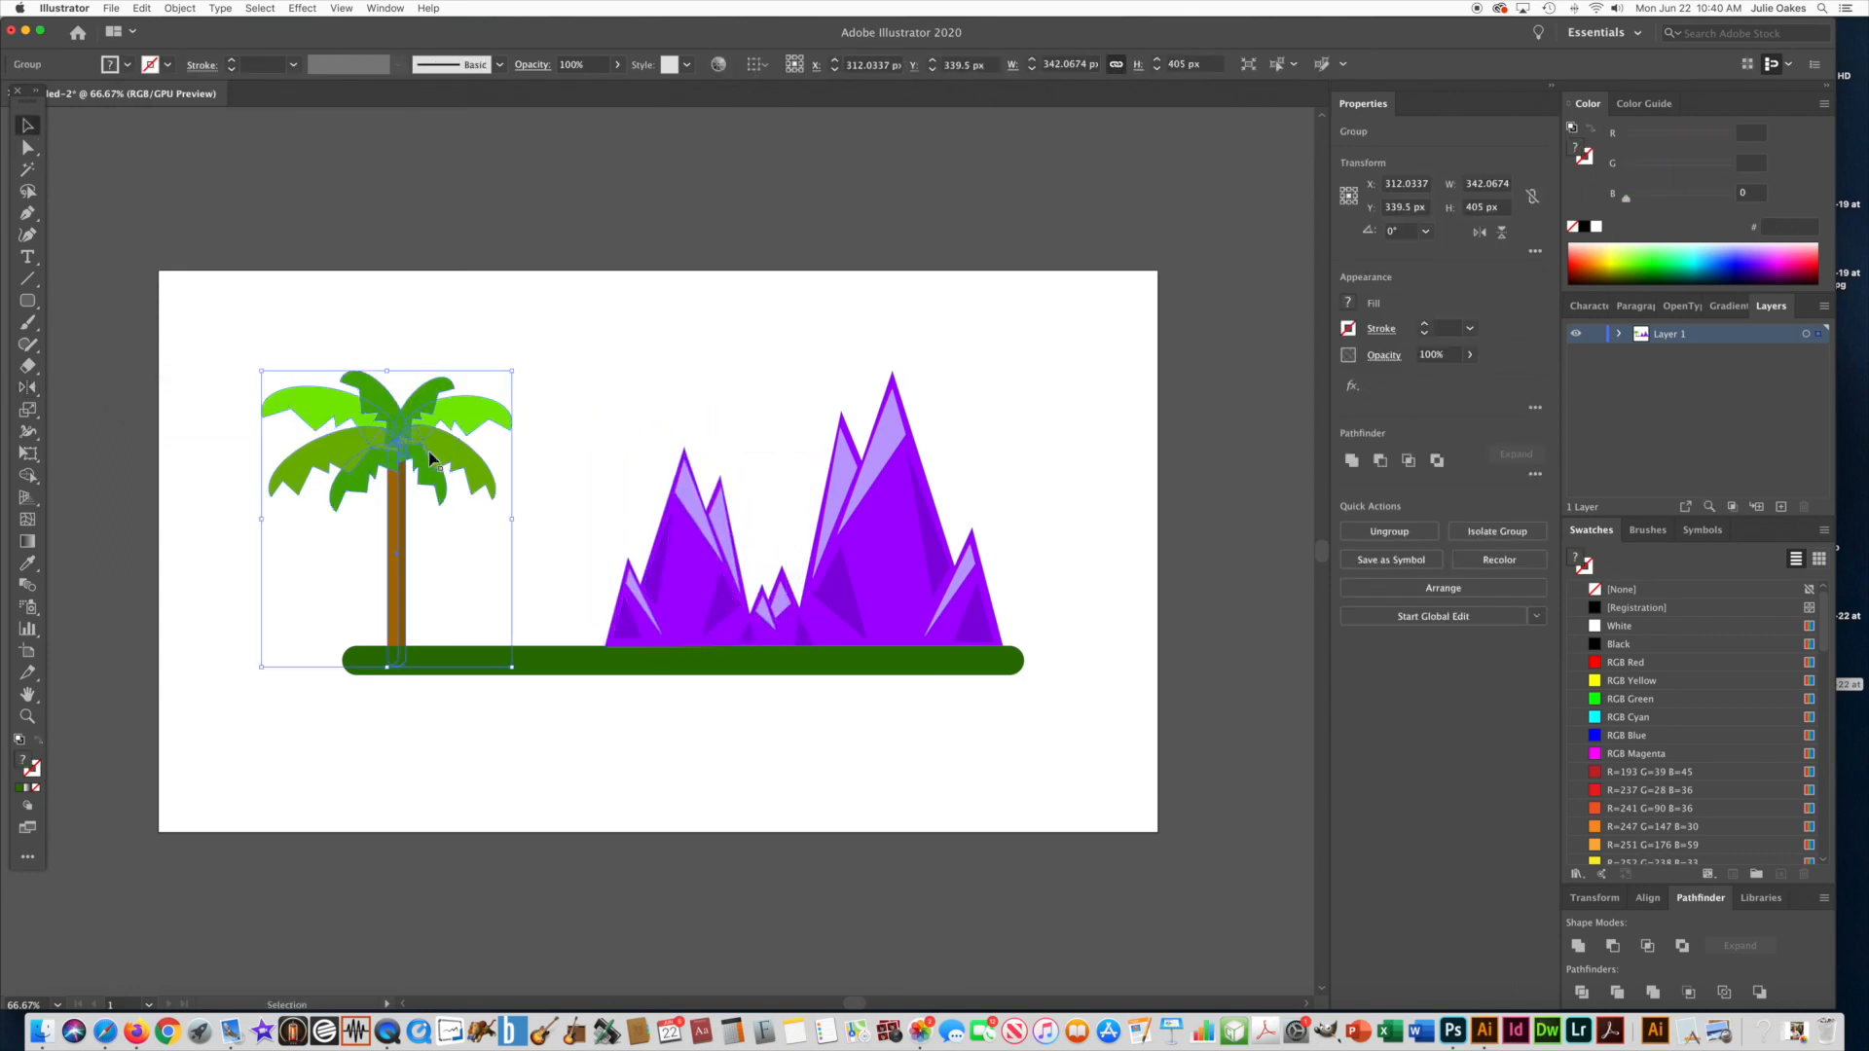
{"action": "left_click_drag", "start_coordinate": [394, 545], "coordinate": [666, 580]}
{"action": "left_click_drag", "start_coordinate": [531, 405], "coordinate": [643, 560]}
{"action": "left_click_drag", "start_coordinate": [726, 597], "coordinate": [913, 554]}
{"action": "left_click_drag", "start_coordinate": [905, 541], "coordinate": [783, 535]}
{"action": "left_click", "coordinate": [758, 395]}
Paste another palm tree, make it the smallest and place it in front of the large mountain's right side
{"action": "key", "text": "super+v"}
{"action": "left_click_drag", "start_coordinate": [532, 406], "coordinate": [936, 589]}
{"action": "left_click", "coordinate": [1110, 558]}
Select the entire scene and shift it slightly down and to the left
{"action": "left_click_drag", "start_coordinate": [296, 332], "coordinate": [954, 728]}
{"action": "left_click_drag", "start_coordinate": [978, 660], "coordinate": [971, 671]}
{"action": "left_click", "coordinate": [1140, 661]}
Draw a closed jagged rock shape with the Pen tool, its uneven spikes hanging beneath the full length of the green ground bar
{"action": "left_click", "coordinate": [27, 213]}
{"action": "left_click", "coordinate": [350, 686]}
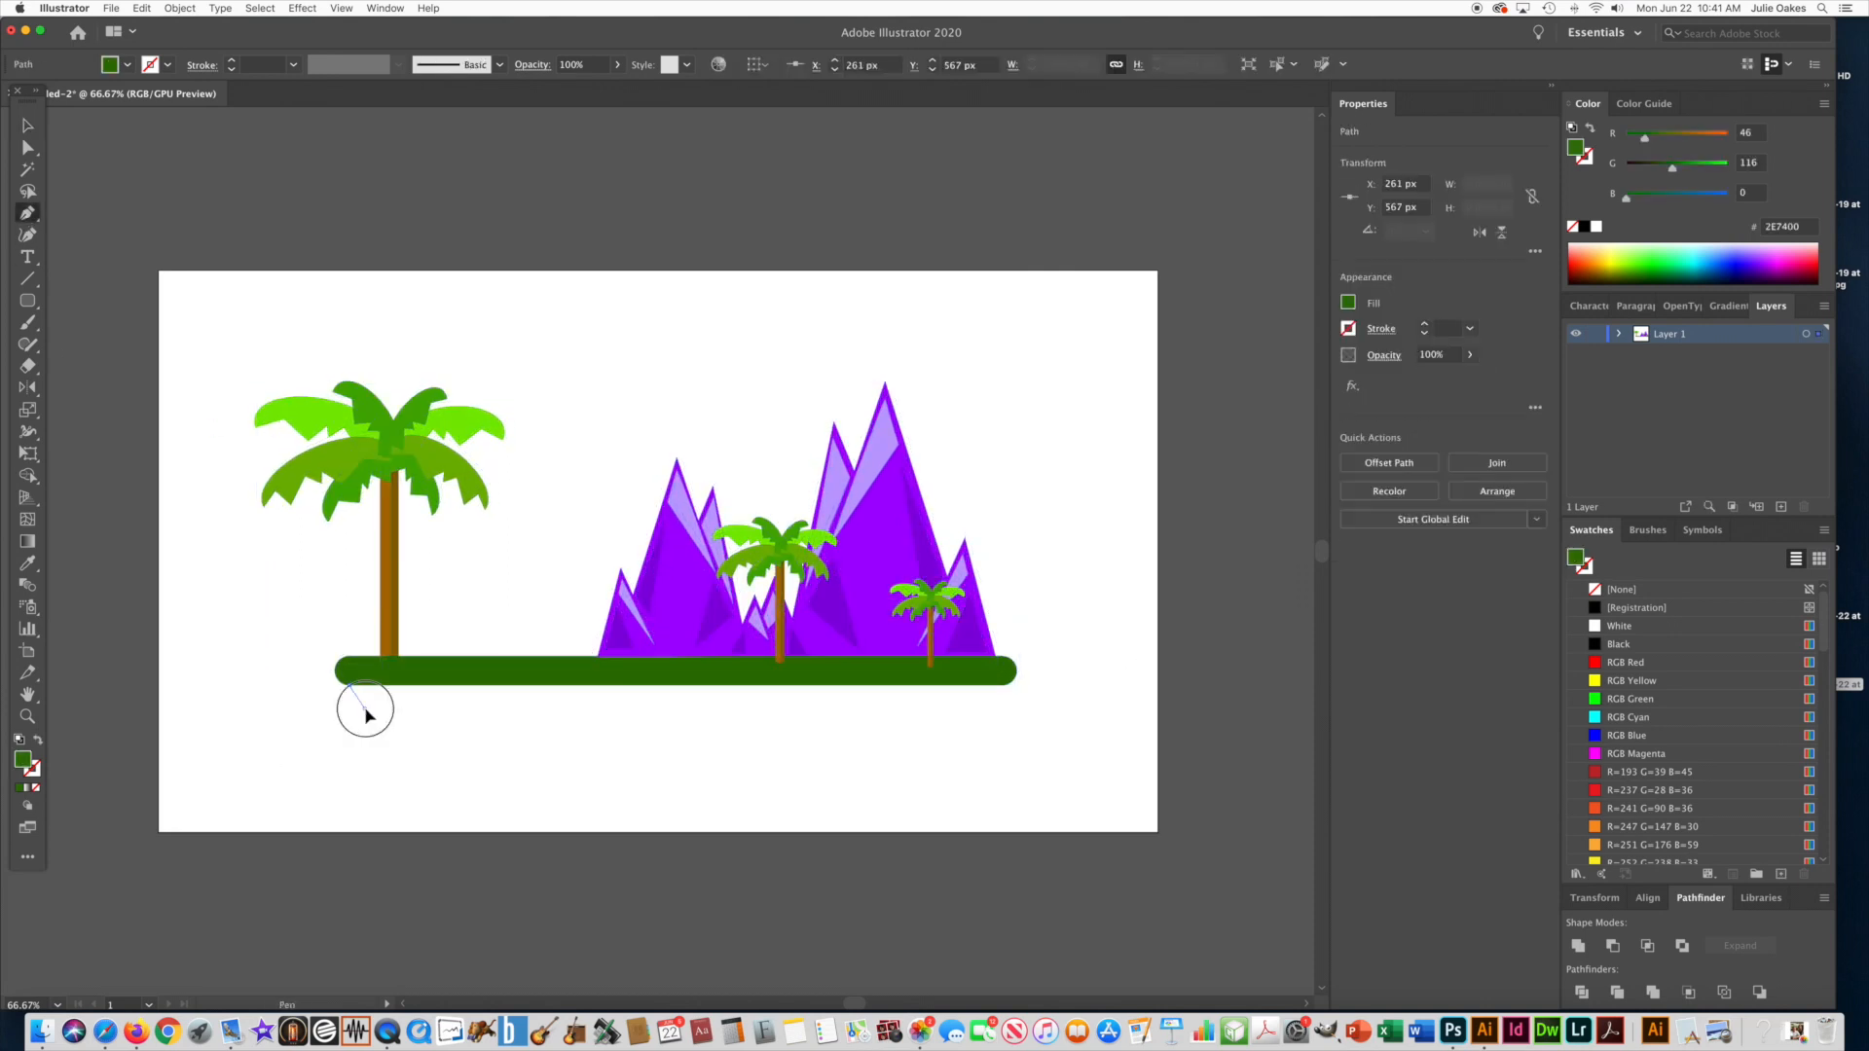
{"action": "left_click", "coordinate": [376, 703]}
{"action": "left_click", "coordinate": [417, 774]}
{"action": "left_click", "coordinate": [478, 701]}
{"action": "left_click", "coordinate": [500, 722]}
{"action": "left_click", "coordinate": [511, 701]}
{"action": "left_click", "coordinate": [560, 799]}
{"action": "left_click", "coordinate": [596, 717]}
{"action": "left_click", "coordinate": [656, 820]}
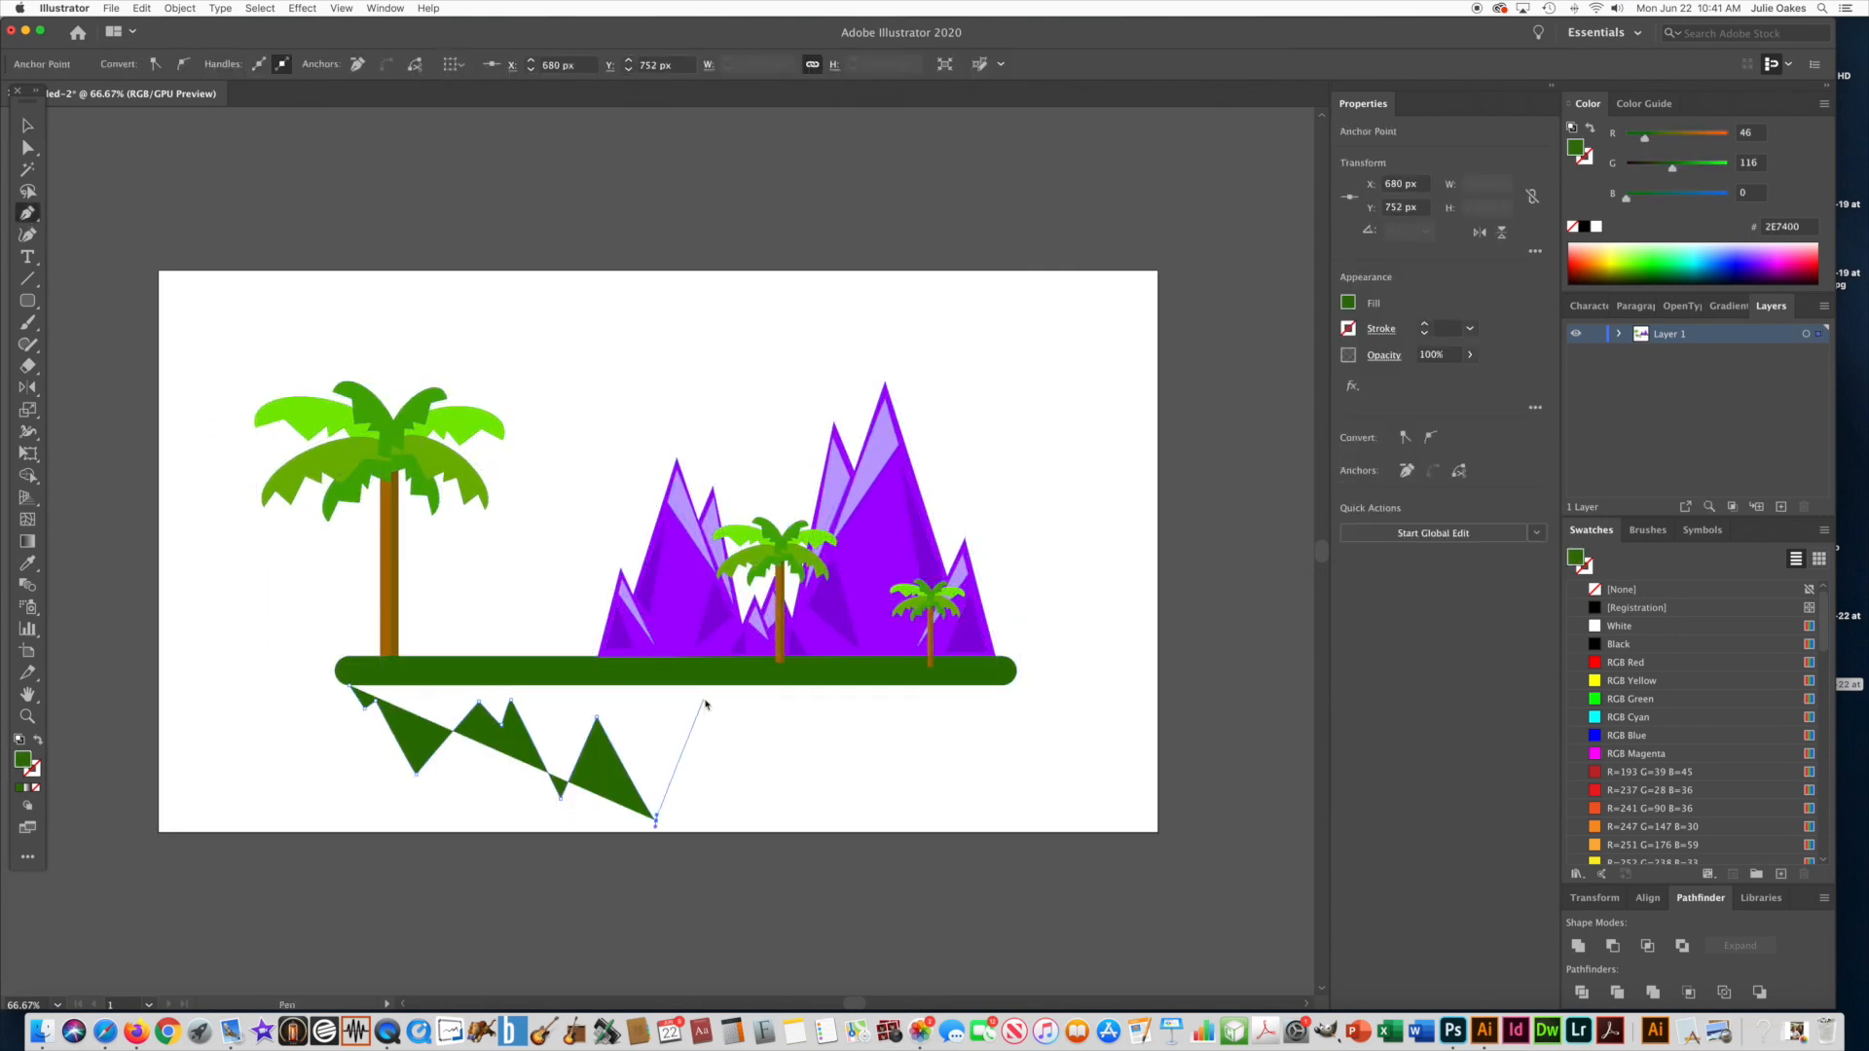
{"action": "left_click", "coordinate": [703, 699]}
{"action": "left_click", "coordinate": [725, 738]}
{"action": "left_click", "coordinate": [741, 705]}
{"action": "left_click", "coordinate": [775, 701]}
{"action": "left_click", "coordinate": [813, 807]}
{"action": "left_click", "coordinate": [869, 697]}
{"action": "left_click", "coordinate": [916, 800]}
{"action": "left_click", "coordinate": [936, 697]}
{"action": "left_click", "coordinate": [951, 738]}
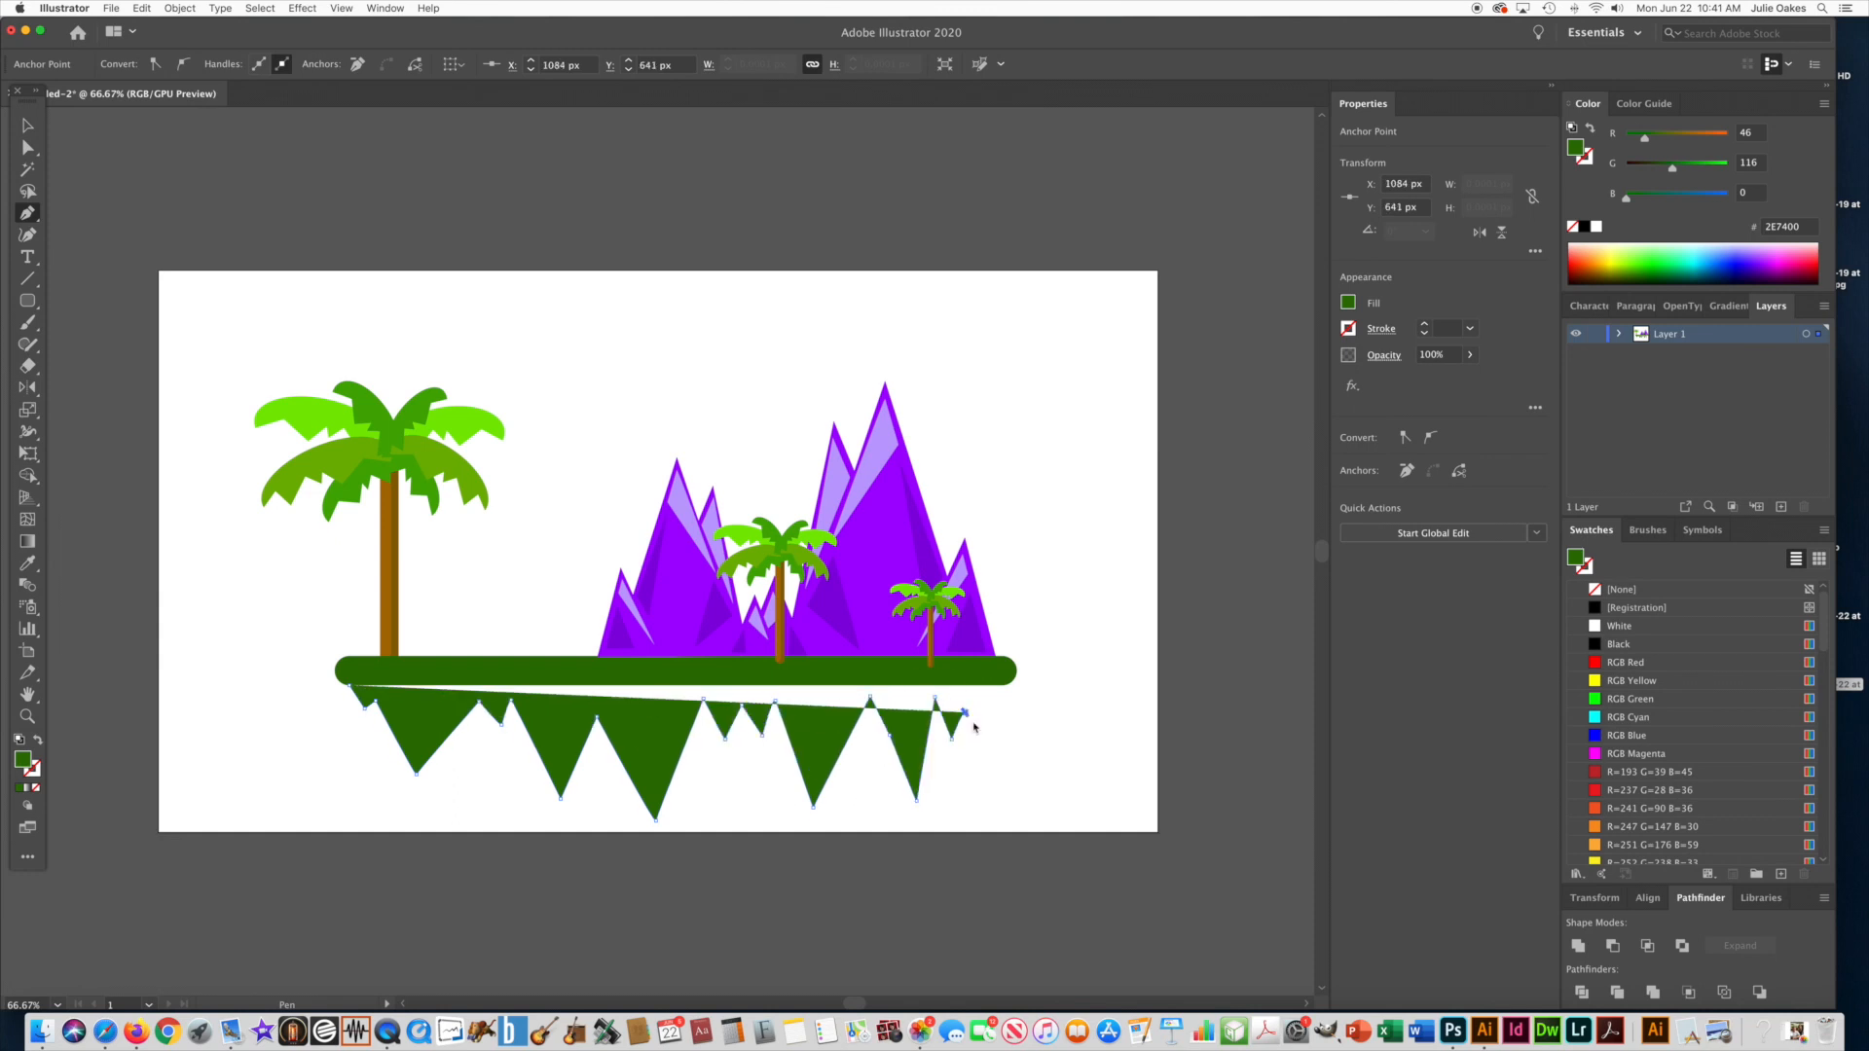
{"action": "left_click", "coordinate": [964, 713]}
{"action": "left_click", "coordinate": [977, 725]}
{"action": "left_click", "coordinate": [994, 684]}
{"action": "left_click", "coordinate": [351, 686]}
Fill the jagged rock shape dark brown and deselect it
{"action": "left_click", "coordinate": [1606, 270]}
{"action": "key", "text": "v"}
{"action": "left_click", "coordinate": [311, 219]}
Draw a circle about 123 px wide in the sky above the large mountain's right side and fill it yellow (FFD900)
{"action": "left_click_drag", "start_coordinate": [28, 301], "coordinate": [104, 343]}
{"action": "left_click_drag", "start_coordinate": [950, 315], "coordinate": [1043, 406]}
{"action": "left_click", "coordinate": [1604, 265]}
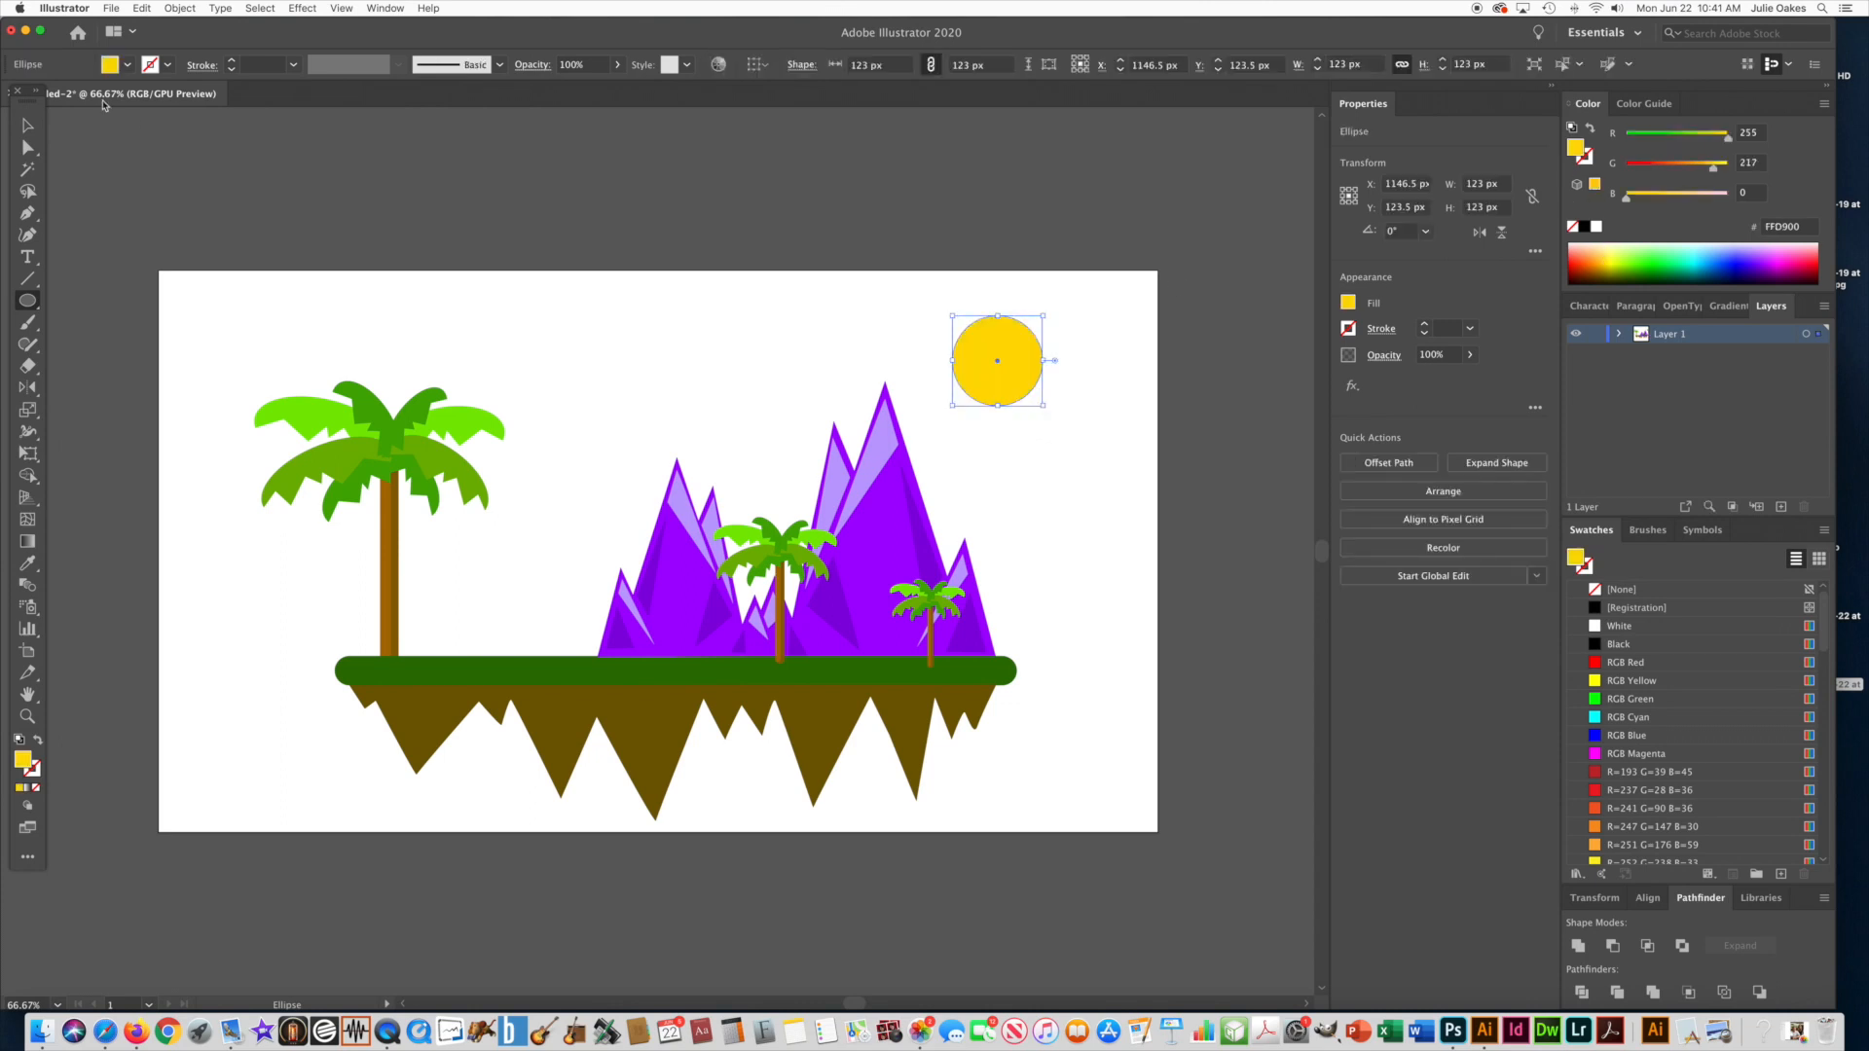
{"action": "left_click", "coordinate": [30, 126]}
{"action": "left_click", "coordinate": [295, 199]}
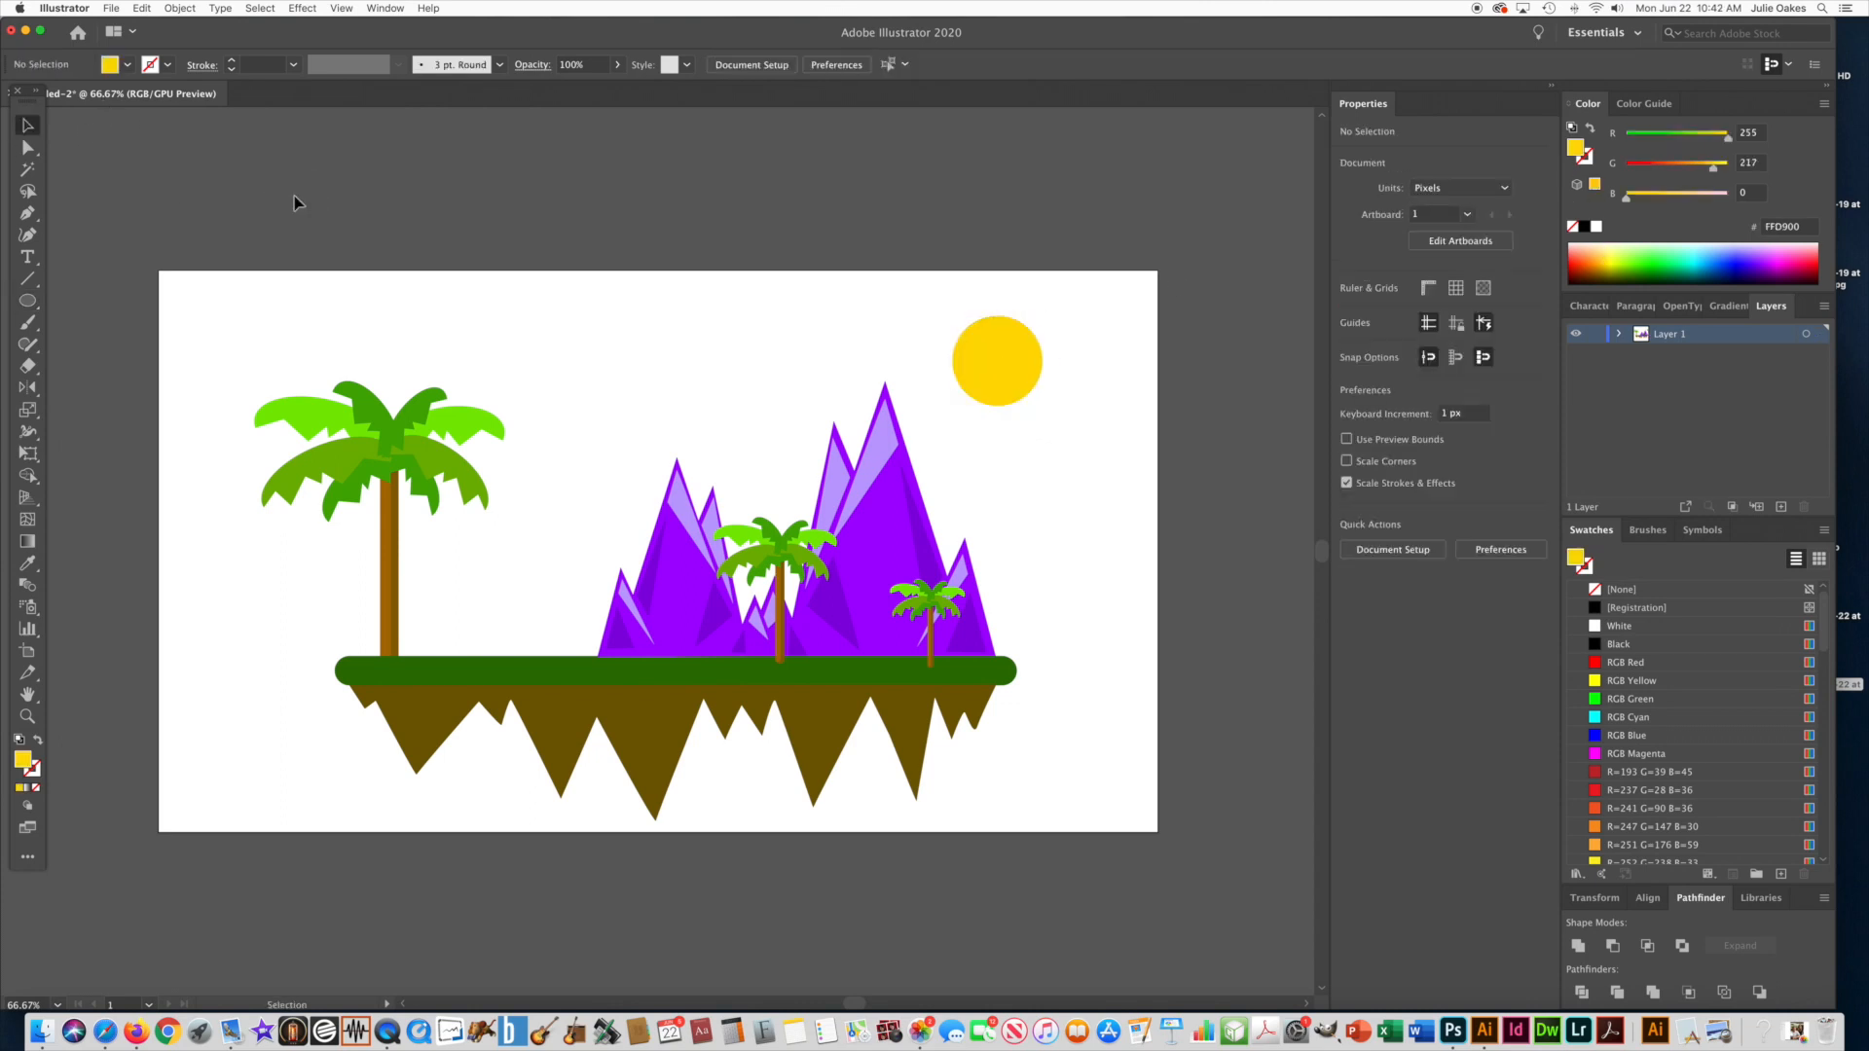
Create a 15-pointed star with radii of 25 px and 50 px in the sky above the smaller mountain
{"action": "left_click_drag", "start_coordinate": [27, 301], "coordinate": [94, 389]}
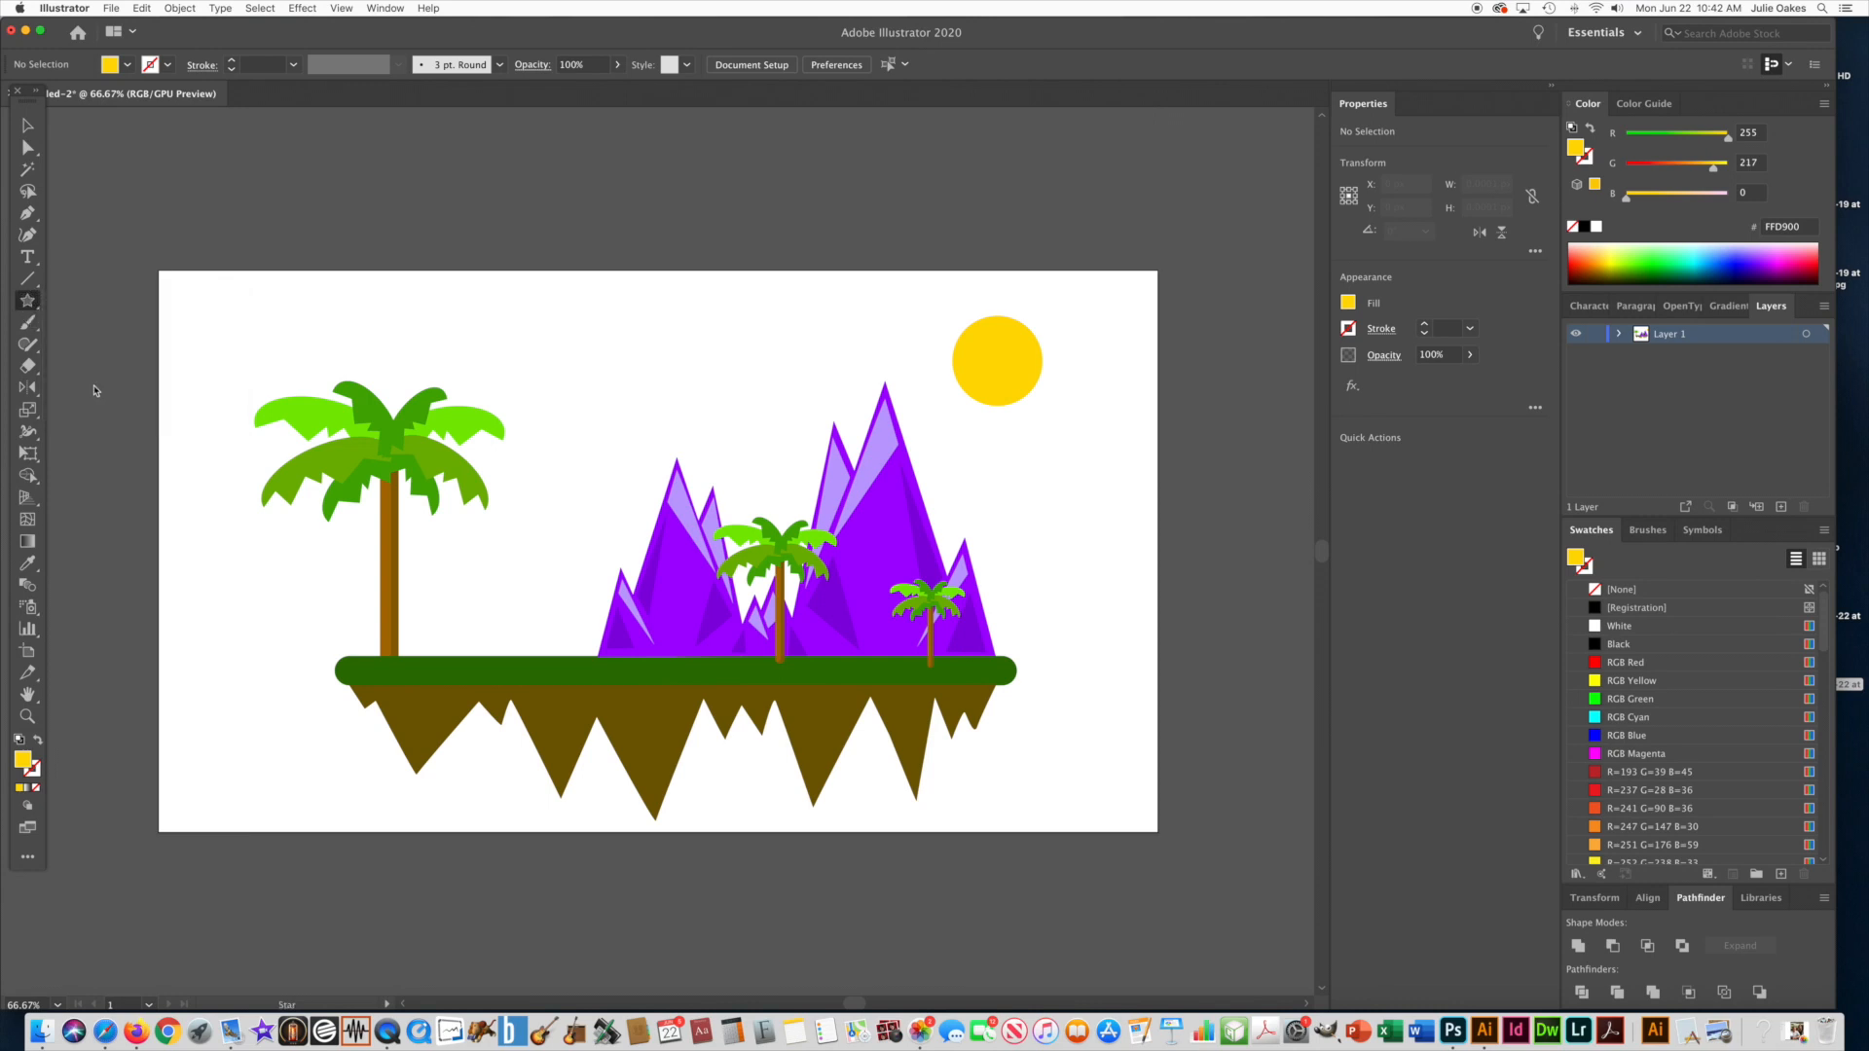
{"action": "left_click", "coordinate": [627, 349]}
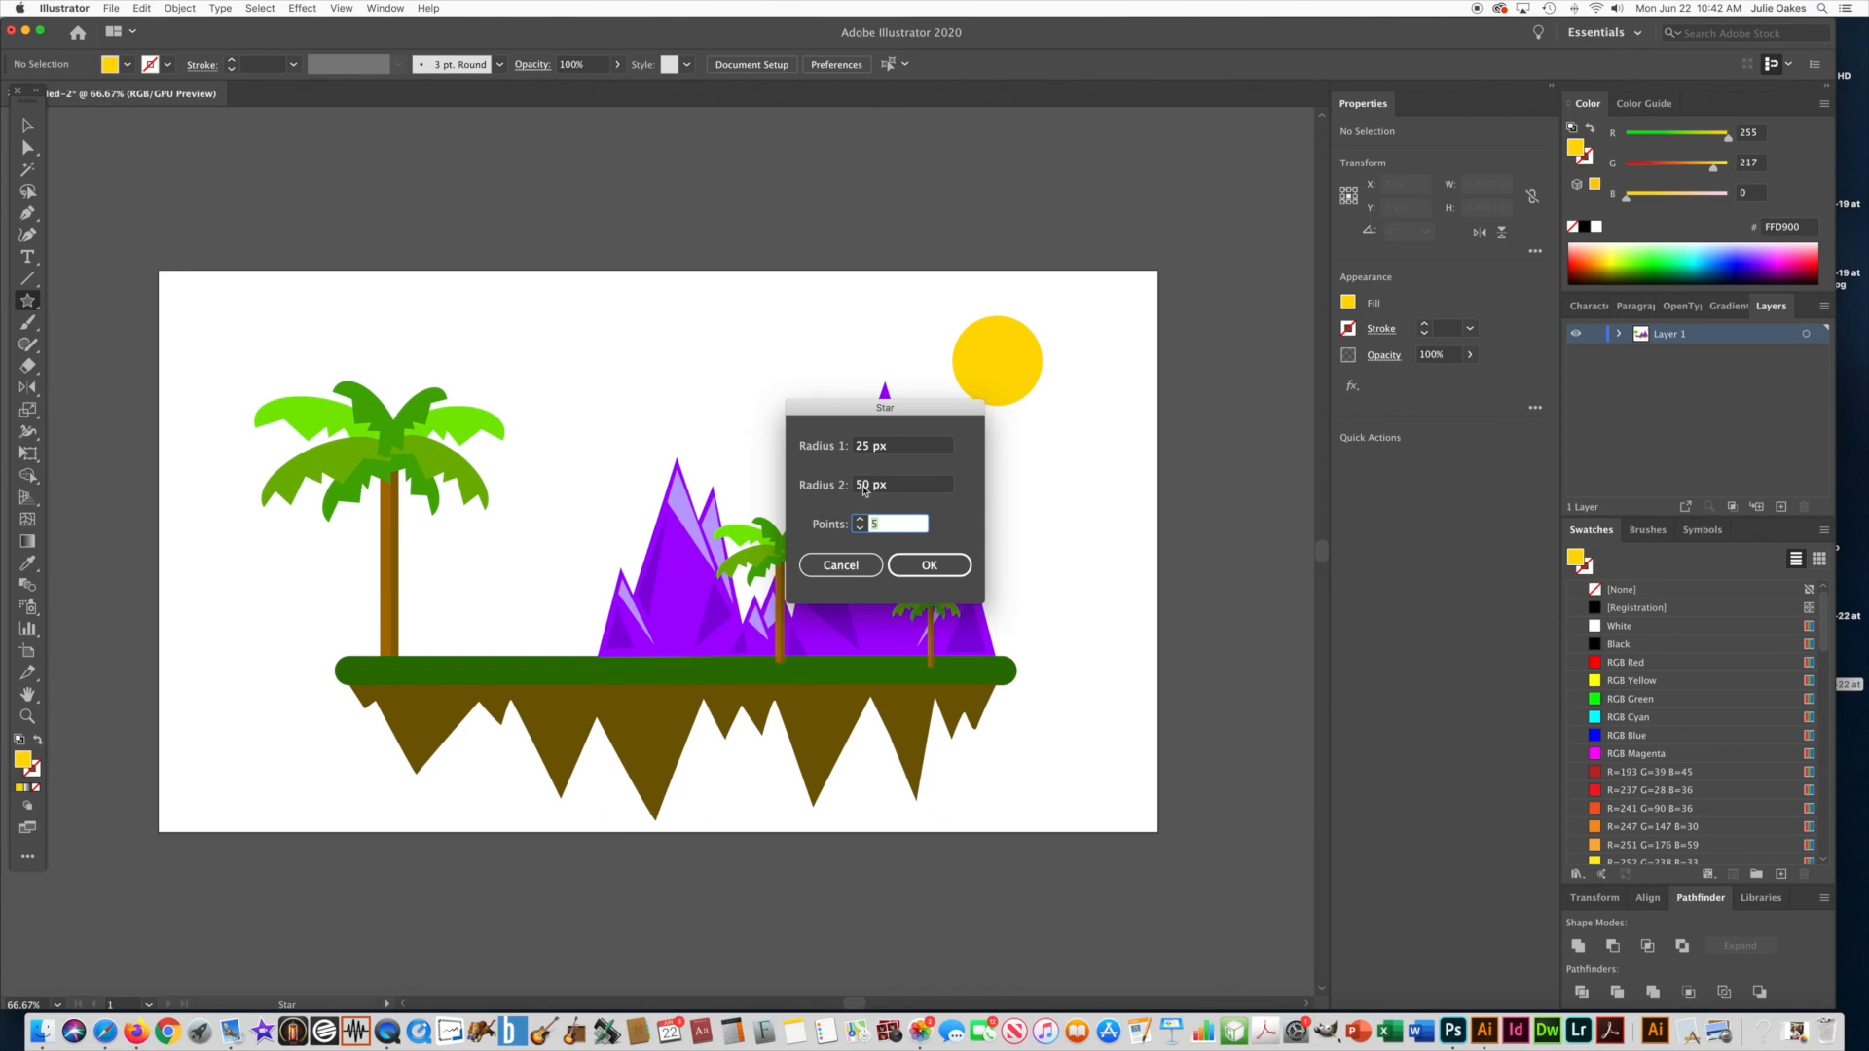
{"action": "left_click", "coordinate": [860, 526]}
{"action": "left_click", "coordinate": [860, 523]}
{"action": "left_click", "coordinate": [858, 521]}
{"action": "left_click", "coordinate": [858, 522]}
{"action": "left_click", "coordinate": [858, 521]}
{"action": "left_click", "coordinate": [857, 522]}
{"action": "left_click", "coordinate": [937, 567]}
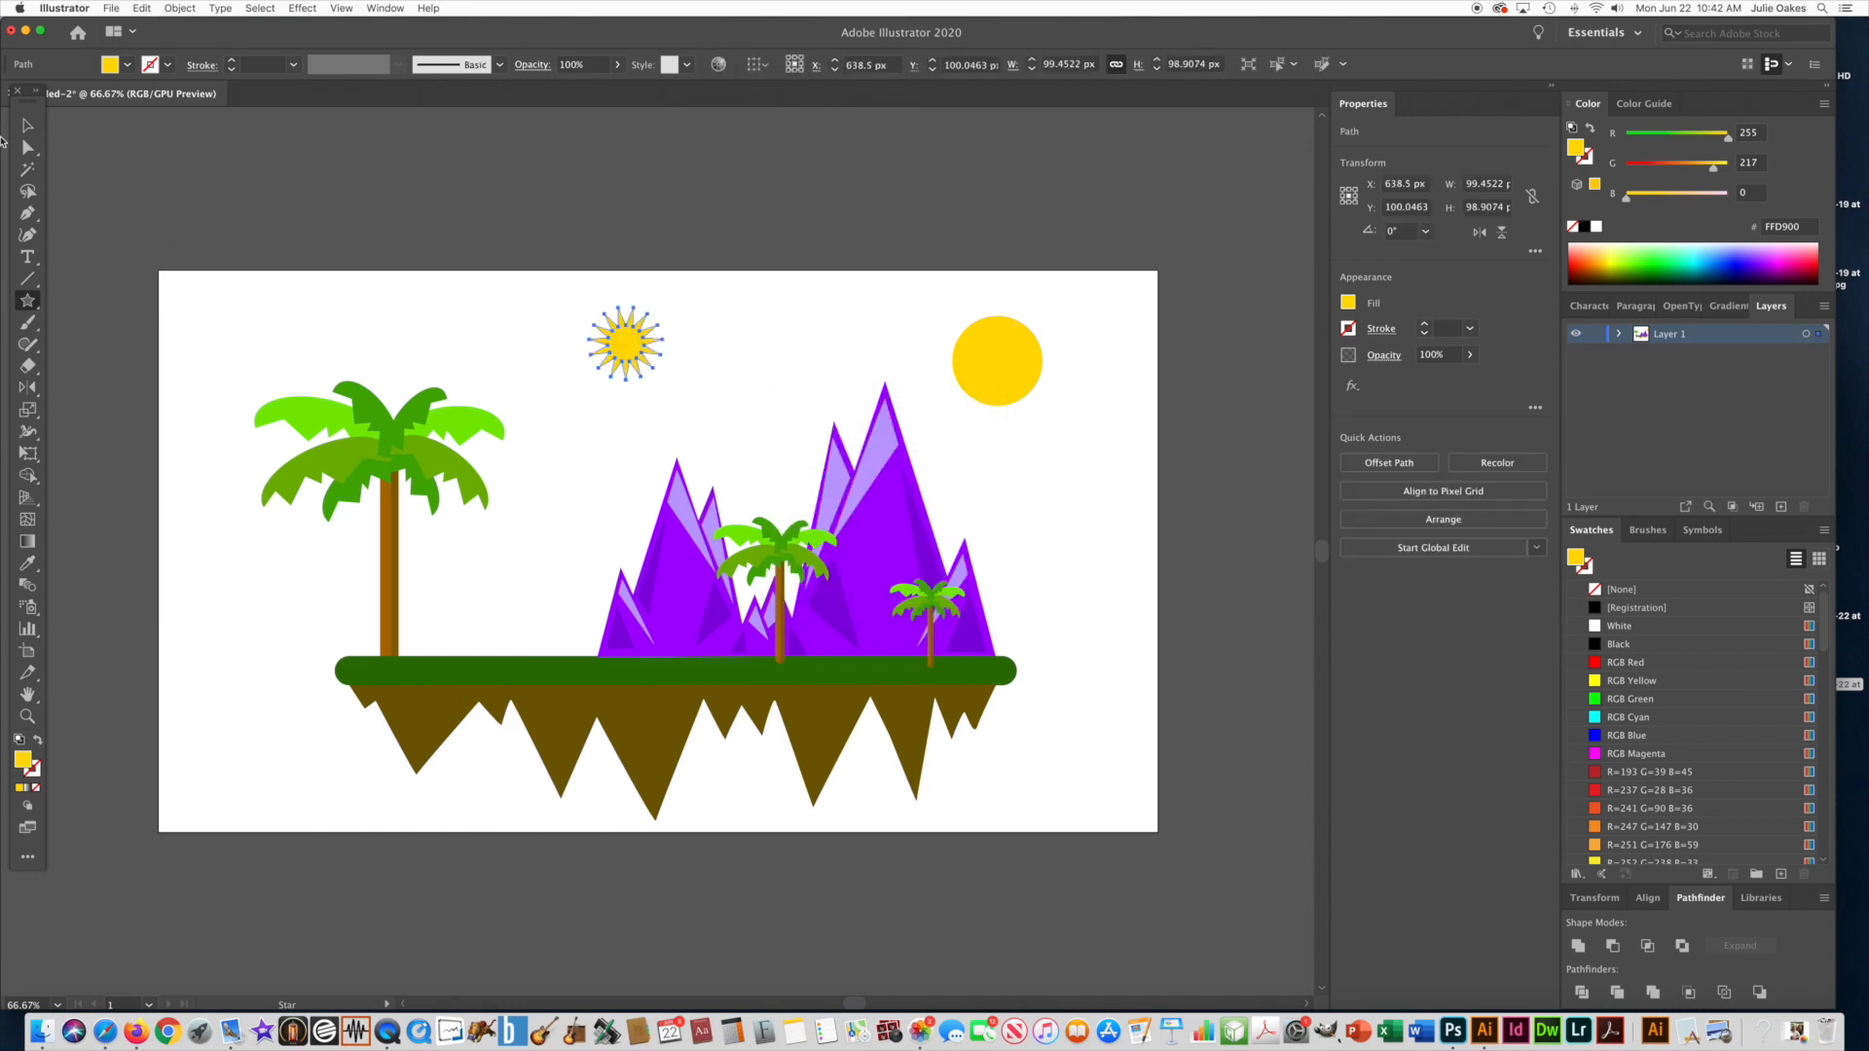
Recolor the star light orange (FFBF2A) and enlarge it proportionally to about 183 px wide
{"action": "left_click", "coordinate": [27, 125]}
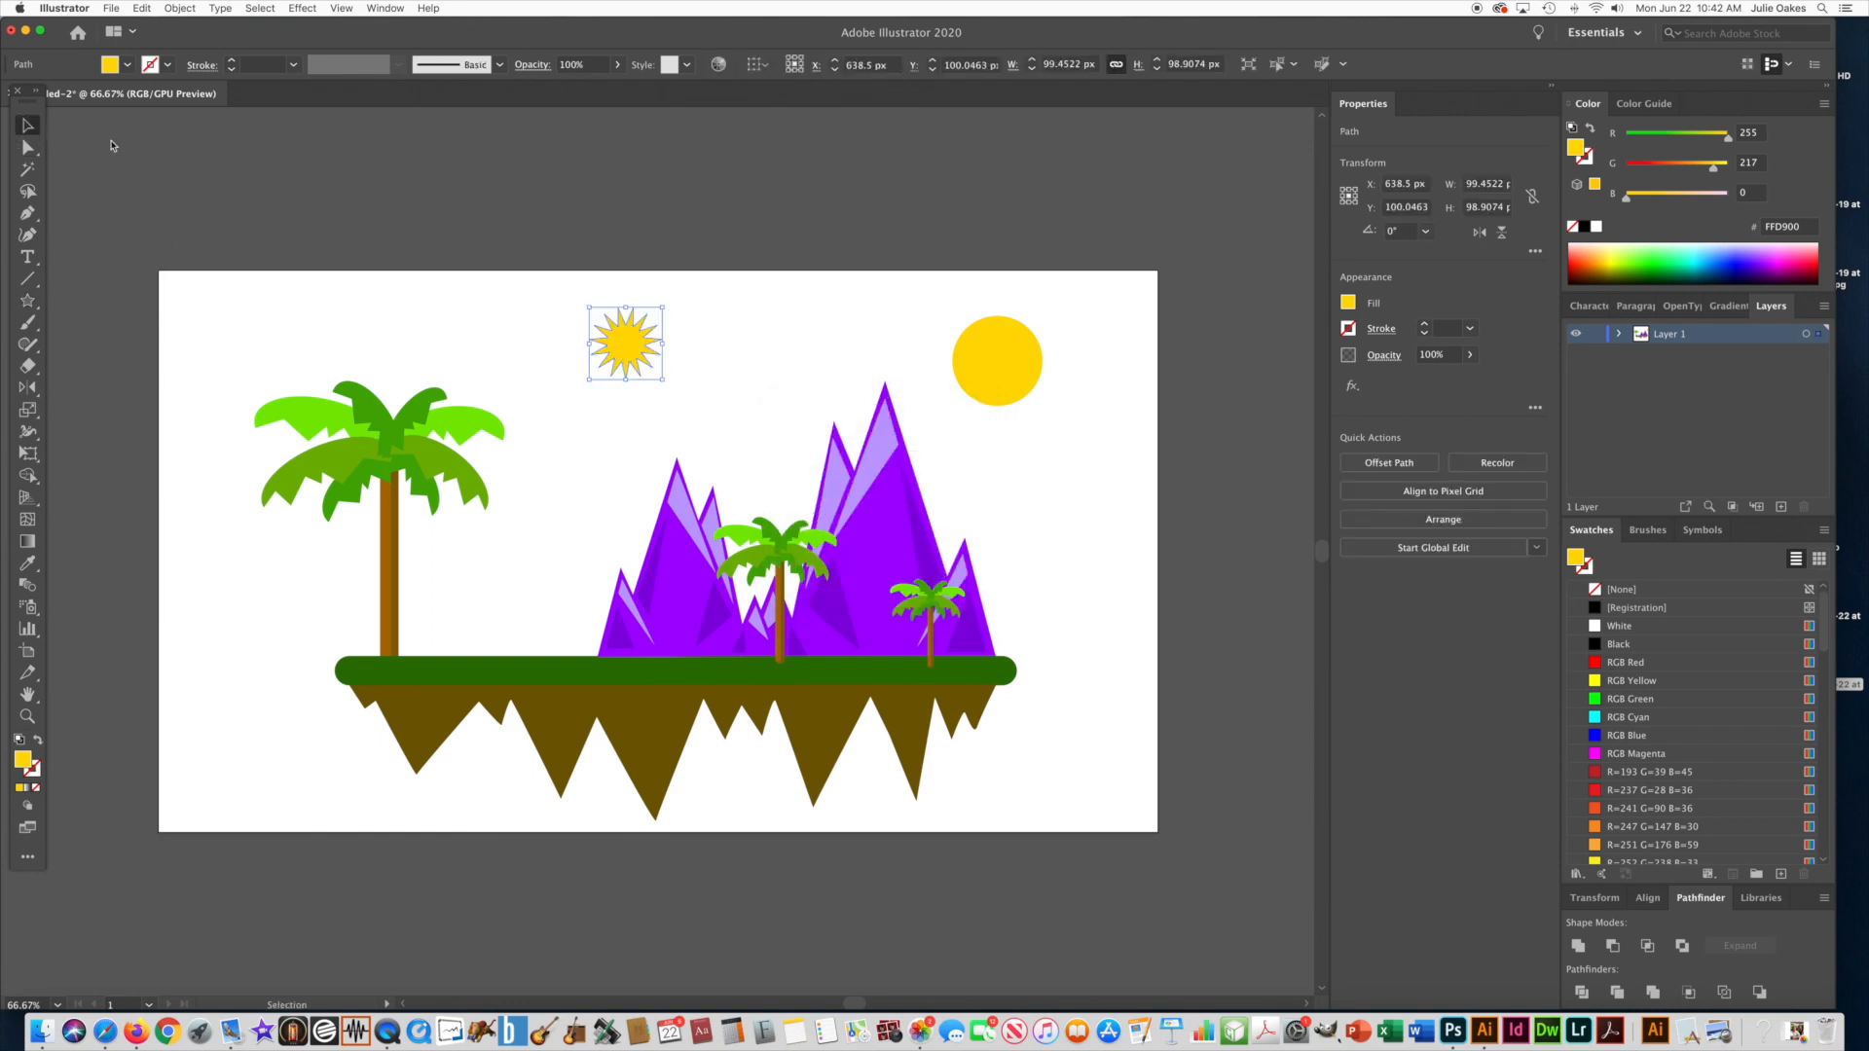
{"action": "left_click", "coordinate": [1601, 257]}
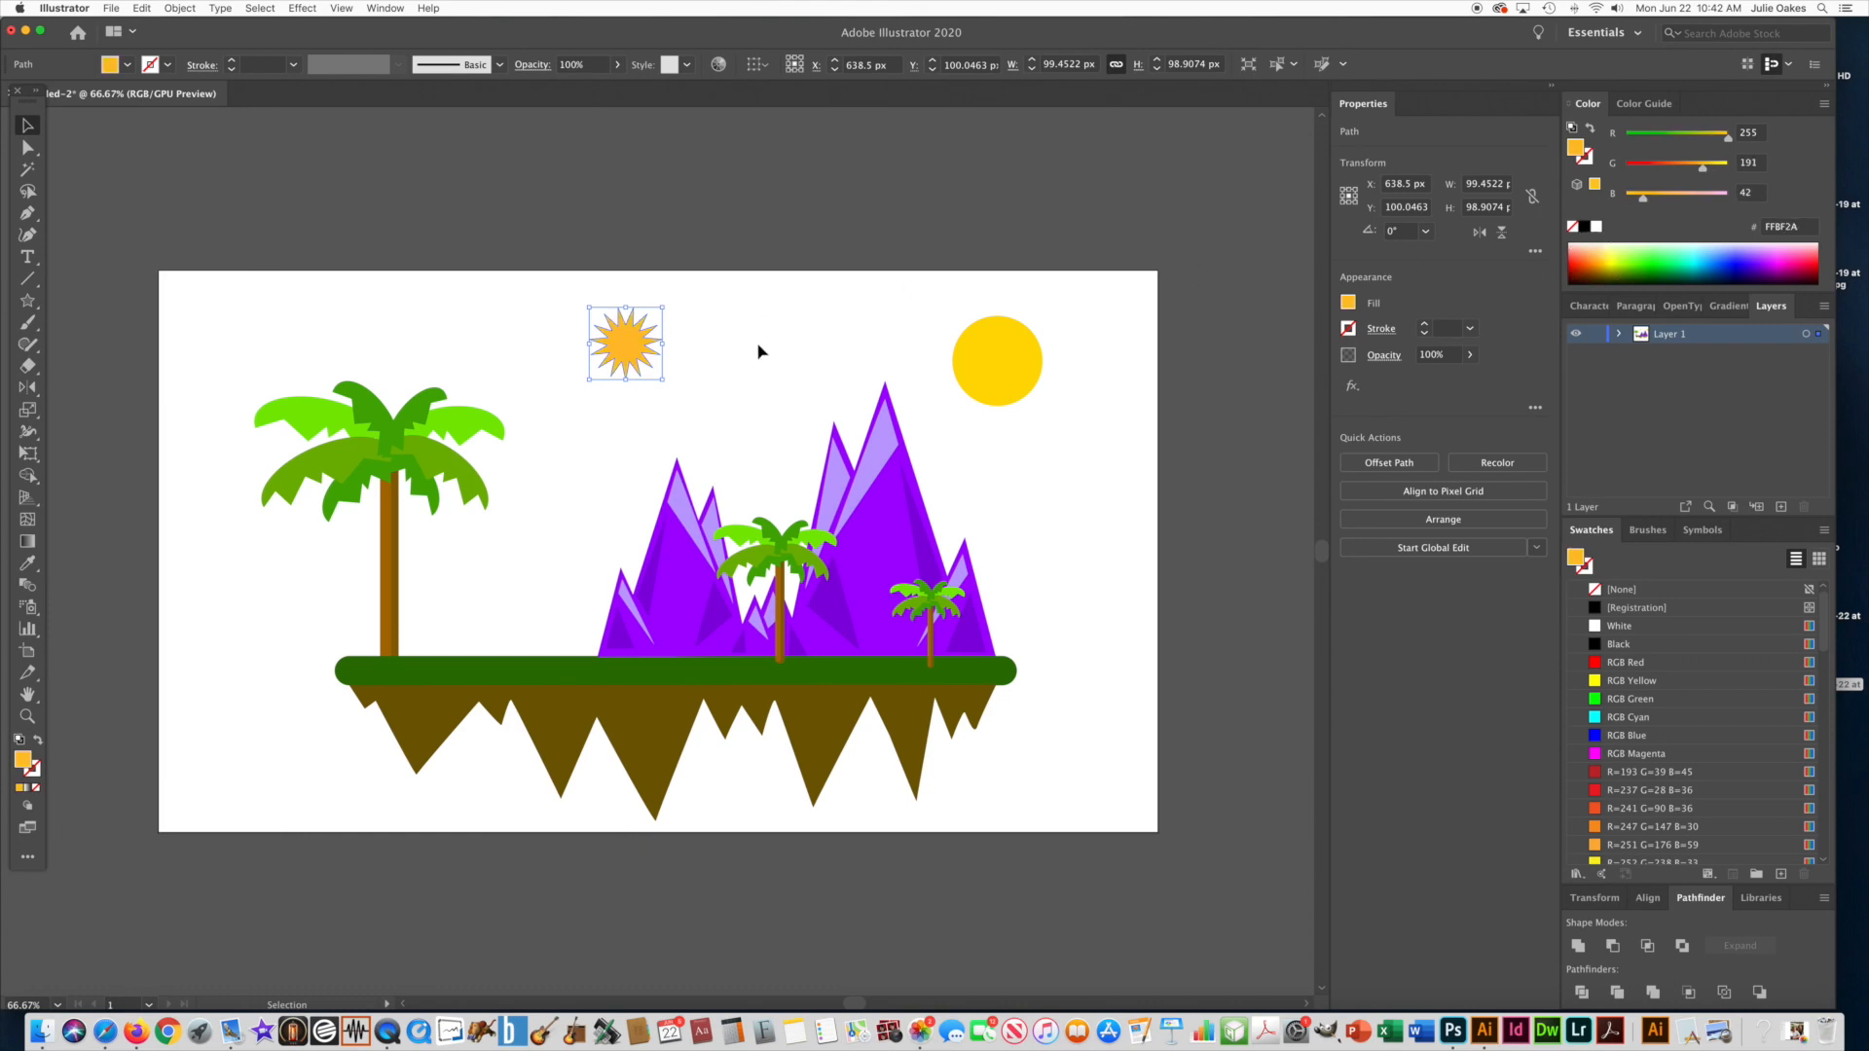
{"action": "left_click_drag", "start_coordinate": [661, 382], "coordinate": [725, 443]}
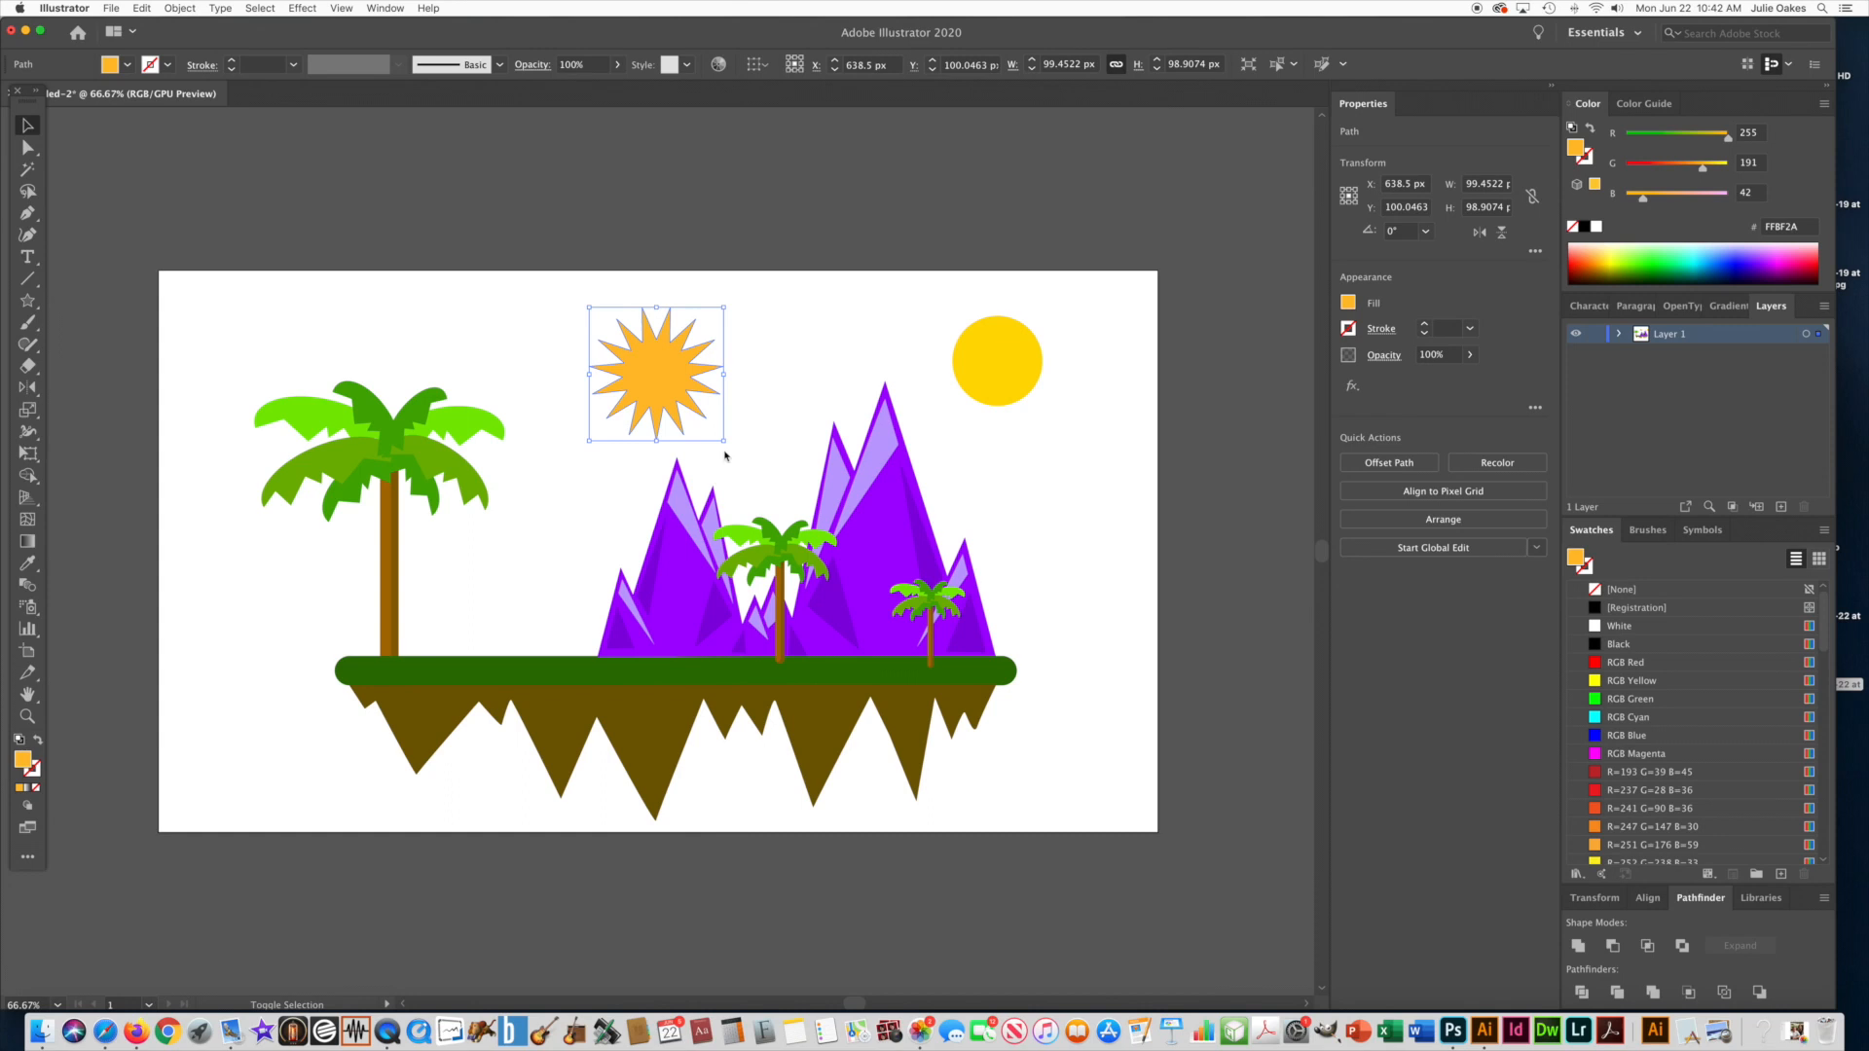
Shrink the yellow circle to about 79 px, center it on the orange star and bring it to the front
{"action": "left_click", "coordinate": [986, 368]}
{"action": "left_click_drag", "start_coordinate": [1042, 409], "coordinate": [658, 393]}
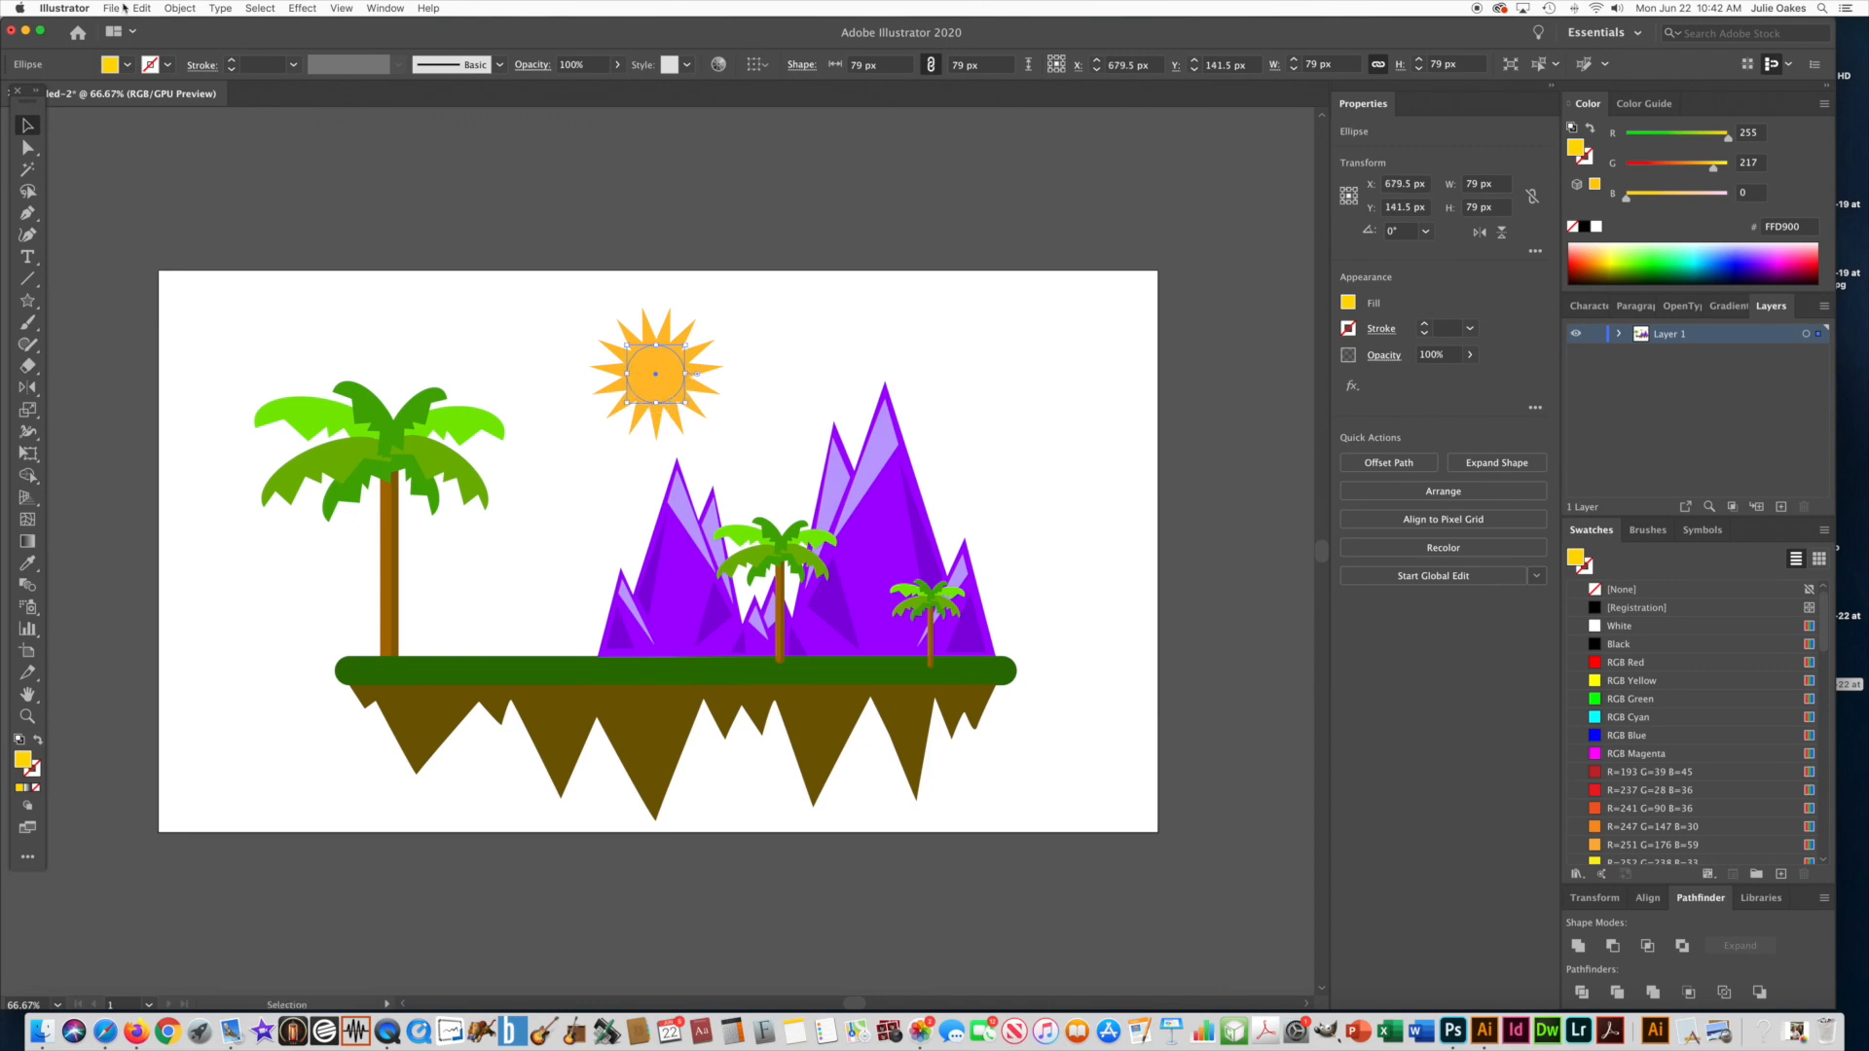
{"action": "left_click", "coordinate": [176, 9]}
{"action": "mouse_move", "coordinate": [253, 40]}
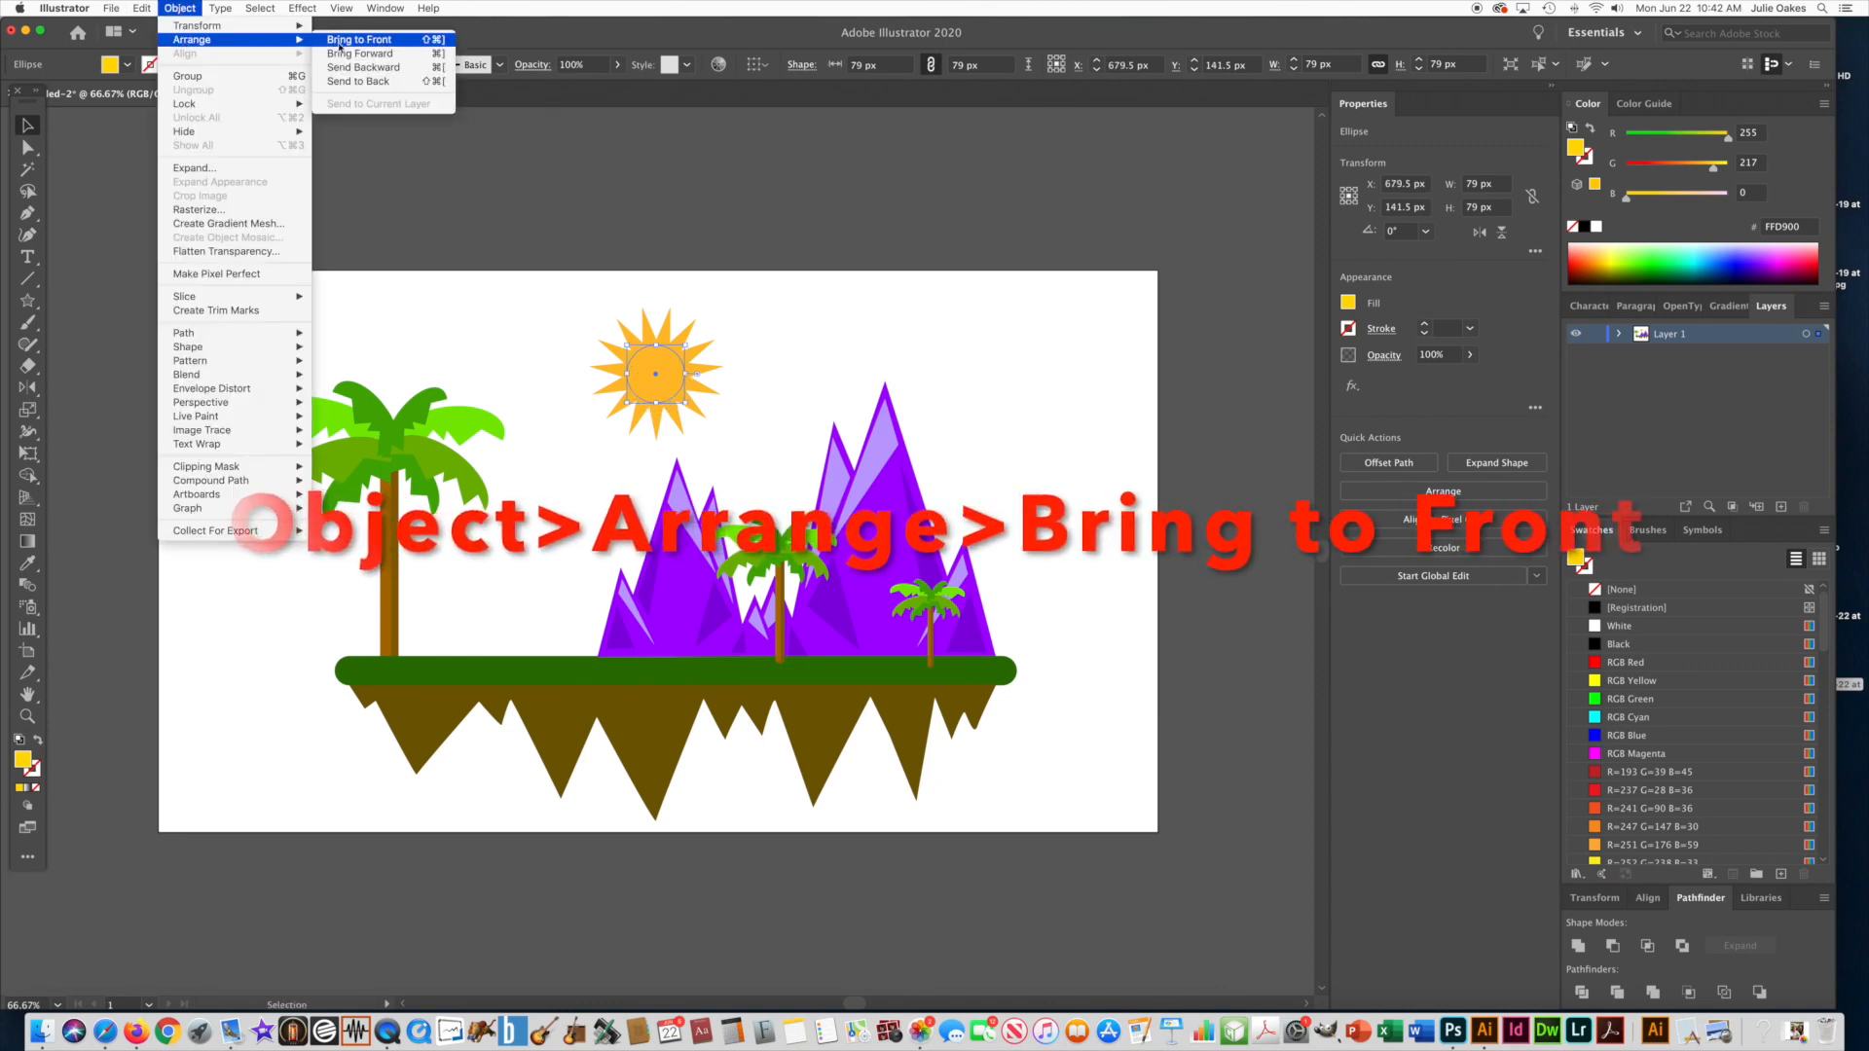
{"action": "left_click", "coordinate": [375, 43]}
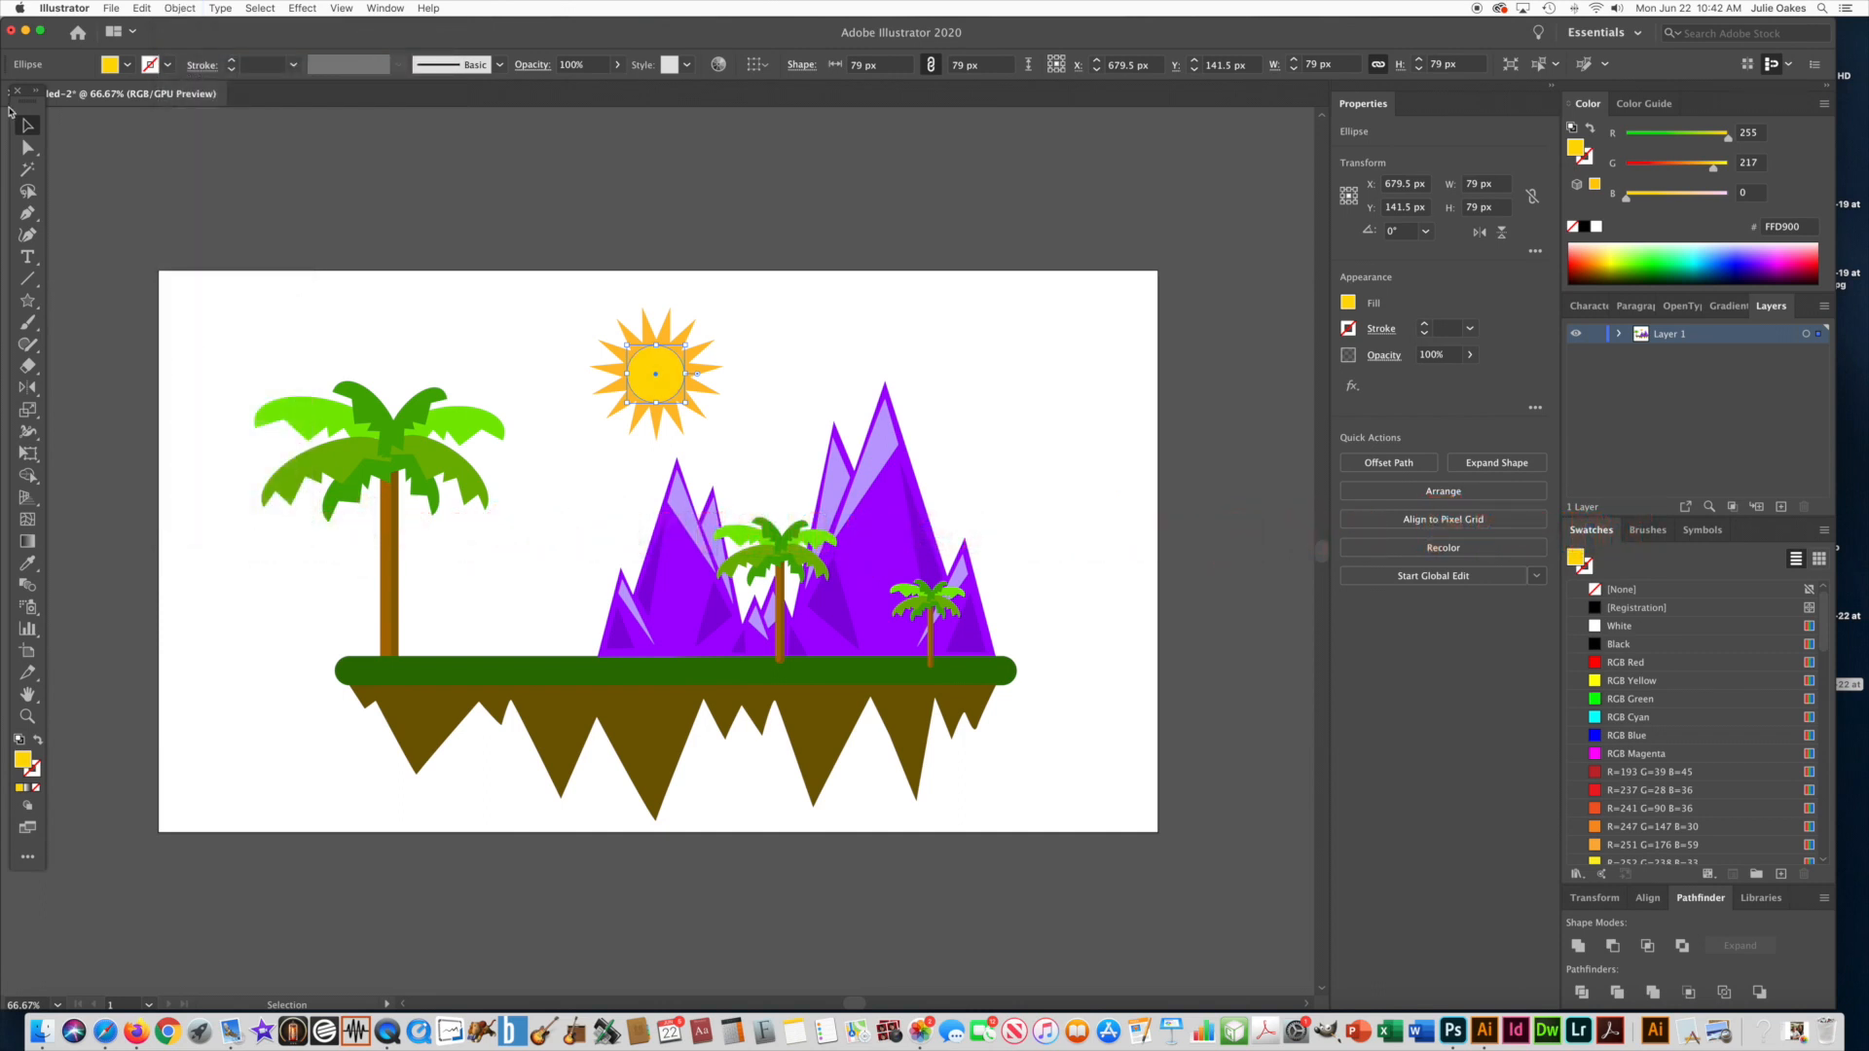
{"action": "left_click", "coordinate": [534, 310]}
Group the orange star and yellow circle, and move the sun into the sky to the right of the large mountain's peak
{"action": "left_click_drag", "start_coordinate": [540, 292], "coordinate": [743, 433]}
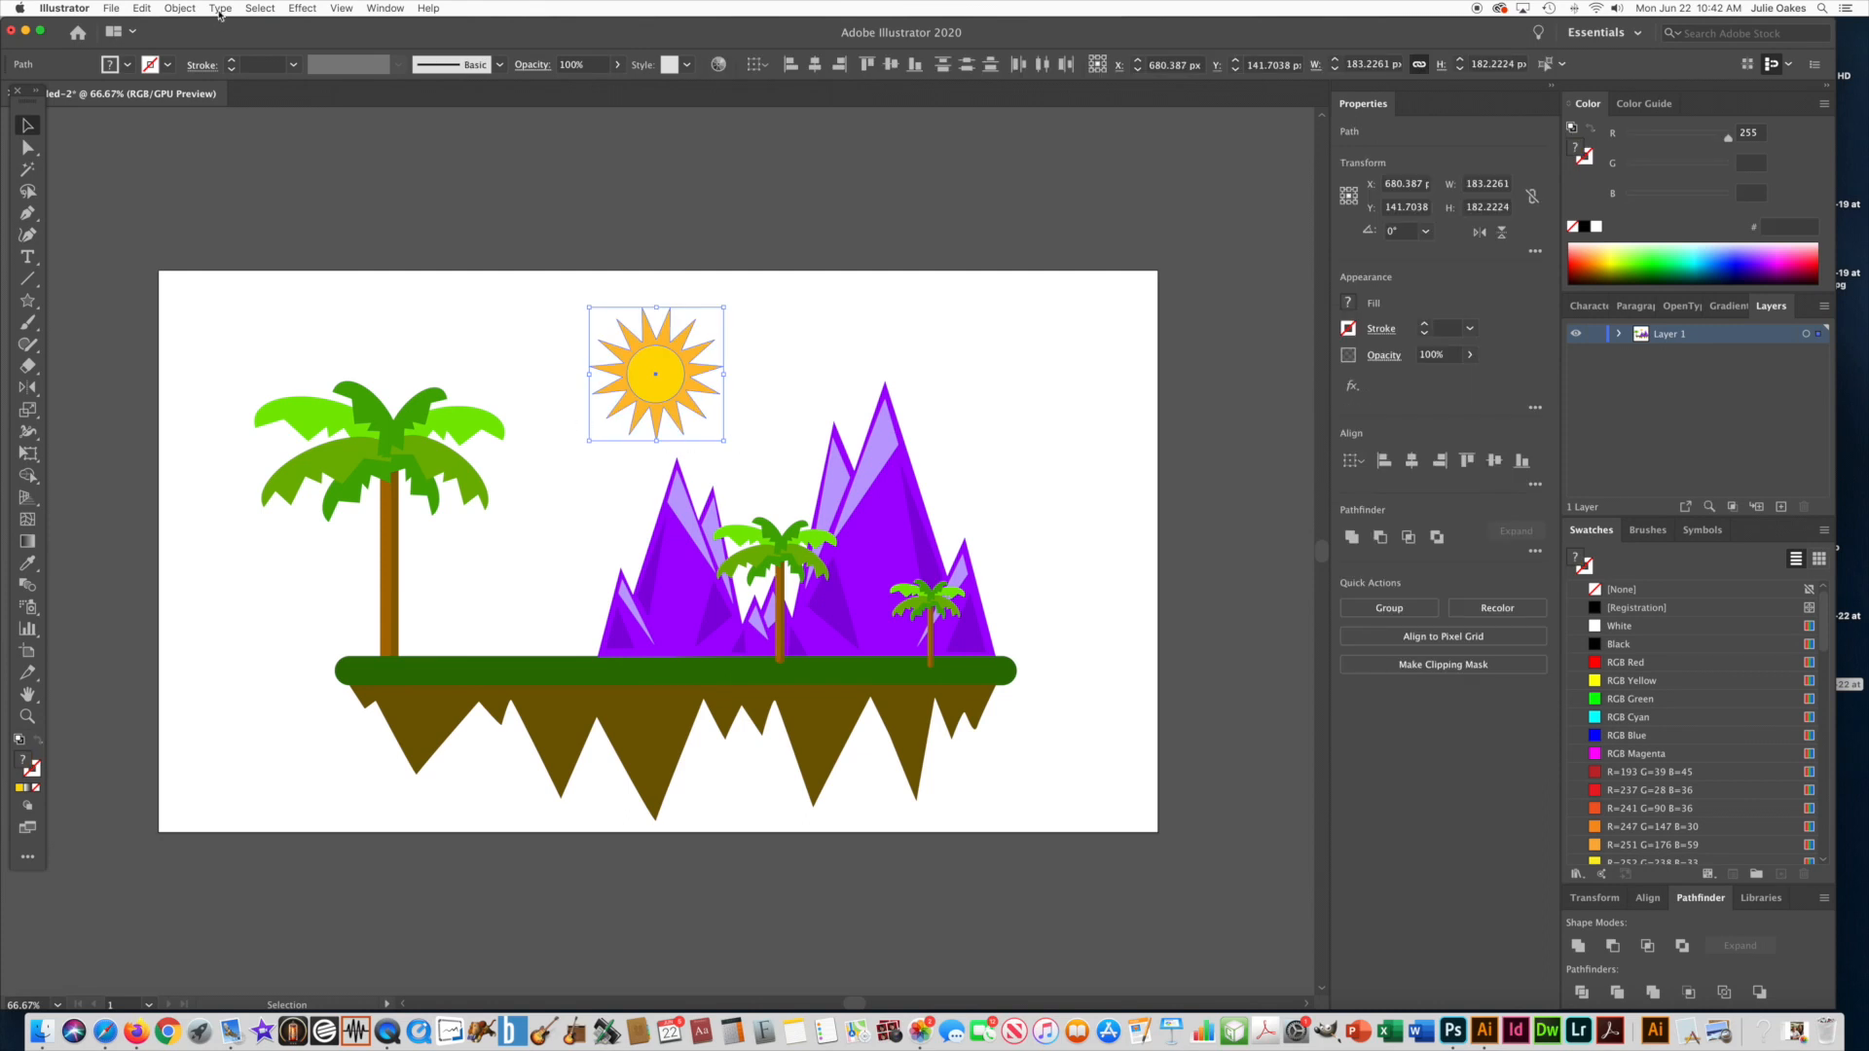
{"action": "left_click", "coordinate": [170, 9]}
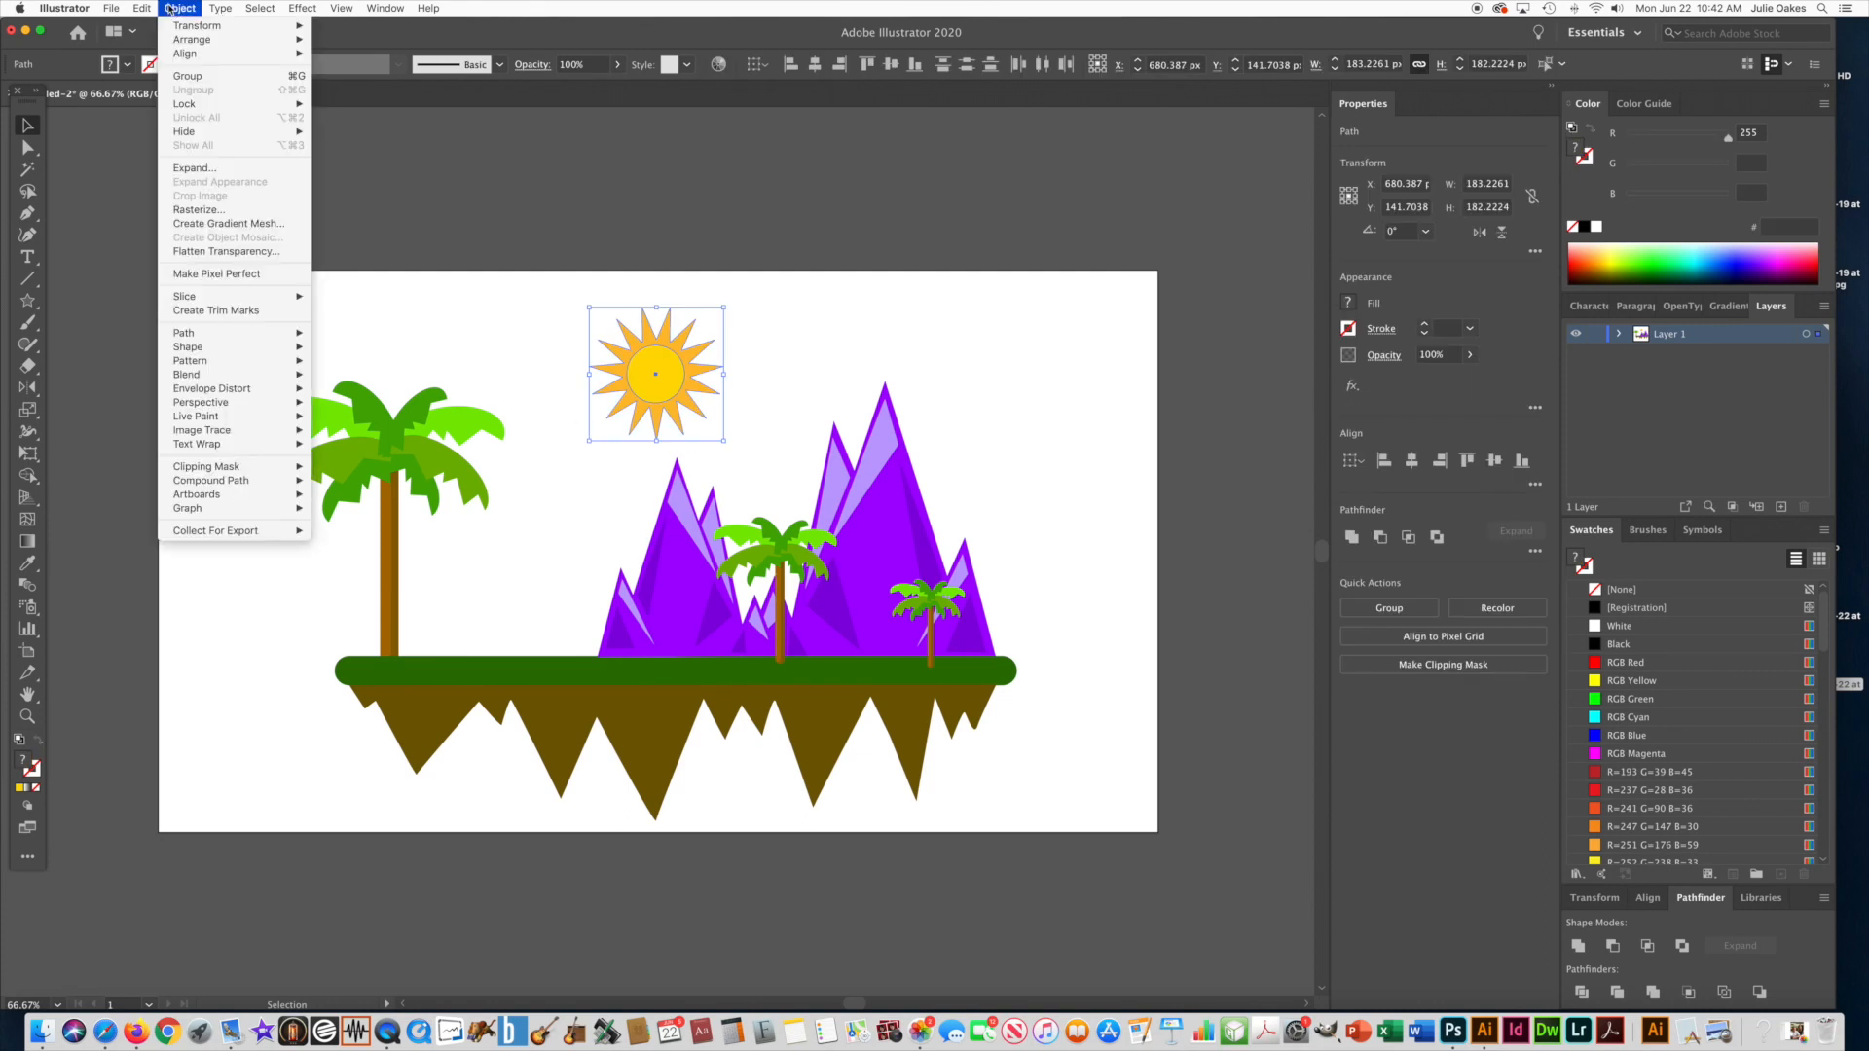
{"action": "left_click", "coordinate": [202, 84]}
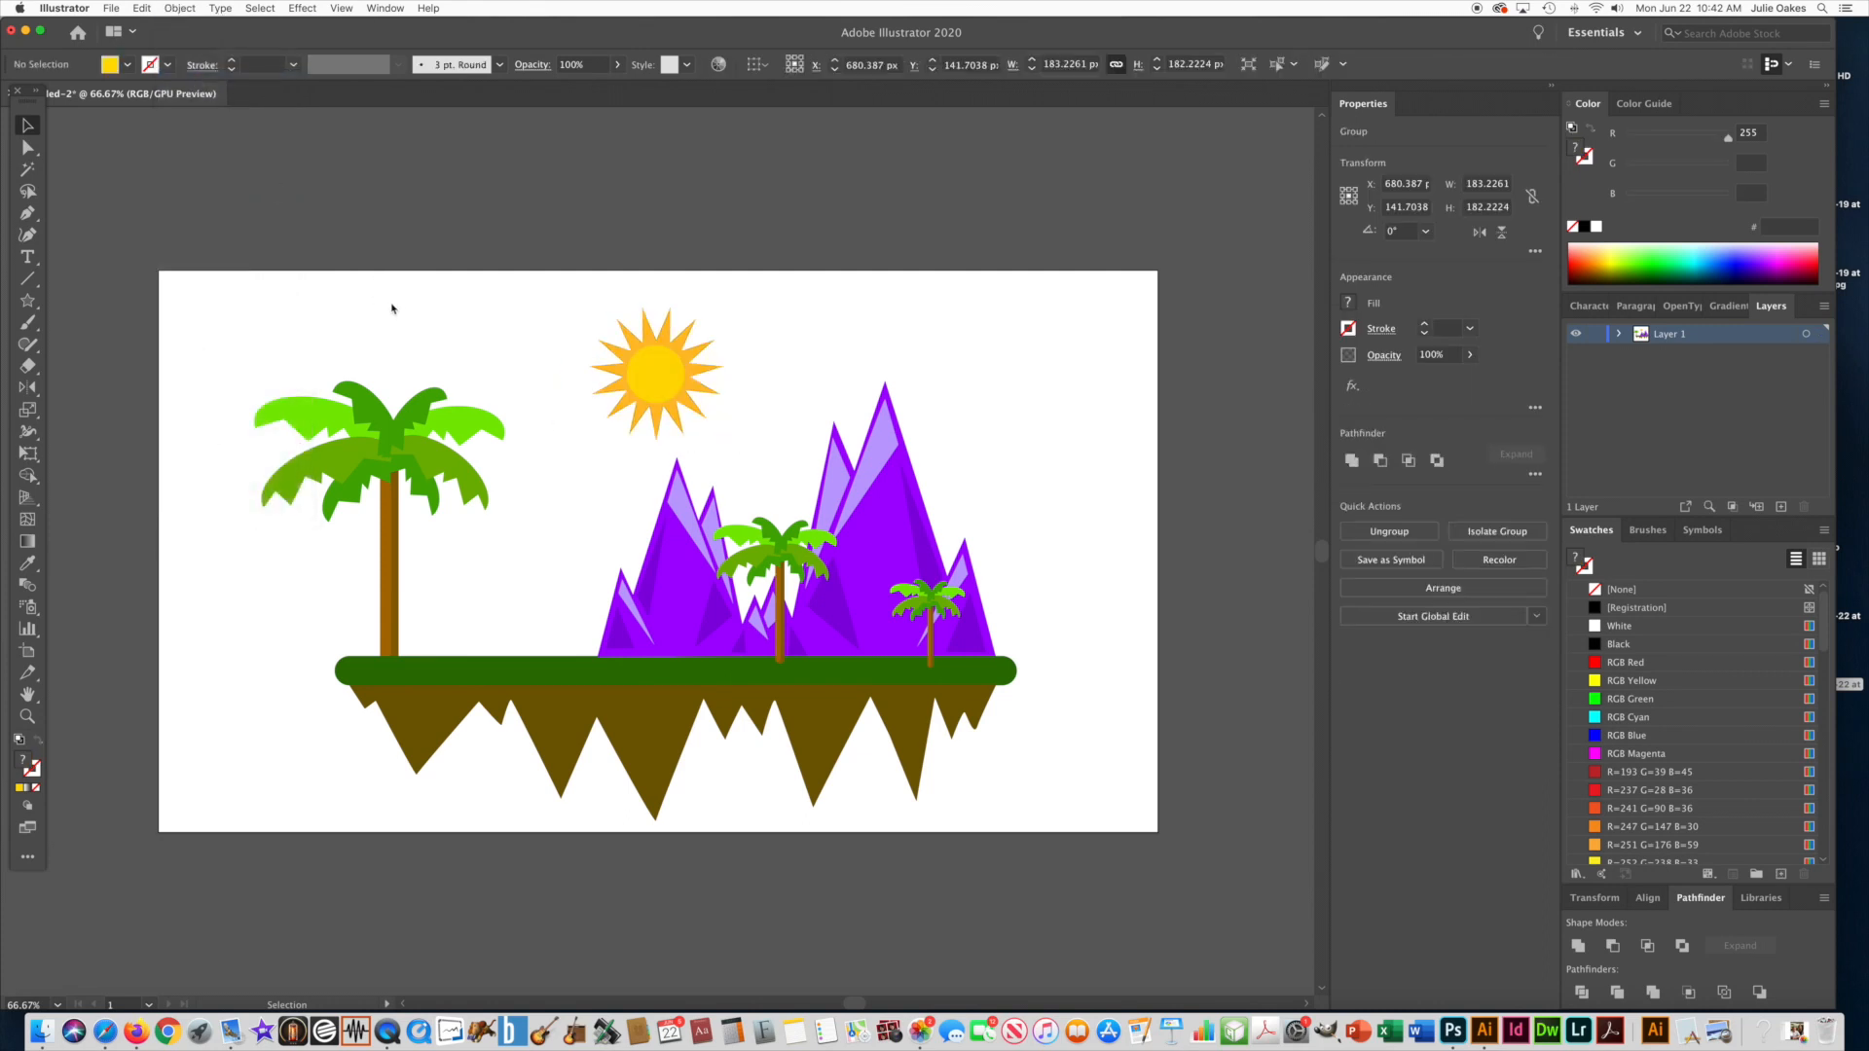
{"action": "left_click", "coordinate": [483, 315]}
{"action": "left_click", "coordinate": [639, 368]}
{"action": "left_click_drag", "start_coordinate": [640, 369], "coordinate": [970, 370]}
{"action": "left_click", "coordinate": [705, 375]}
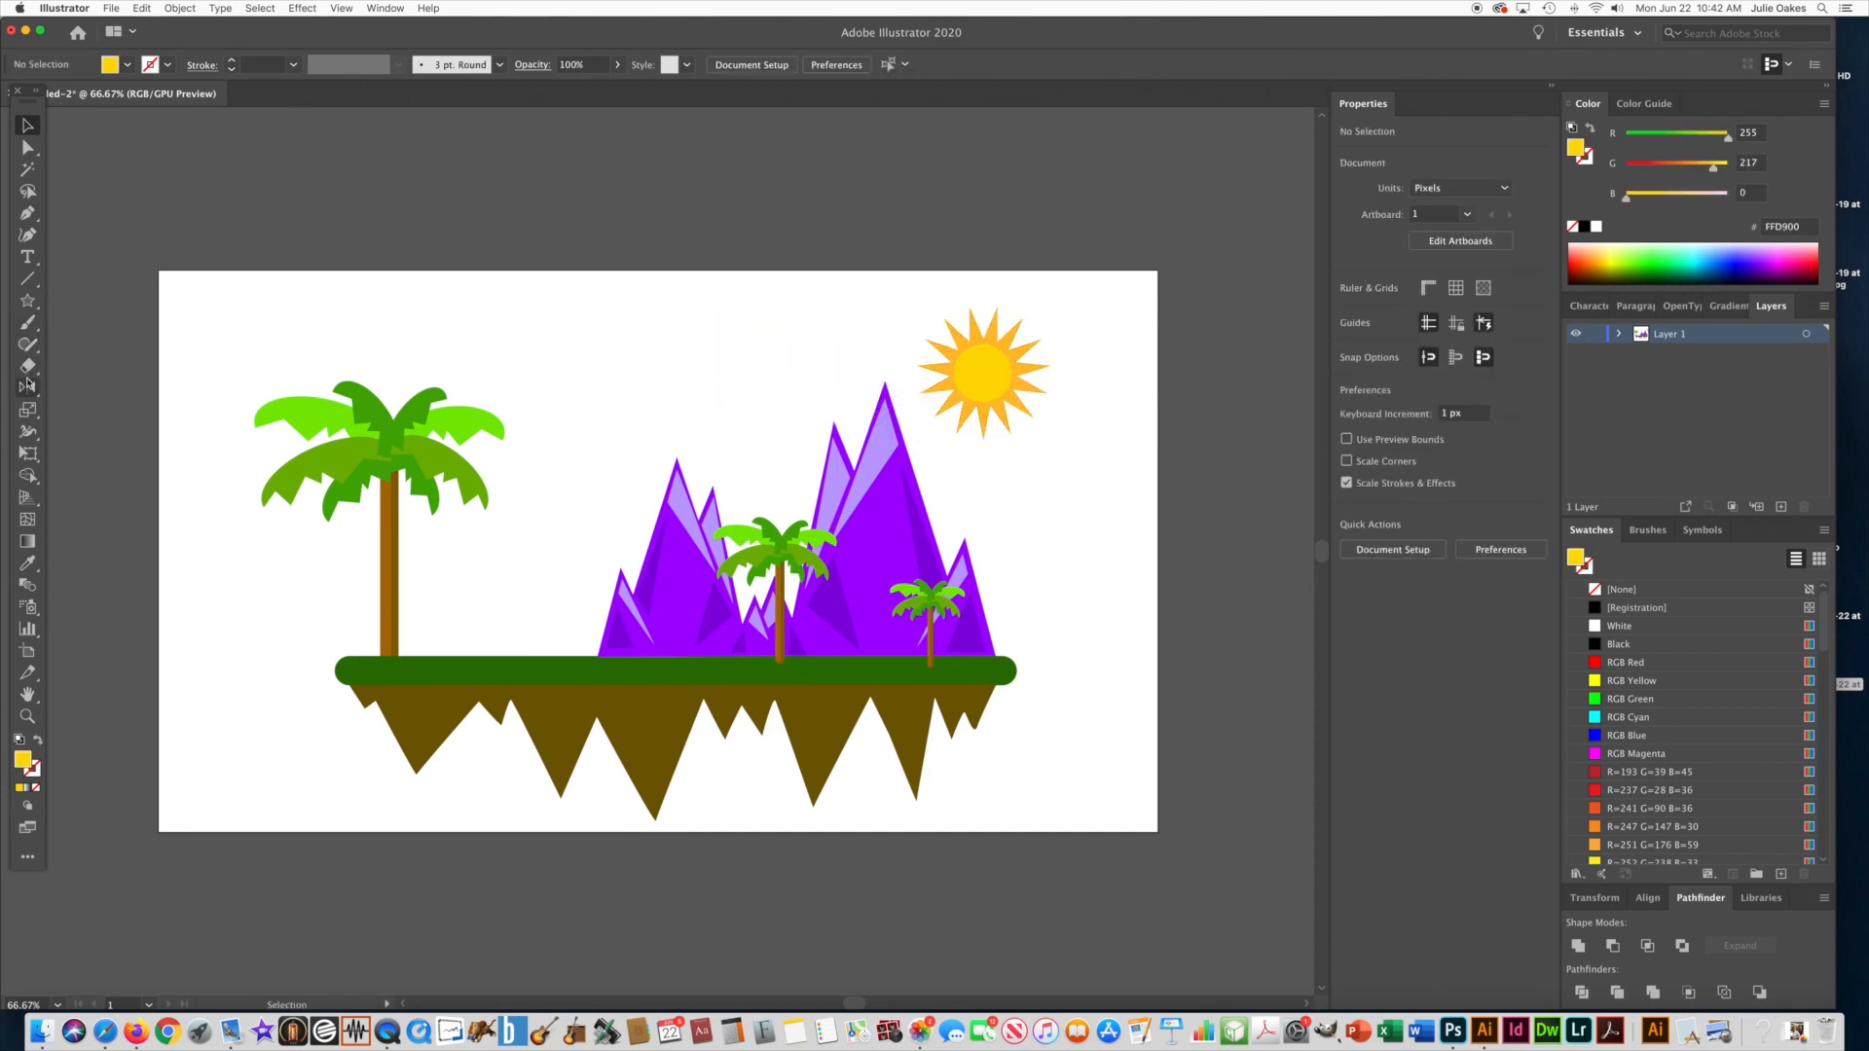
Draw overlapping ellipses above the smaller mountain and merge them with the Shape Builder into a cloud about 270 × 104 px
{"action": "left_click_drag", "start_coordinate": [27, 307], "coordinate": [88, 345]}
{"action": "left_click_drag", "start_coordinate": [700, 365], "coordinate": [616, 308]}
{"action": "left_click_drag", "start_coordinate": [647, 381], "coordinate": [556, 334]}
{"action": "left_click_drag", "start_coordinate": [737, 370], "coordinate": [770, 416]}
{"action": "left_click", "coordinate": [29, 129]}
{"action": "left_click", "coordinate": [28, 475]}
{"action": "mouse_move", "coordinate": [551, 367]}
{"action": "left_mouse_down"}
{"action": "mouse_move", "coordinate": [632, 338]}
{"action": "mouse_move", "coordinate": [712, 365]}
{"action": "mouse_move", "coordinate": [624, 371]}
{"action": "mouse_move", "coordinate": [663, 365]}
{"action": "left_mouse_up"}
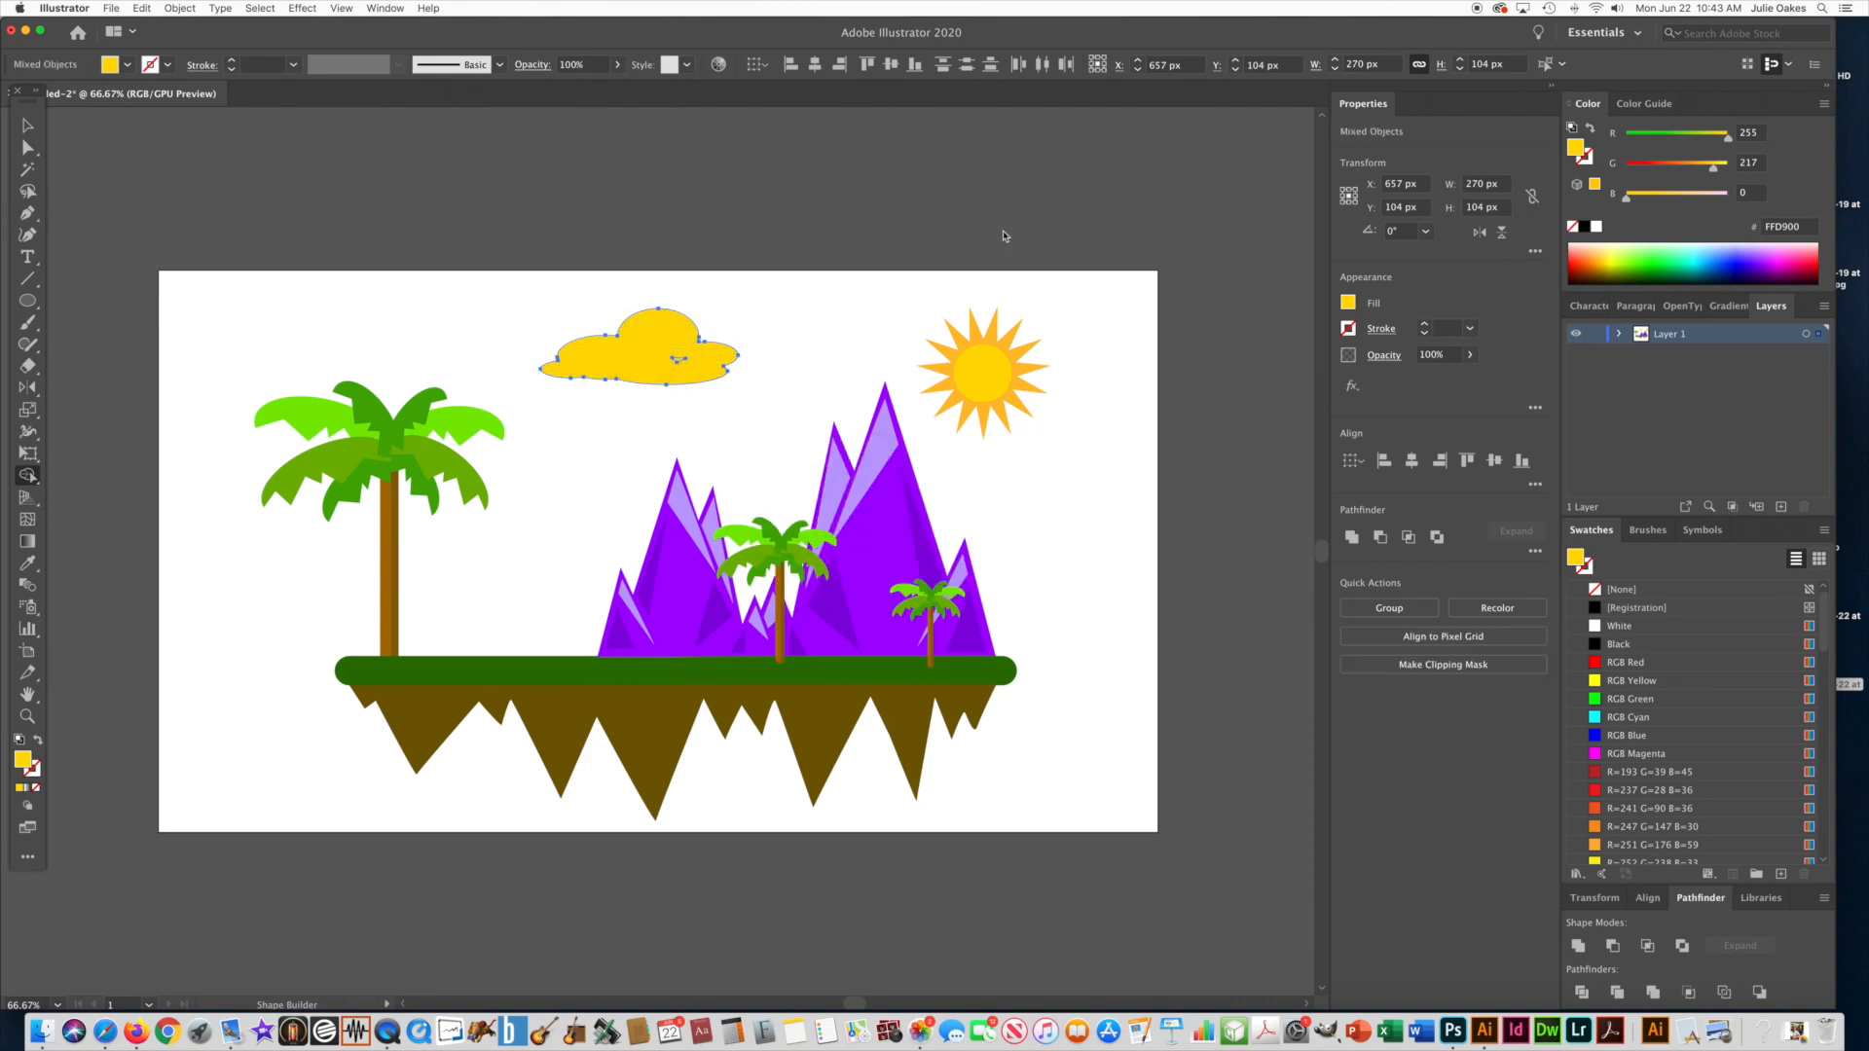
Recolor the merged cloud light cyan (94FFFF)
{"action": "left_click", "coordinate": [1694, 240]}
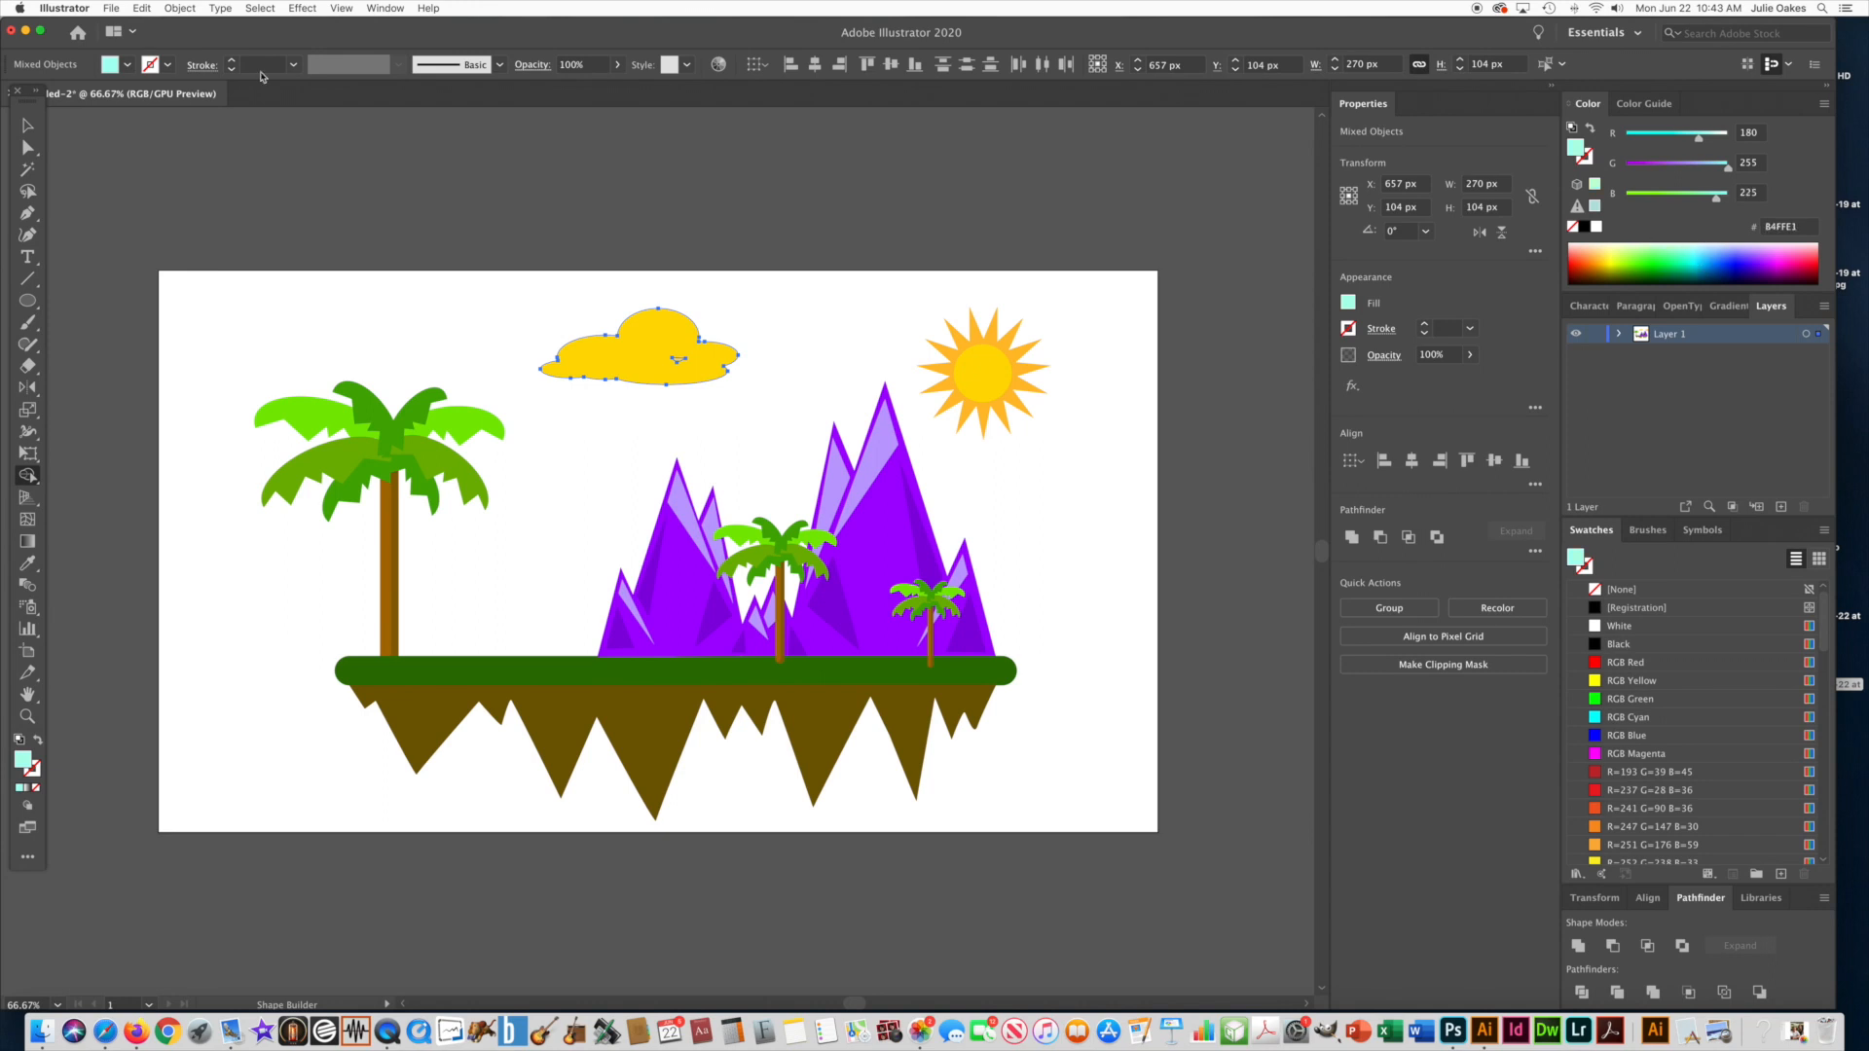
{"action": "left_click", "coordinate": [27, 125]}
{"action": "left_click", "coordinate": [495, 295]}
{"action": "left_click", "coordinate": [627, 359]}
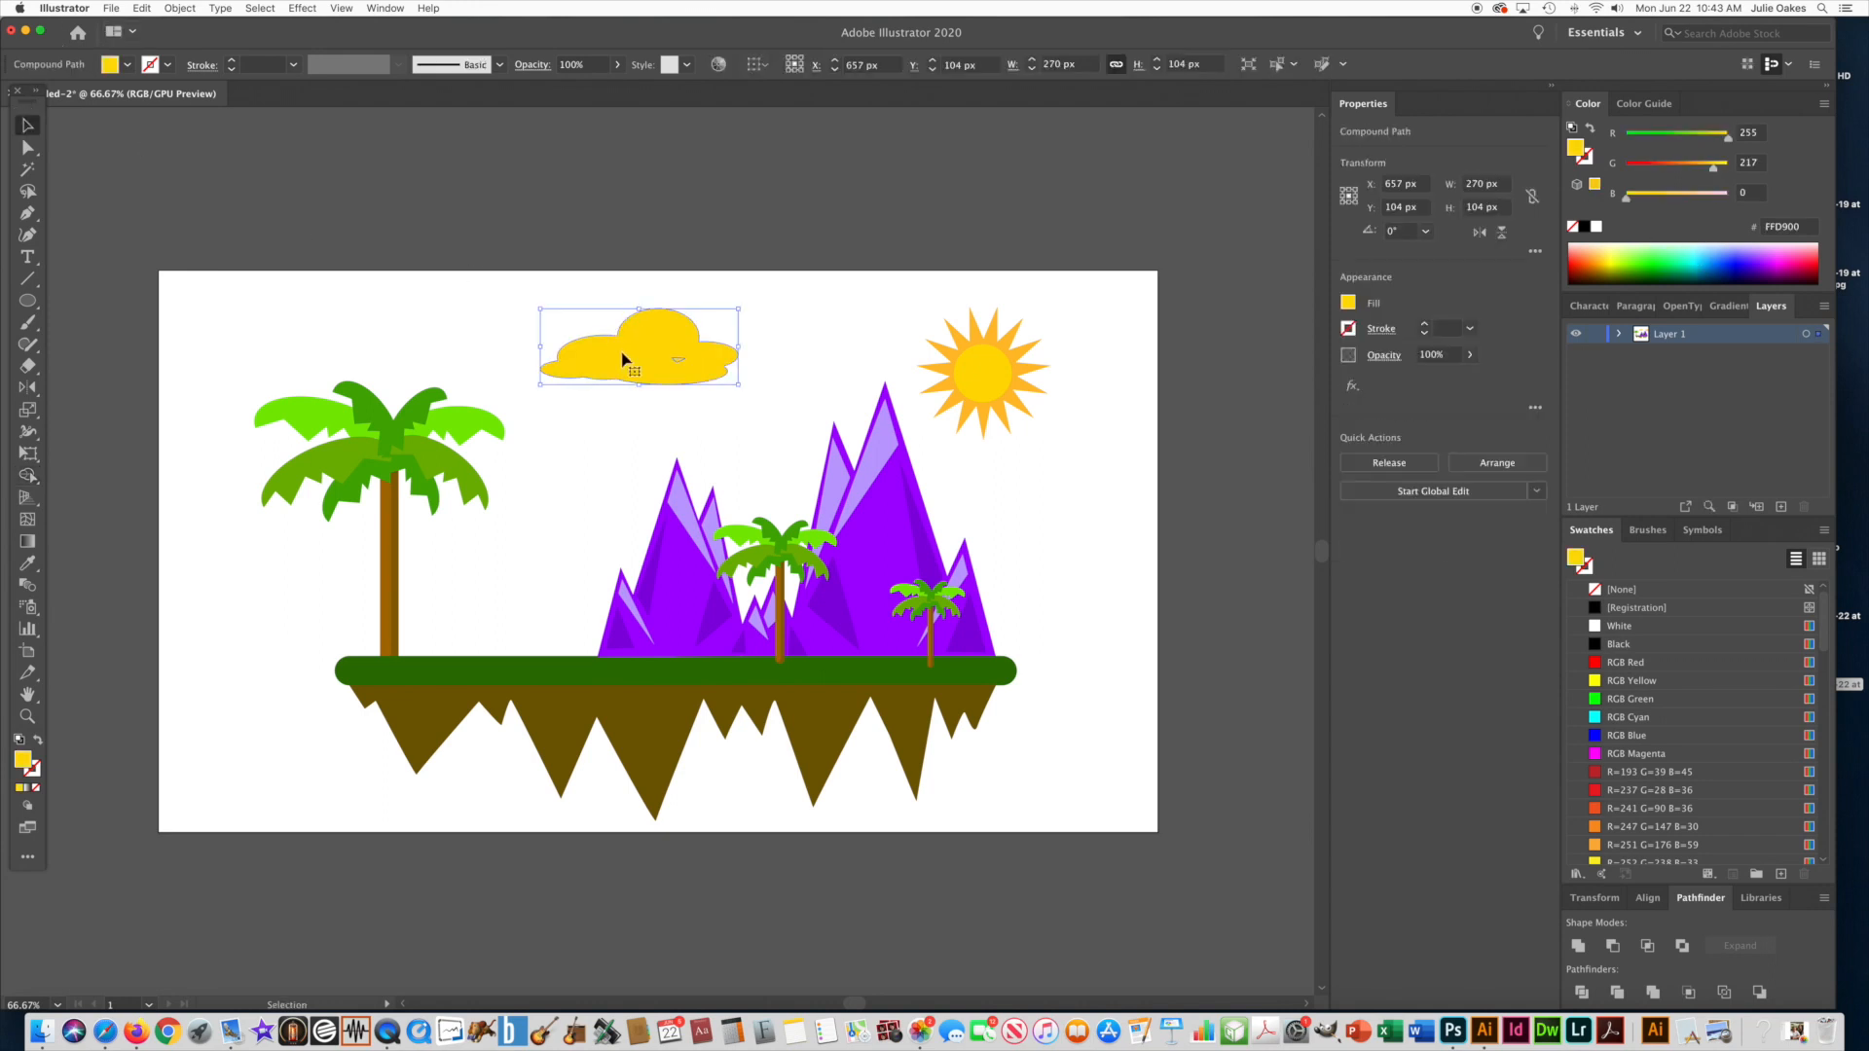
{"action": "left_click", "coordinate": [1698, 242]}
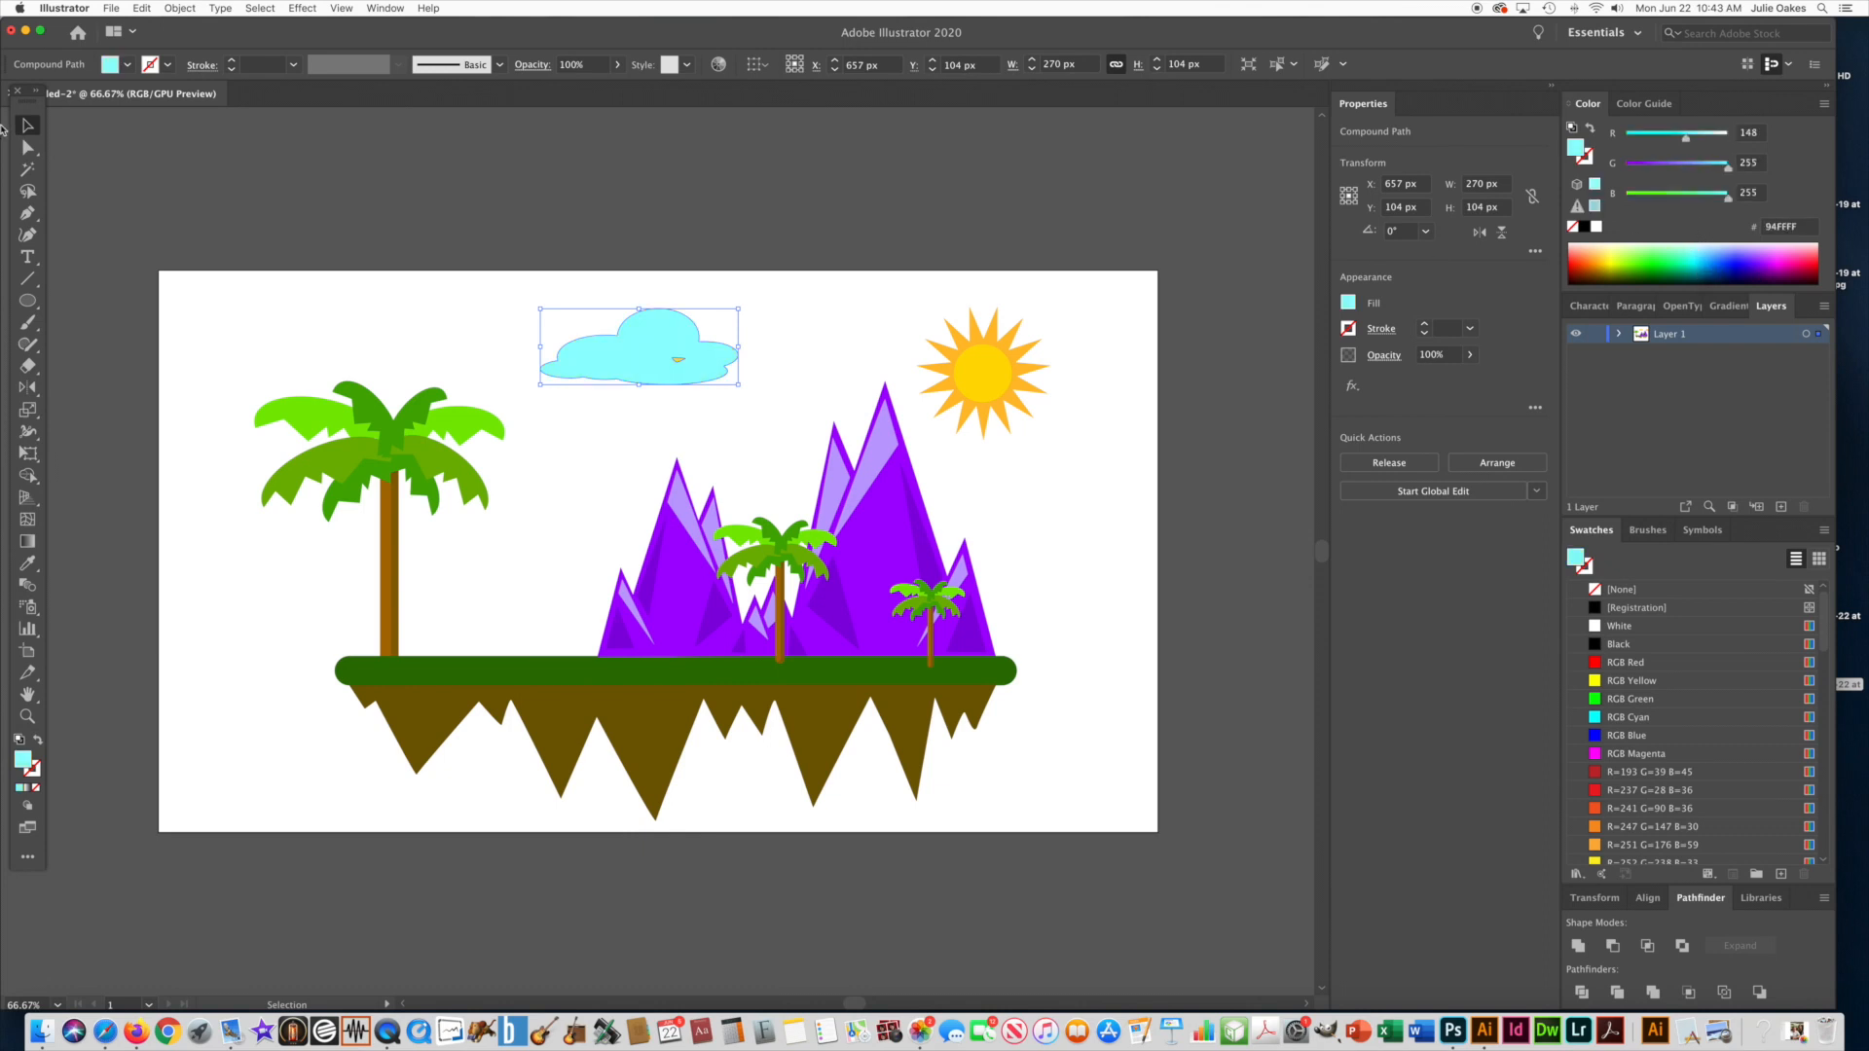
{"action": "left_click", "coordinate": [26, 147]}
{"action": "left_click", "coordinate": [423, 321]}
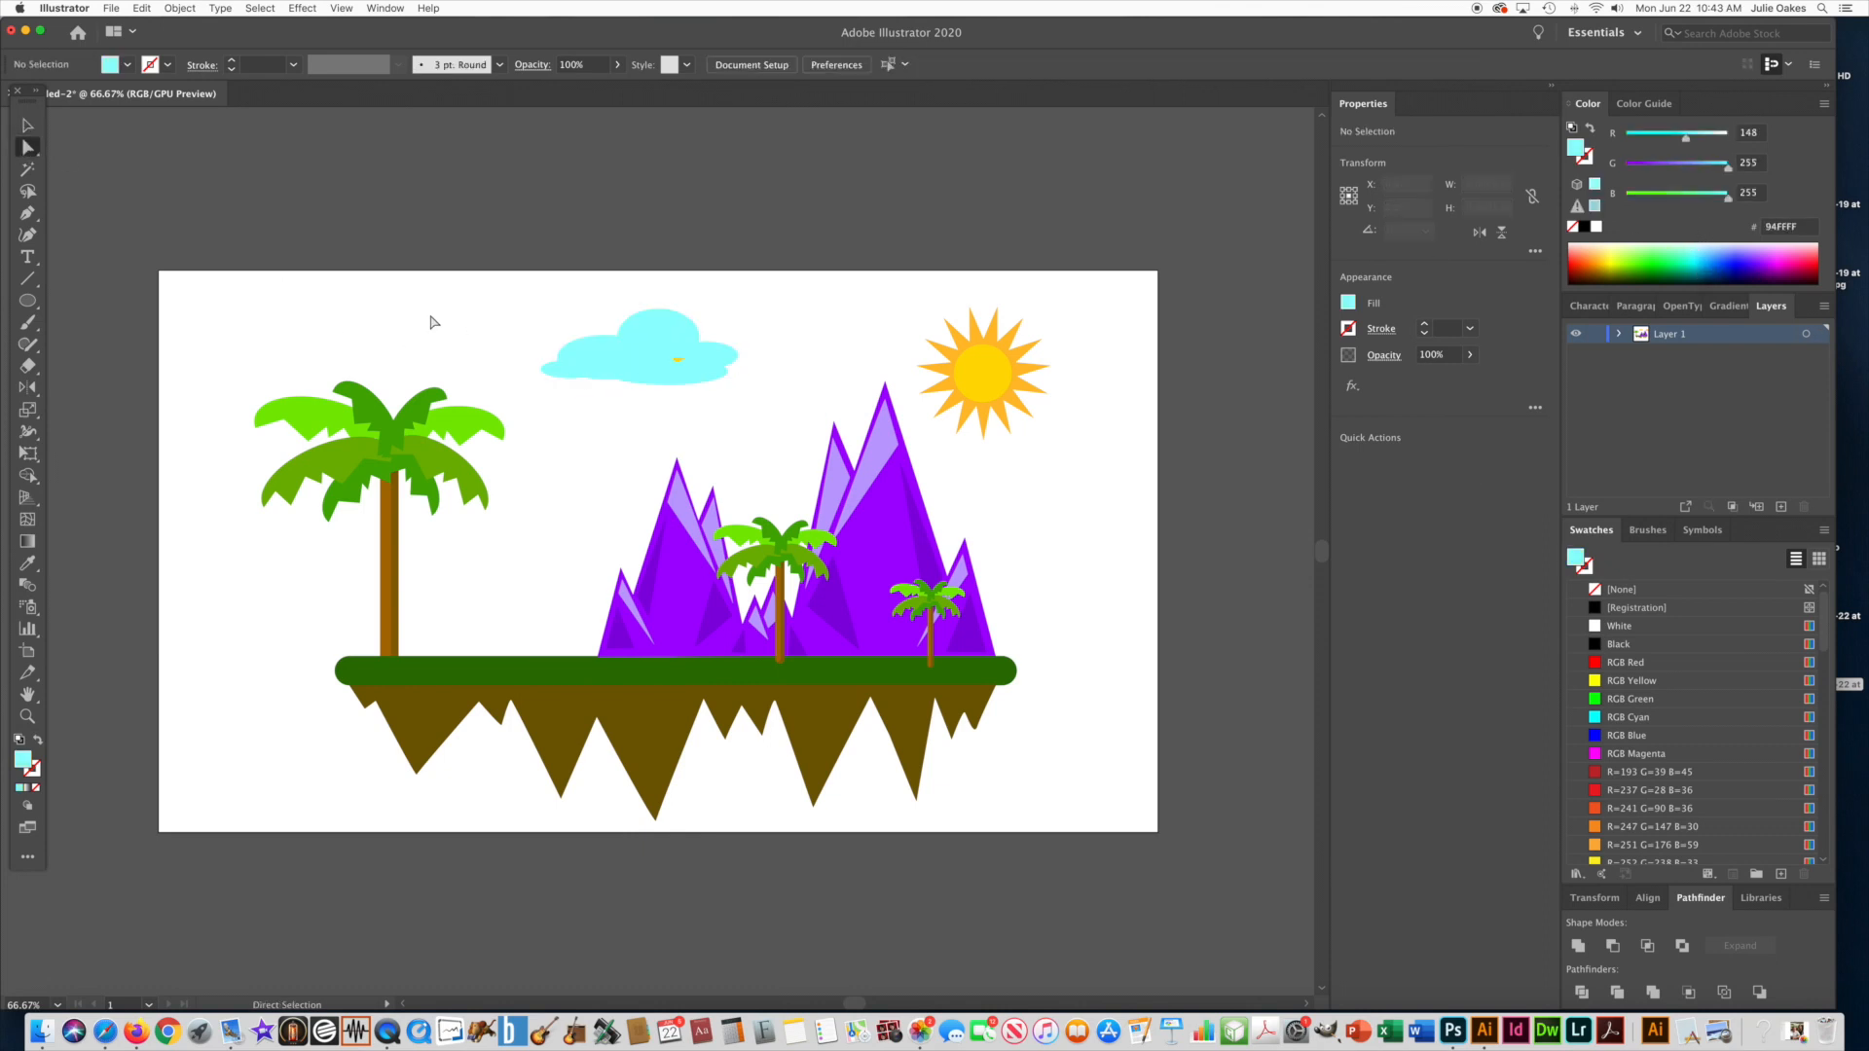
Merge the leftover yellow piece into the cloud with the Shape Builder and move the cloud beside the sun
{"action": "left_click", "coordinate": [24, 126]}
{"action": "left_click_drag", "start_coordinate": [517, 296], "coordinate": [764, 413]}
{"action": "left_click", "coordinate": [29, 476]}
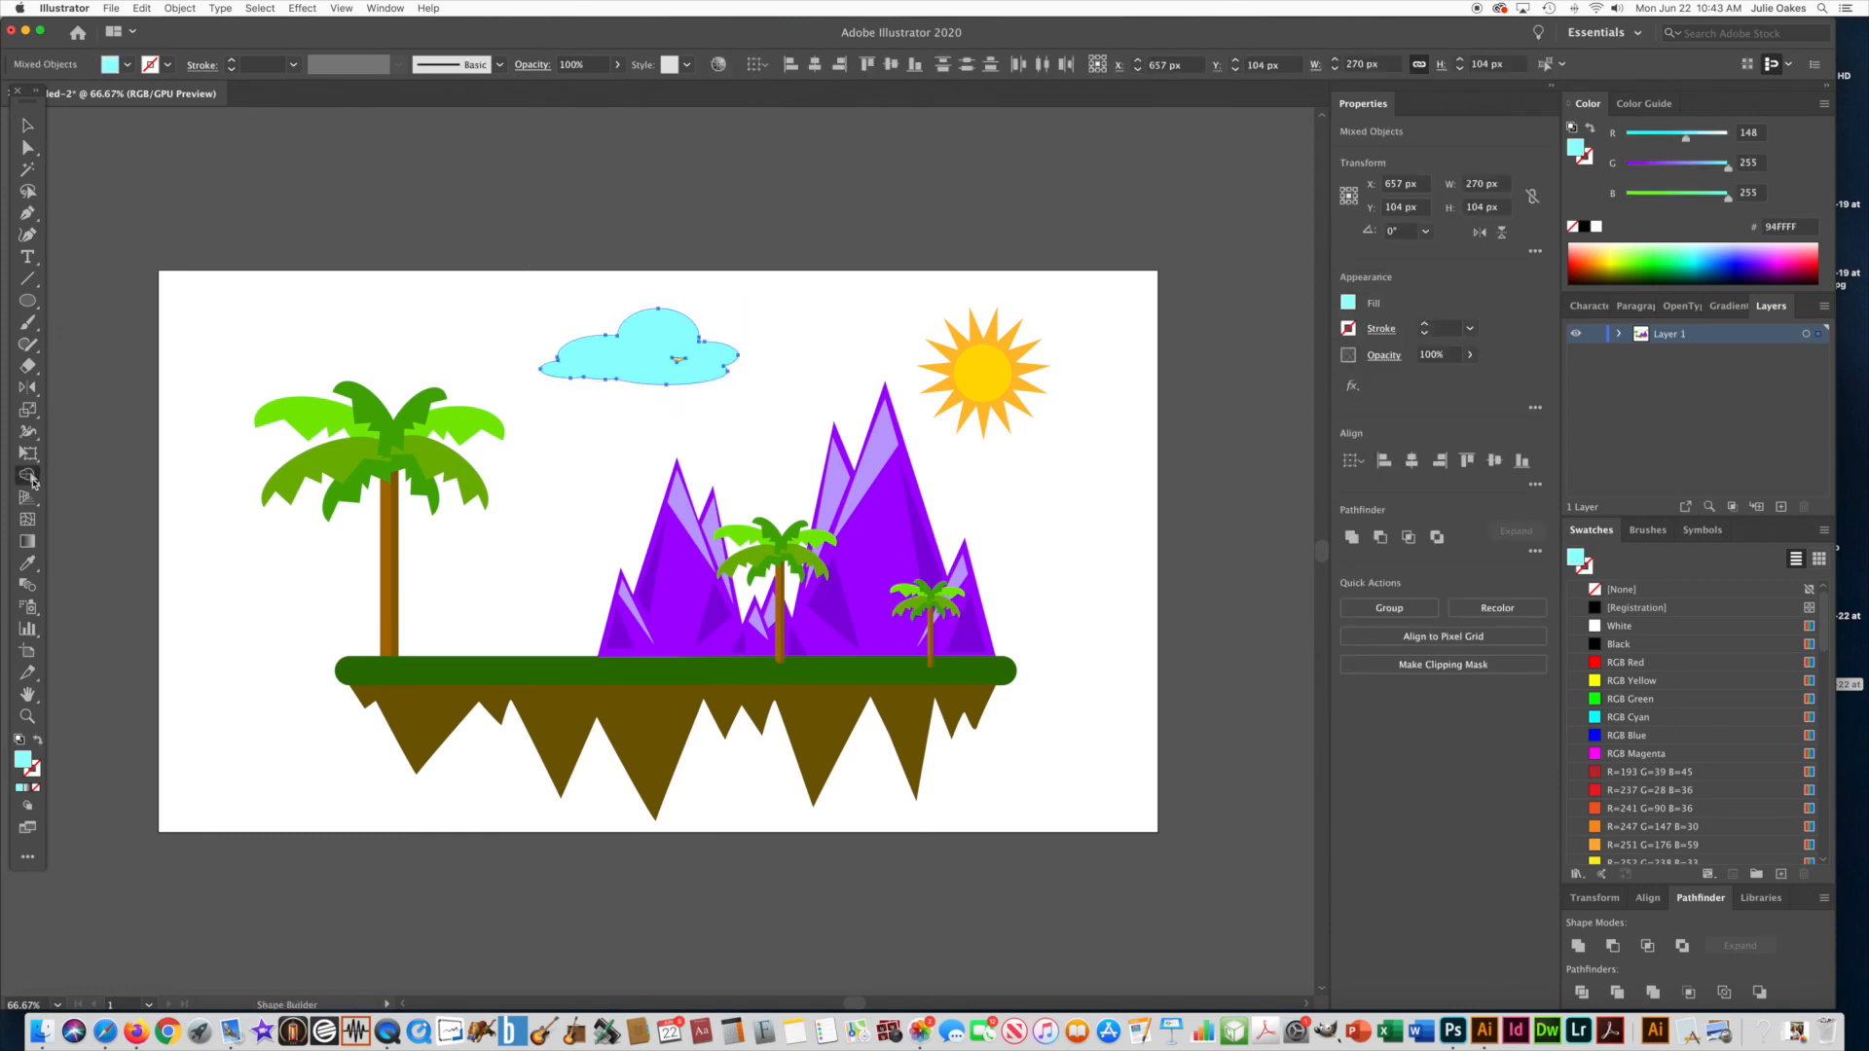
{"action": "left_click_drag", "start_coordinate": [696, 368], "coordinate": [662, 349]}
{"action": "left_click", "coordinate": [27, 126]}
{"action": "left_click", "coordinate": [408, 288]}
{"action": "left_click_drag", "start_coordinate": [614, 358], "coordinate": [828, 339]}
{"action": "left_click", "coordinate": [671, 353]}
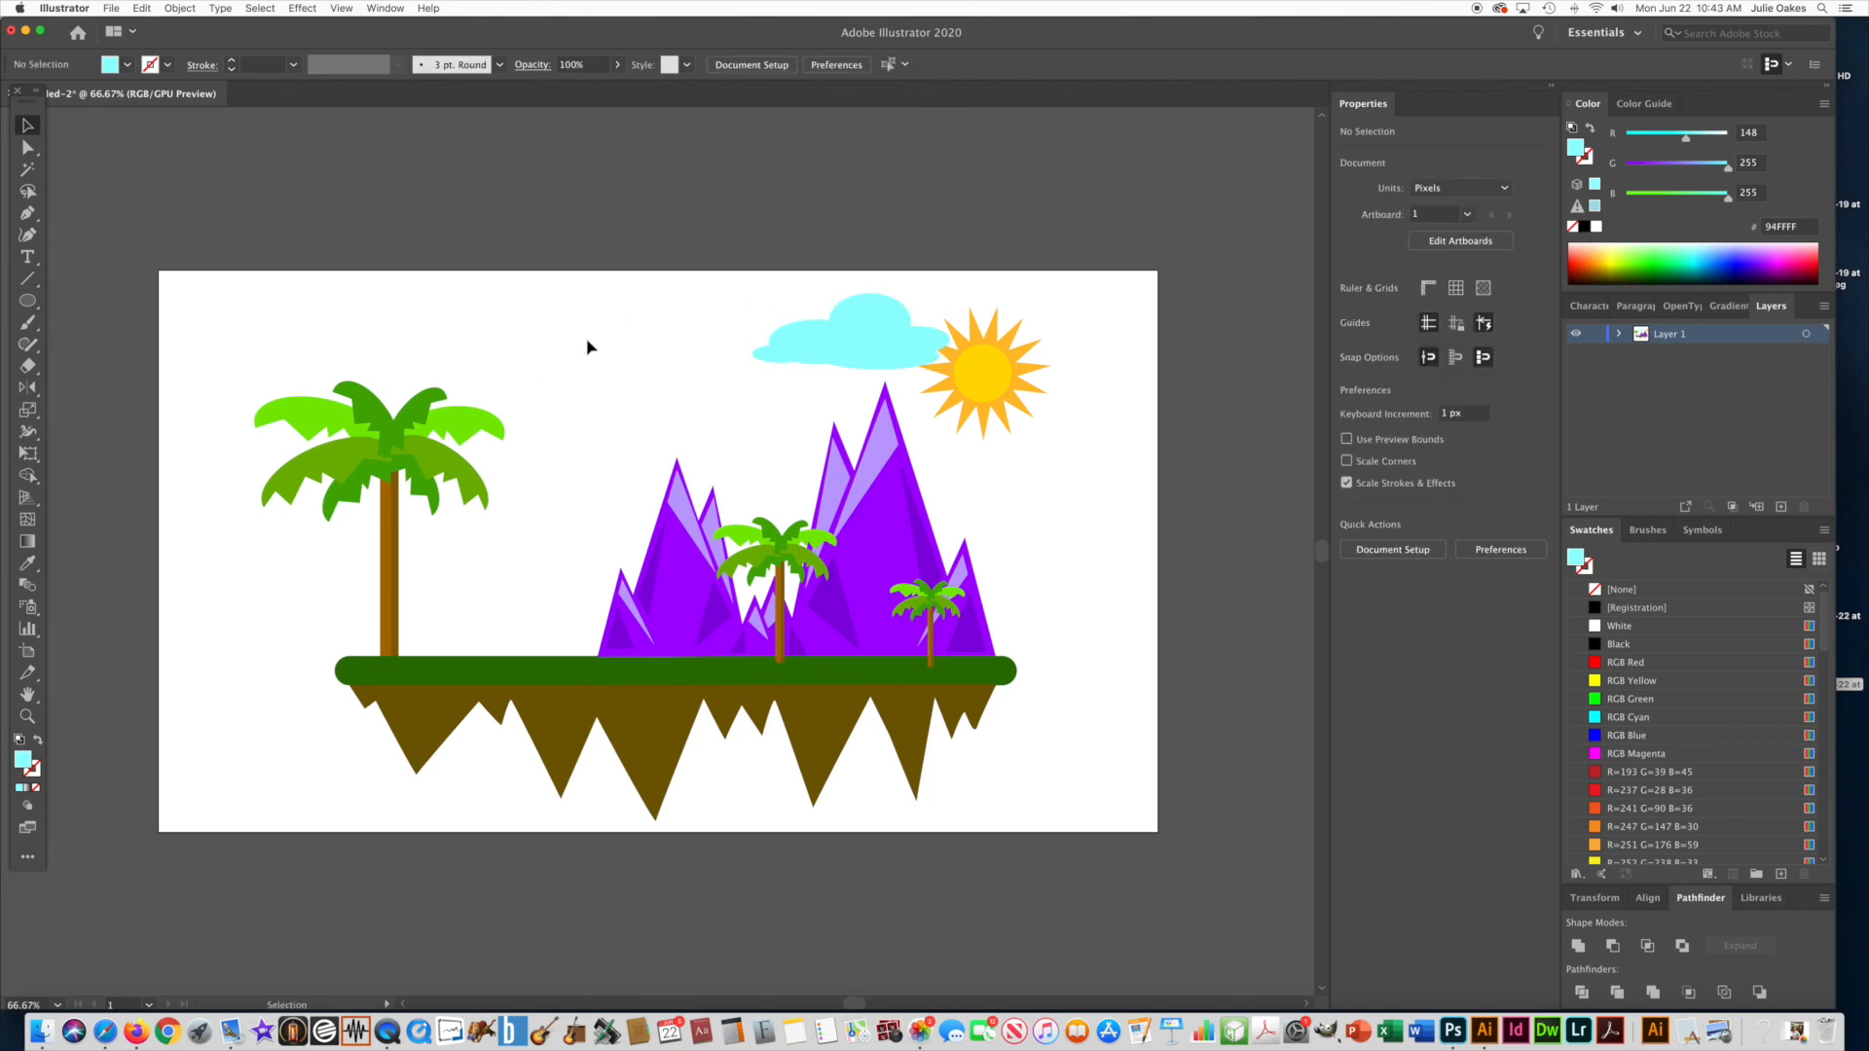
Draw overlapping light cyan ellipses for a second cloud in the sky between the large palm tree and the first cloud
{"action": "left_click", "coordinate": [27, 304]}
{"action": "mouse_move", "coordinate": [622, 353]}
{"action": "left_mouse_down"}
{"action": "mouse_move", "coordinate": [502, 286]}
{"action": "mouse_move", "coordinate": [533, 315]}
{"action": "left_mouse_up"}
{"action": "mouse_move", "coordinate": [662, 370]}
{"action": "left_mouse_down"}
{"action": "mouse_move", "coordinate": [554, 331]}
{"action": "mouse_move", "coordinate": [581, 335]}
{"action": "mouse_move", "coordinate": [579, 363]}
{"action": "left_mouse_up"}
{"action": "left_click_drag", "start_coordinate": [625, 385], "coordinate": [495, 349]}
{"action": "left_click_drag", "start_coordinate": [688, 388], "coordinate": [610, 355]}
{"action": "left_click_drag", "start_coordinate": [447, 349], "coordinate": [517, 376]}
Merge the new ellipses into one cloud with the Shape Builder and place it above the smaller mountain
{"action": "left_click", "coordinate": [27, 125]}
{"action": "left_click_drag", "start_coordinate": [491, 287], "coordinate": [706, 414]}
{"action": "left_click", "coordinate": [29, 476]}
{"action": "mouse_move", "coordinate": [448, 313]}
{"action": "left_mouse_down"}
{"action": "mouse_move", "coordinate": [480, 363]}
{"action": "mouse_move", "coordinate": [607, 392]}
{"action": "mouse_move", "coordinate": [649, 350]}
{"action": "mouse_move", "coordinate": [535, 334]}
{"action": "mouse_move", "coordinate": [486, 351]}
{"action": "mouse_move", "coordinate": [601, 343]}
{"action": "mouse_move", "coordinate": [631, 380]}
{"action": "mouse_move", "coordinate": [595, 402]}
{"action": "mouse_move", "coordinate": [662, 410]}
{"action": "left_mouse_up"}
{"action": "key", "text": "v"}
{"action": "left_click", "coordinate": [524, 373]}
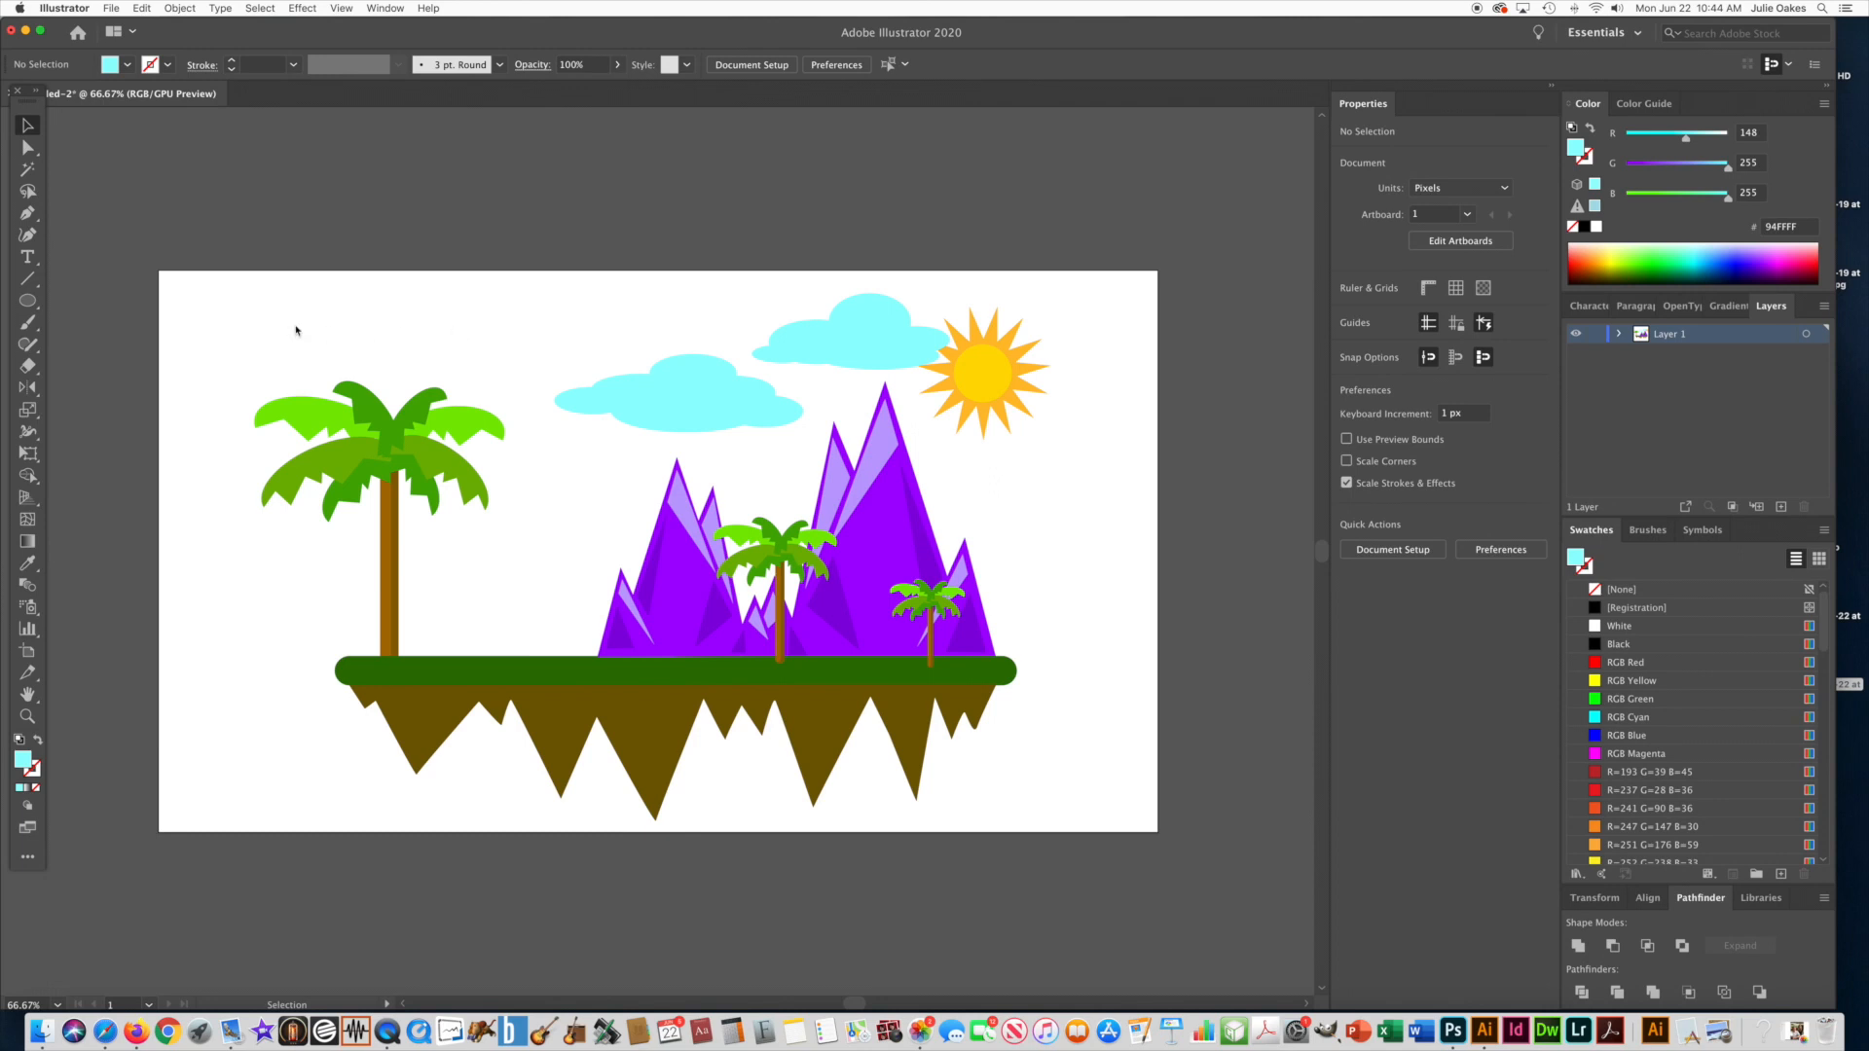
Draw a rectangle of about 1367 × 769 px covering the artboard and send it to the back
{"action": "left_click", "coordinate": [34, 308]}
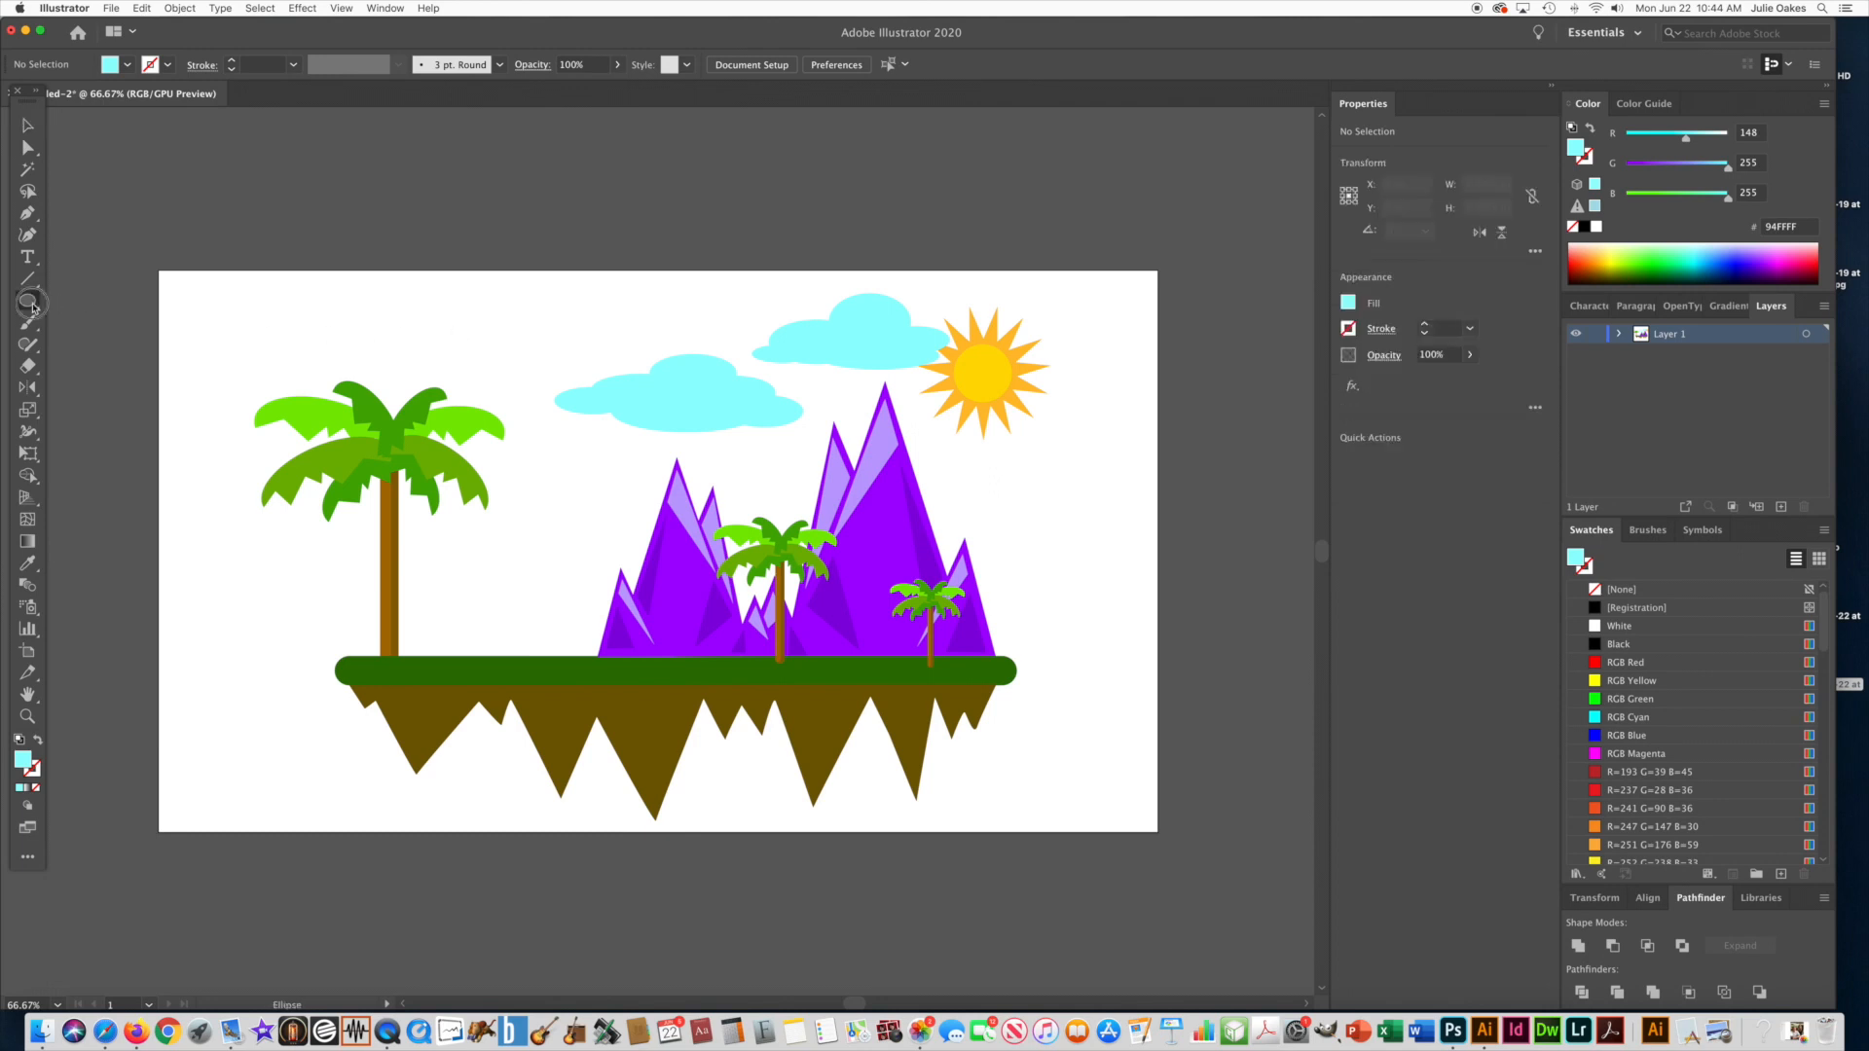
{"action": "left_click", "coordinate": [97, 297]}
{"action": "left_click_drag", "start_coordinate": [161, 274], "coordinate": [1159, 832]}
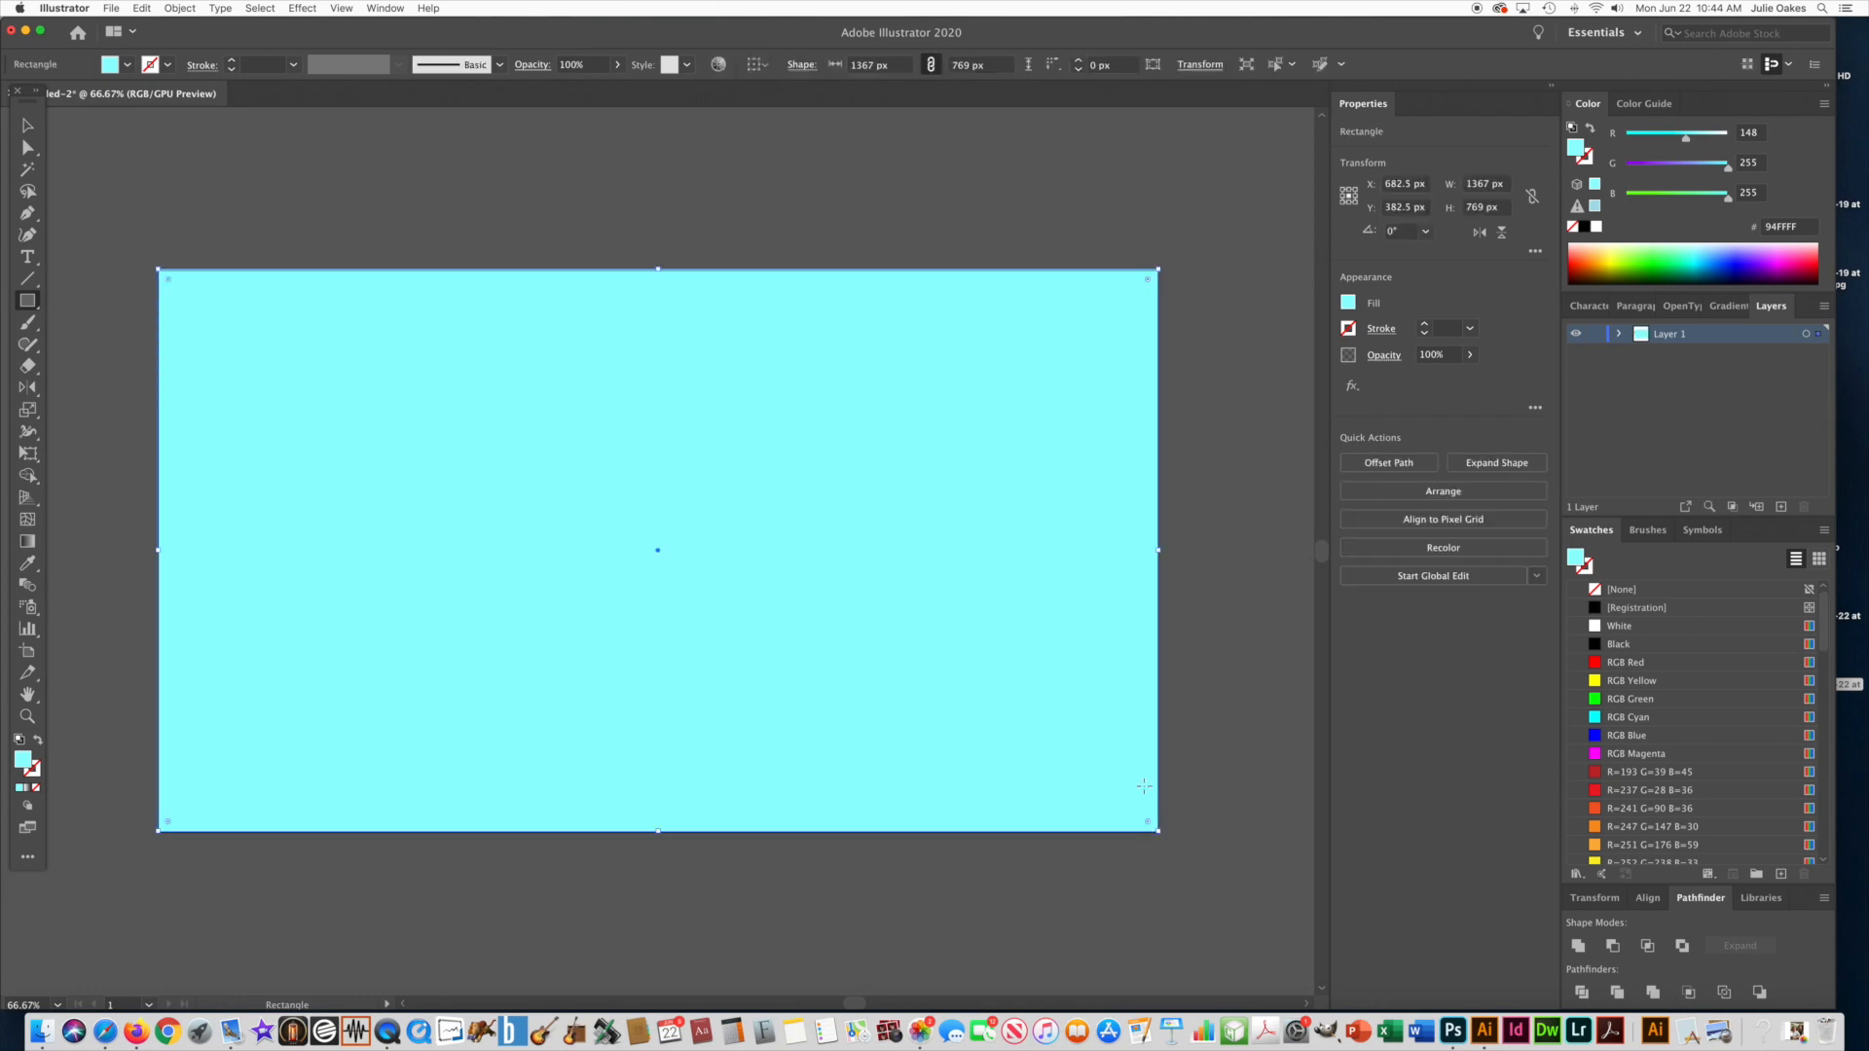
{"action": "left_click", "coordinate": [182, 8]}
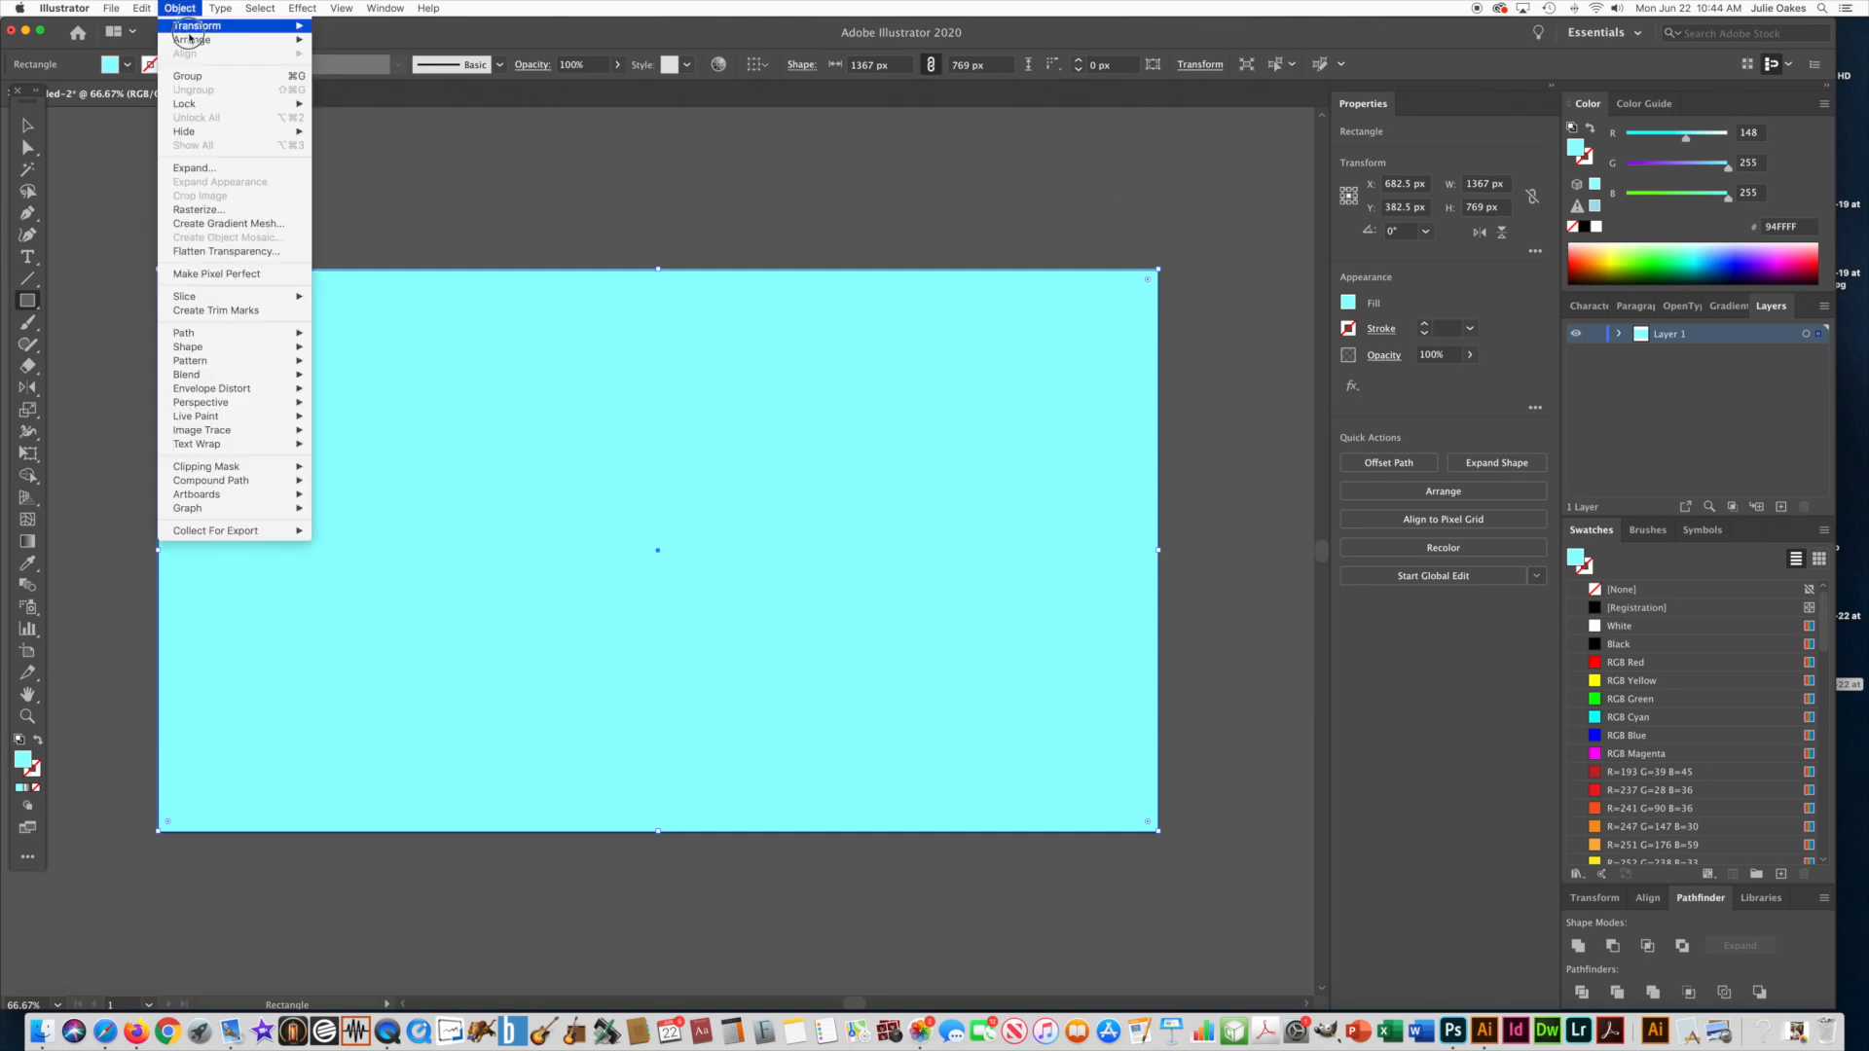
{"action": "mouse_move", "coordinate": [243, 40]}
{"action": "left_click", "coordinate": [359, 84]}
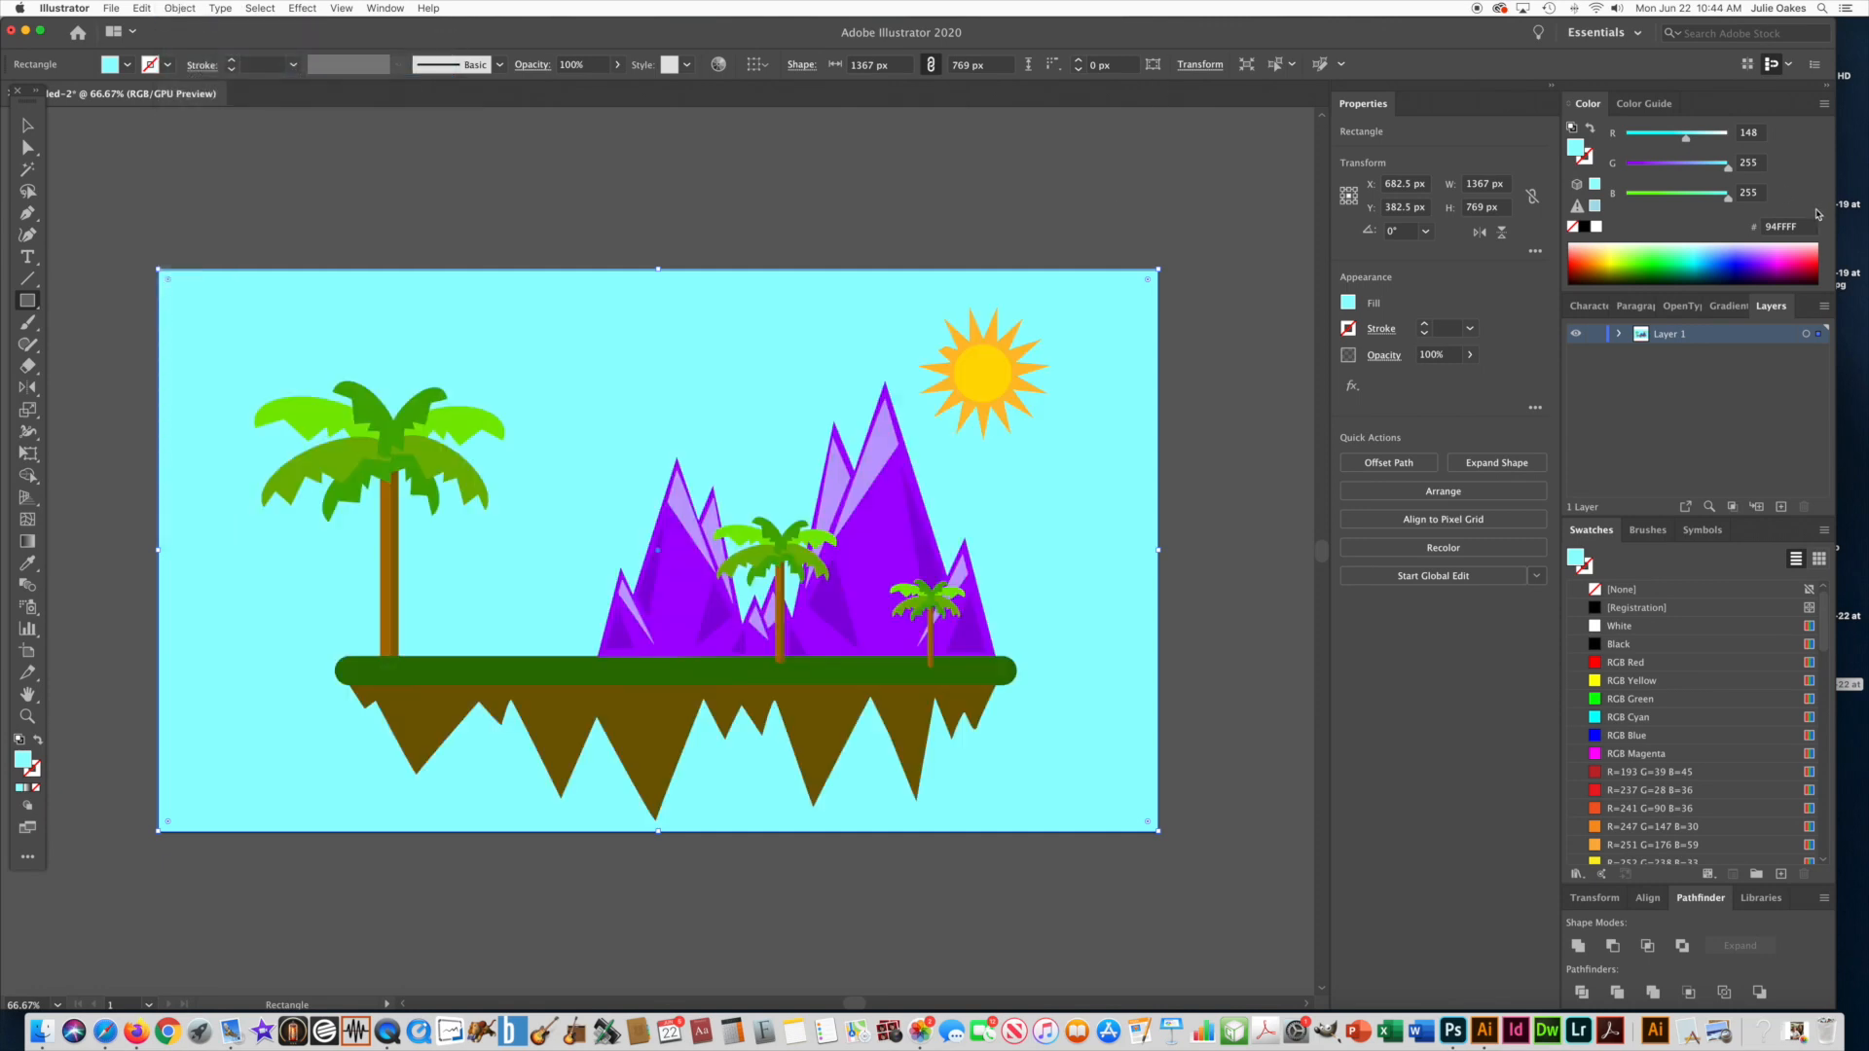
Fill the background rectangle pale yellow (F5FFC9) and lock it
{"action": "left_click", "coordinate": [1666, 240]}
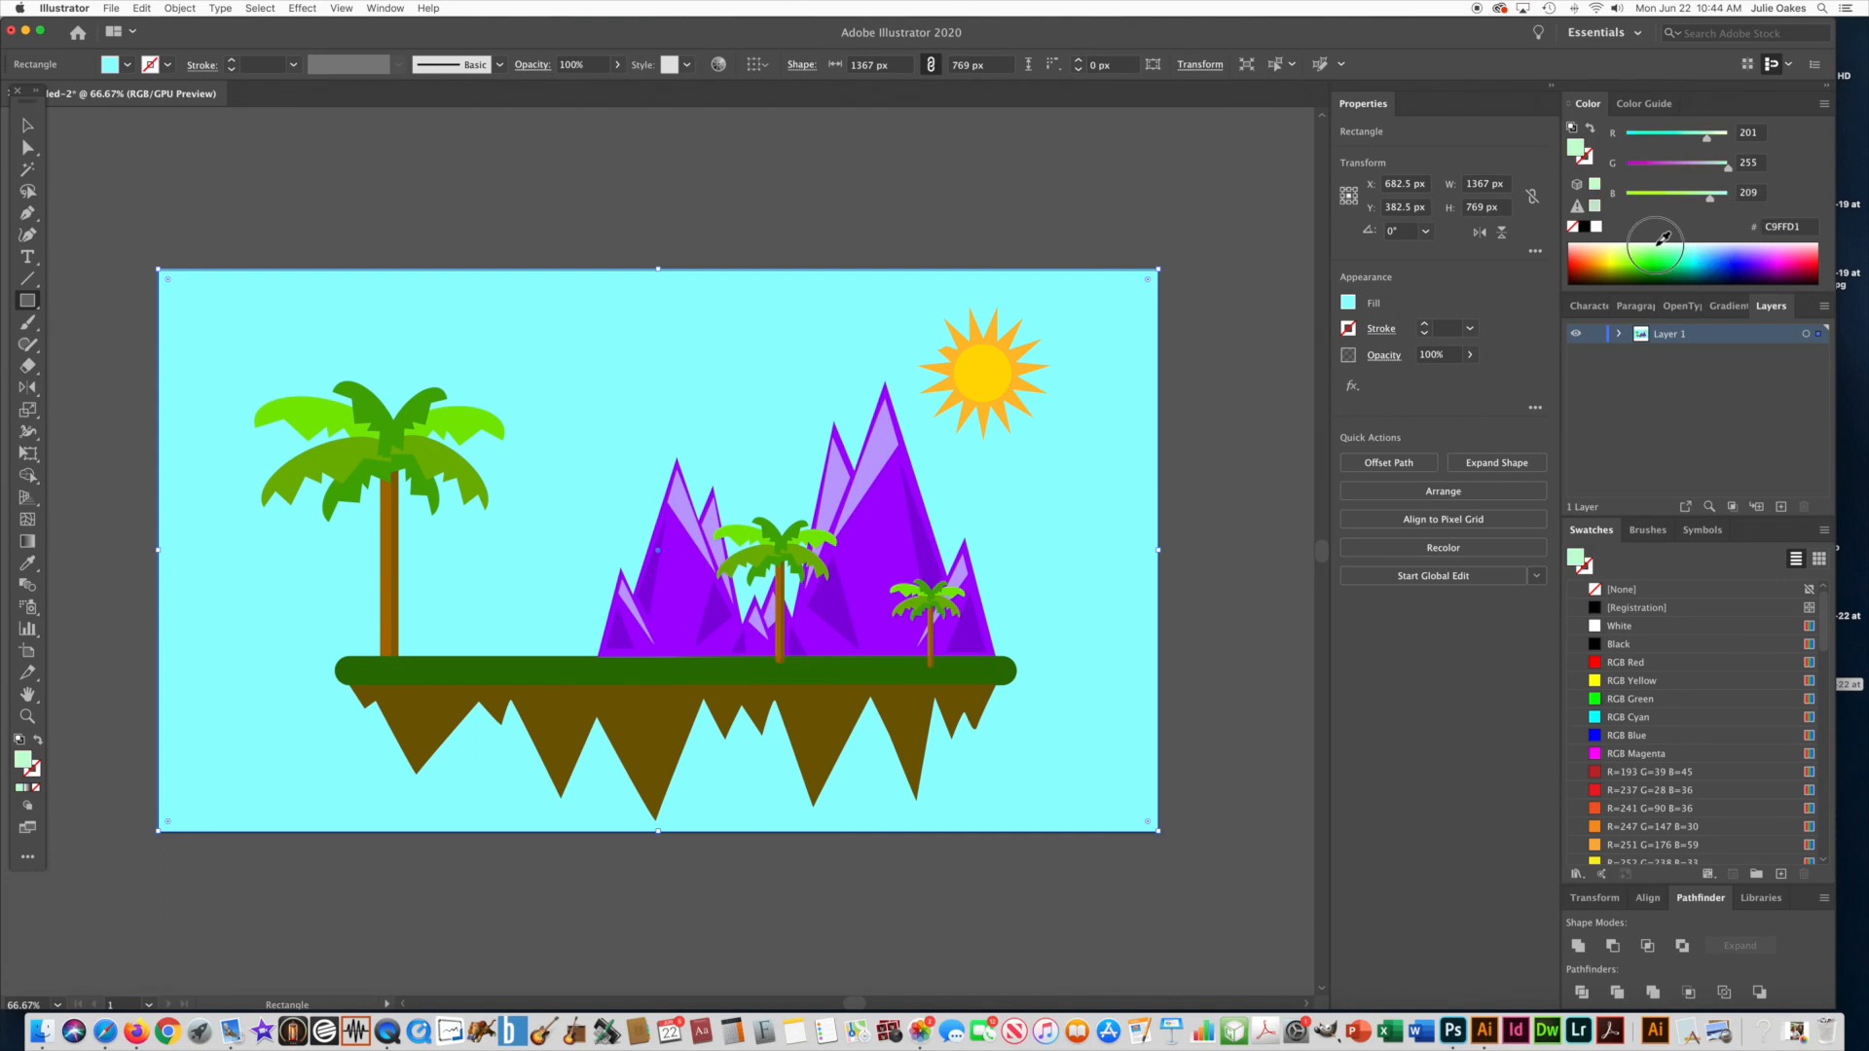
{"action": "left_click", "coordinate": [1627, 242]}
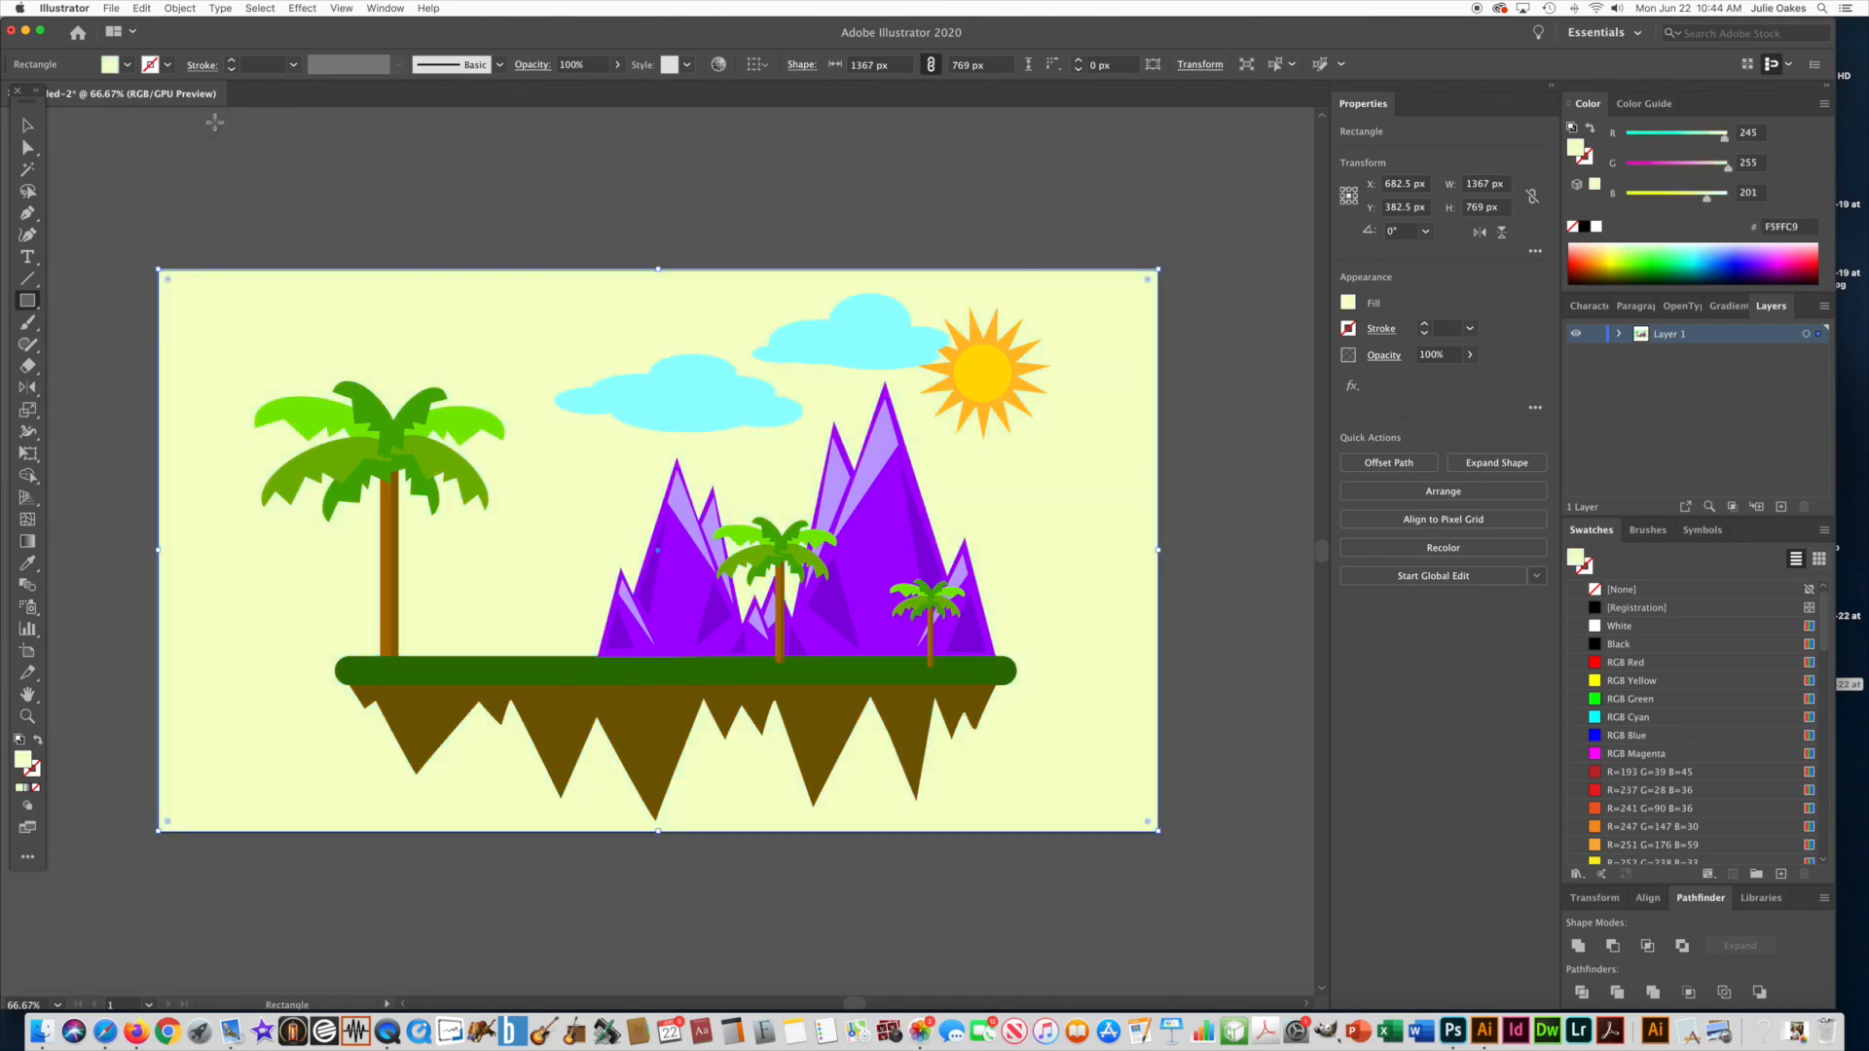
{"action": "left_click", "coordinate": [367, 200]}
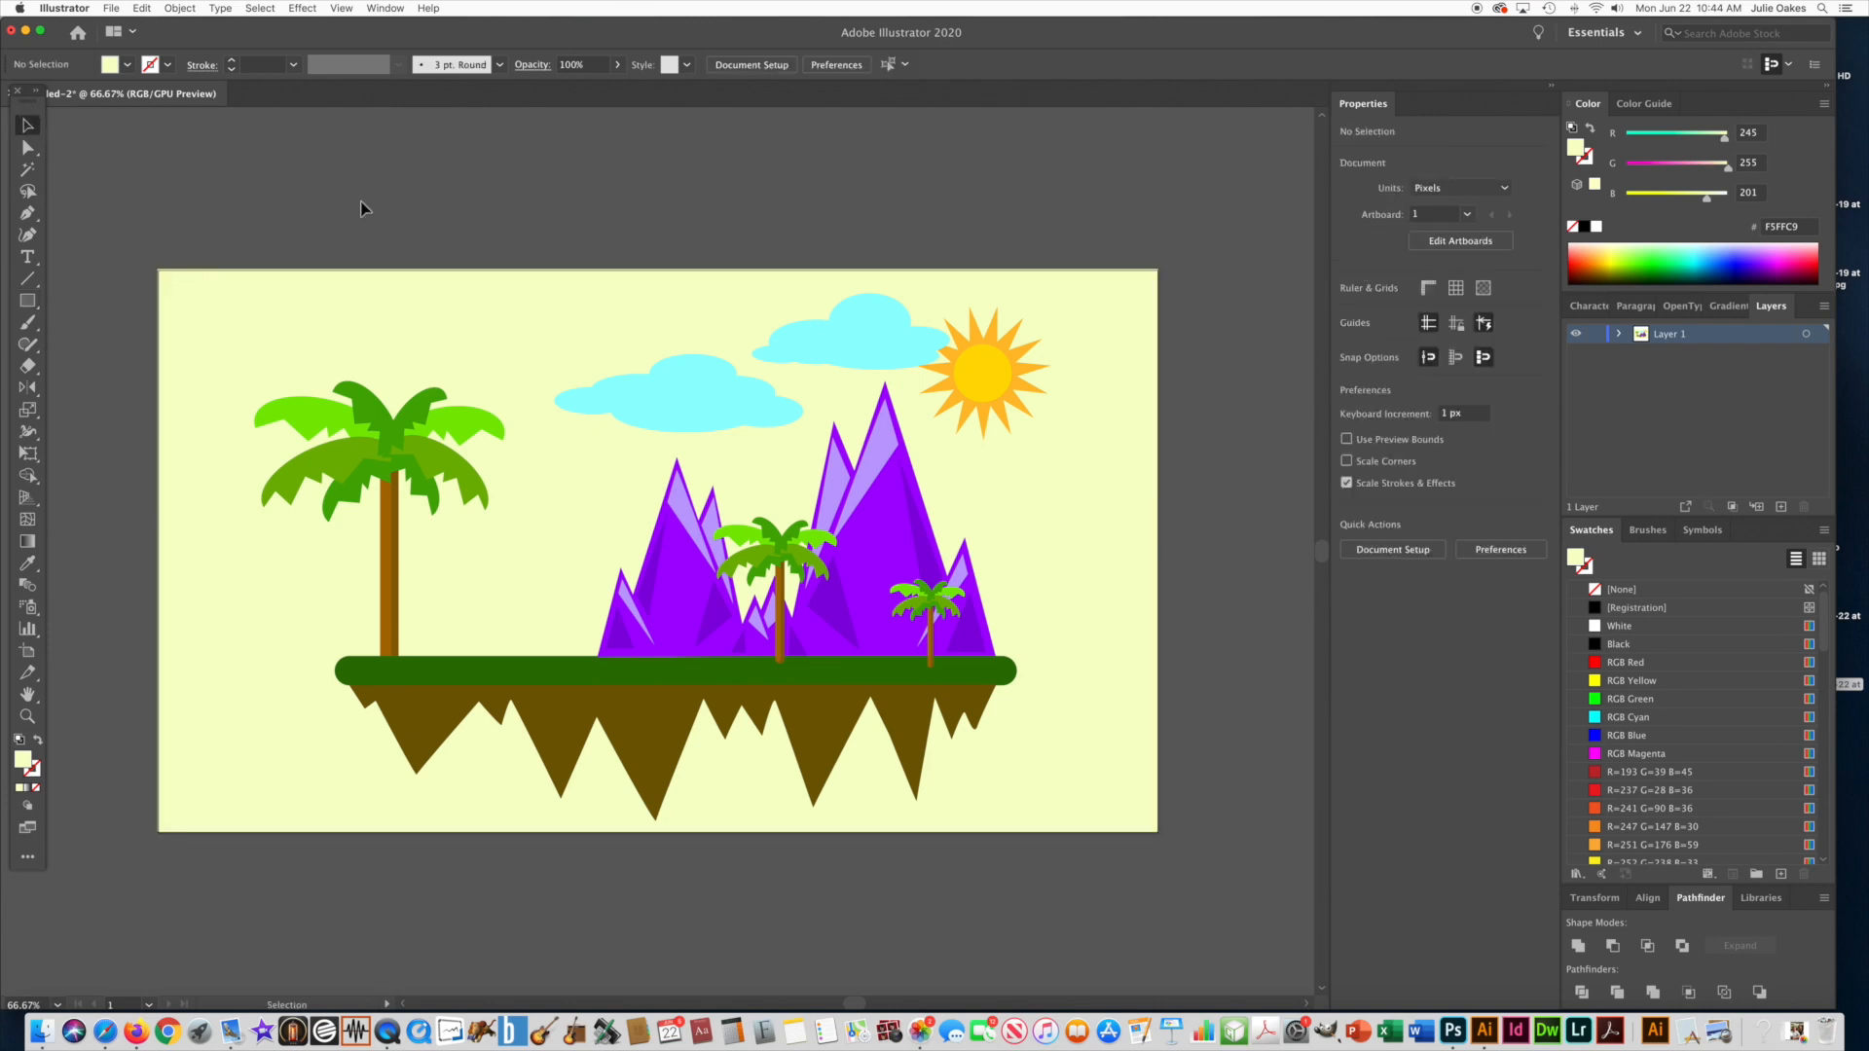
{"action": "left_click", "coordinate": [341, 308]}
{"action": "left_click", "coordinate": [177, 8]}
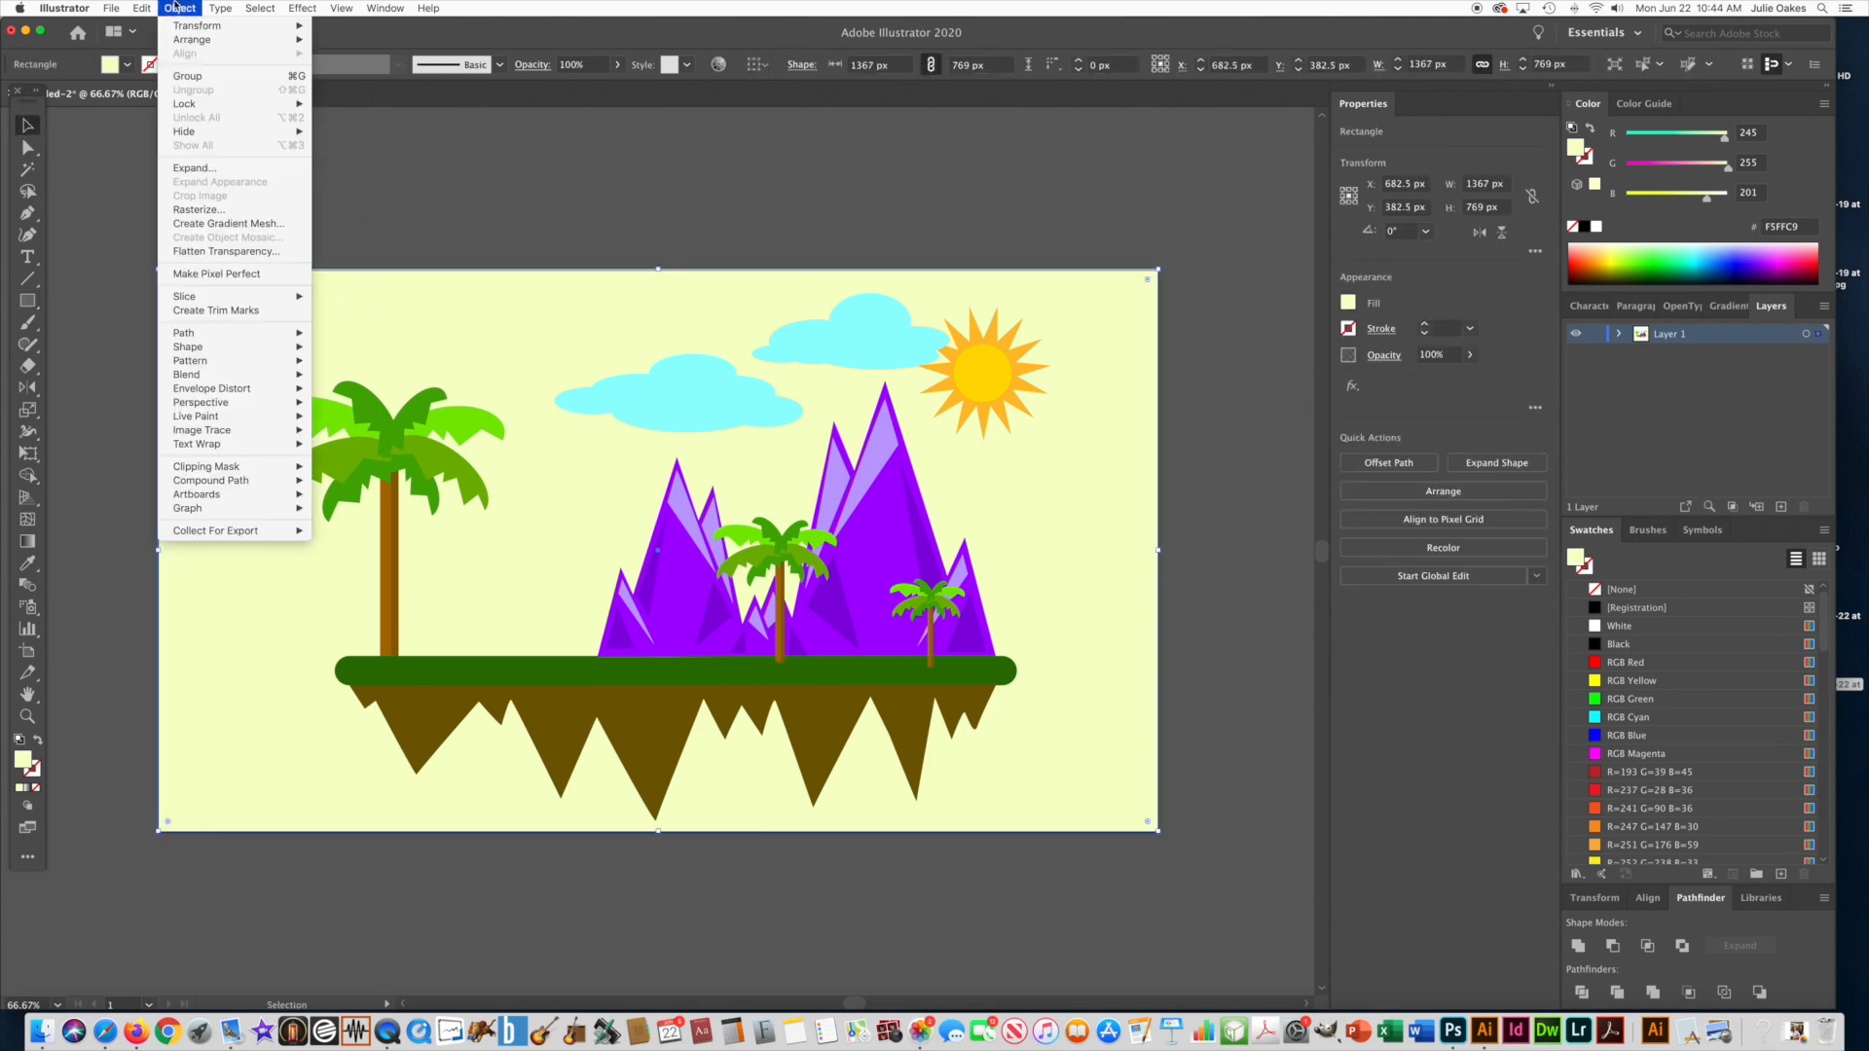
{"action": "mouse_move", "coordinate": [194, 109]}
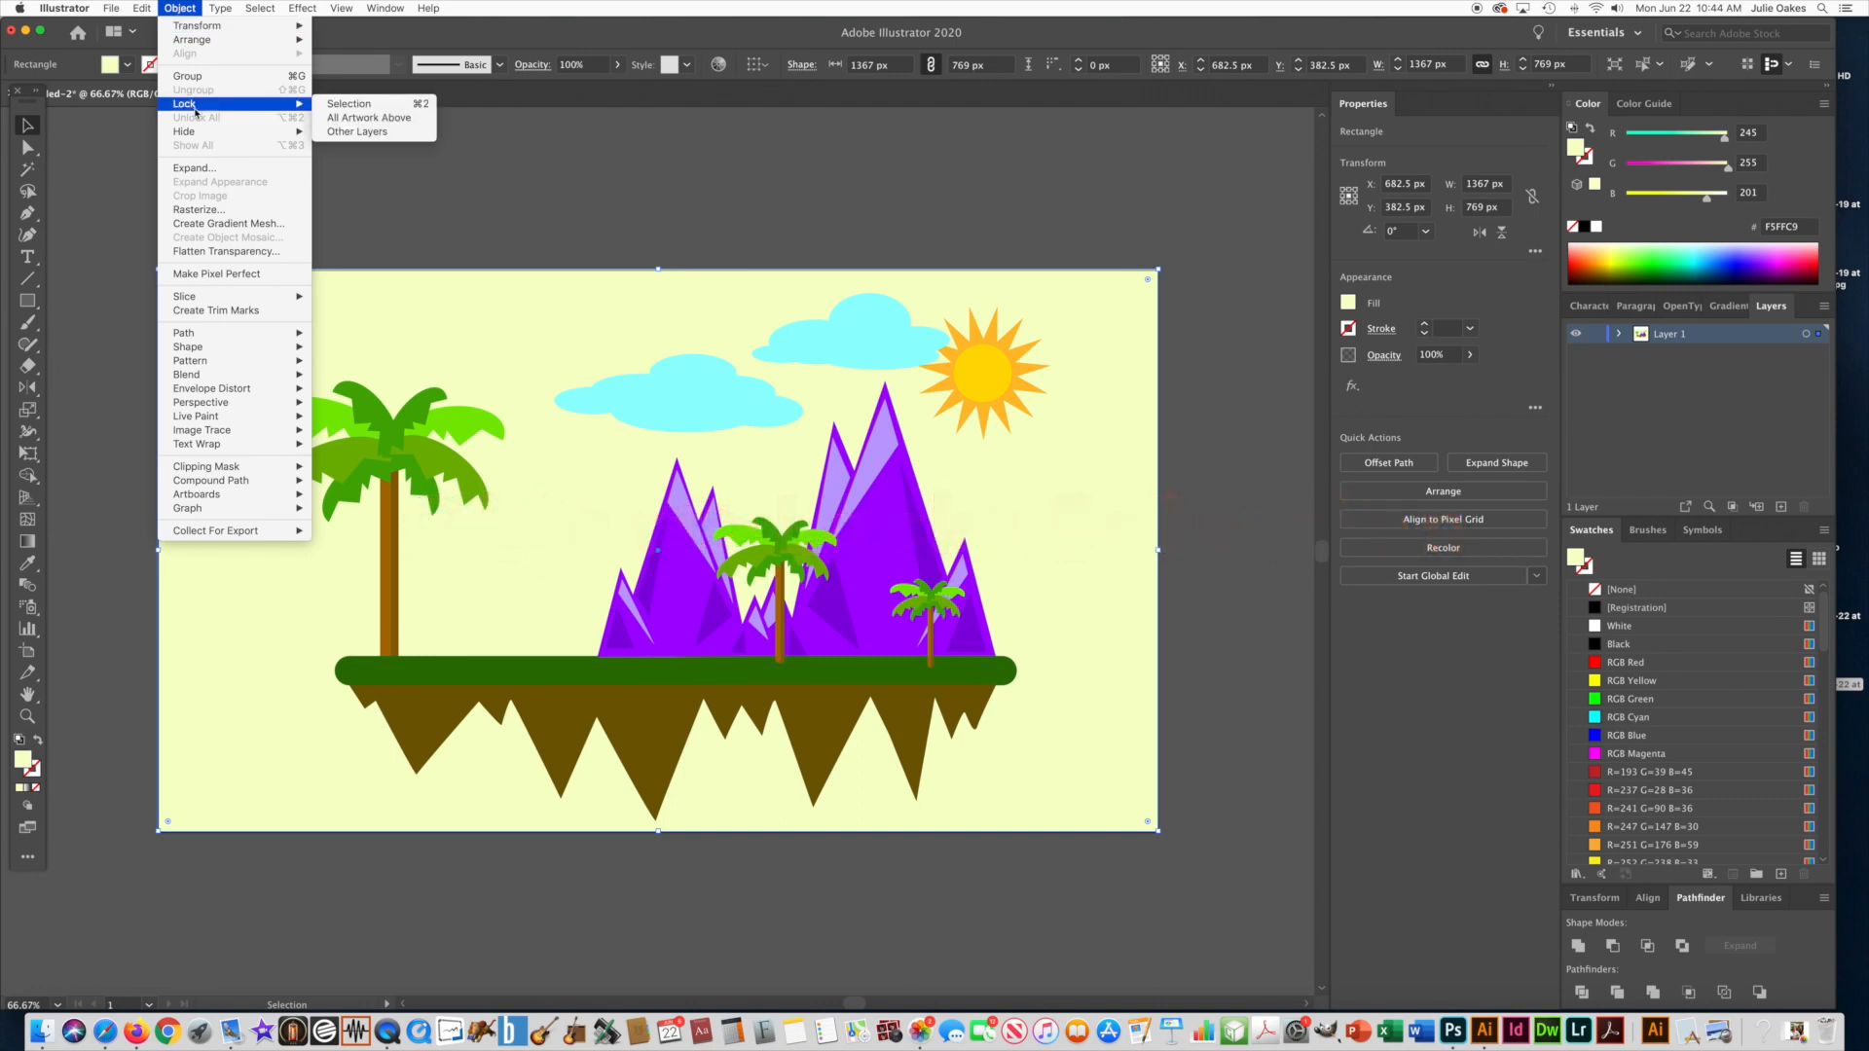
{"action": "left_click", "coordinate": [352, 105]}
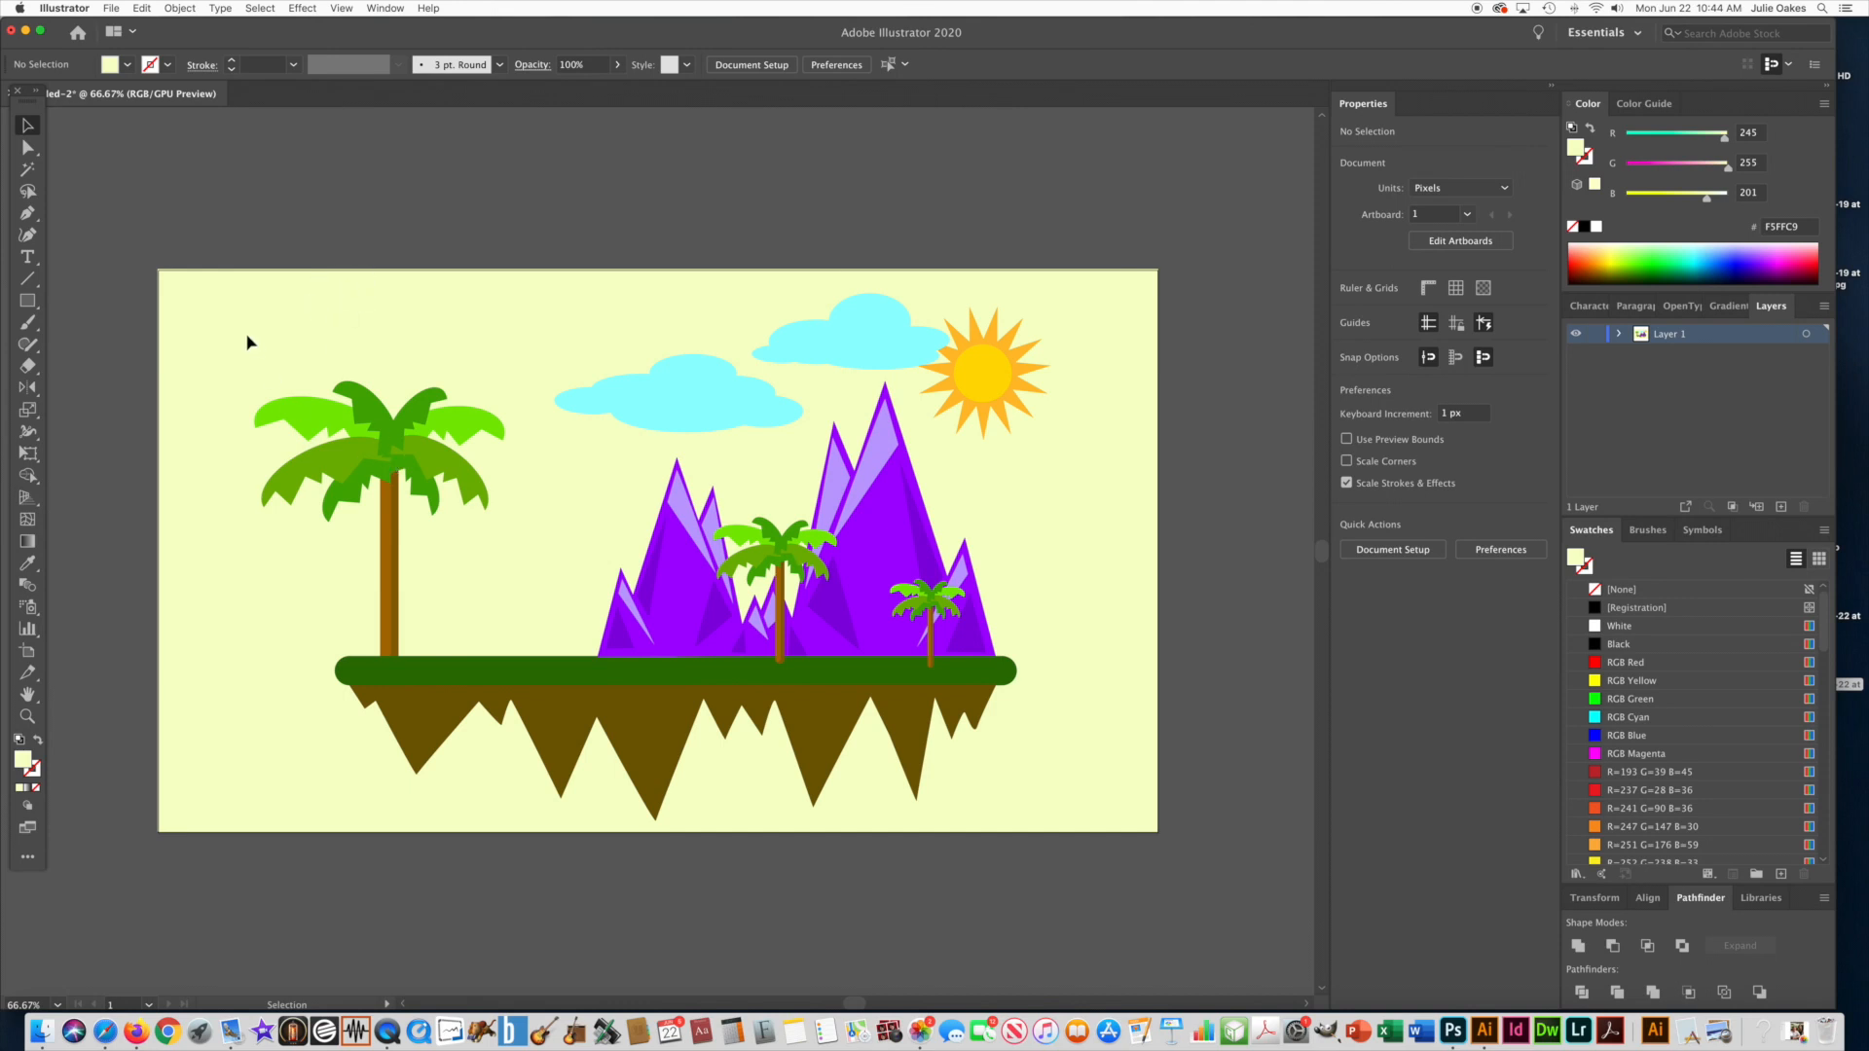
Select all unlocked artwork and shift it about 24 px to the left over the background
{"action": "key", "text": "super+a"}
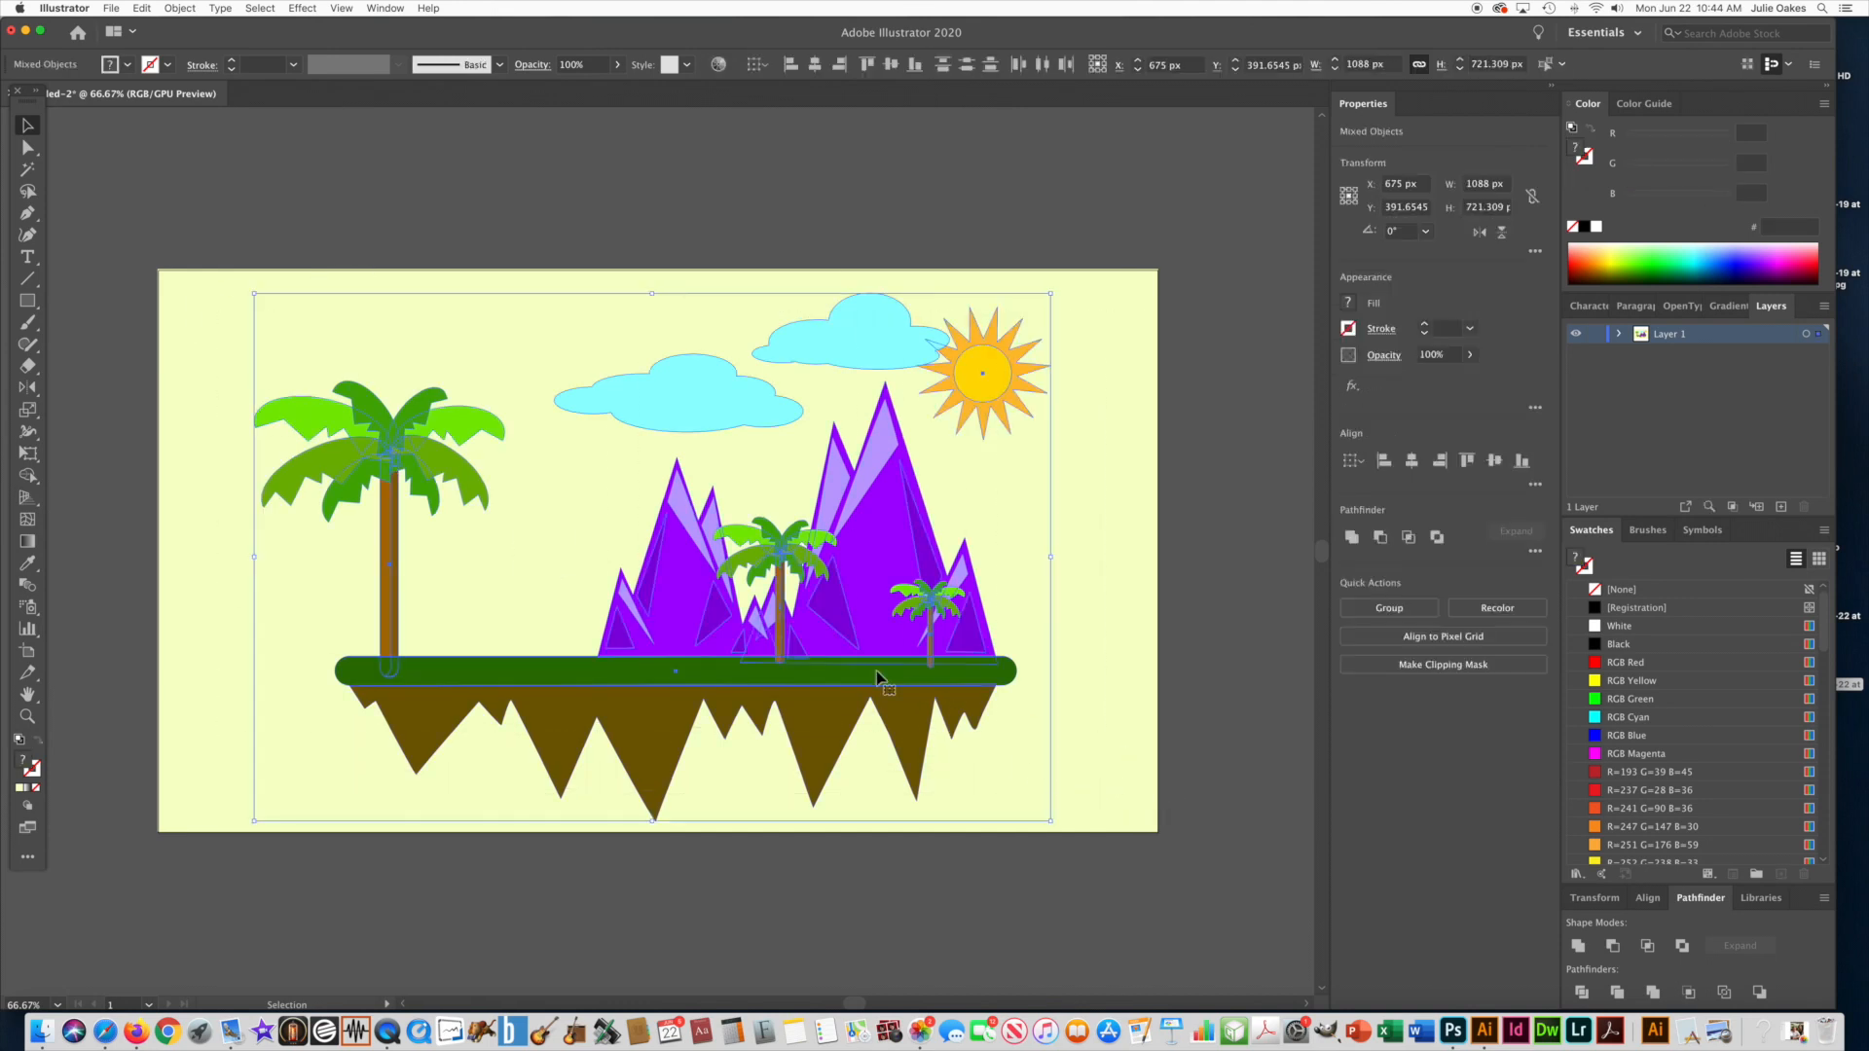
{"action": "left_click_drag", "start_coordinate": [879, 673], "coordinate": [866, 676]}
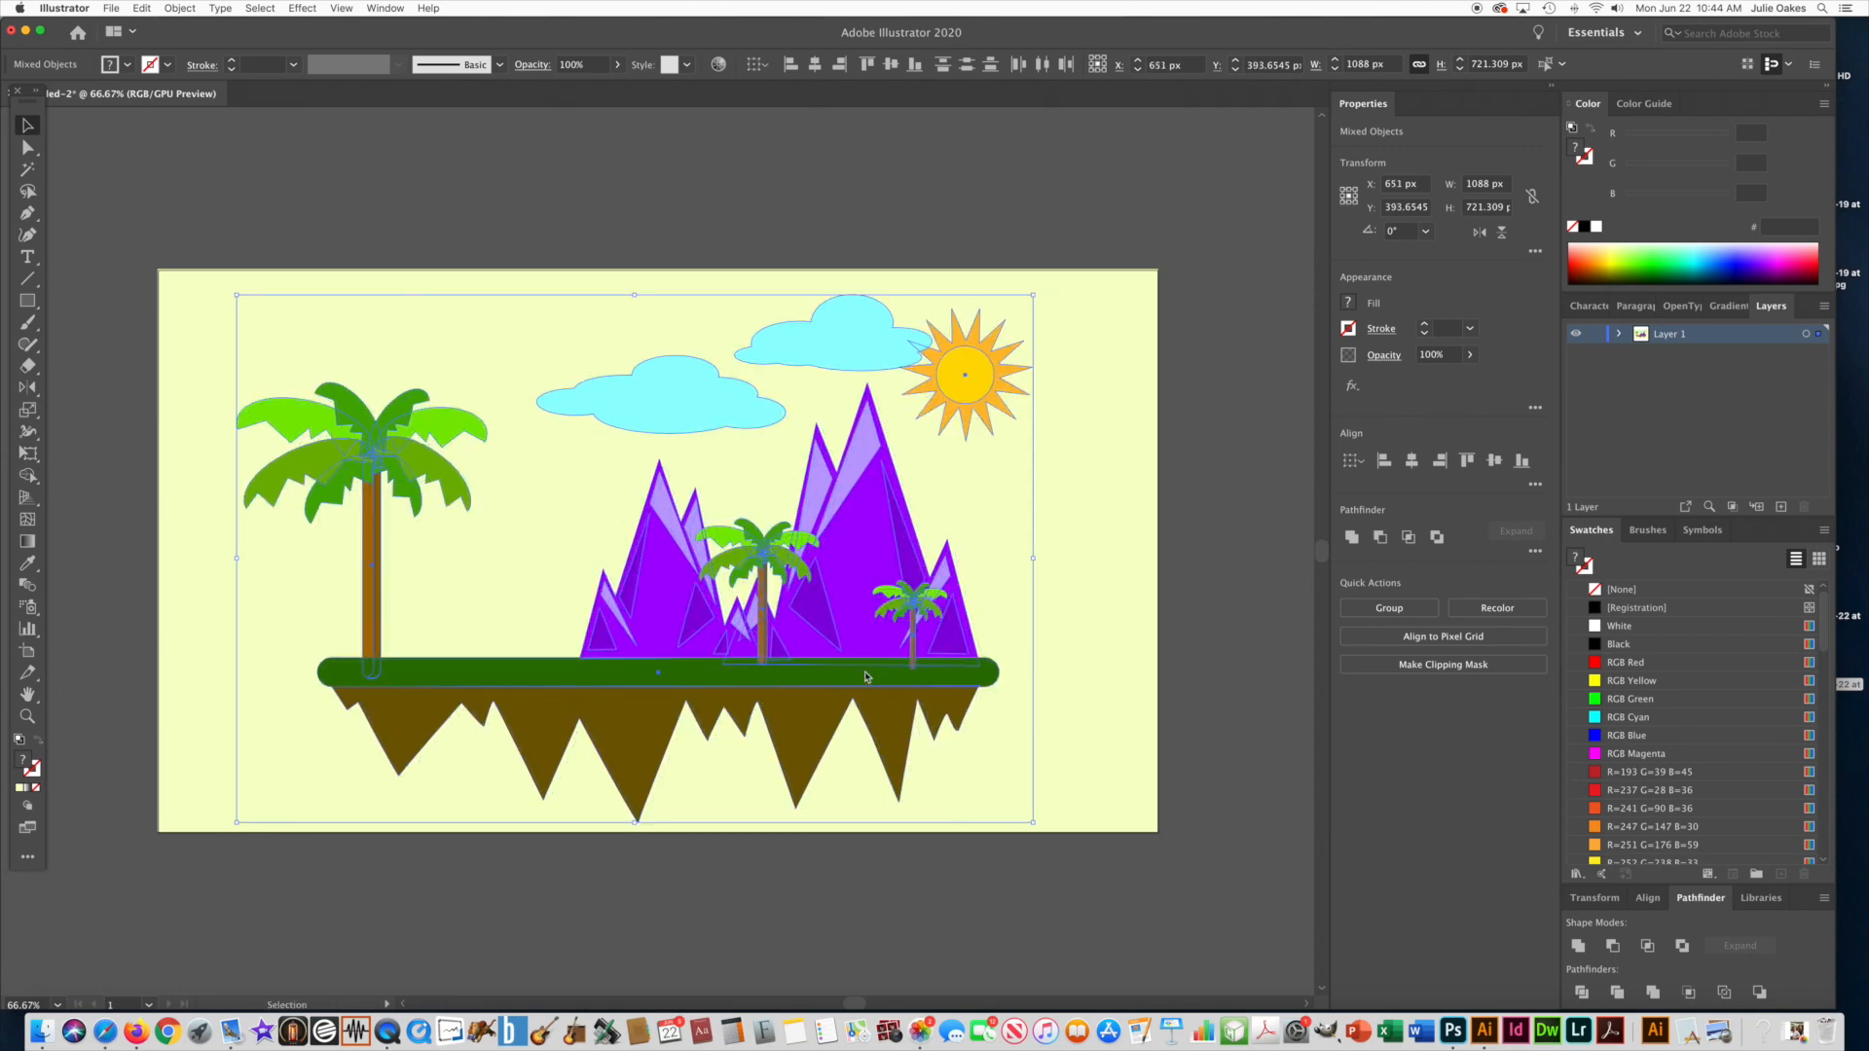
{"action": "left_click", "coordinate": [587, 236]}
Move the sun nearer the artboard's right edge, with one cloud on its left and the other overlapping its lower right
{"action": "left_click_drag", "start_coordinate": [989, 376], "coordinate": [1075, 381]}
{"action": "left_click", "coordinate": [838, 195]}
{"action": "left_click", "coordinate": [831, 191]}
{"action": "left_click_drag", "start_coordinate": [692, 388], "coordinate": [861, 324]}
{"action": "left_click", "coordinate": [789, 195]}
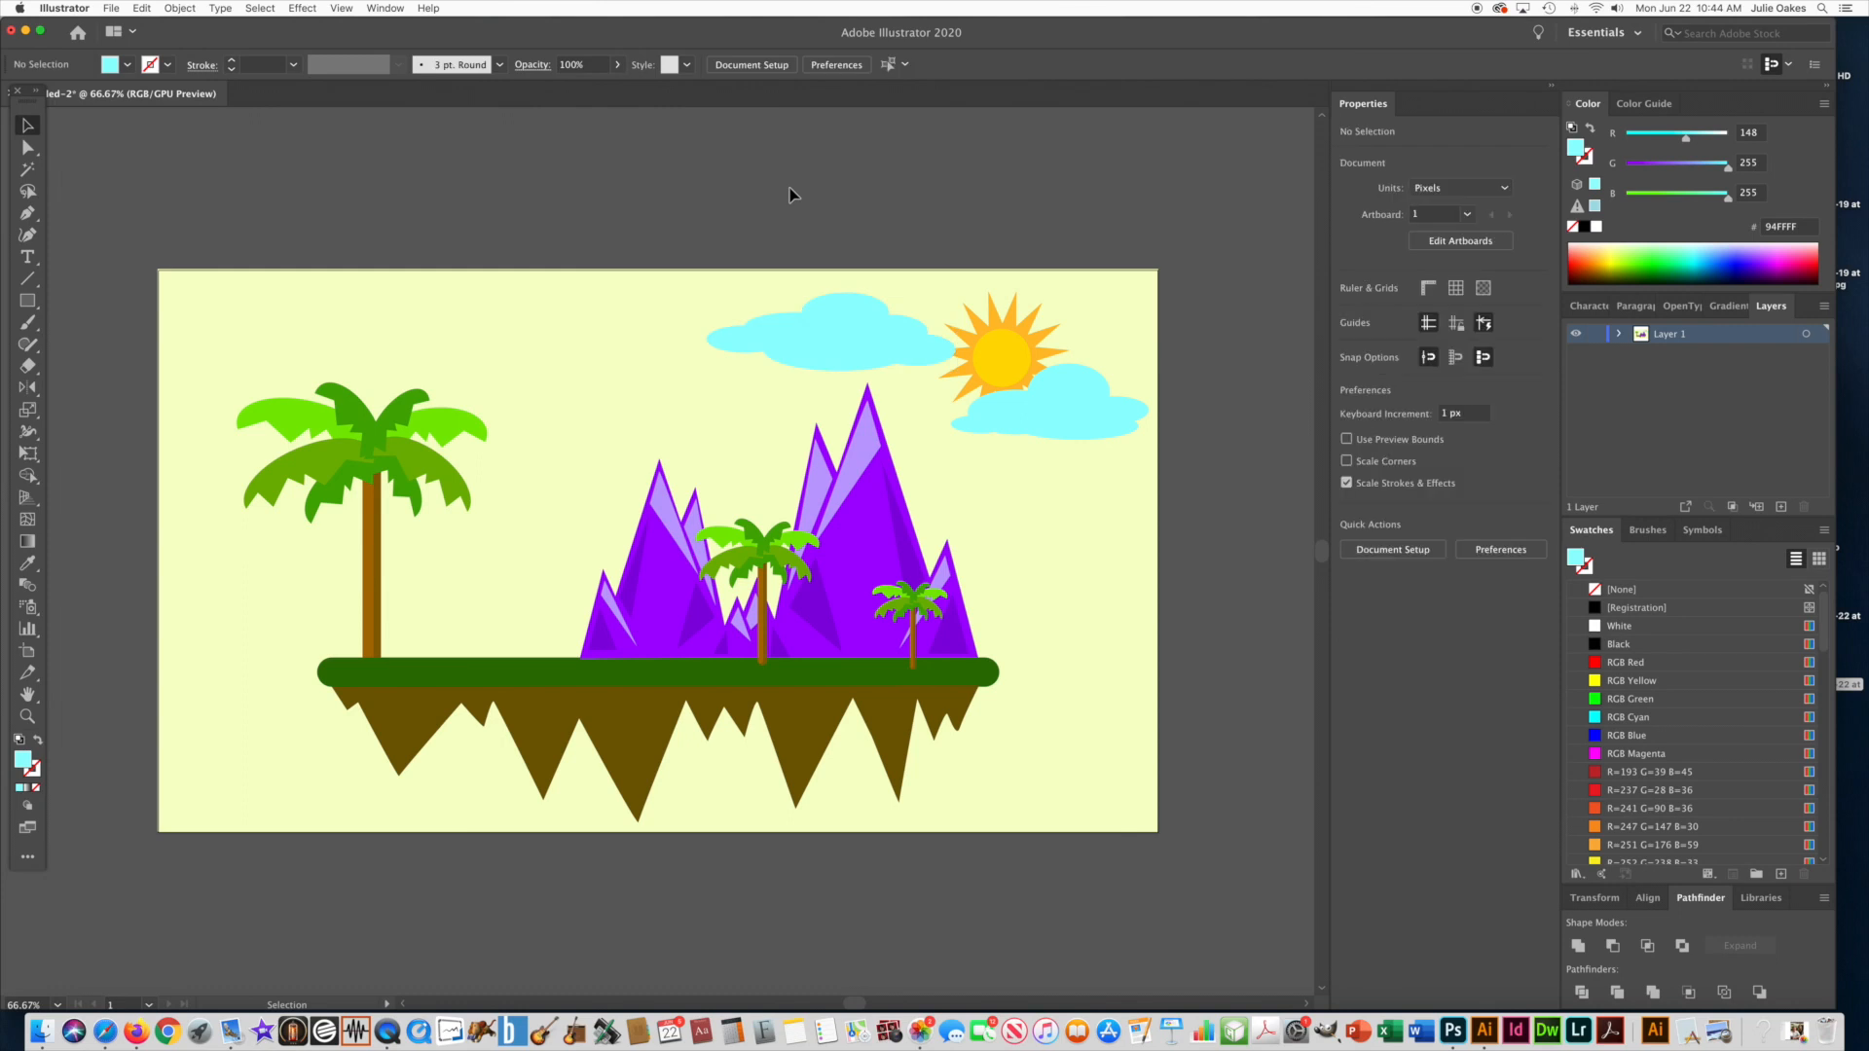
Shrink the large palm tree to about 220 × 260 px and stand it near the left end of the ground bar
{"action": "left_click", "coordinate": [433, 415]}
{"action": "left_click_drag", "start_coordinate": [487, 384], "coordinate": [426, 491]}
{"action": "left_click_drag", "start_coordinate": [334, 529], "coordinate": [364, 524]}
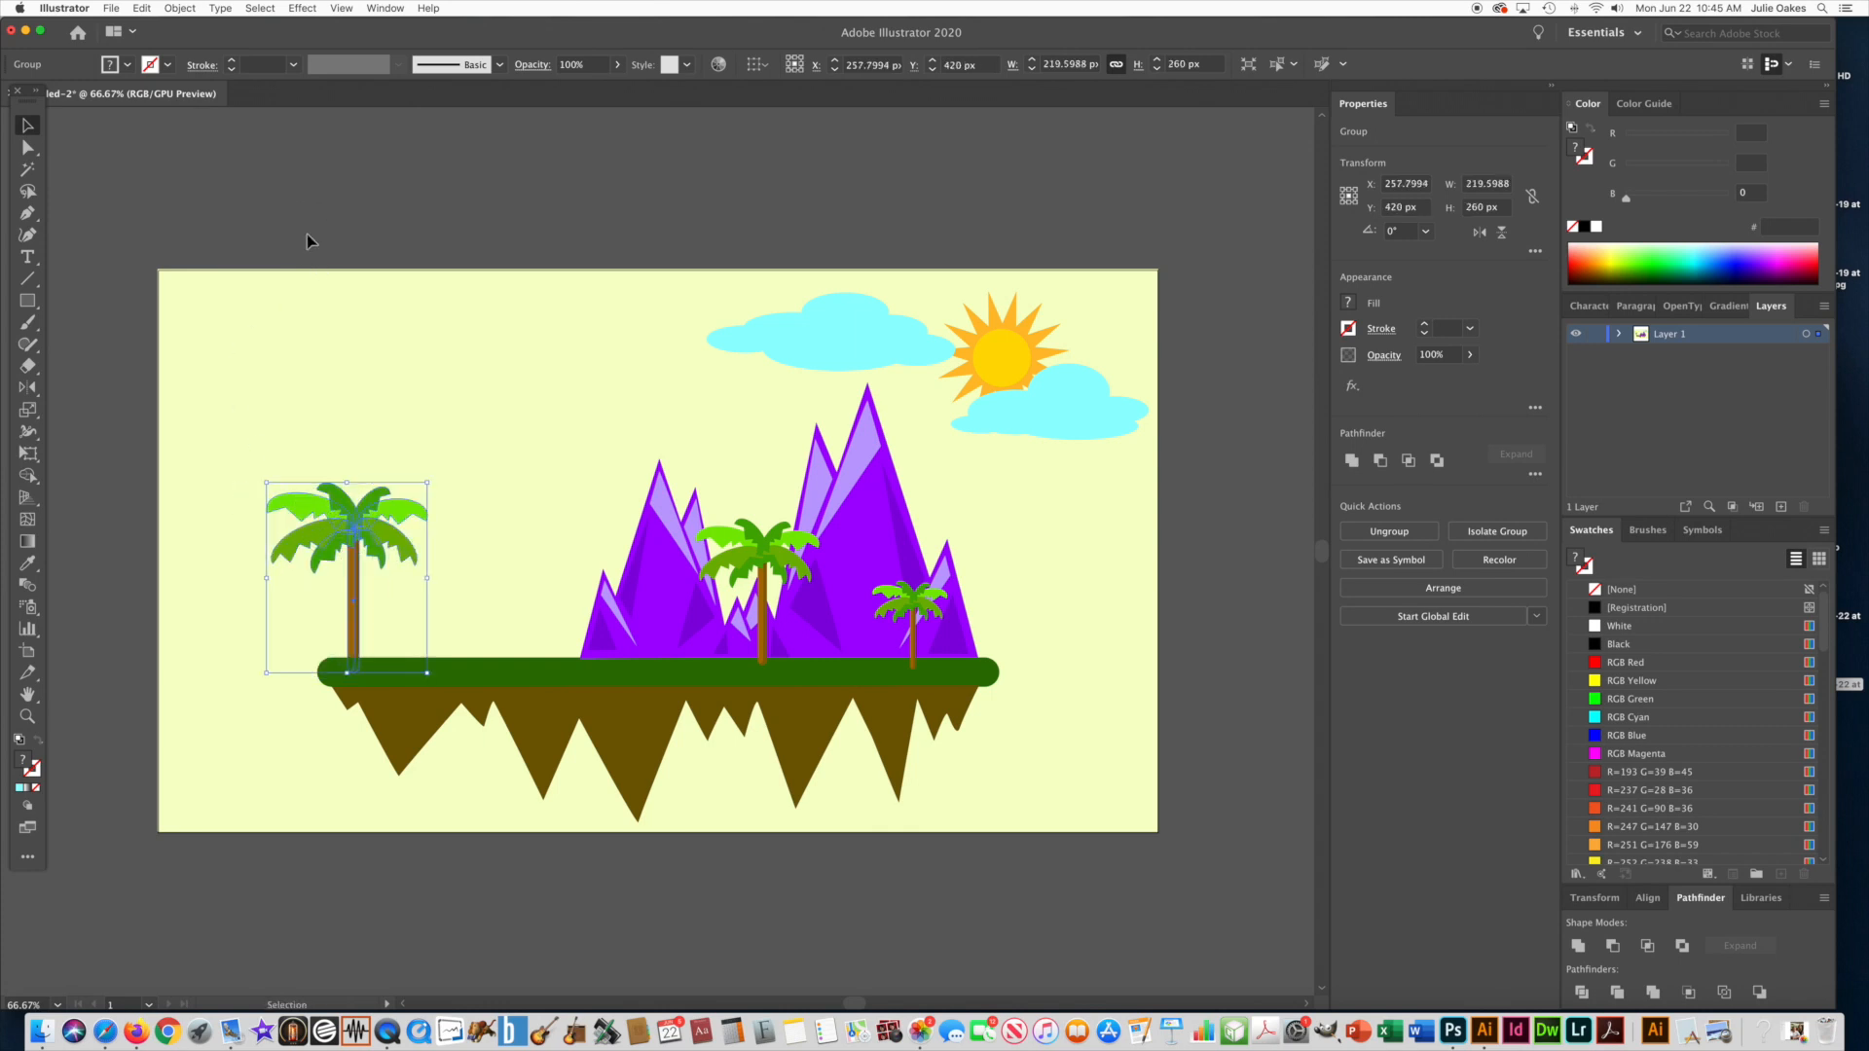
{"action": "left_click", "coordinate": [307, 239]}
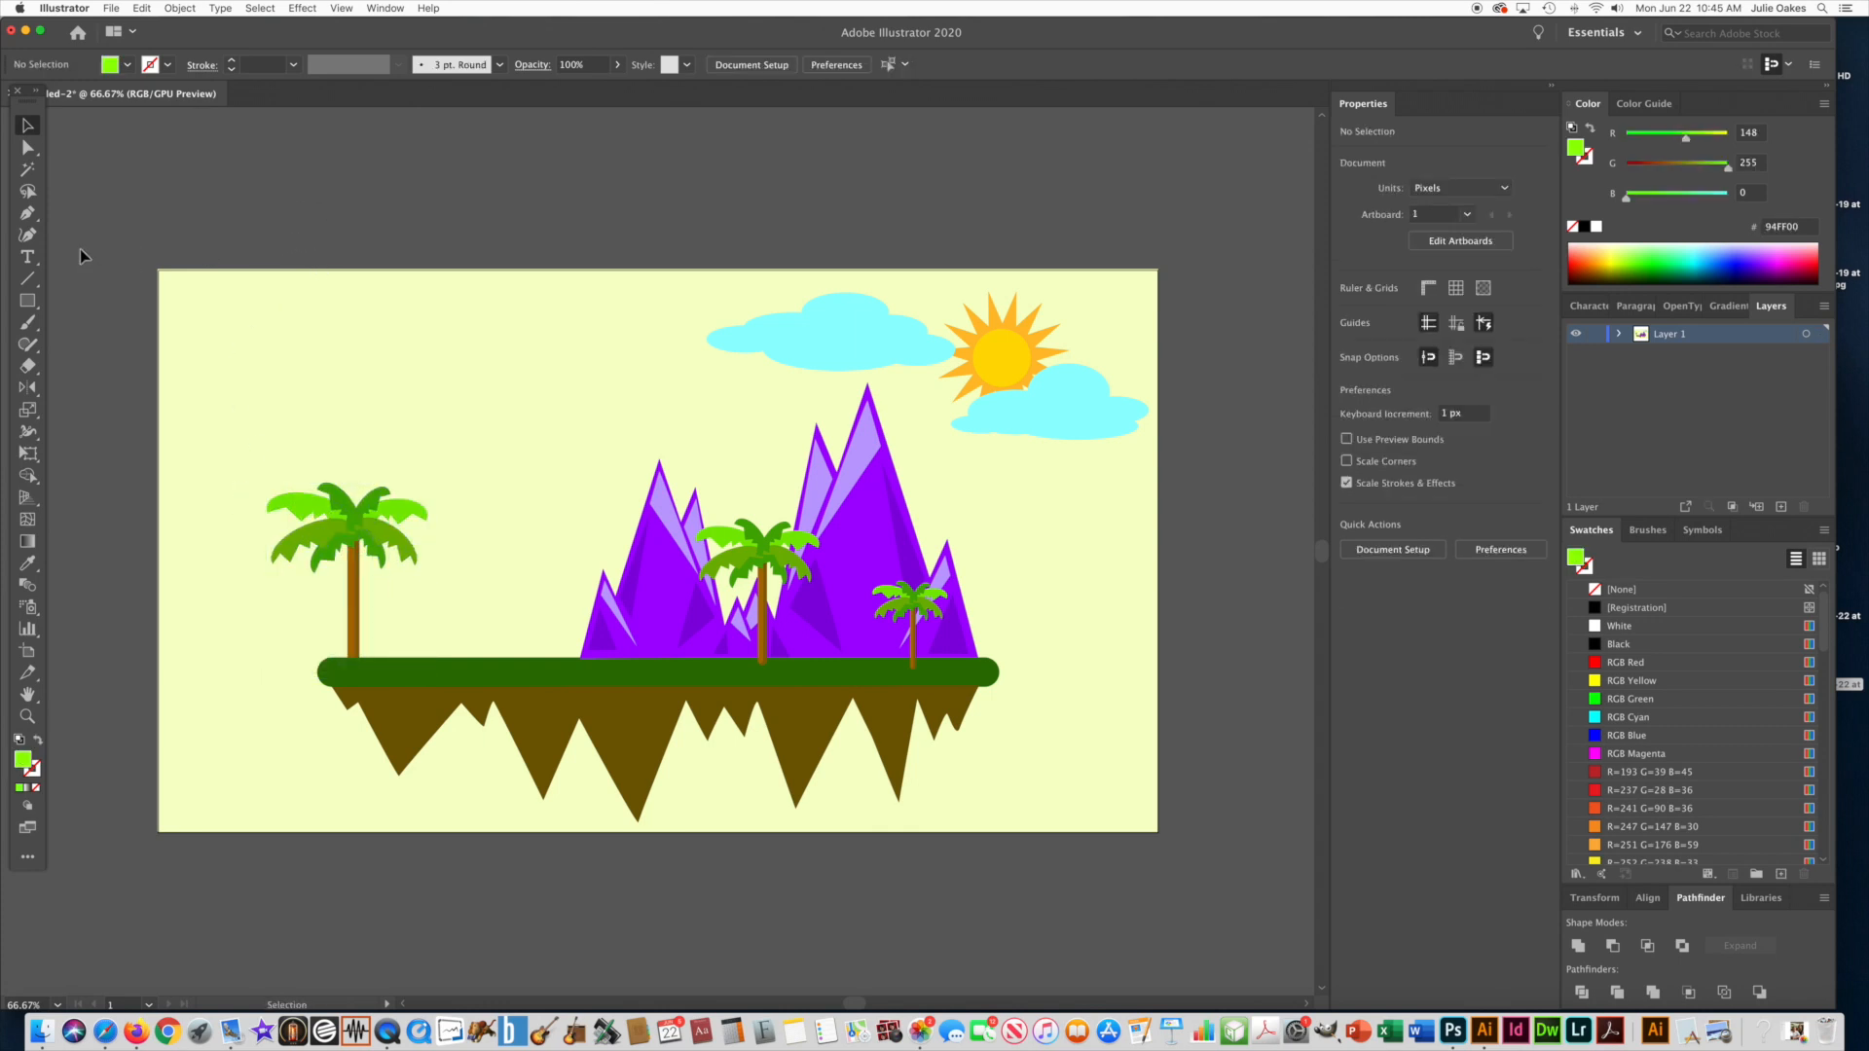
Draw an angular shading facet with the Pen tool on the leftmost large rock spike and fill it dark brown (5F3C00)
{"action": "left_click", "coordinate": [28, 213]}
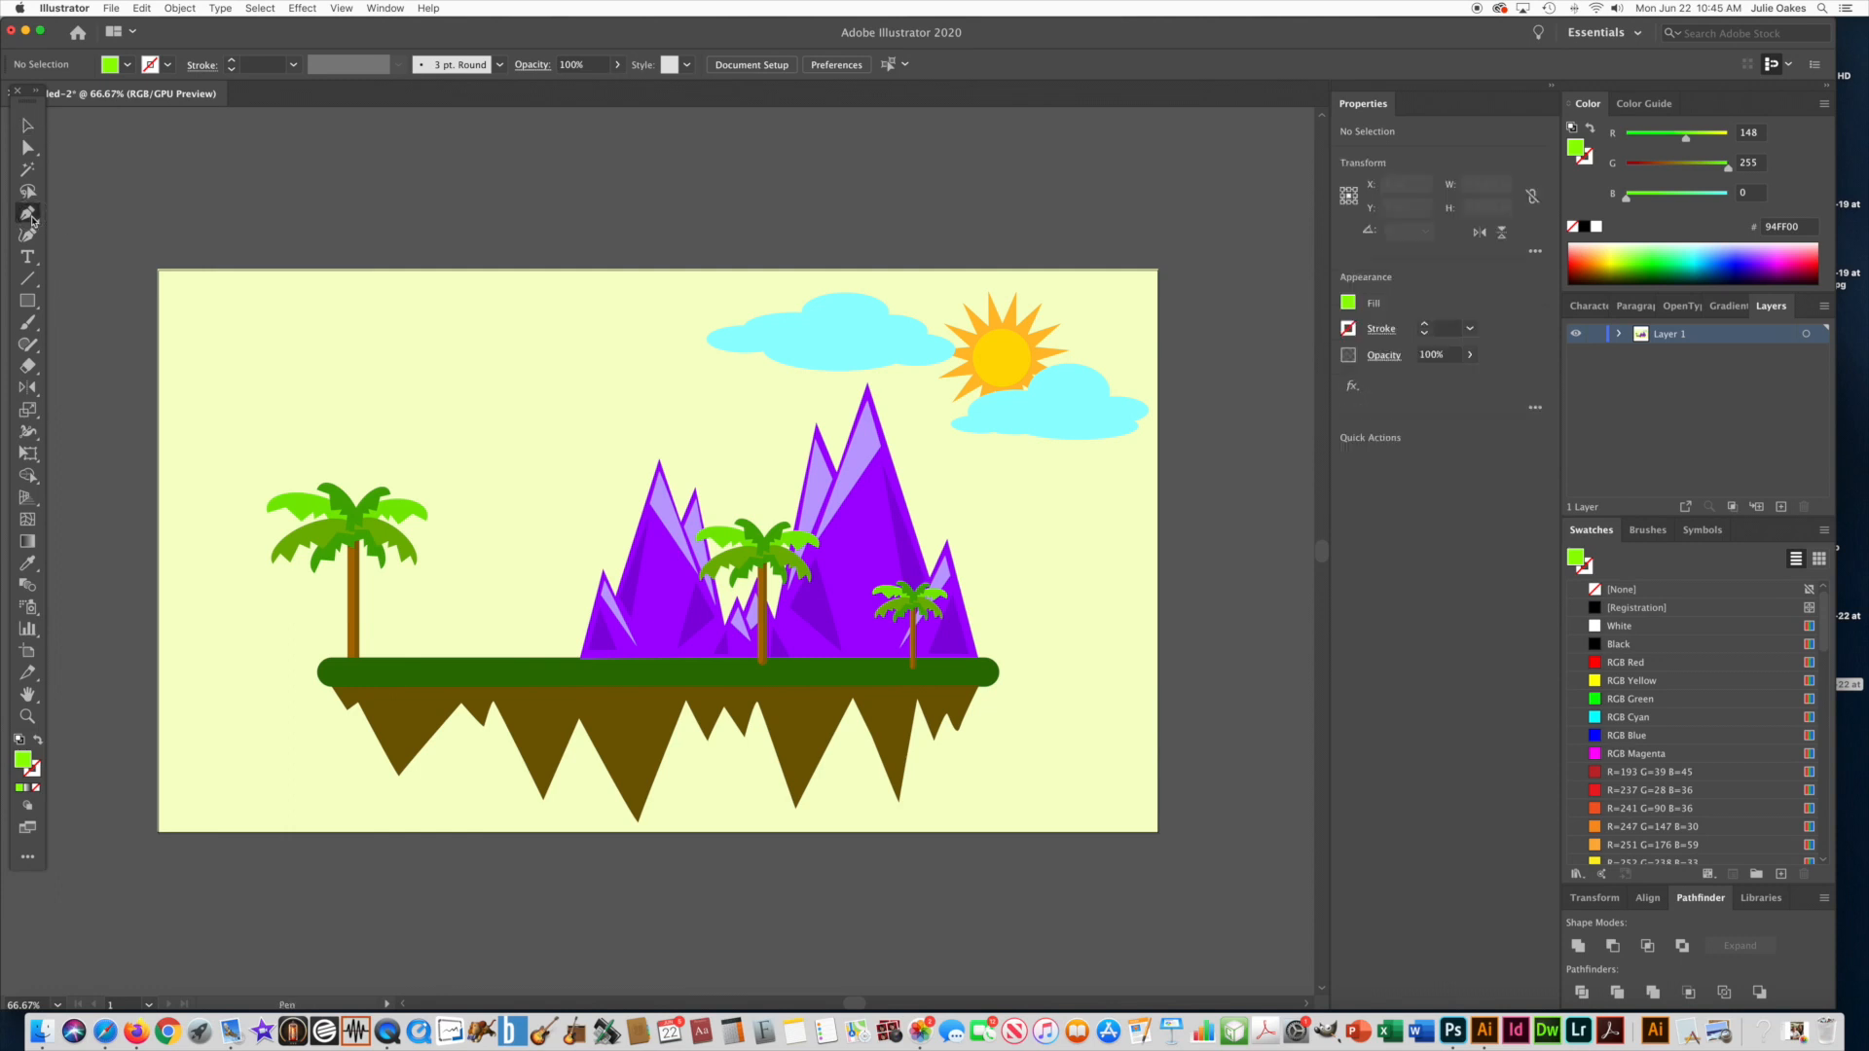
{"action": "left_click", "coordinate": [367, 700]}
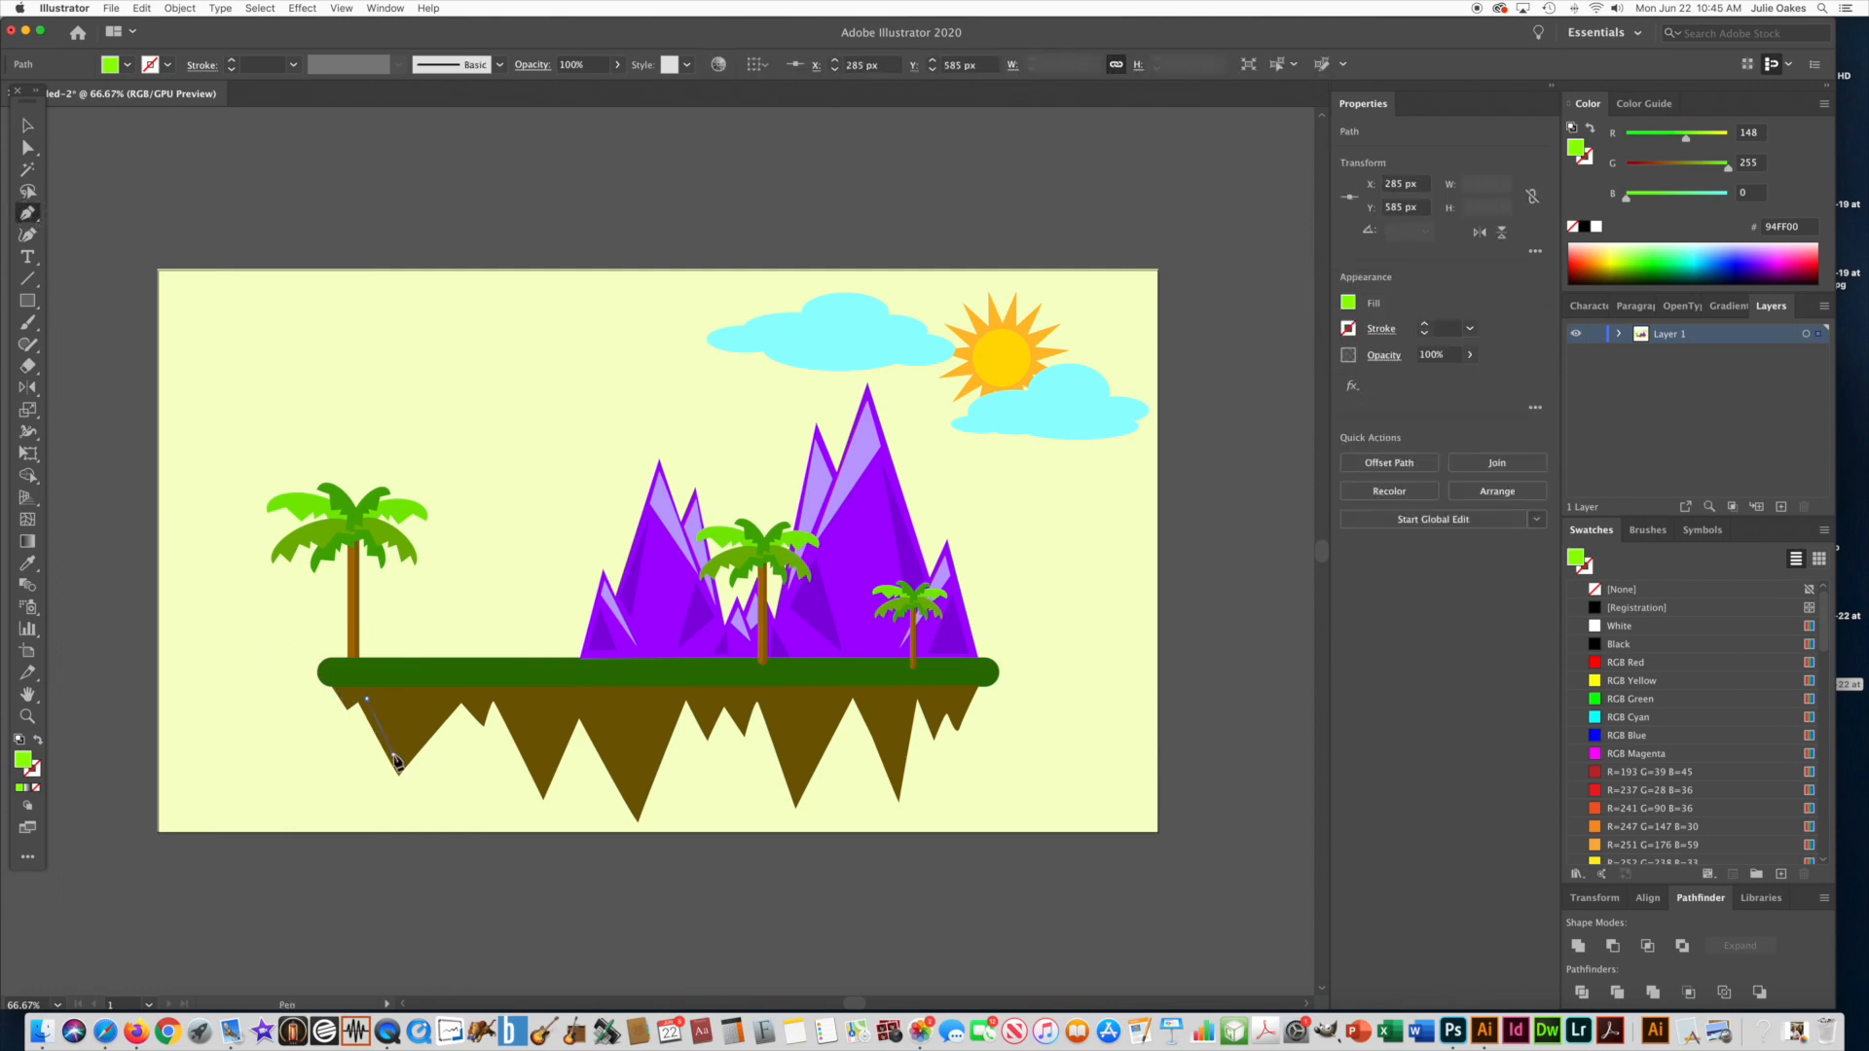
{"action": "left_click", "coordinate": [391, 751]}
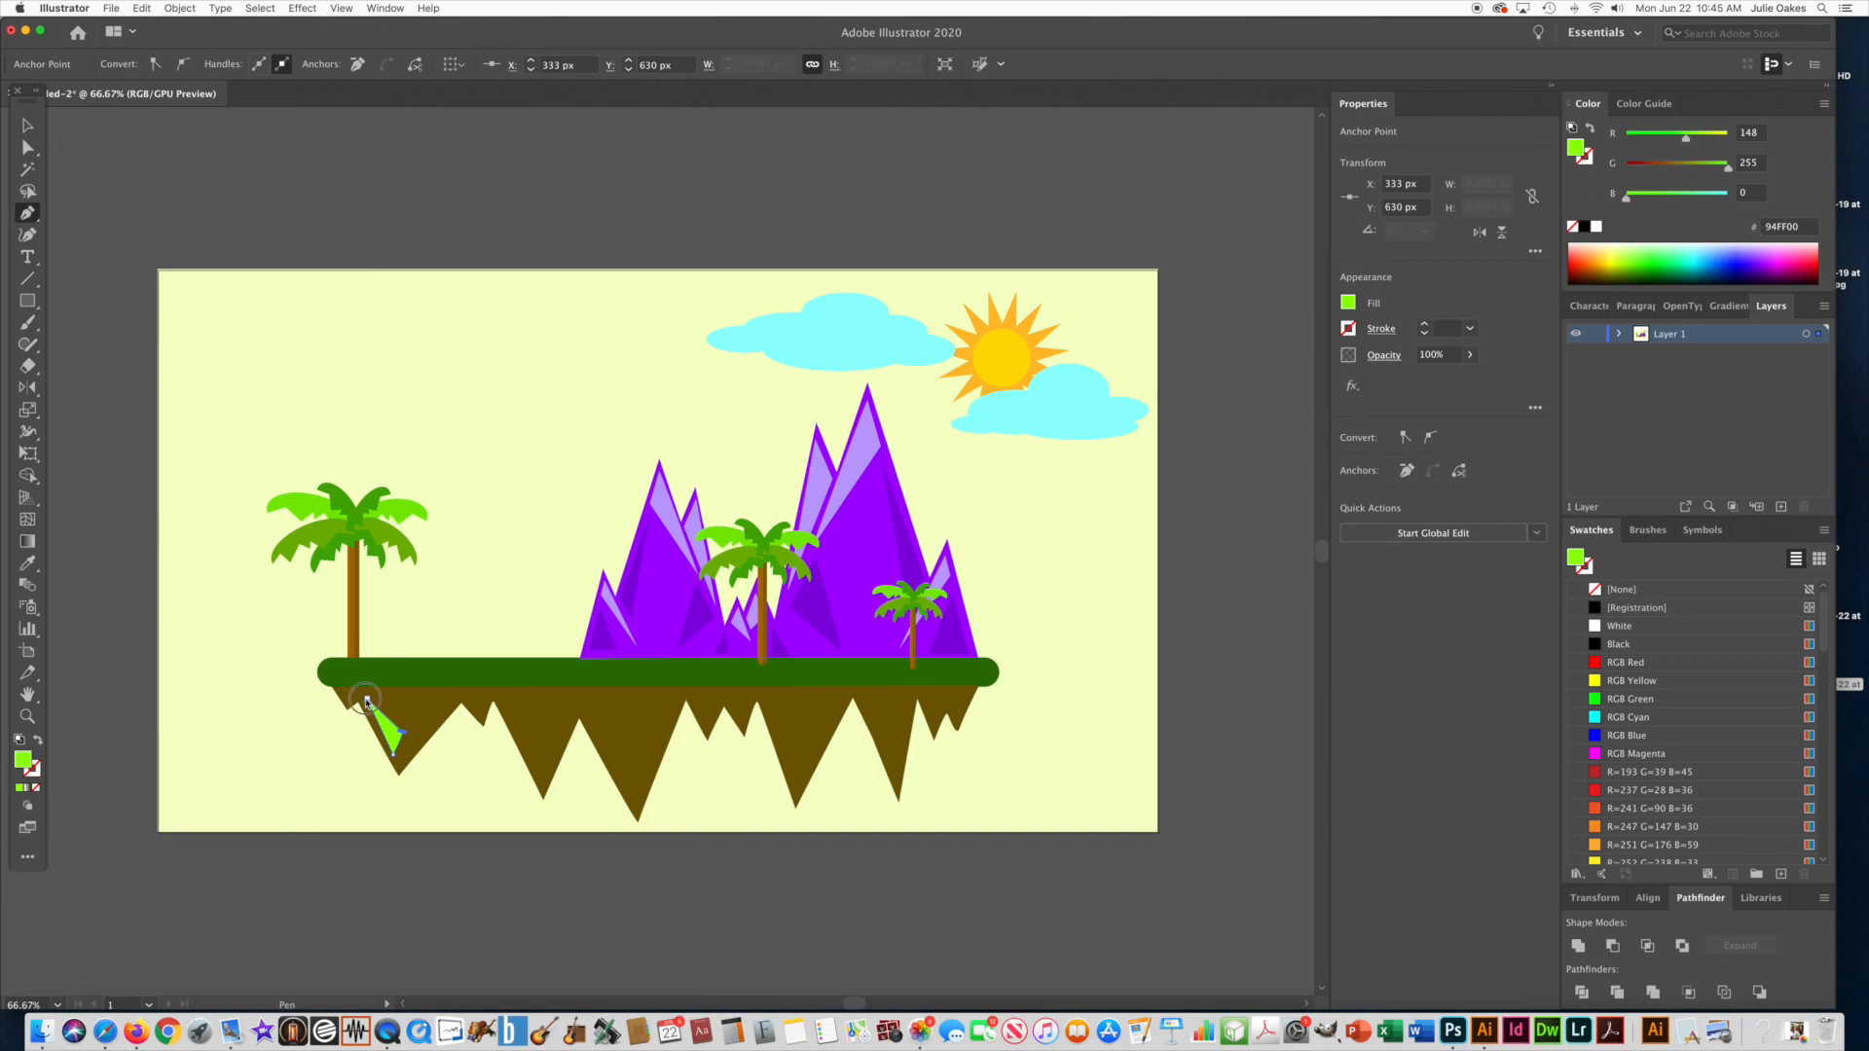
{"action": "left_click", "coordinate": [1595, 276]}
Draw dark brown shading facets with the Pen tool on the second large rock spike and the two large spikes at right
{"action": "left_click", "coordinate": [501, 696]}
{"action": "left_click", "coordinate": [540, 777]}
{"action": "left_click", "coordinate": [545, 758]}
{"action": "left_click", "coordinate": [584, 715]}
{"action": "left_click", "coordinate": [767, 702]}
{"action": "left_click", "coordinate": [796, 784]}
{"action": "left_click", "coordinate": [807, 763]}
{"action": "left_click", "coordinate": [868, 709]}
{"action": "left_click", "coordinate": [896, 780]}
{"action": "left_click", "coordinate": [889, 746]}
Draw dark brown shading facets on the small rock spikes and a zigzag facet on the tallest central spike
{"action": "left_click", "coordinate": [692, 699]}
{"action": "left_click", "coordinate": [727, 697]}
{"action": "left_click", "coordinate": [727, 697]}
{"action": "left_click", "coordinate": [927, 694]}
{"action": "left_click", "coordinate": [935, 717]}
{"action": "left_click", "coordinate": [927, 694]}
{"action": "left_click", "coordinate": [605, 704]}
{"action": "left_click", "coordinate": [653, 748]}
{"action": "left_click", "coordinate": [670, 699]}
{"action": "left_click", "coordinate": [606, 703]}
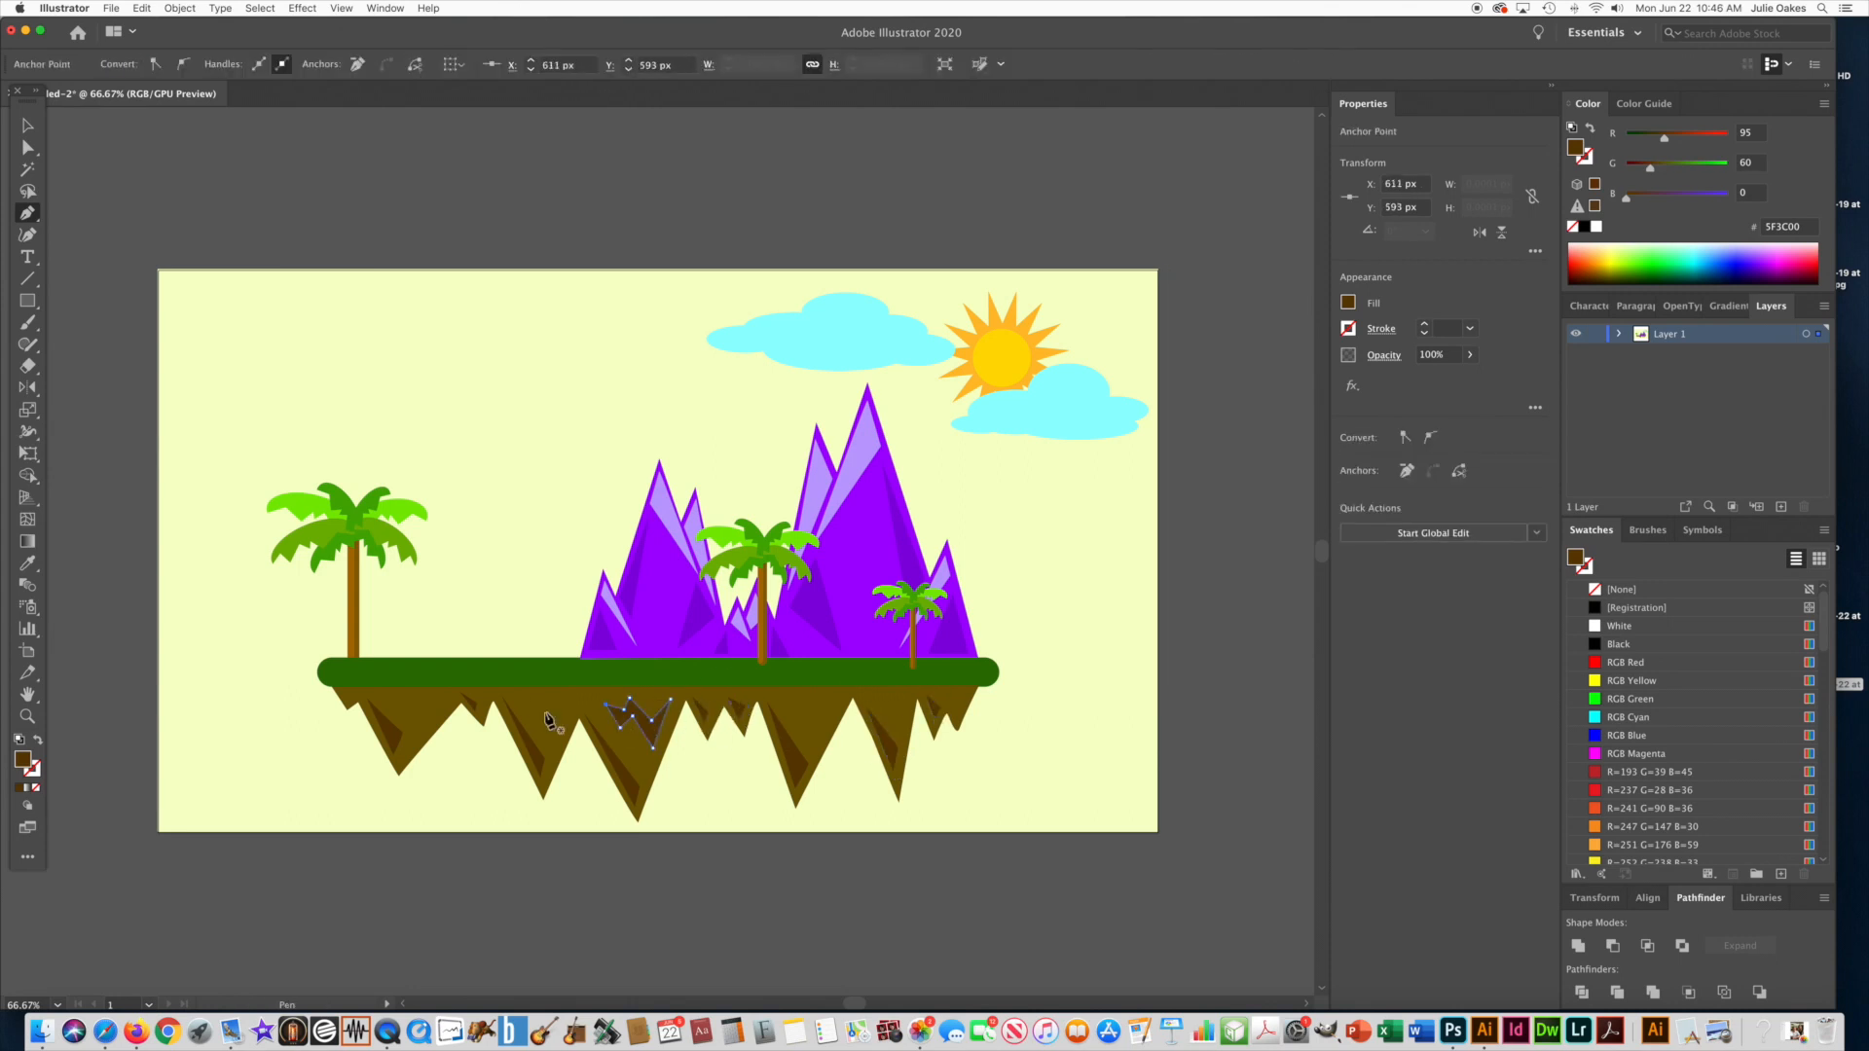
Add small dark brown facets near the tops of the rightmost and leftmost large rock spikes
{"action": "left_click", "coordinate": [877, 703]}
{"action": "left_click", "coordinate": [887, 721]}
{"action": "left_click", "coordinate": [884, 695]}
{"action": "left_click", "coordinate": [877, 704]}
{"action": "left_click", "coordinate": [433, 705]}
{"action": "left_click", "coordinate": [407, 697]}
{"action": "left_click", "coordinate": [410, 720]}
Draw a thin rounded highlight strip along the upper part of the ground bar and fill it bright green (00BF17)
{"action": "left_click", "coordinate": [27, 300]}
{"action": "left_click_drag", "start_coordinate": [327, 662], "coordinate": [991, 673]}
{"action": "left_click", "coordinate": [1658, 256]}
{"action": "left_click", "coordinate": [1657, 270]}
{"action": "left_click", "coordinate": [27, 126]}
{"action": "left_click", "coordinate": [175, 187]}
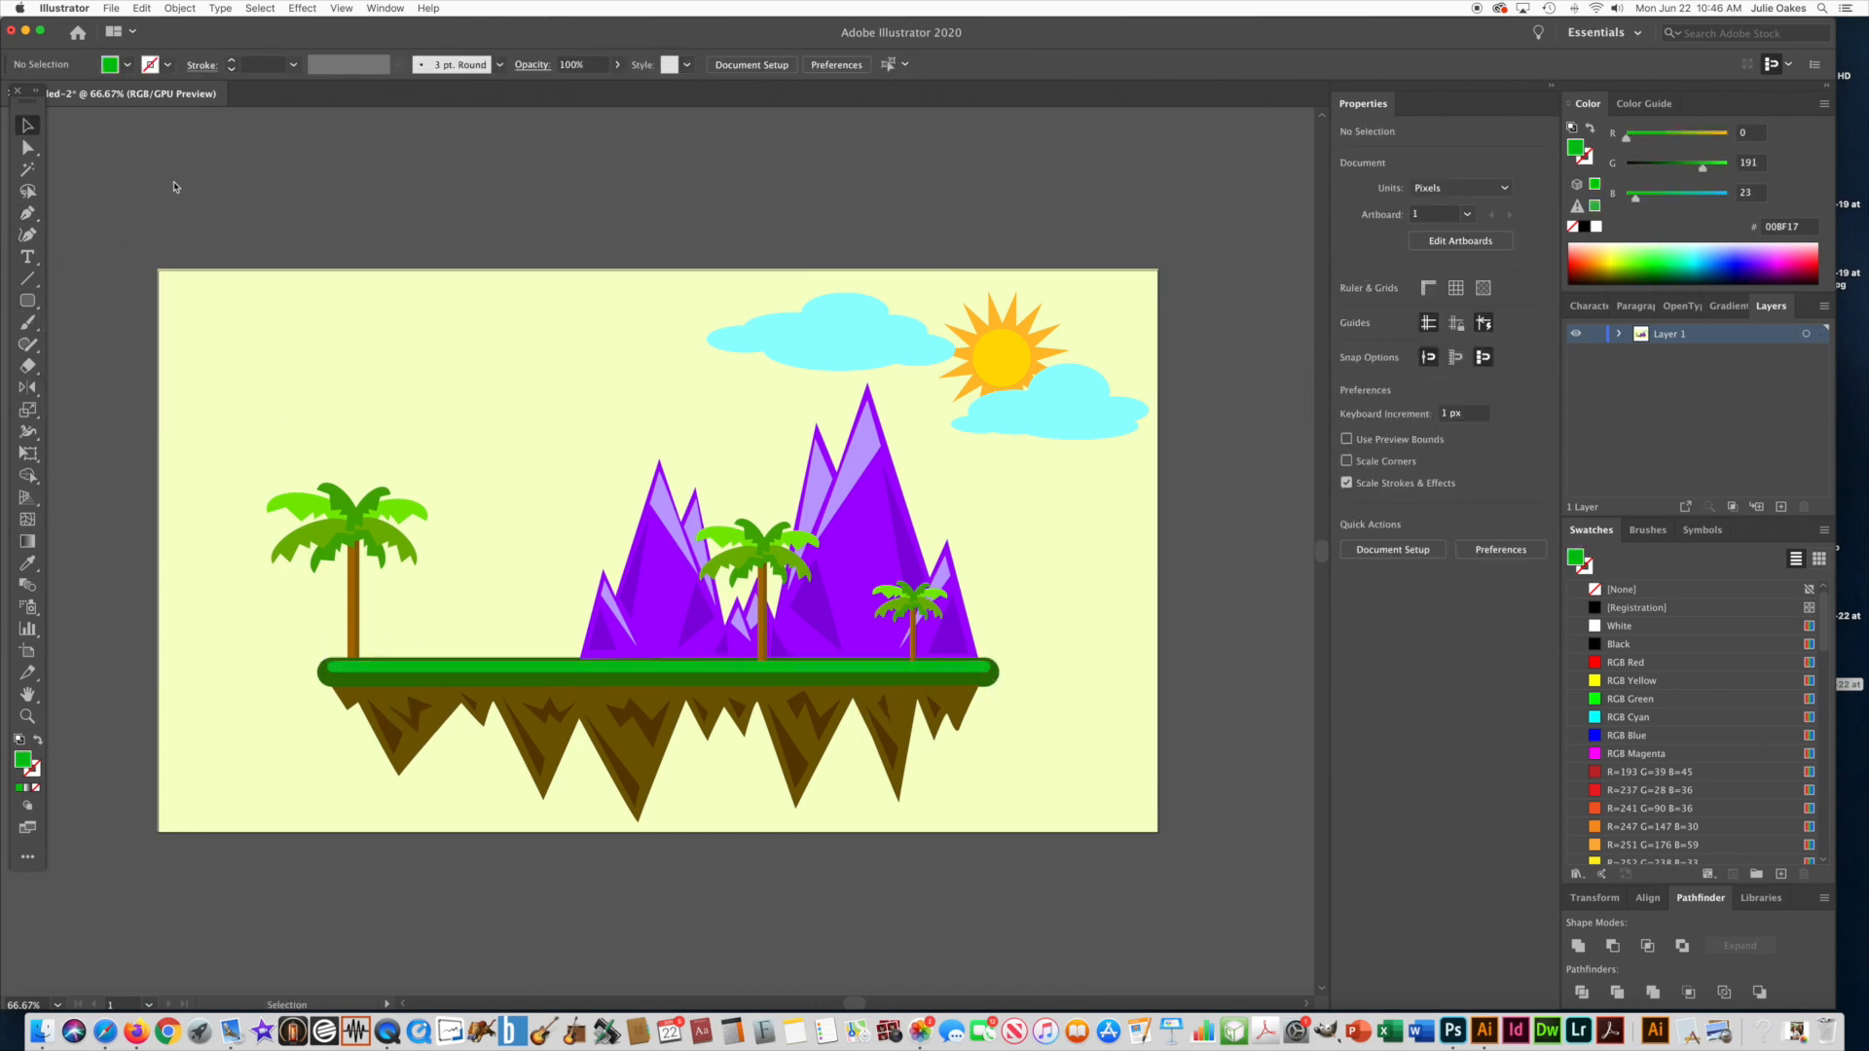